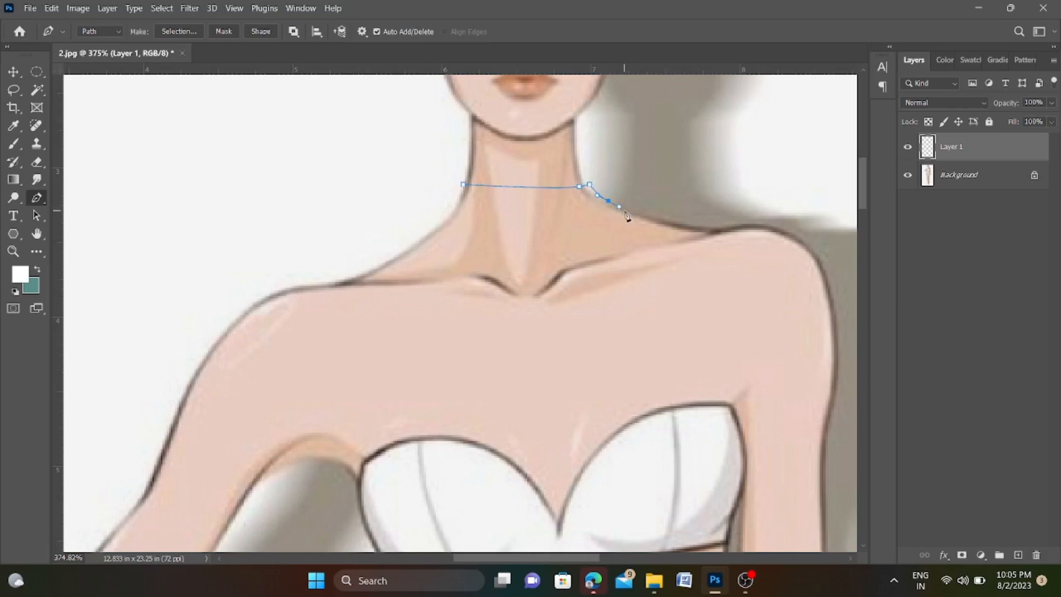
Step: Close the Pen path around the base of the neck and fill the collar band with the teal background colour
left_click_drag(457, 218, 434, 213)
key("ctrl+z")
scroll(448, 213, "up", 3)
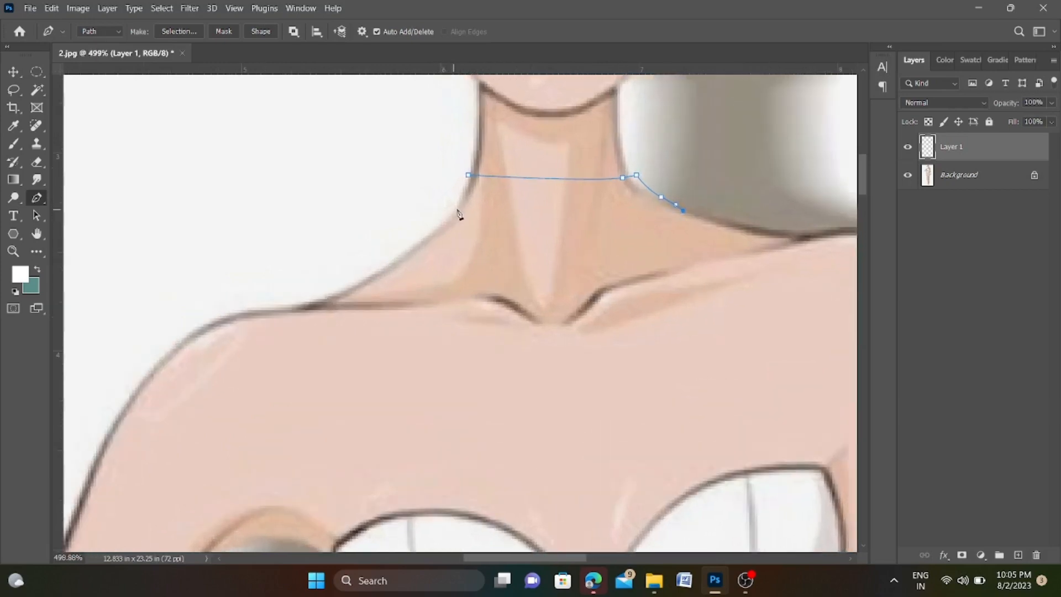
left_click_drag(524, 211, 436, 209)
key("ctrl+z")
scroll(505, 231, "down", 3)
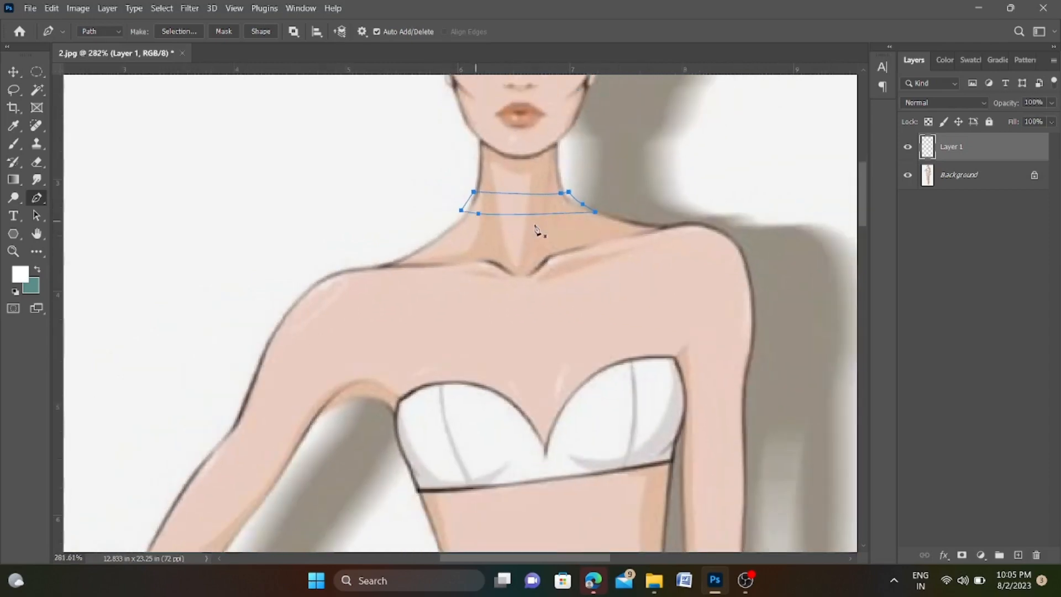
key("ctrl+Return")
key("alt+BackSpace")
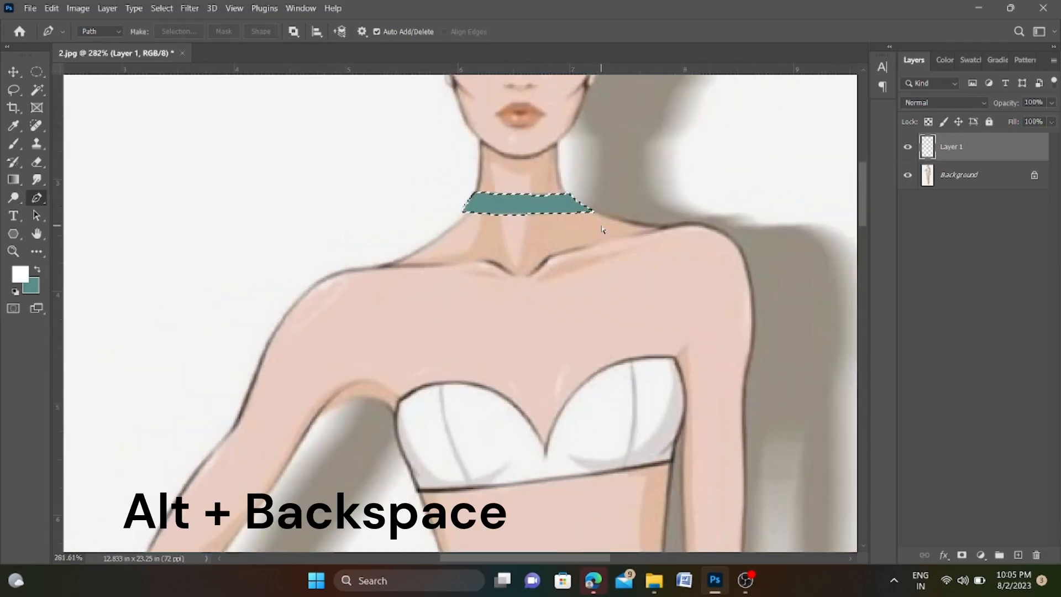
Step: On a new layer, start the bodice's Pen path along the collar's lower edge and down the straight-arm side's armhole
left_click(1017, 555)
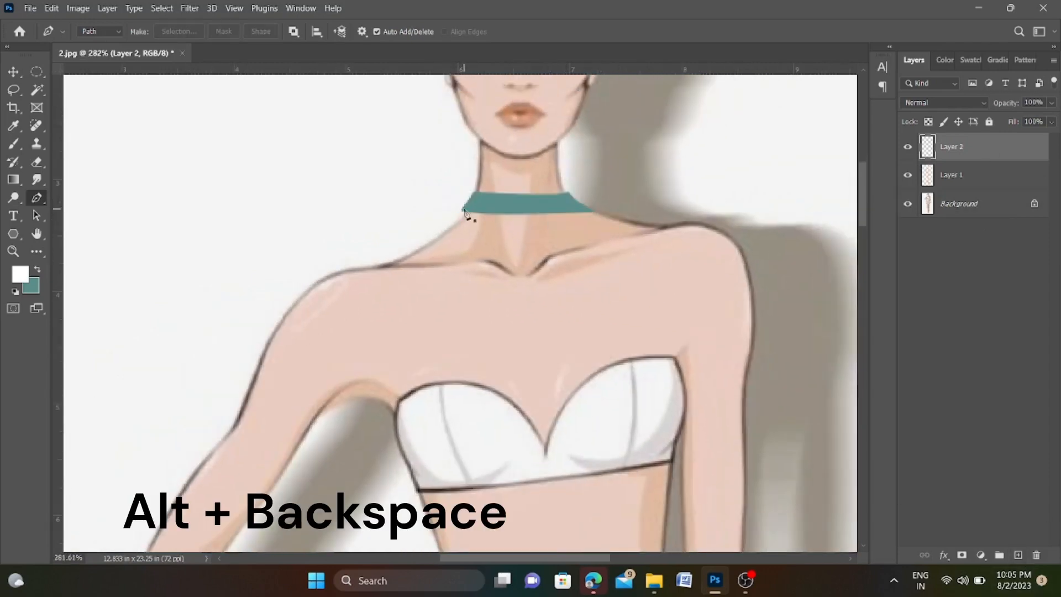
left_click(463, 208)
left_click(595, 210)
scroll(596, 218, "up", 3)
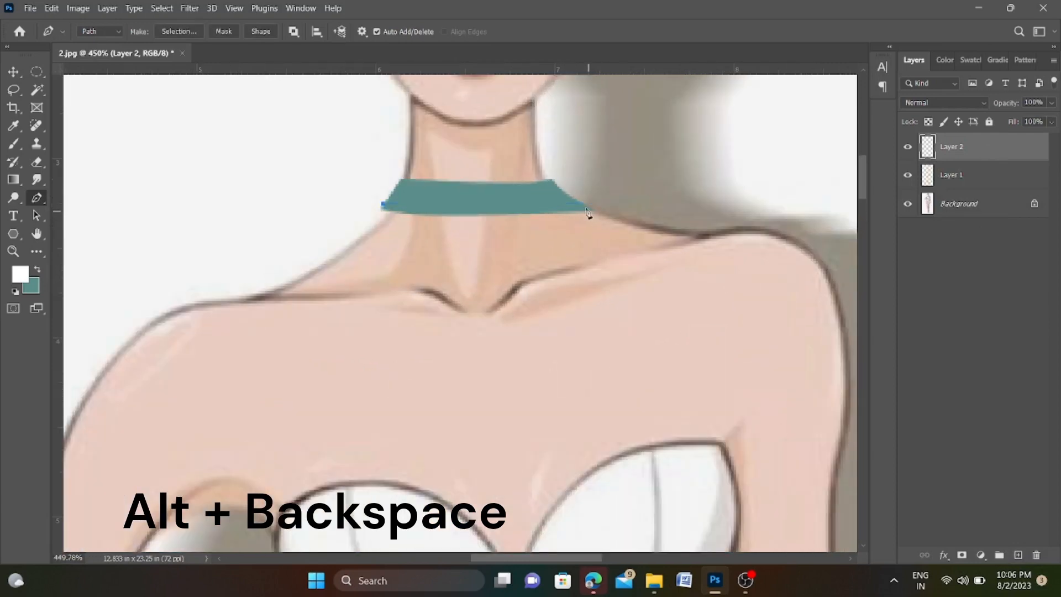
scroll(588, 213, "up", 3)
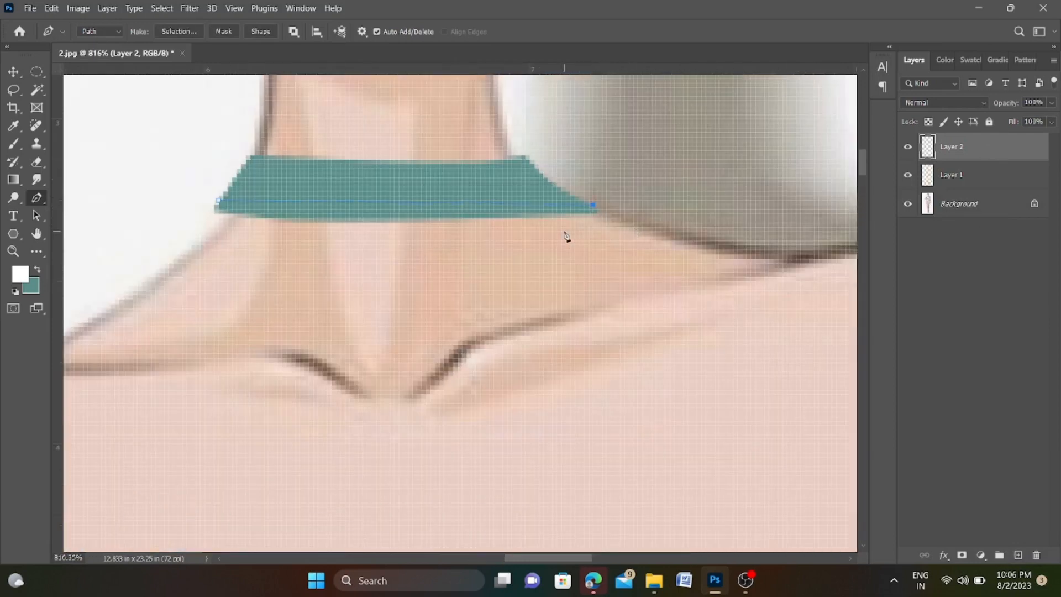
scroll(567, 244, "down", 4)
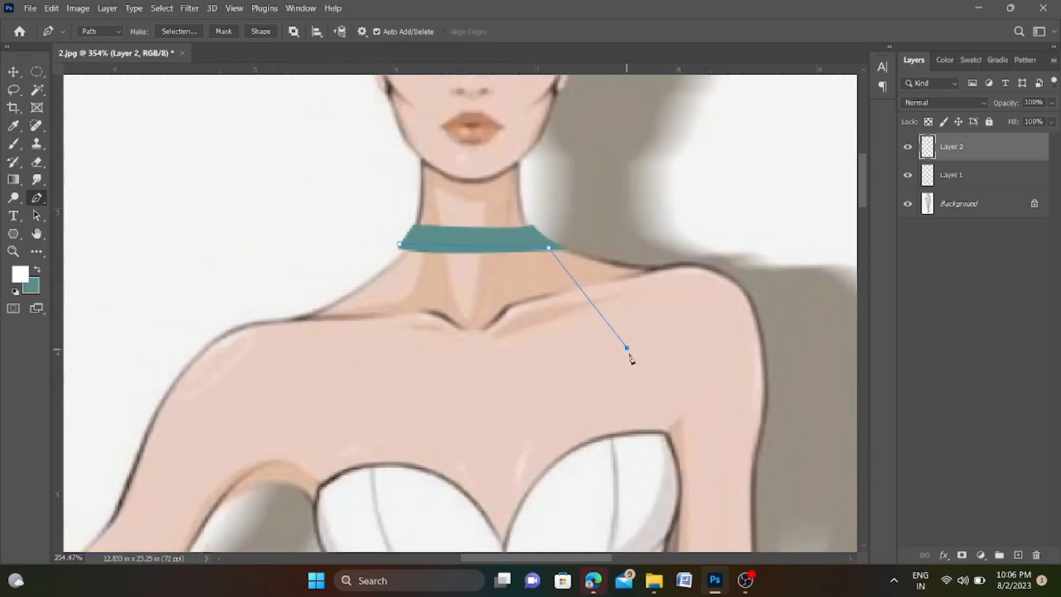
left_click_drag(627, 348, 665, 377)
left_click_drag(679, 444, 681, 458)
scroll(682, 439, "down", 4)
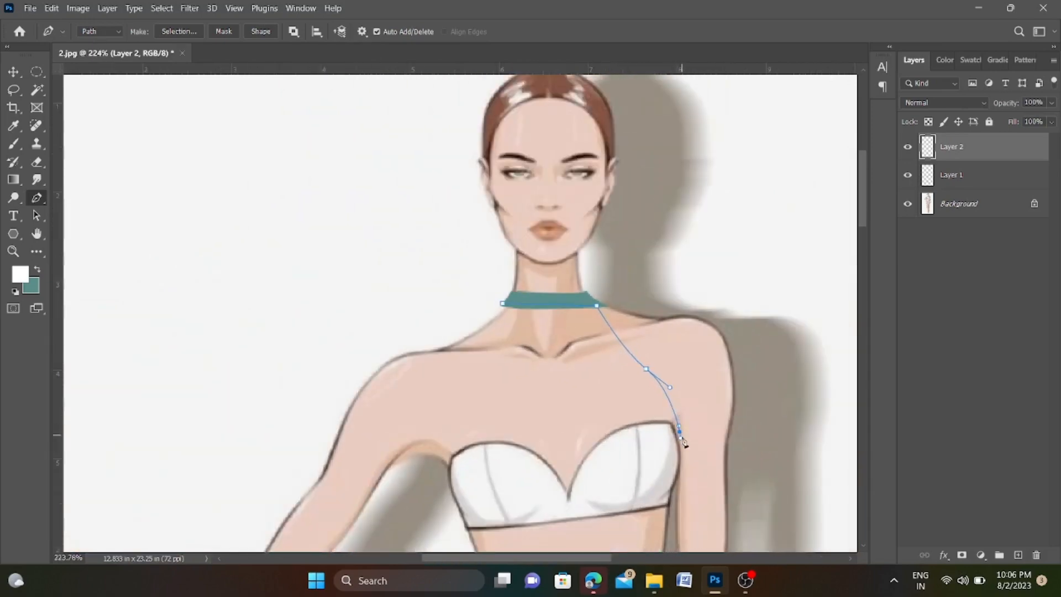
Step: Continue the bodice path down beside the straight arm, across the waist above the navel, and up the bent-arm side
scroll(679, 331, "up", 5)
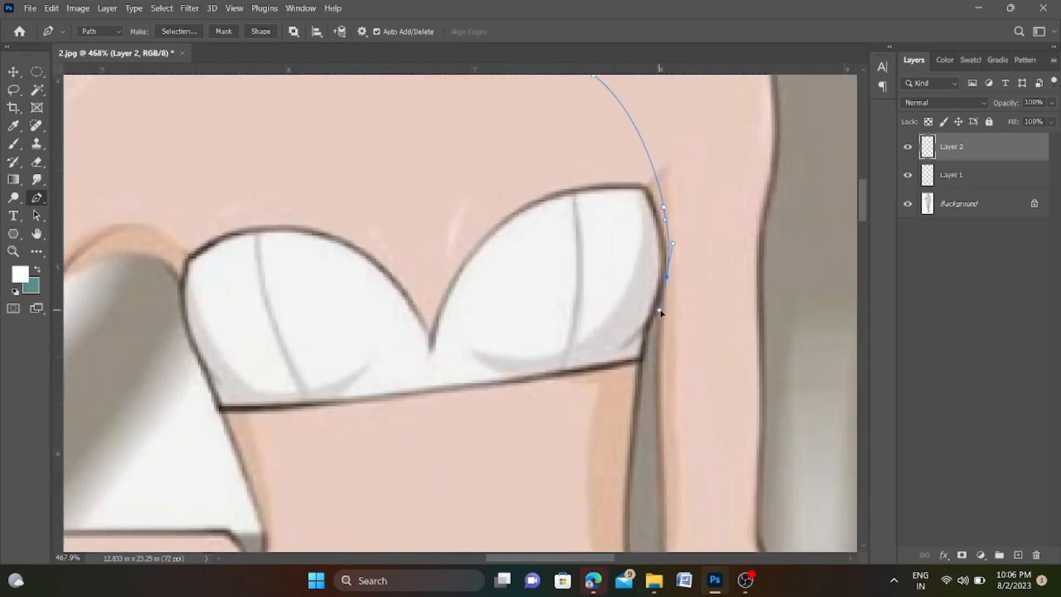
scroll(660, 312, "down", 4)
scroll(654, 410, "up", 3)
left_click_drag(661, 443, 653, 463)
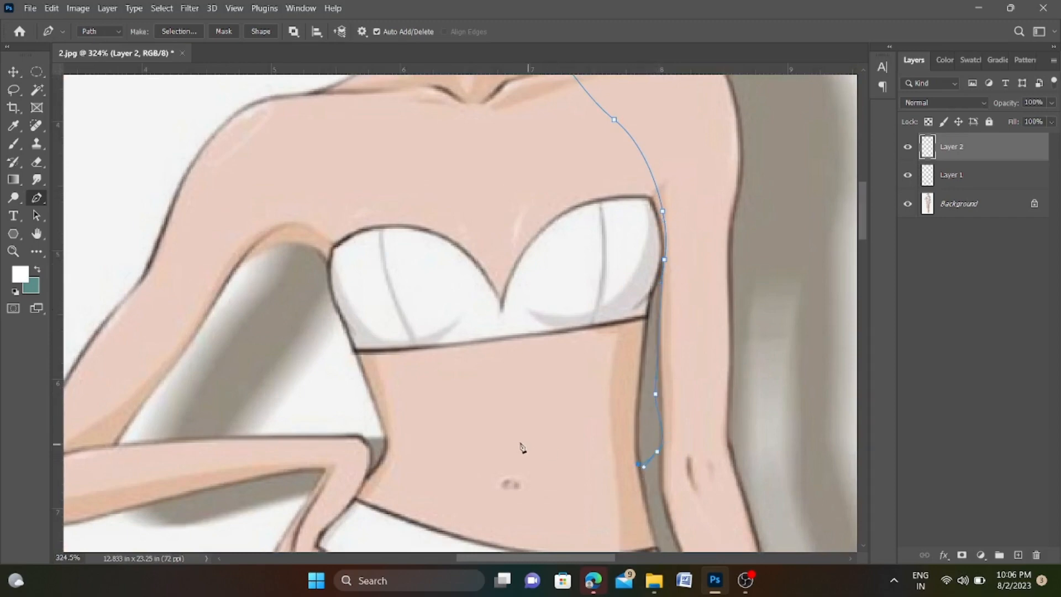
left_click_drag(499, 440, 476, 439)
left_click_drag(402, 445, 387, 449)
left_click_drag(343, 383, 341, 347)
Step: Extend the bodice path from the bent-arm side's armpit in a curved armhole edge up towards the collar
left_click_drag(322, 276, 321, 260)
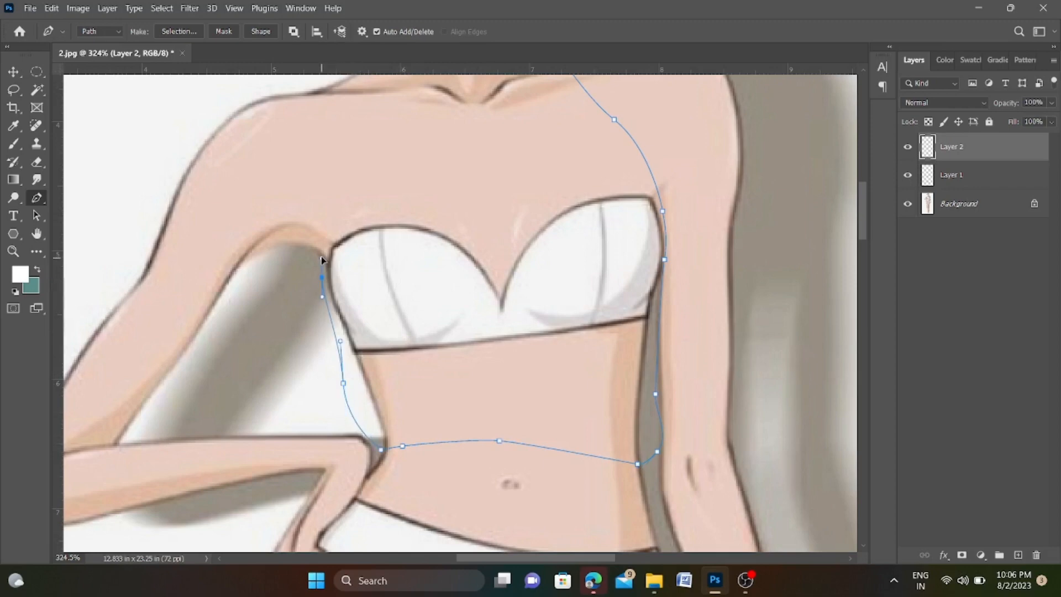
left_click(323, 243)
scroll(332, 243, "up", 3)
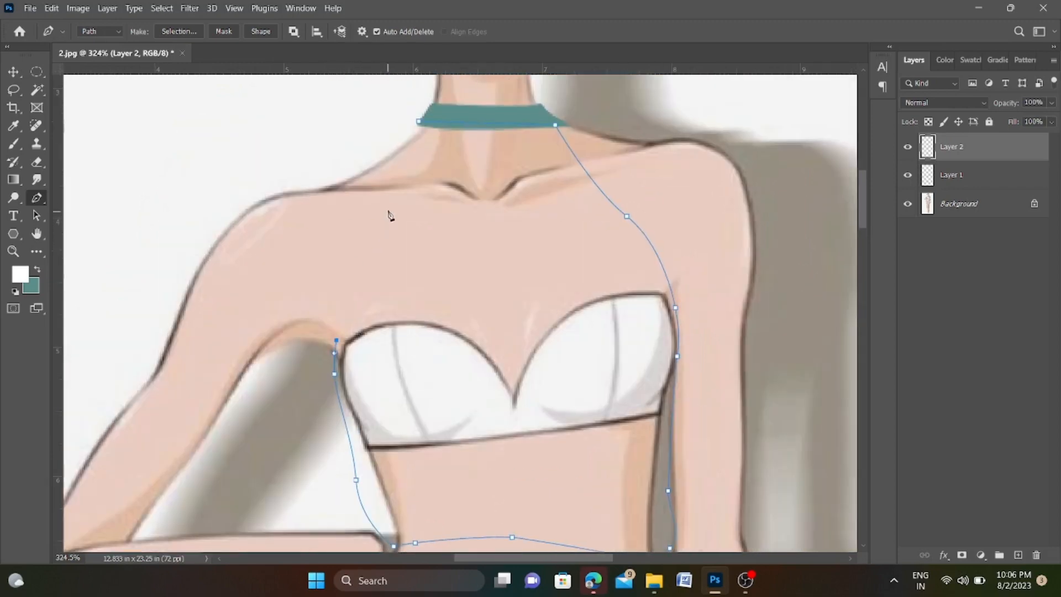
left_click_drag(392, 194, 404, 165)
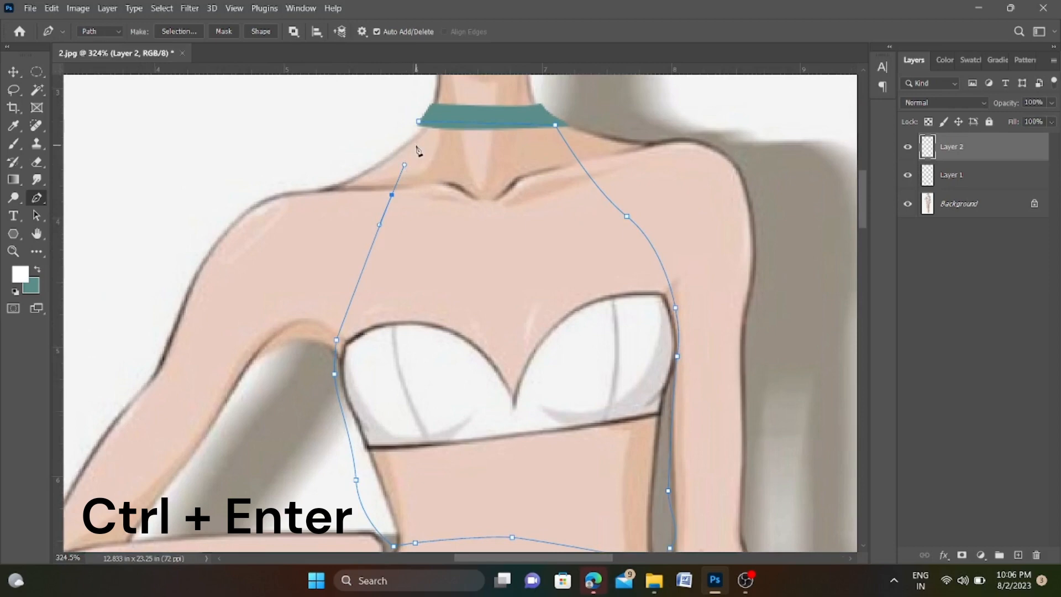
key("ctrl+z")
left_click_drag(398, 212, 413, 151)
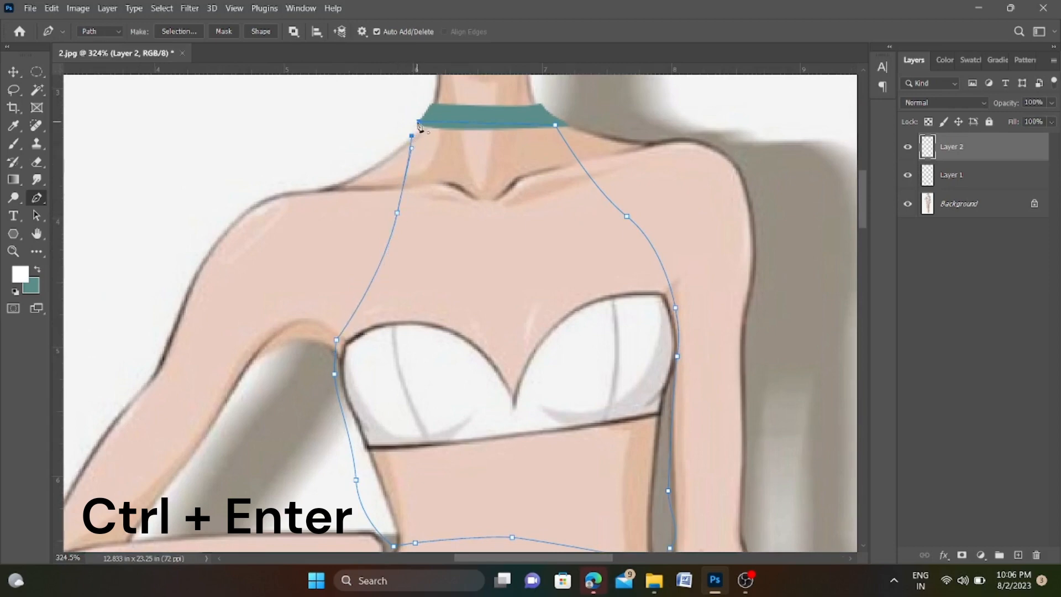
Step: Close the bodice path at the collar, fill it as a selection with the teal background colour, and deselect
left_click(419, 122)
key("ctrl+Return")
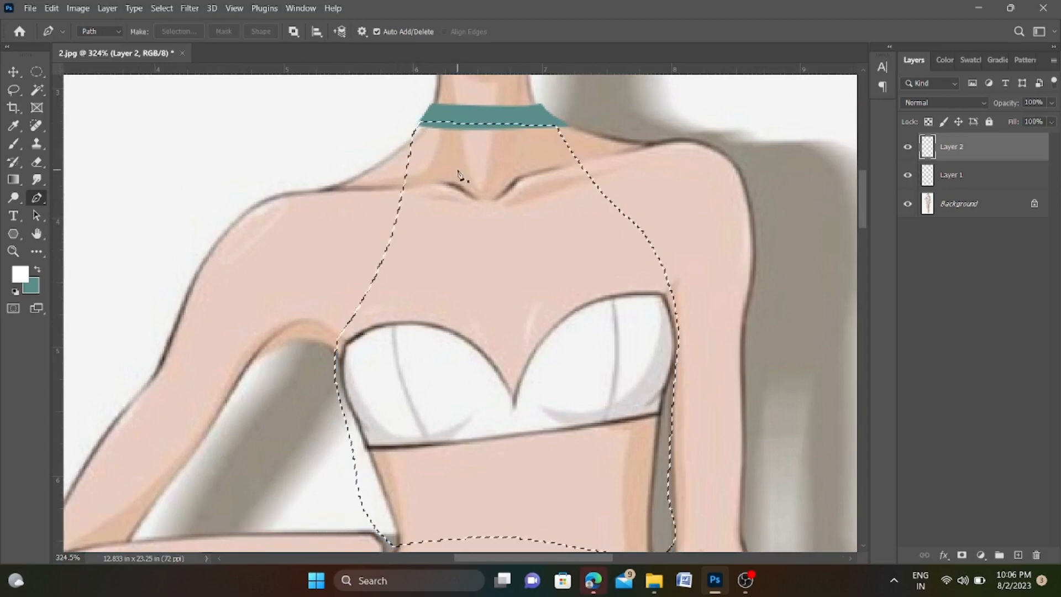
scroll(466, 233, "down", 4)
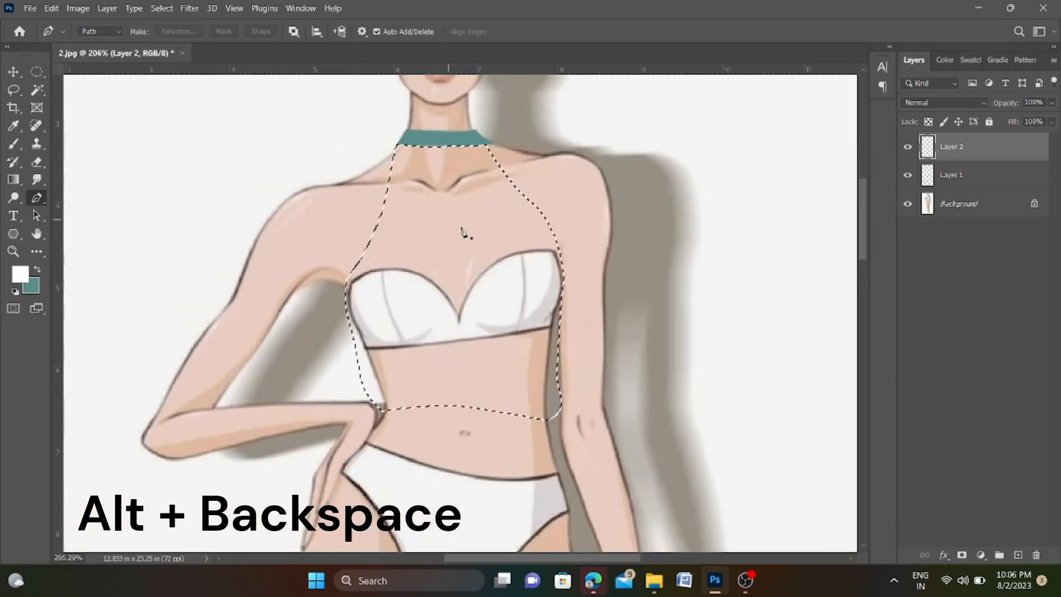
key("alt+BackSpace")
key("ctrl+d")
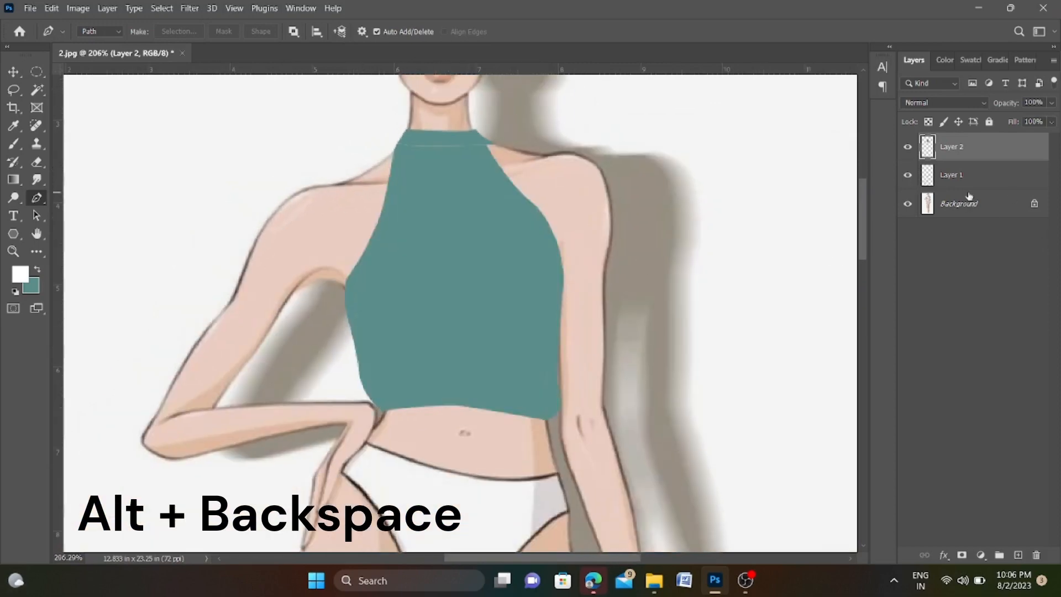
Step: Load the bodice layer as a selection and trace a fuller armhole curve on the bent-arm side with the Pen tool
scroll(391, 213, "up", 2)
left_click(927, 146, "ctrl")
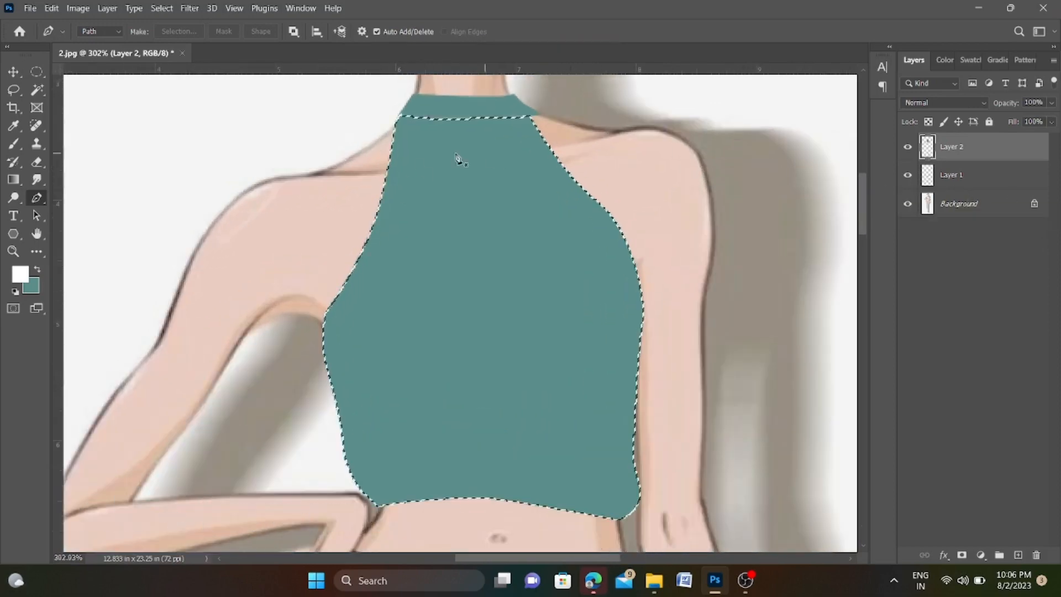
left_click(396, 124)
left_click(373, 217)
left_click(329, 289)
left_click(324, 317)
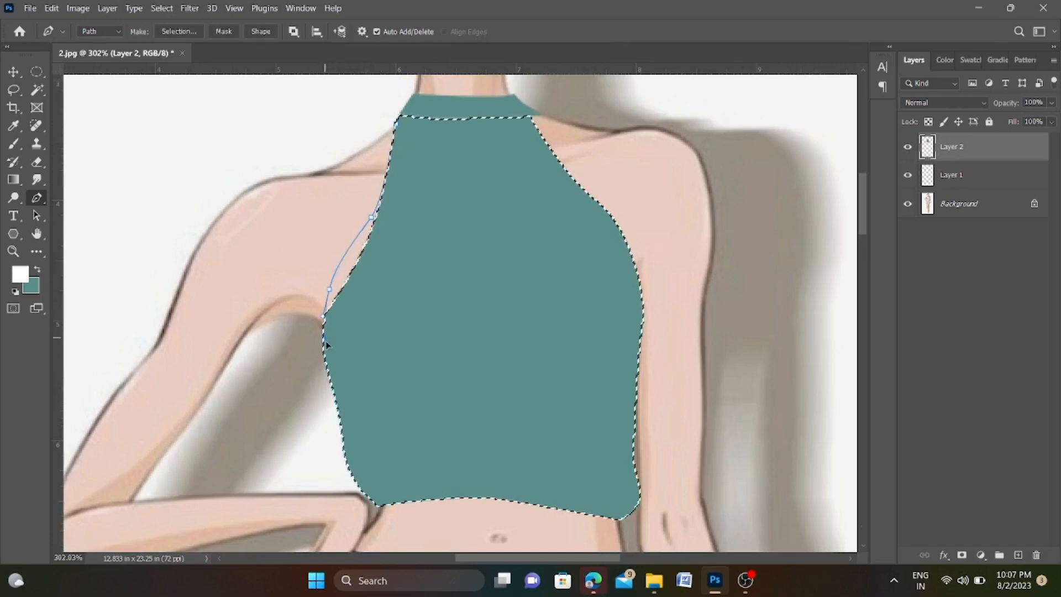
left_click(325, 338)
left_click(402, 302)
left_click(412, 202)
Step: Add the armhole path to the bodice selection, fill the combined area with teal, and deselect
key("ctrl+Return")
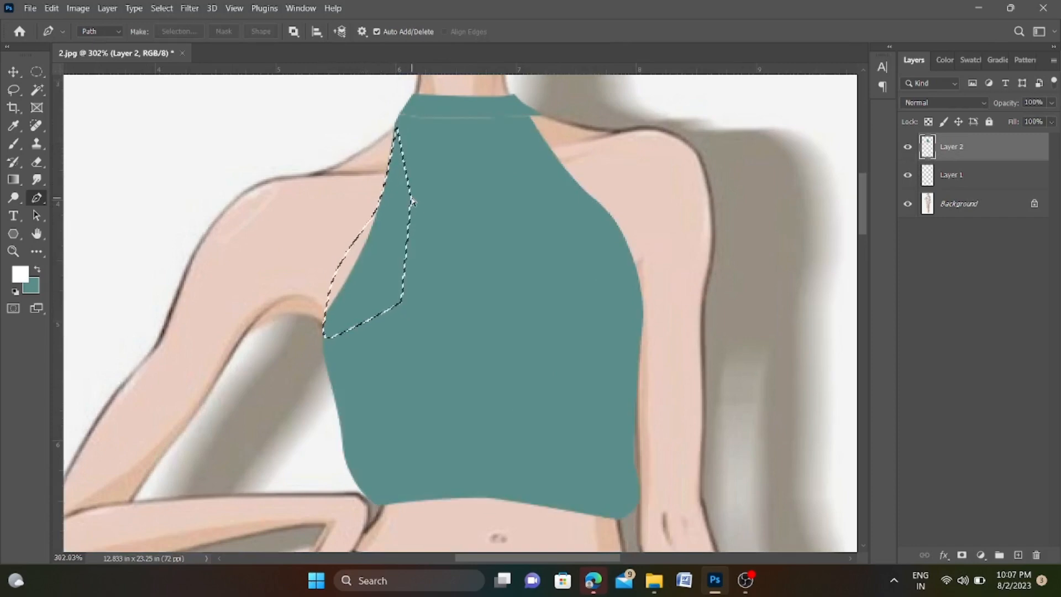
key("ctrl+z")
key("ctrl+shift+Return")
key("ctrl+BackSpace")
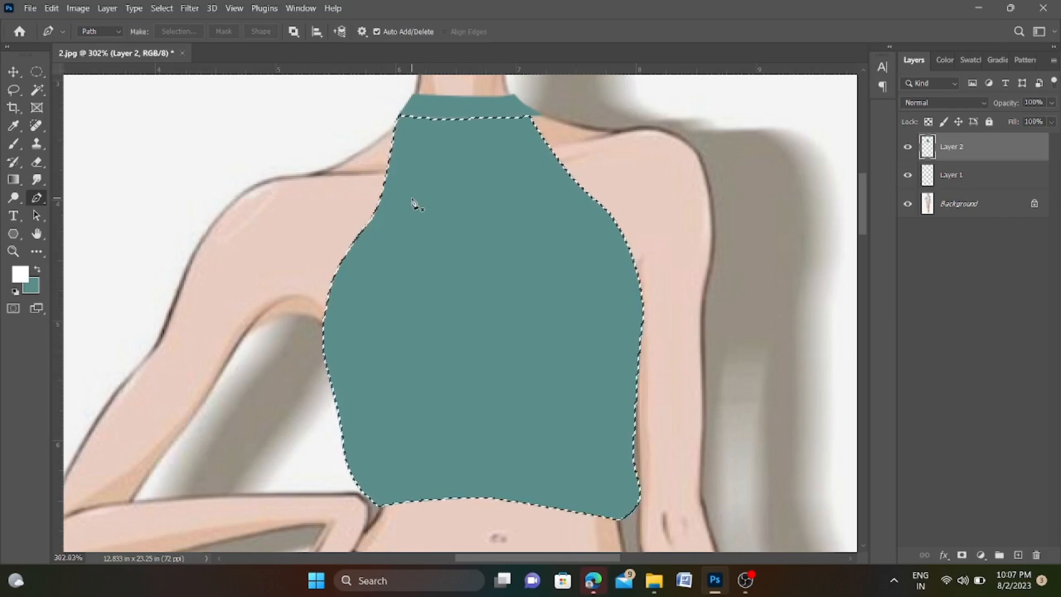
key("ctrl+d")
Step: Add a new empty layer above the bodice layer
scroll(412, 202, "down", 5)
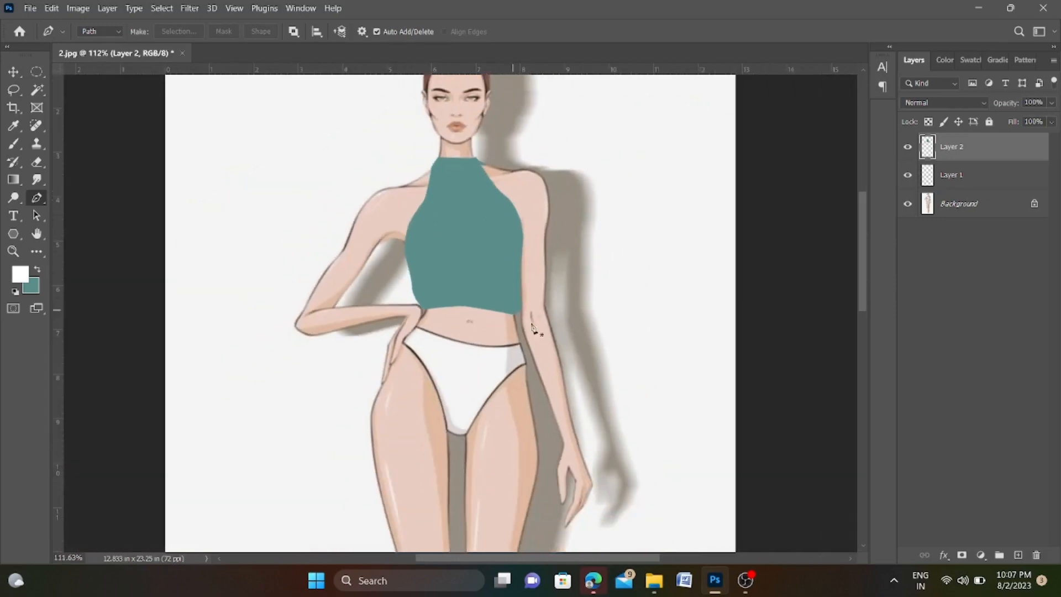
left_click(1020, 554)
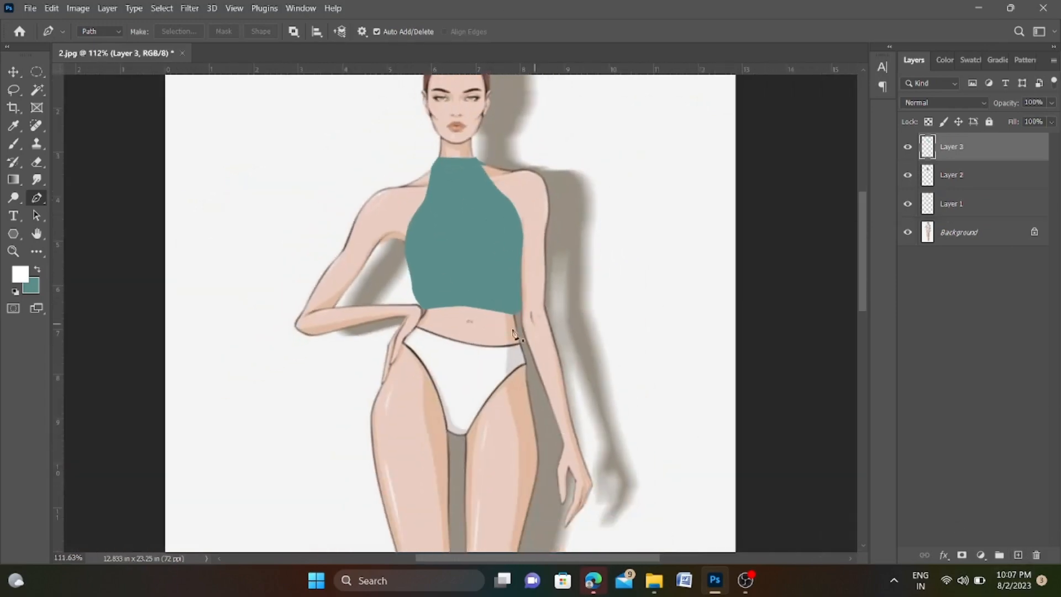
scroll(512, 332, "up", 4)
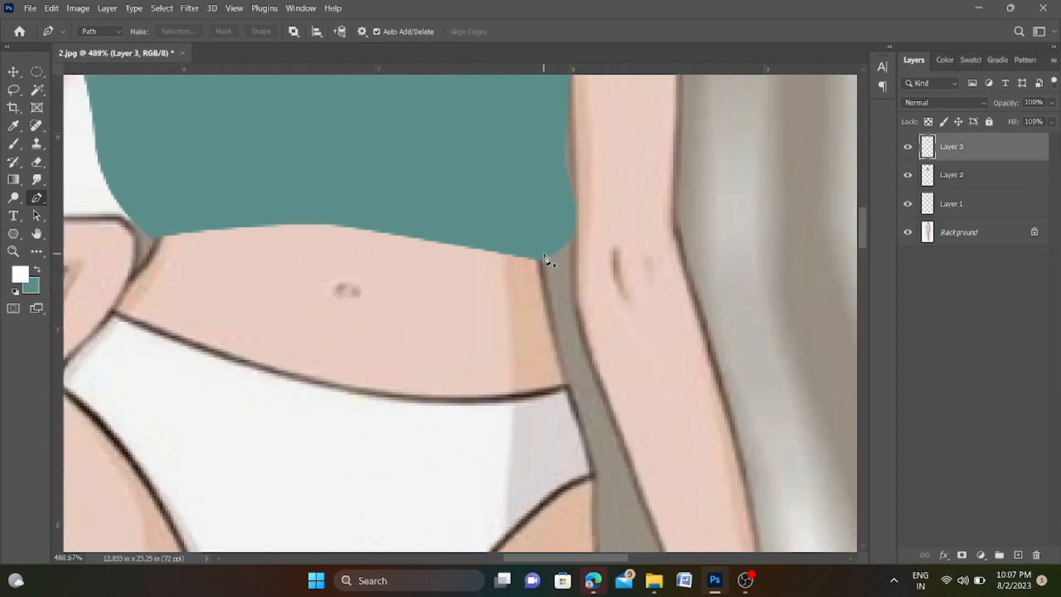
Step: Try tracing a skirt's side edge with the Pen tool from the bodice hem on the straight-arm side down to the shin
left_click(544, 255)
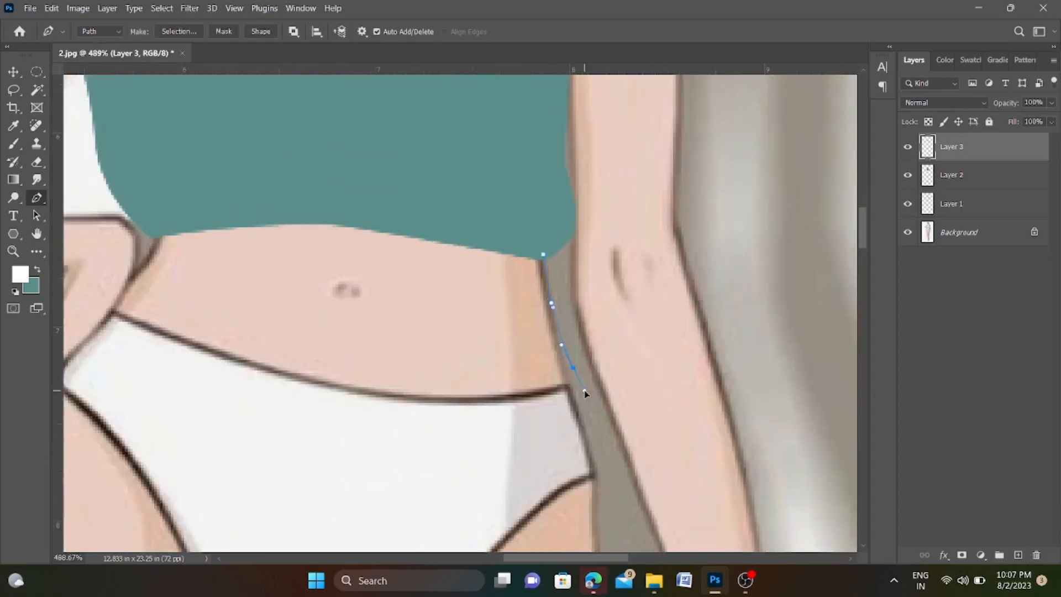
scroll(586, 394, "down", 4)
left_click_drag(602, 404, 603, 422)
scroll(598, 306, "down", 5)
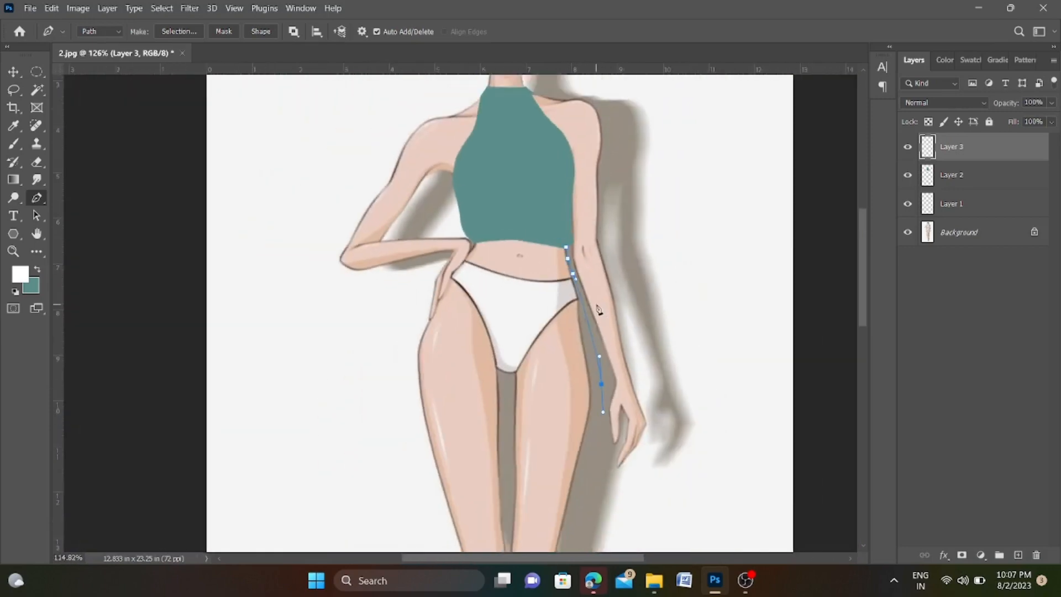
scroll(594, 438, "up", 3)
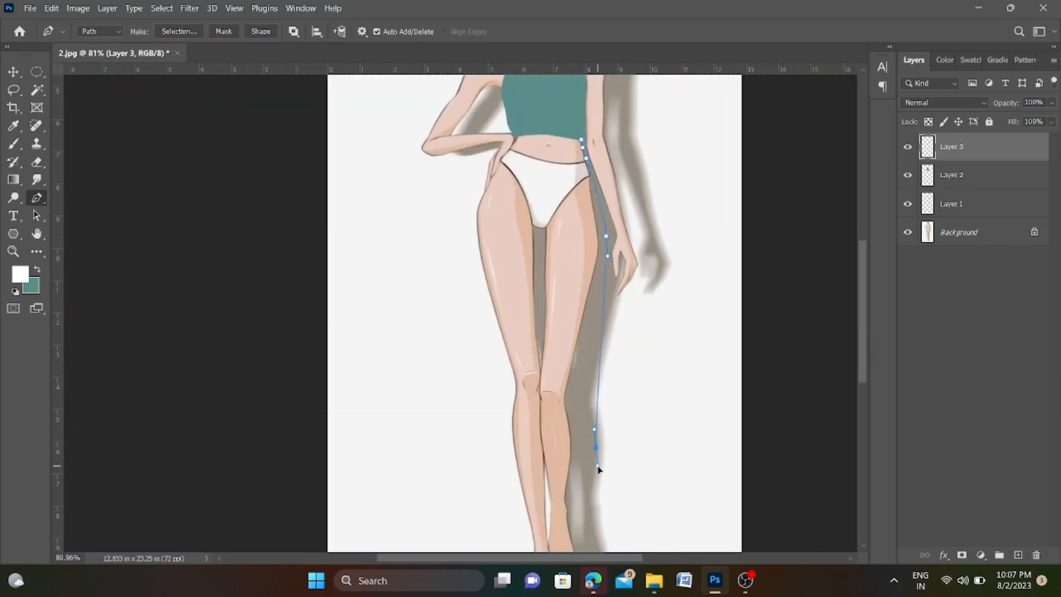
left_click_drag(599, 469, 595, 483)
scroll(602, 483, "down", 1)
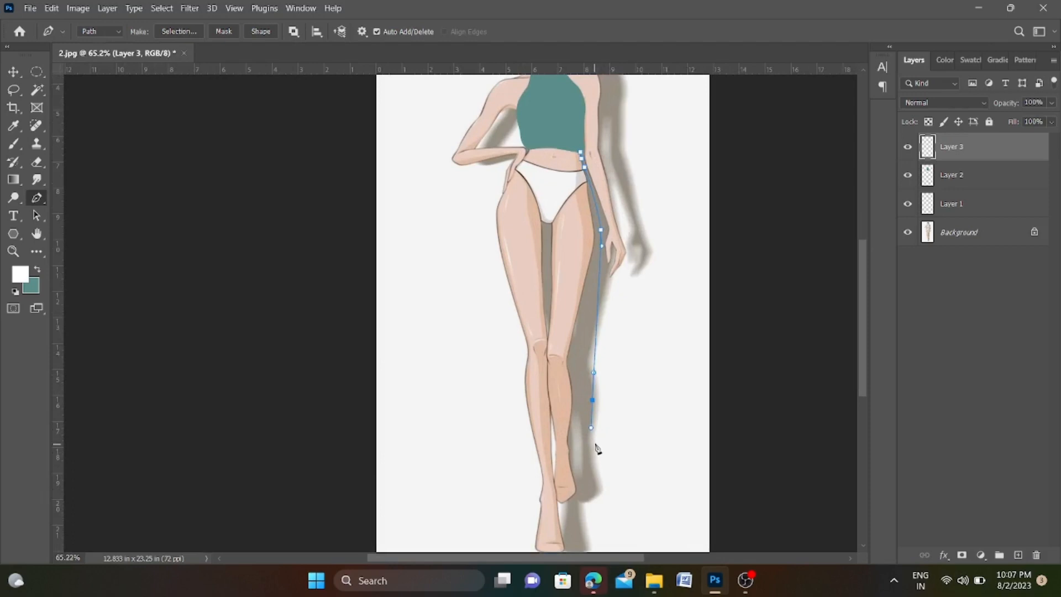
left_click_drag(596, 448, 602, 469)
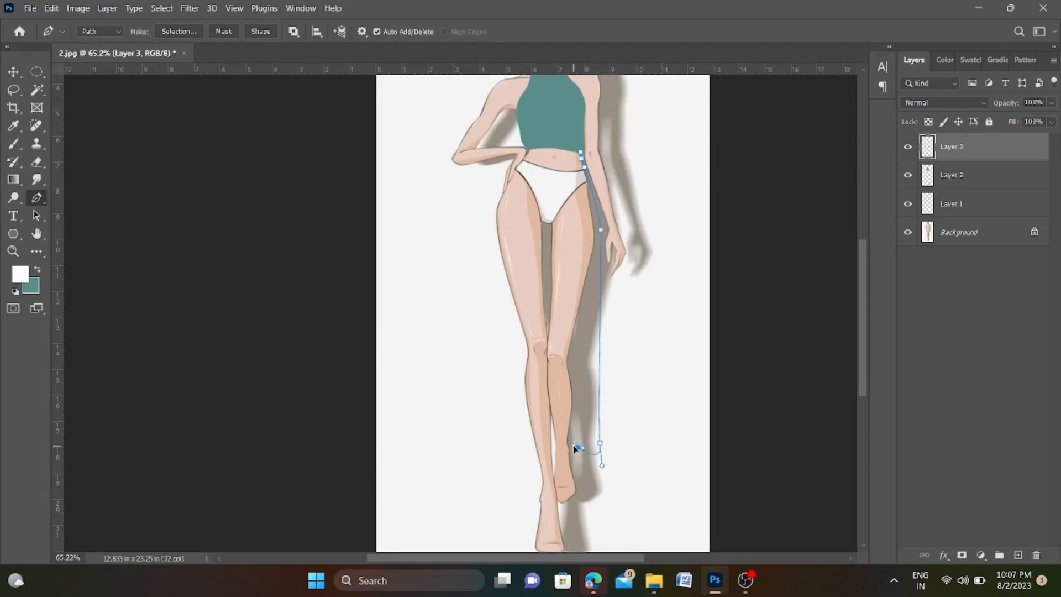
Step: Try tracing a wavy skirt hem across both lower legs just above the ankles
scroll(562, 448, "up", 4)
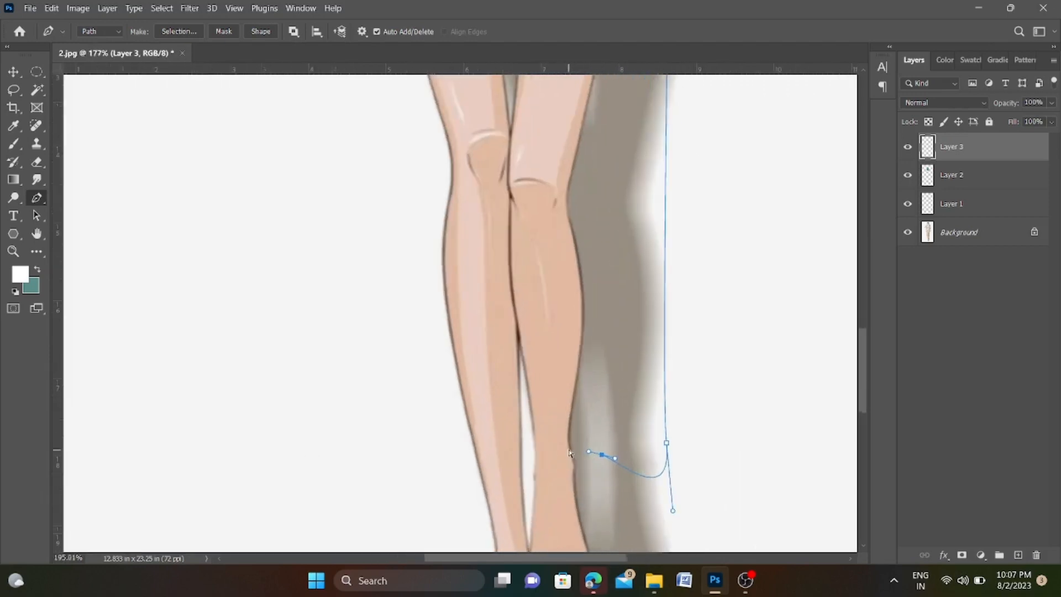
left_click_drag(603, 474, 594, 485)
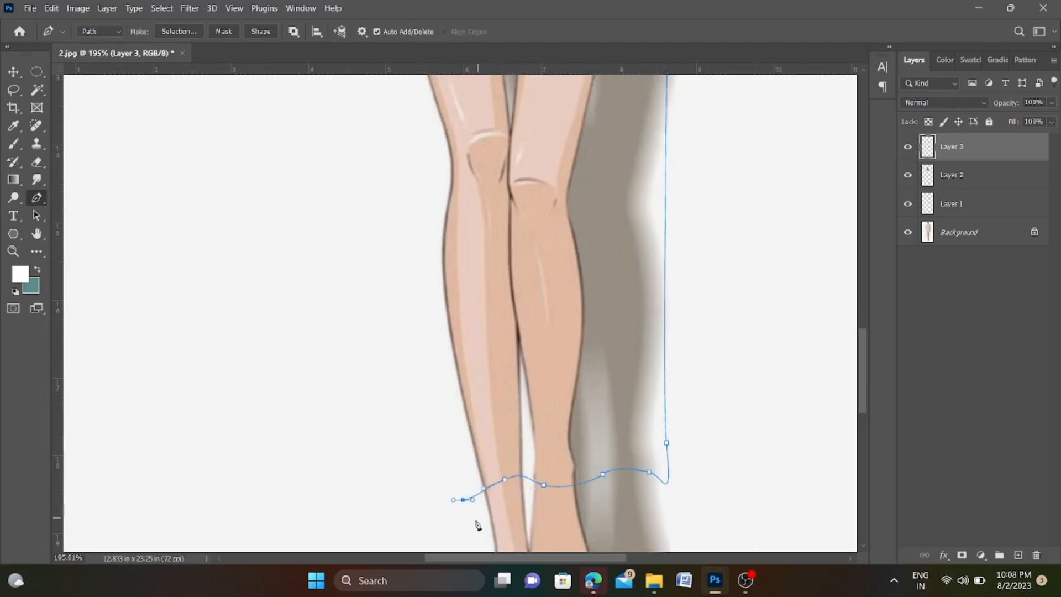
scroll(435, 528, "down", 2)
key("ctrl+z")
scroll(417, 503, "up", 3)
left_click_drag(442, 499, 360, 513)
left_click(346, 490)
Step: Try turning the skirt path upward past the hem's outer corner on the bent-arm side, and undo the traced path
scroll(389, 480, "down", 3)
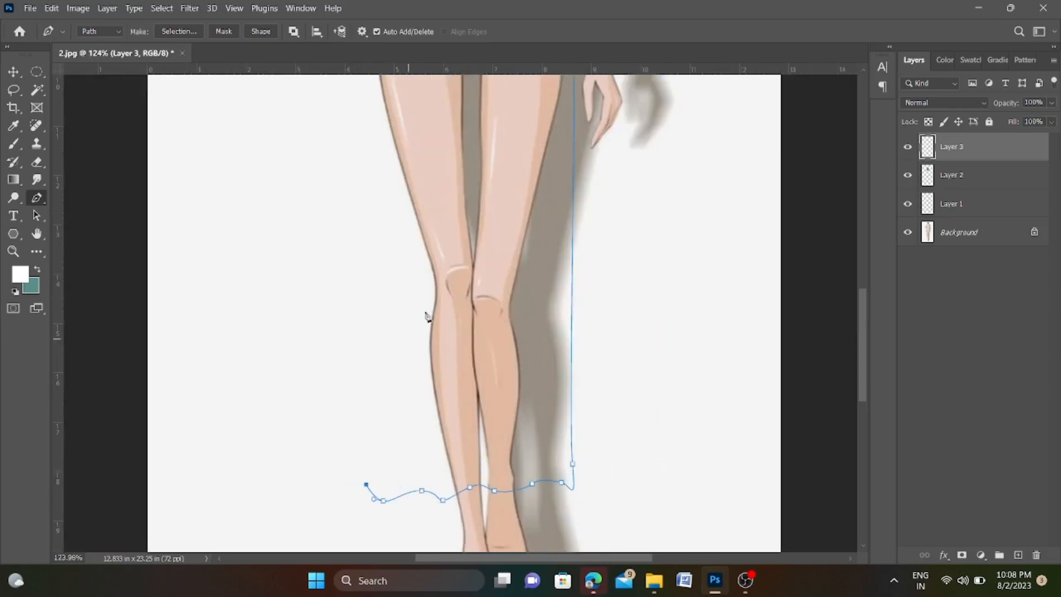
scroll(381, 419, "up", 2)
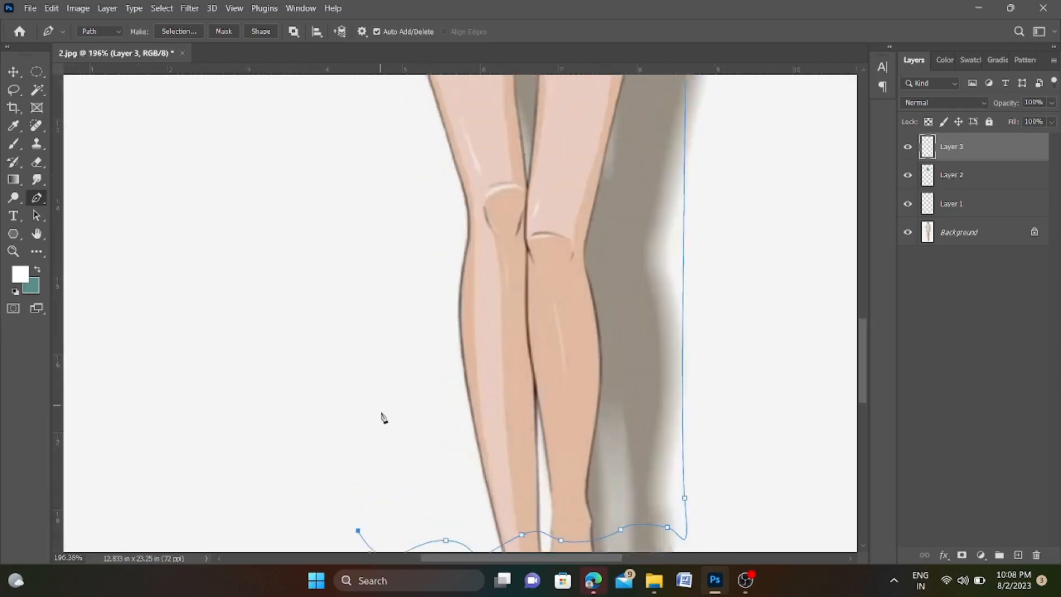
left_click_drag(327, 512, 310, 513)
left_click(315, 444)
left_click_drag(315, 443, 324, 413)
scroll(434, 459, "down", 4)
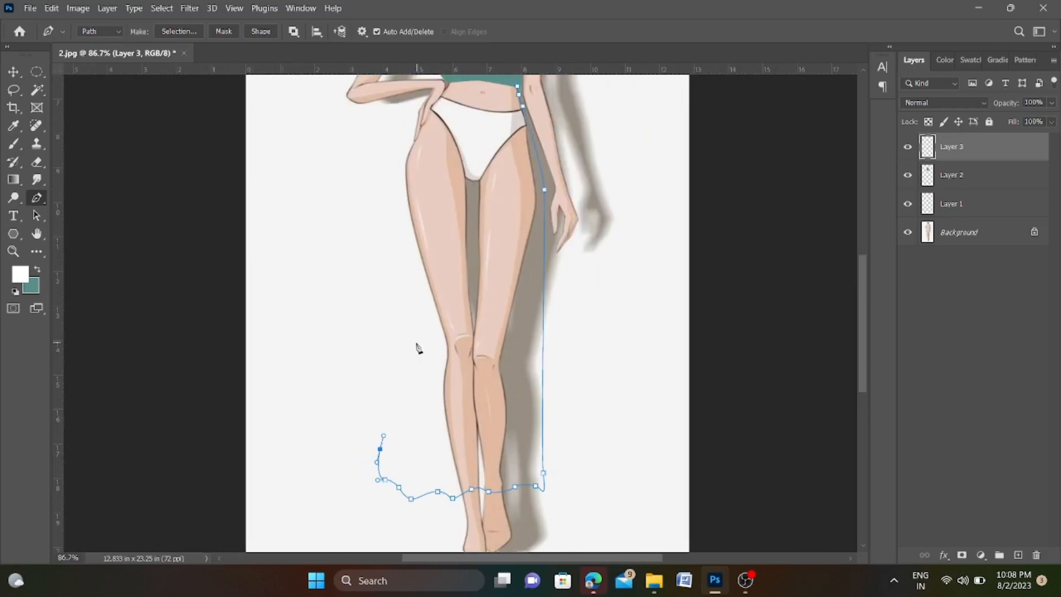
key("ctrl+z")
scroll(389, 481, "up", 3)
left_click_drag(376, 489, 360, 491)
key("ctrl+z")
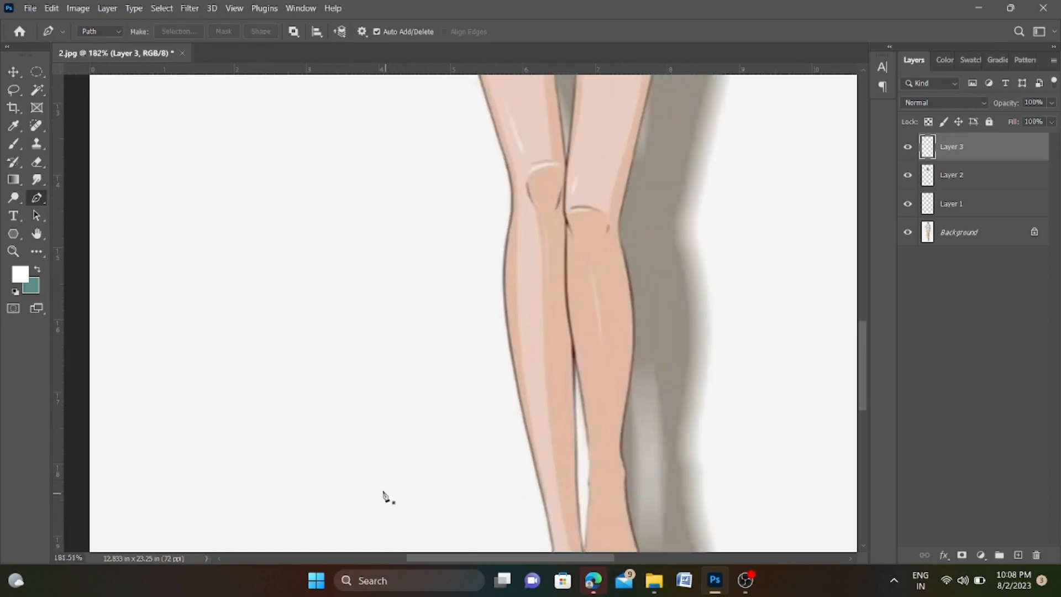
Step: Restore the undone skirt path, step back its last points, and retrace the outer hem corner on the bent-arm side
scroll(396, 468, "down", 2)
key("ctrl+shift+z")
scroll(404, 481, "up", 2)
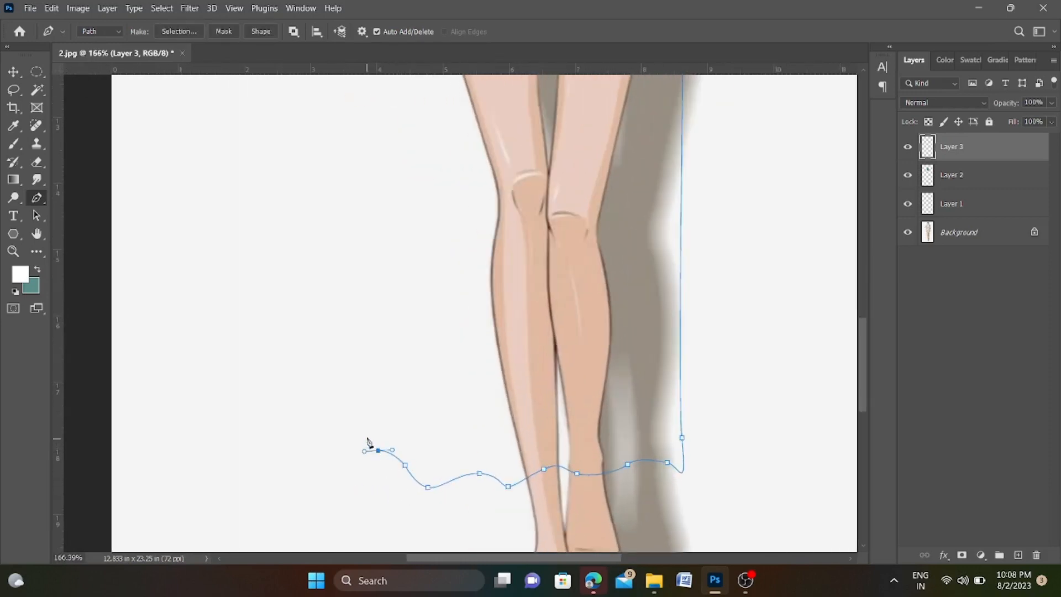
key("ctrl+z")
key("ctrl+z")
key("ctrl+z")
left_click_drag(399, 468, 389, 473)
scroll(373, 461, "down", 2)
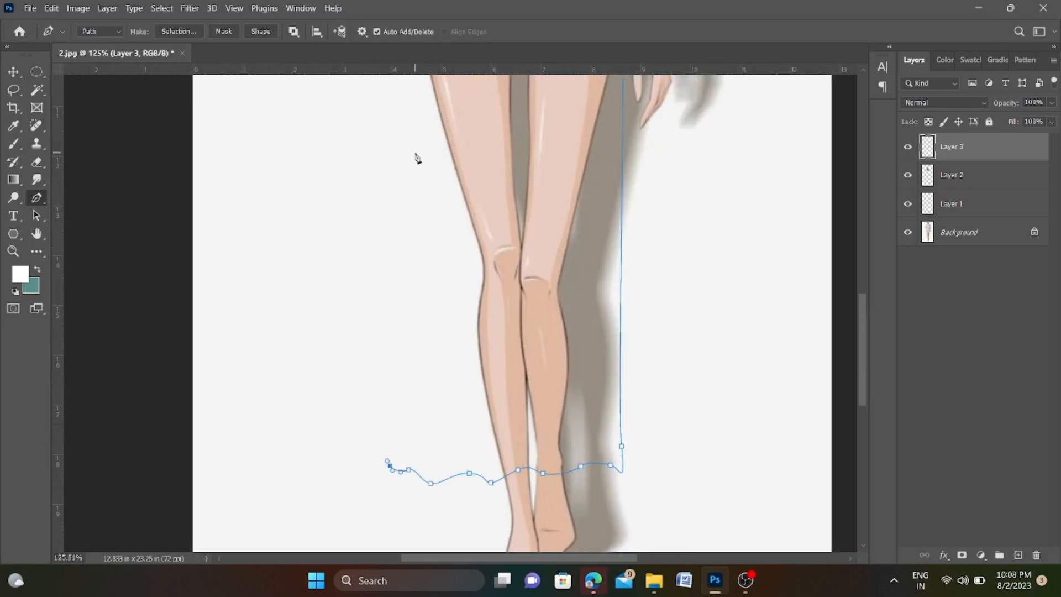
Step: Trace the skirt's side edge with the Pen tool from the bent-arm-side hem corner up to the hip
scroll(455, 210, "down", 3)
left_click_drag(426, 173, 431, 137)
key("ctrl+z")
left_click_drag(409, 244, 431, 125)
scroll(447, 215, "up", 4)
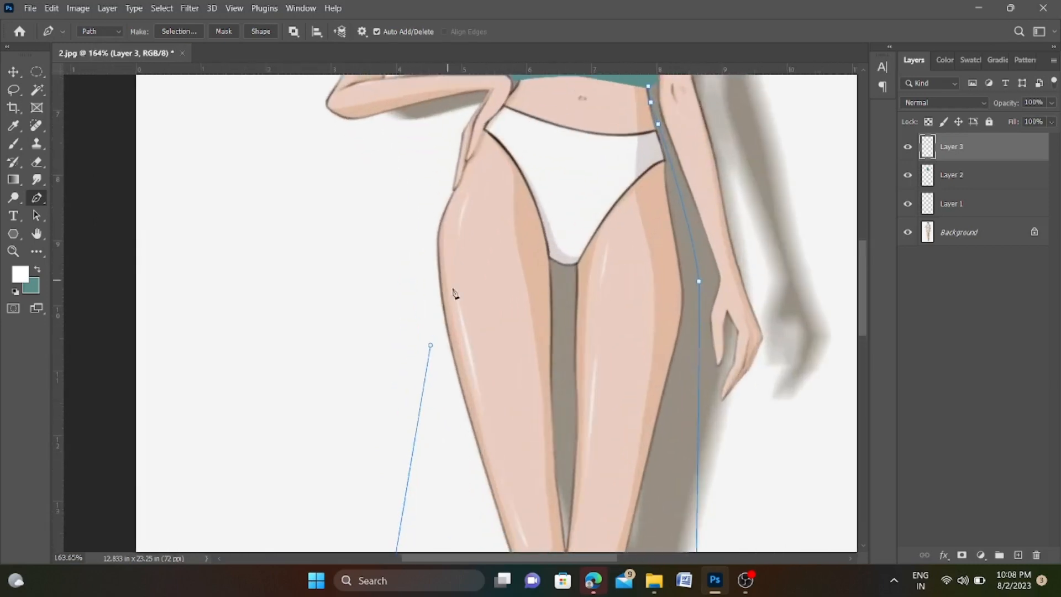
left_click_drag(427, 312, 426, 240)
Step: Continue the skirt path around the hip and along the resting hand's inner contour up to the bodice hem
left_click_drag(434, 224, 452, 191)
left_click_drag(470, 235, 431, 328)
scroll(450, 315, "up", 4)
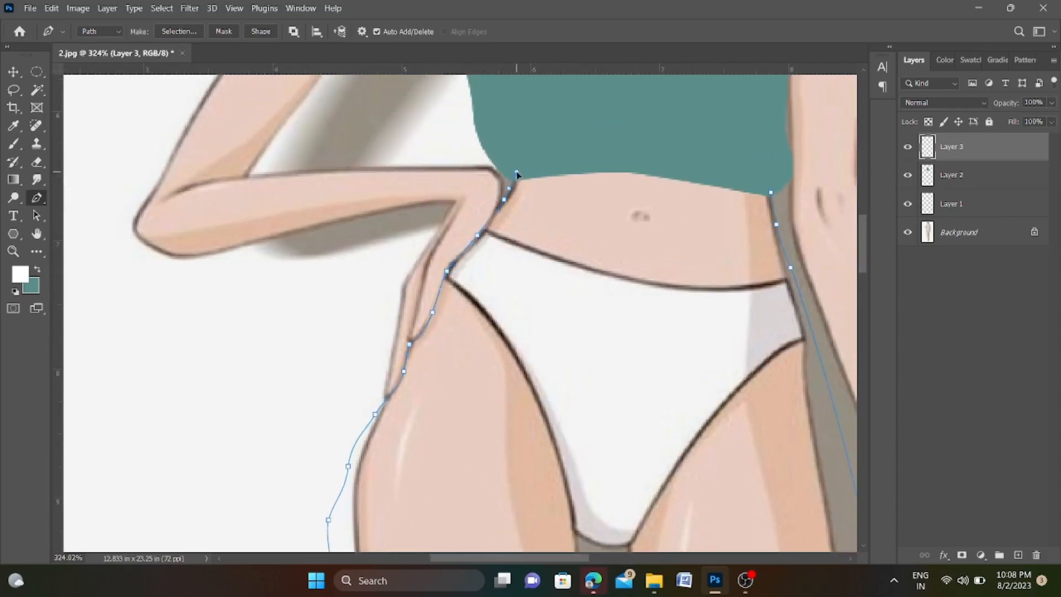
Step: Convert the closed skirt path into a selection, fill it with the teal background color, and deselect
key("ctrl+Return")
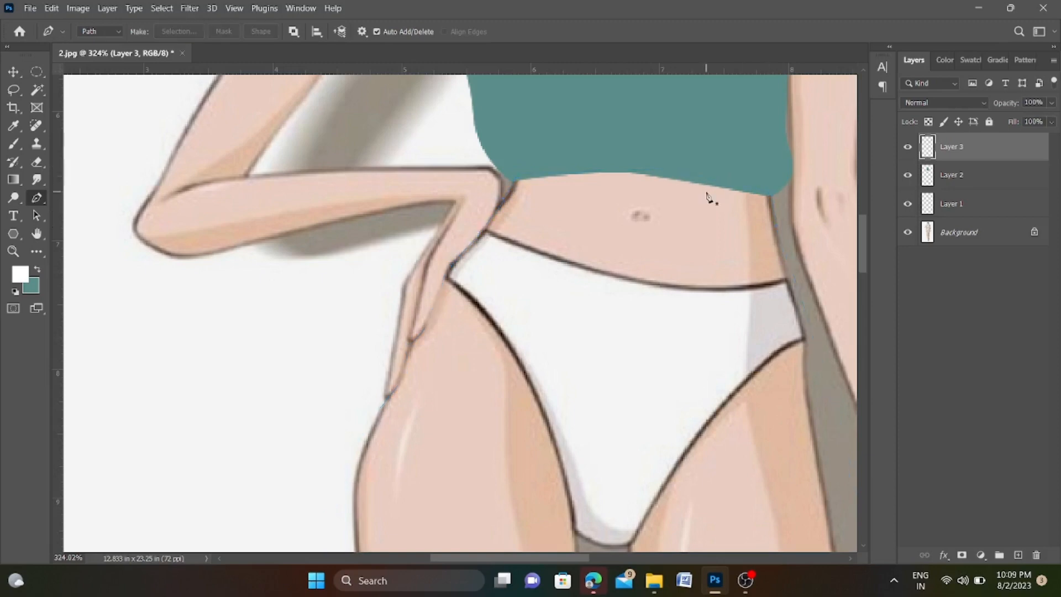
scroll(706, 194, "down", 8)
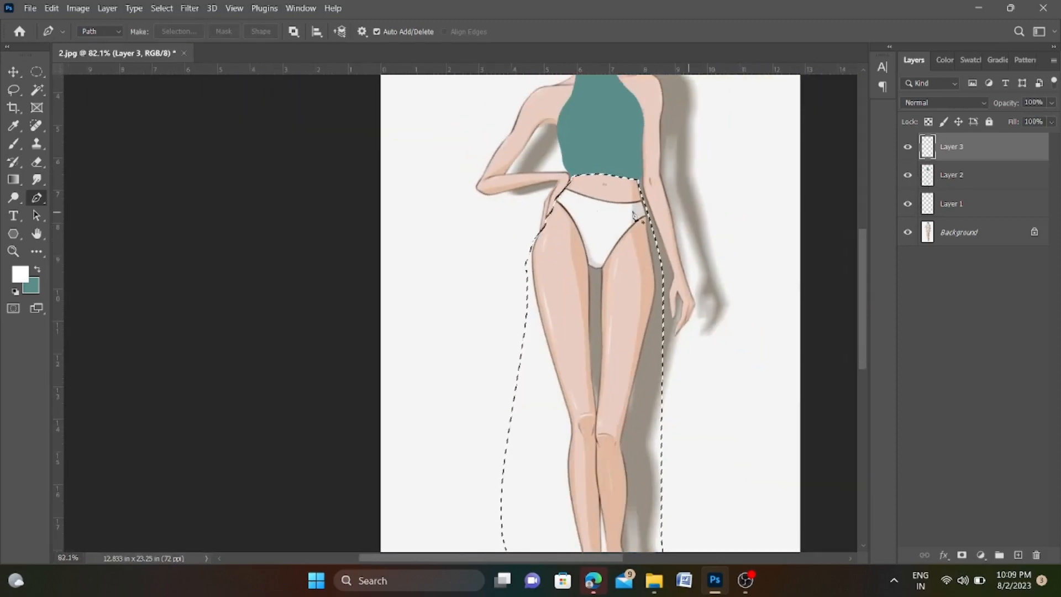
scroll(551, 362, "down", 3)
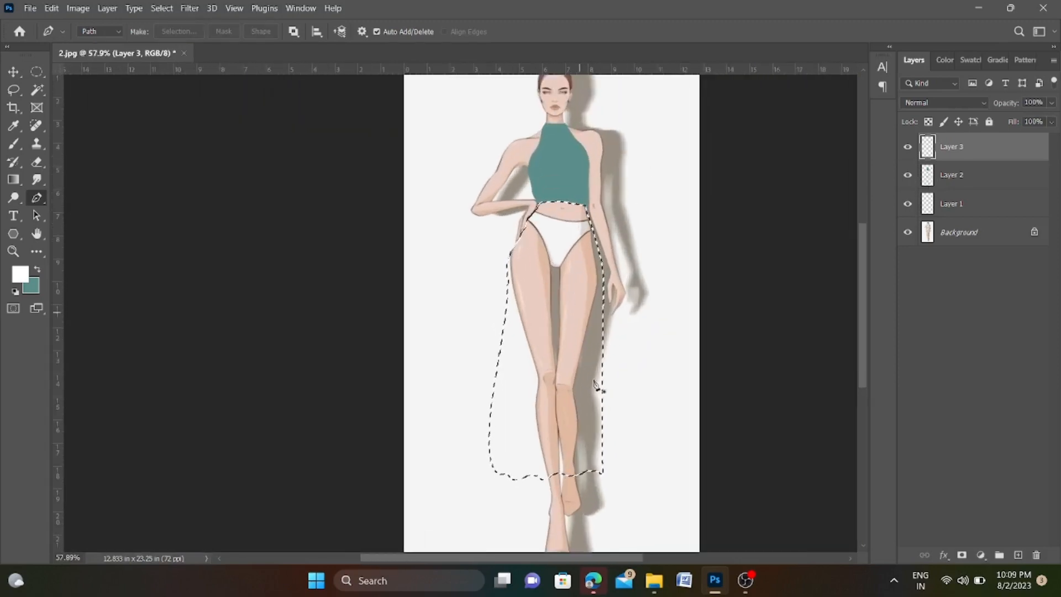
scroll(576, 289, "down", 1)
key("ctrl+BackSpace")
key("ctrl+d")
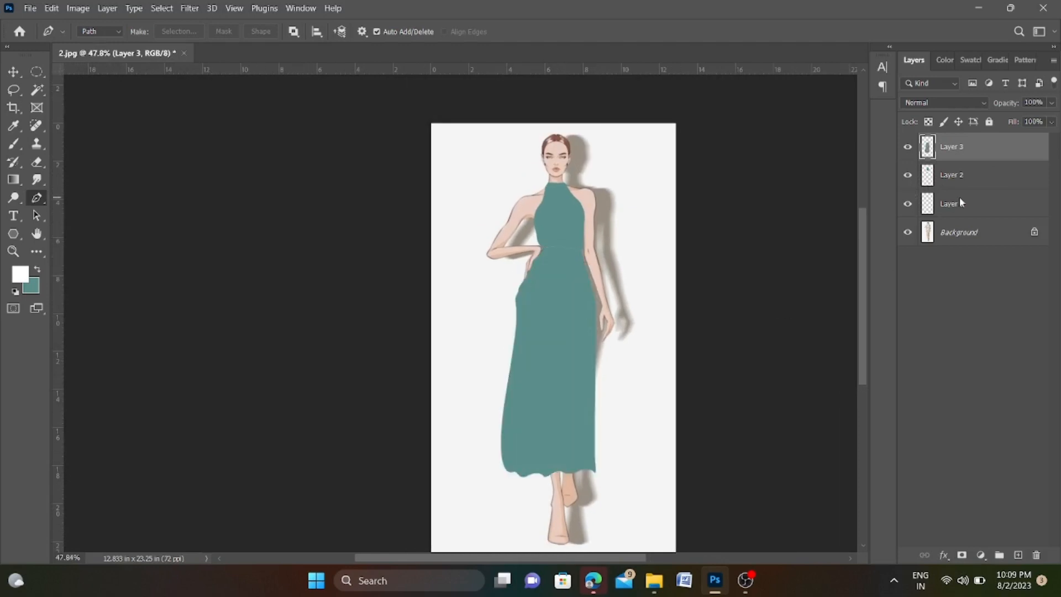
Step: Load the skirt's outline as a selection and trace a flared panel outside its lower edge on the bent-arm side
scroll(544, 445, "down", 2)
scroll(576, 483, "up", 3)
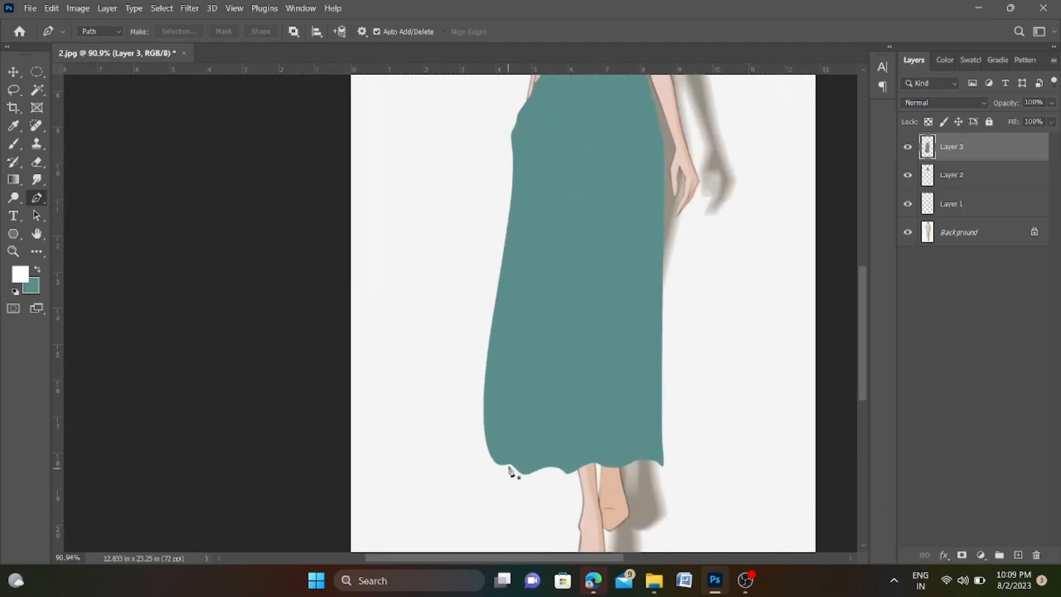
left_click(930, 156, "ctrl")
scroll(486, 321, "up", 3)
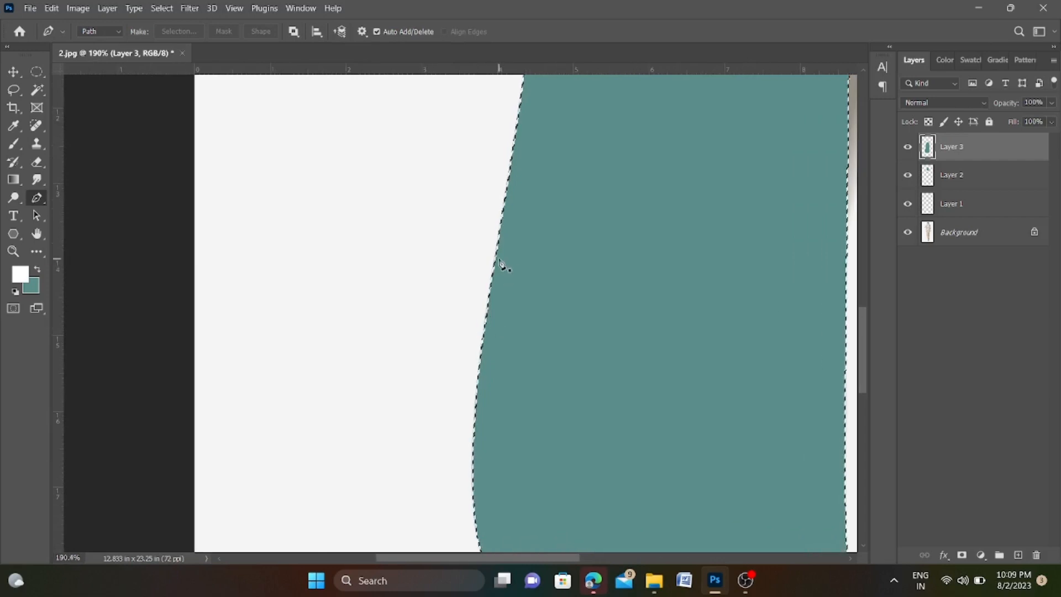
left_click(496, 268)
scroll(494, 271, "down", 3)
left_click_drag(456, 452, 466, 468)
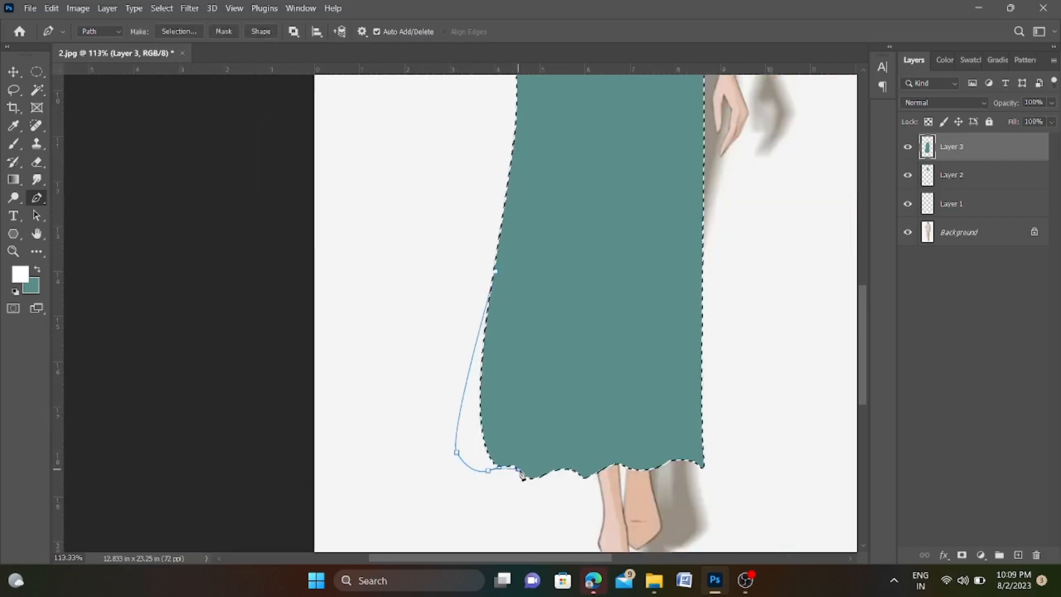
left_click(538, 469)
left_click(530, 303)
Step: Turn the bent-arm-side panel path into a selection, fill it with teal, and deselect
key("ctrl+Return")
key("ctrl+BackSpace")
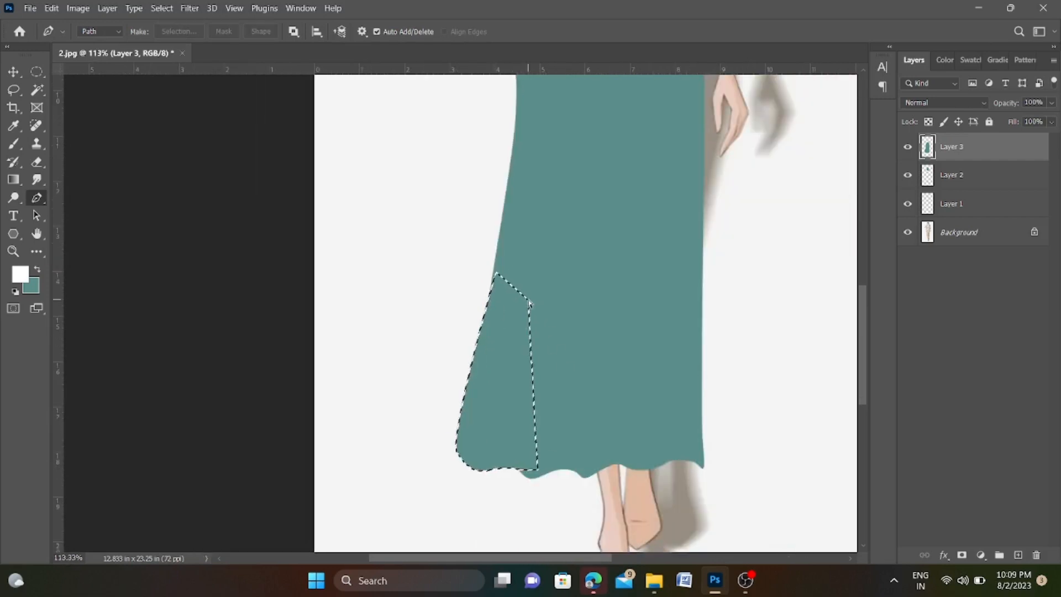
key("ctrl+d")
Step: Load the skirt's outline and trace a matching flared panel outside its edge on the straight-arm side down to the hem
scroll(425, 412, "down", 3)
scroll(561, 240, "up", 4)
left_click(561, 204)
scroll(561, 204, "down", 3)
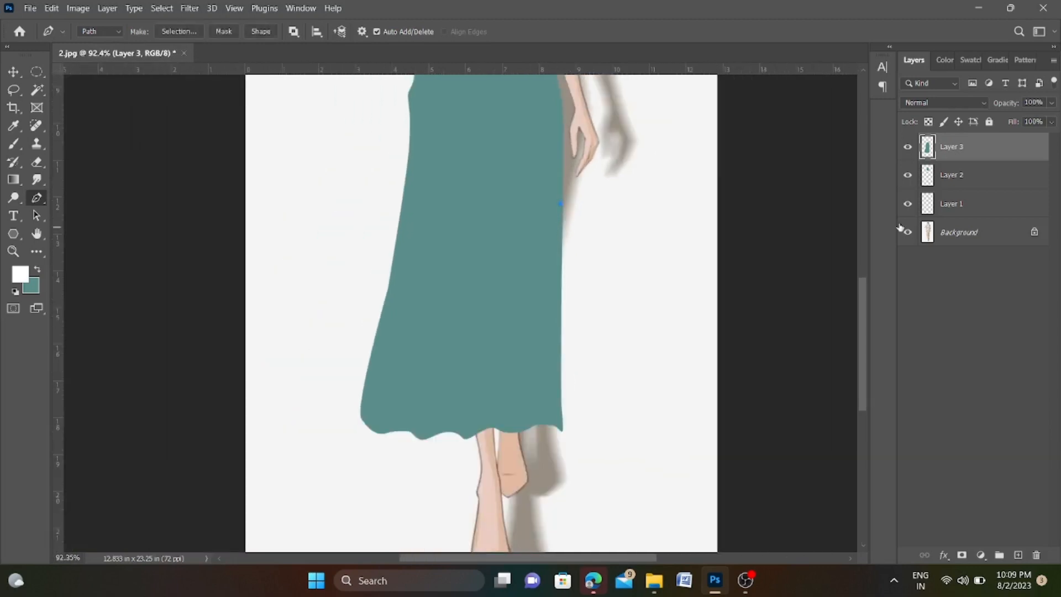
left_click(928, 152, "ctrl")
left_click(562, 176)
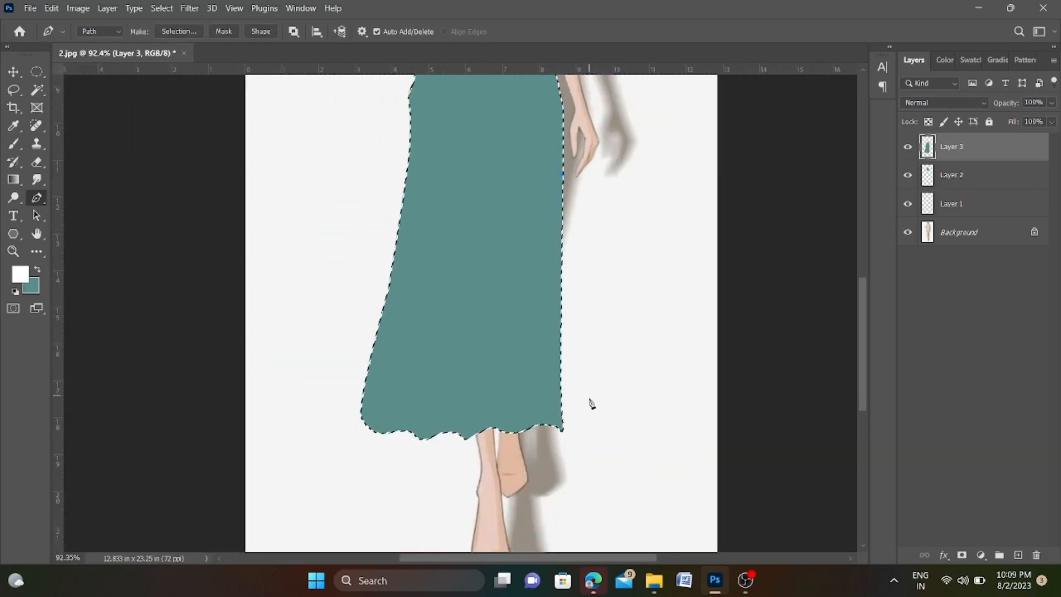
left_click_drag(589, 401, 572, 436)
scroll(568, 433, "up", 3)
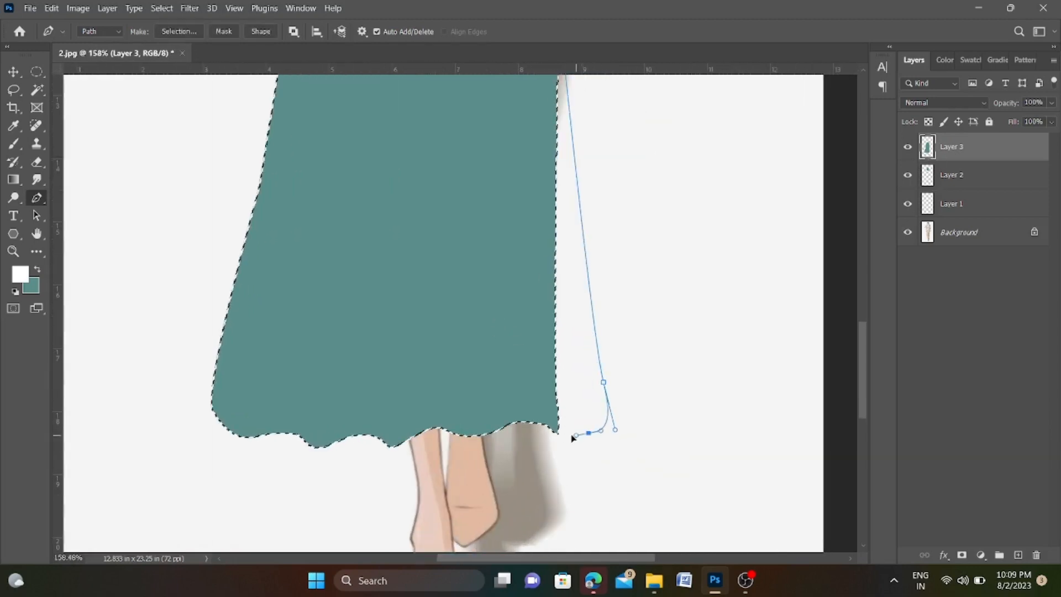
left_click(515, 420)
left_click(513, 299)
Step: Close the straight-arm-side panel path inside the skirt, fill it with teal, and deselect
scroll(527, 334, "down", 3)
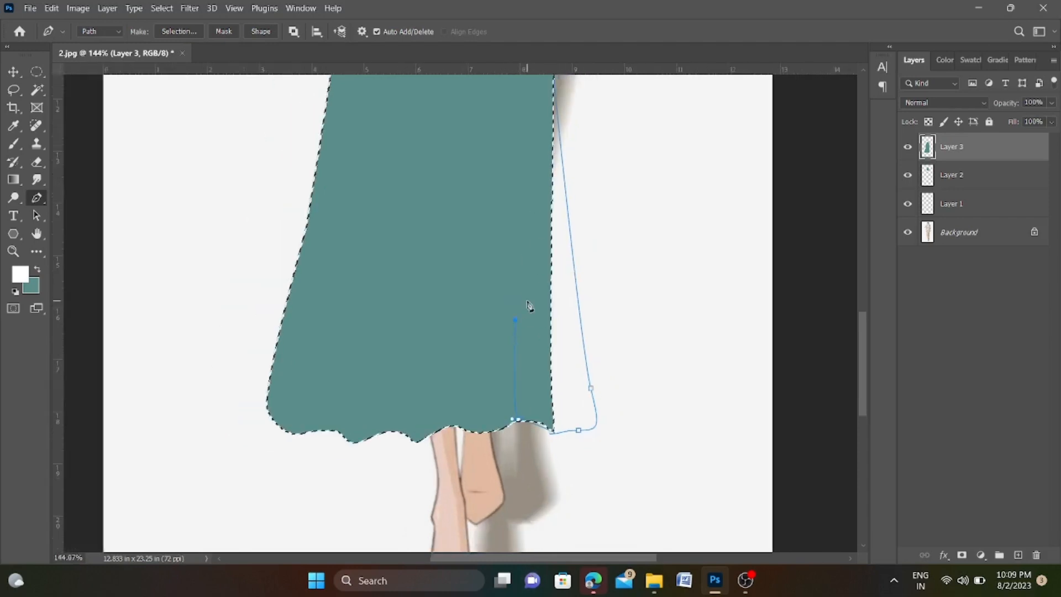
left_click(541, 161)
key("ctrl+Return")
key("ctrl+d")
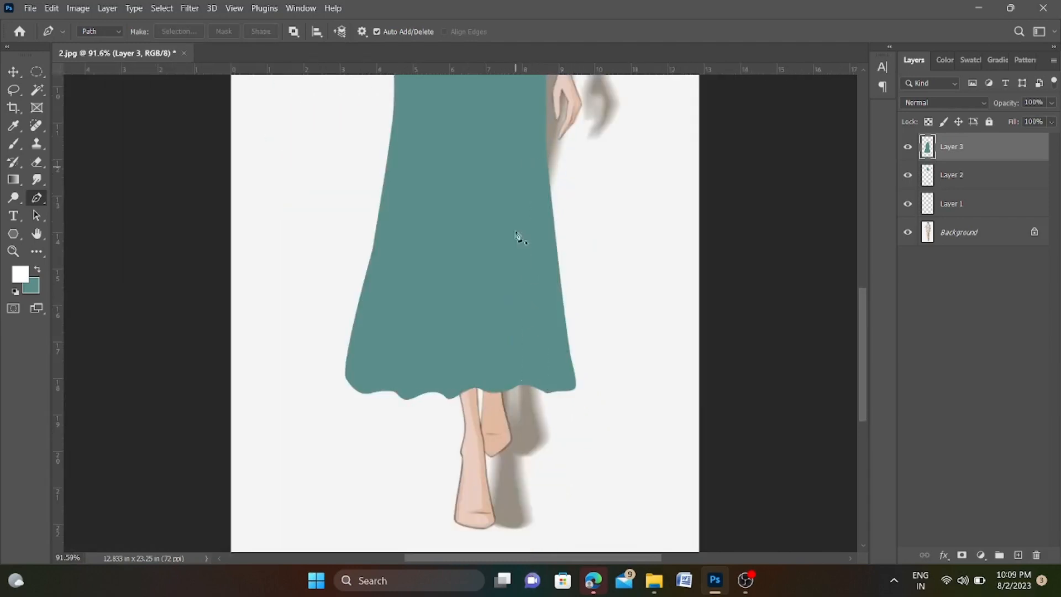
Step: Trace a small rounded patch along the hem near the straight-arm-side corner and fill it with teal to smooth the wave
scroll(531, 397, "up", 5)
left_click(496, 371)
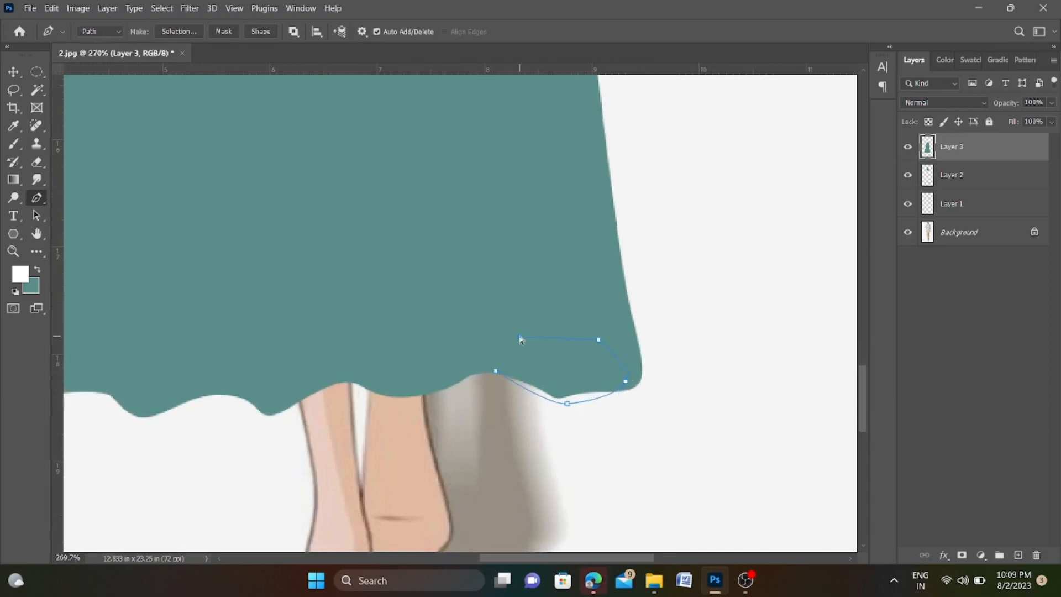
left_click(496, 370)
key("ctrl+Return")
scroll(536, 374, "down", 2)
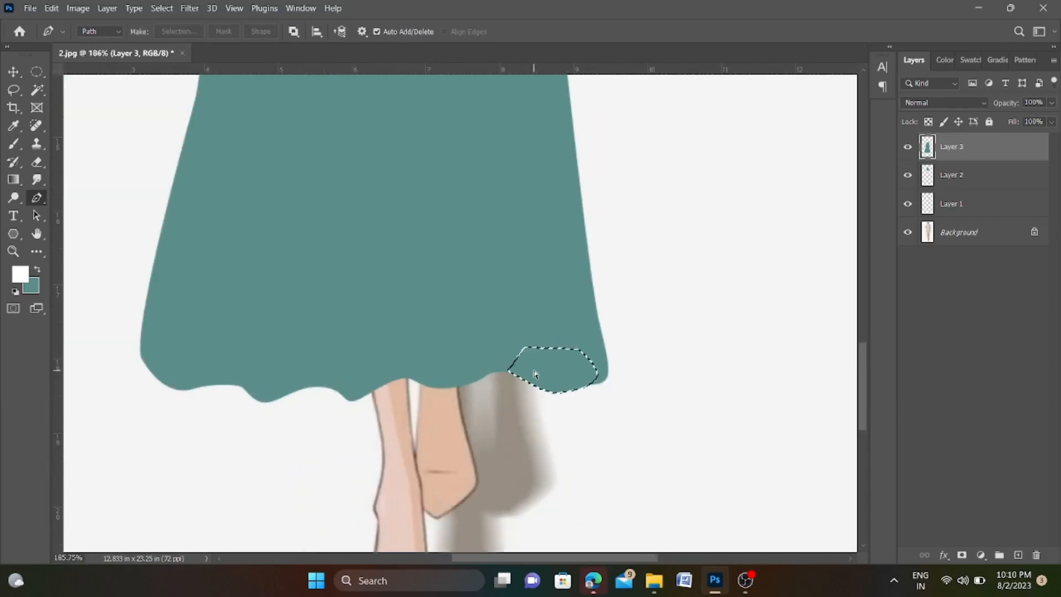
scroll(535, 374, "down", 6)
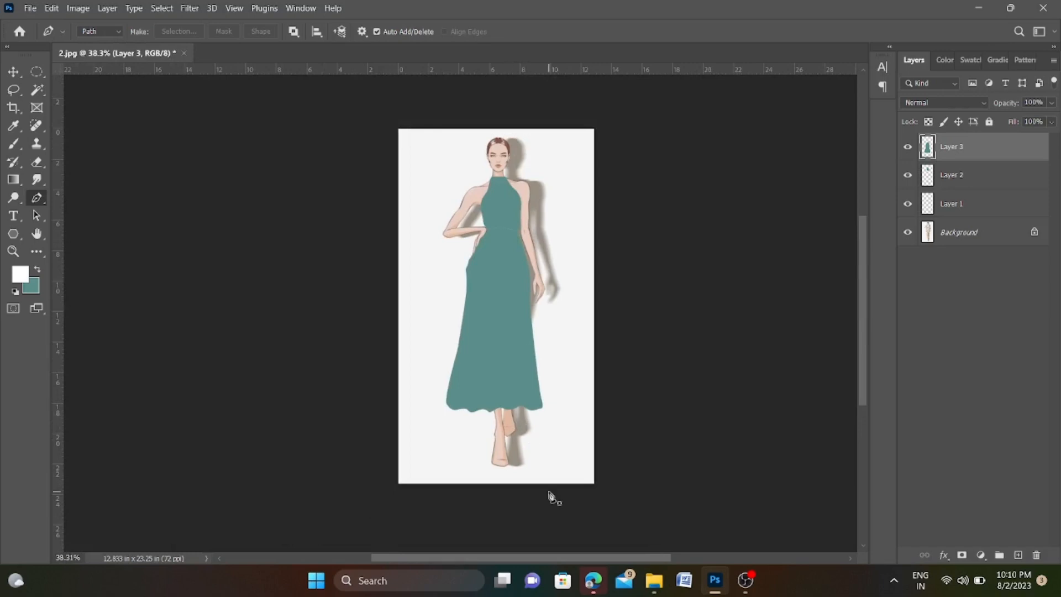
Step: Add a new layer and trace a wavy back-hem piece below the skirt from the straight-arm-side corner to the nearer leg
left_click(1018, 555)
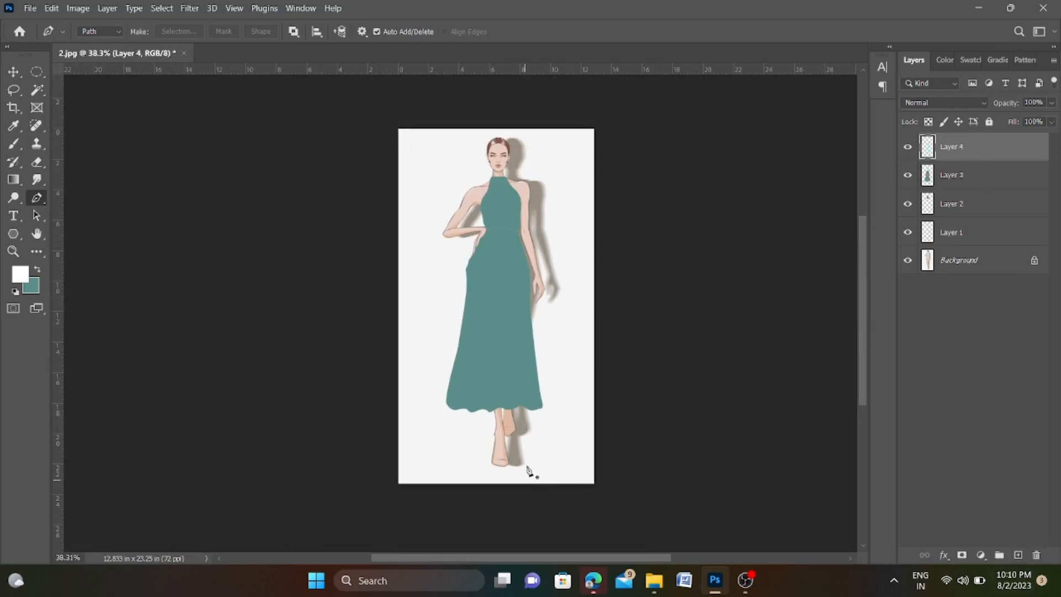
scroll(561, 375, "up", 4)
left_click(571, 349)
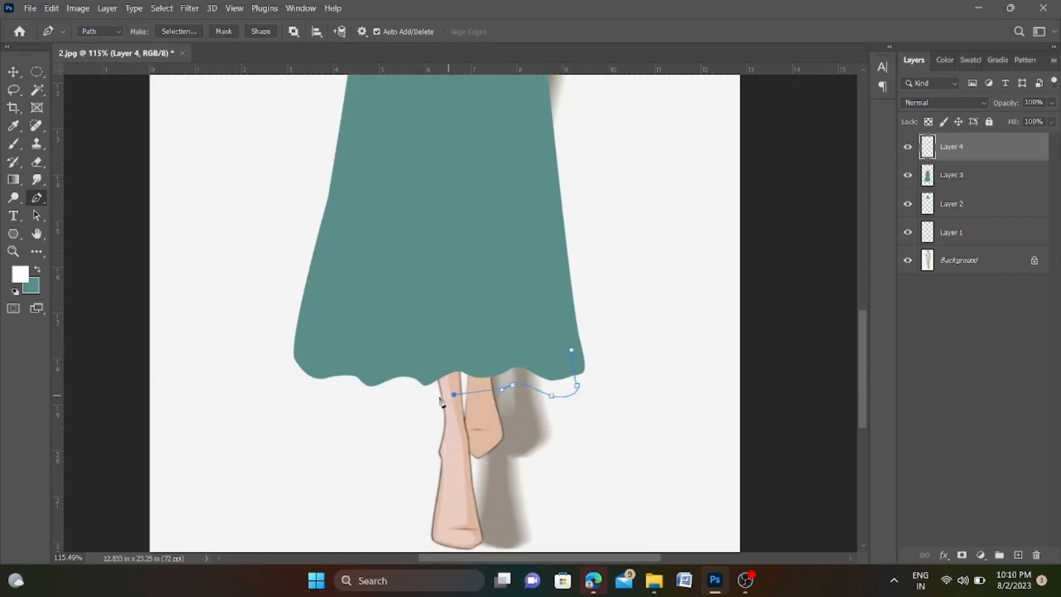
key("ctrl+z")
scroll(519, 394, "up", 3)
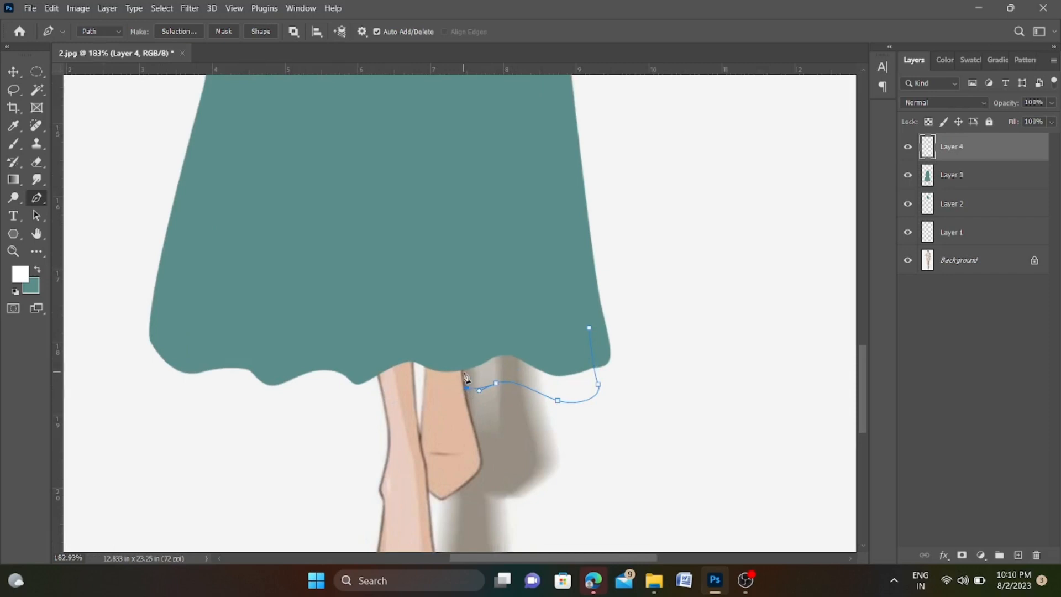
Step: Select the traced back-hem piece without the area covered by the skirt, fill it with teal, and deselect
key("ctrl+Return")
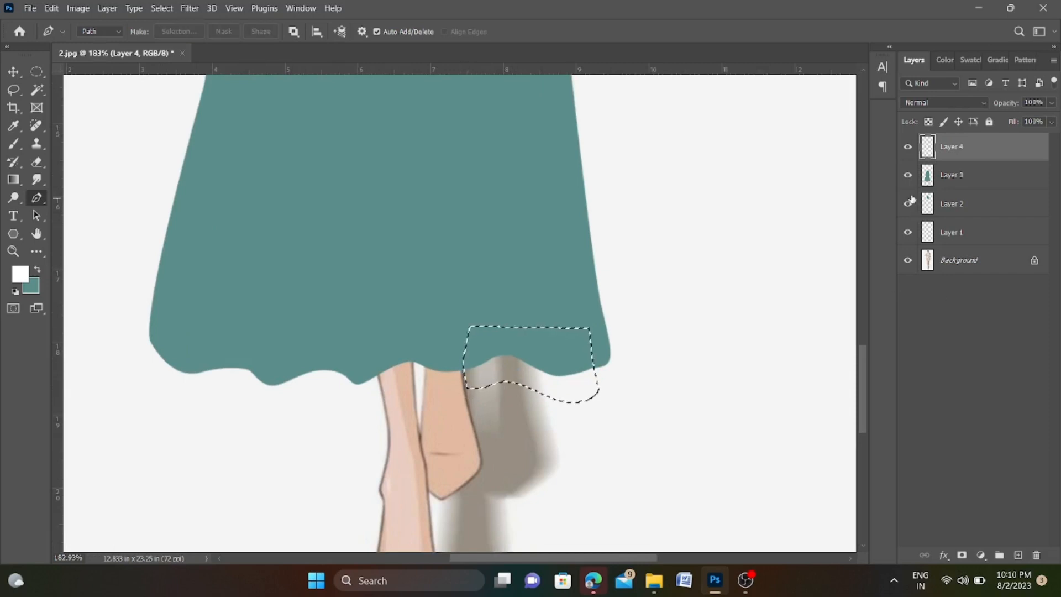
key("ctrl+BackSpace")
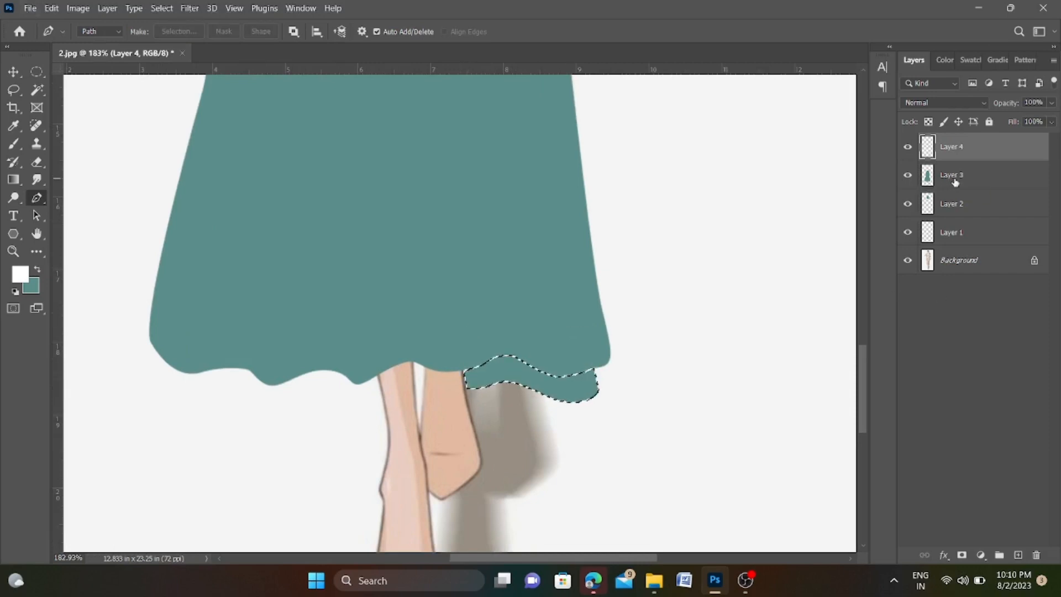
key("ctrl+d")
Step: Trace the small back-hem piece in the gap between the two legs and fill it with teal
scroll(403, 403, "up", 2)
scroll(426, 367, "up", 1)
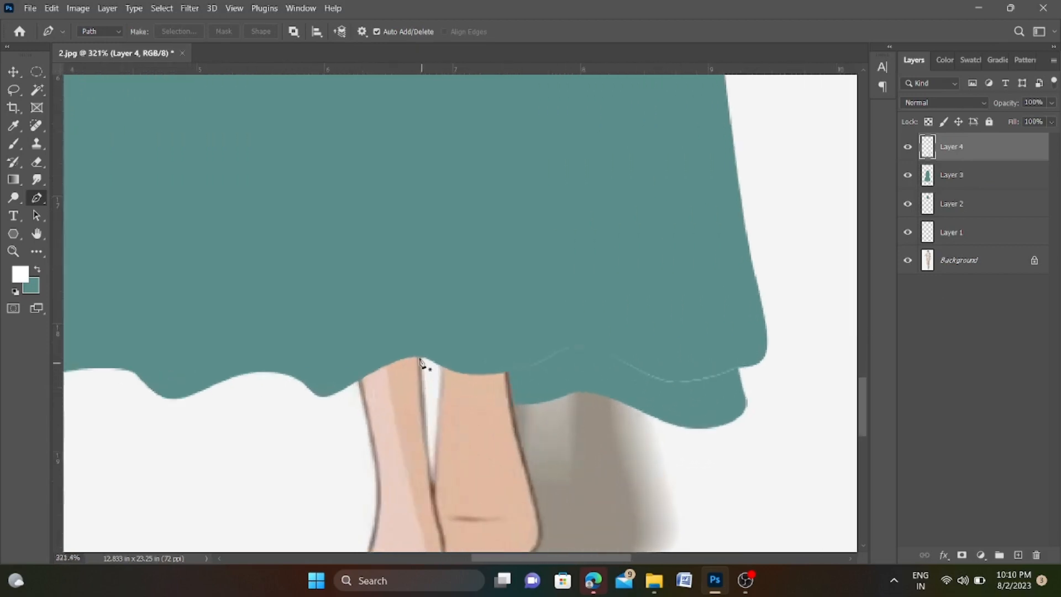
left_click(420, 349)
key("ctrl+Return")
key("ctrl+BackSpace")
scroll(552, 522, "down", 2)
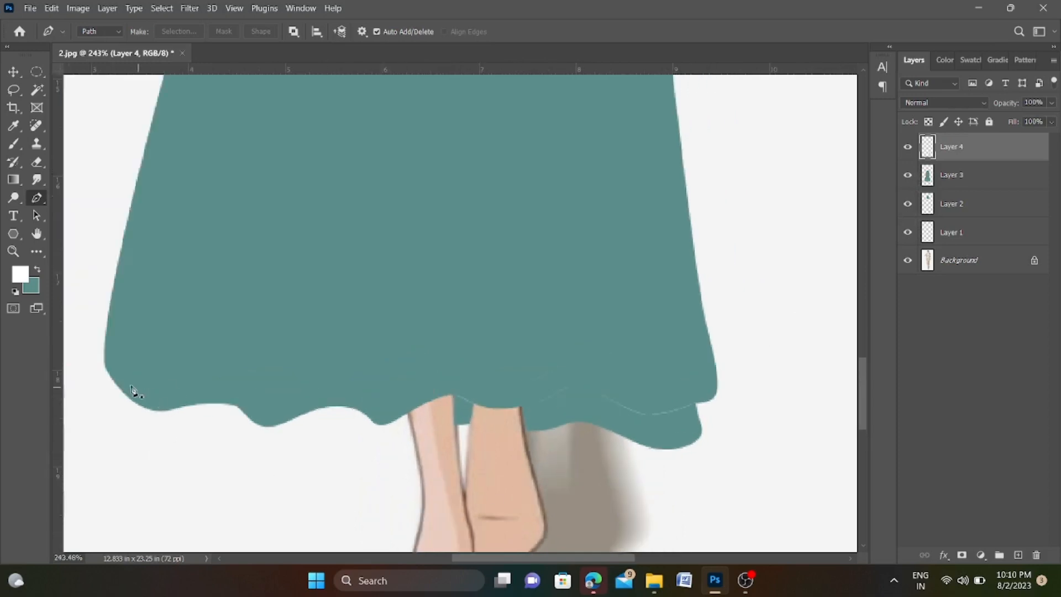
Step: Trace a wavy back-hem strip below the skirt from the bent-arm-side corner to the front leg
left_click(112, 363)
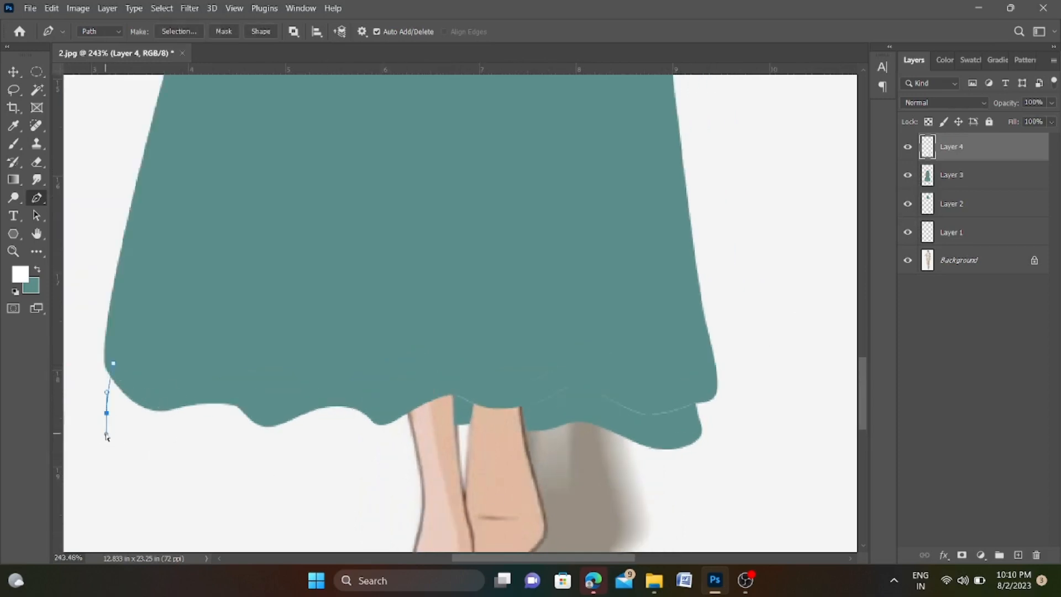
left_click(174, 428)
left_click(252, 441)
left_click(303, 443)
left_click_drag(361, 437, 405, 386)
scroll(406, 387, "down", 2)
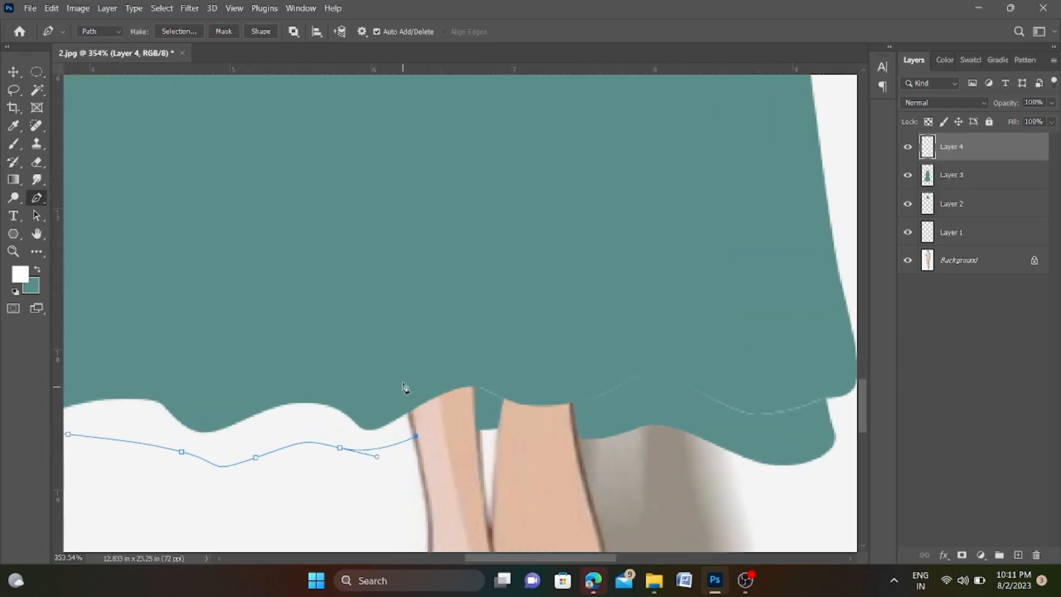
Step: Select the bent-arm-side strip, subtract the skirt's shape from the selection, fill the remainder with teal, and deselect
key("ctrl+Return")
key("ctrl+BackSpace")
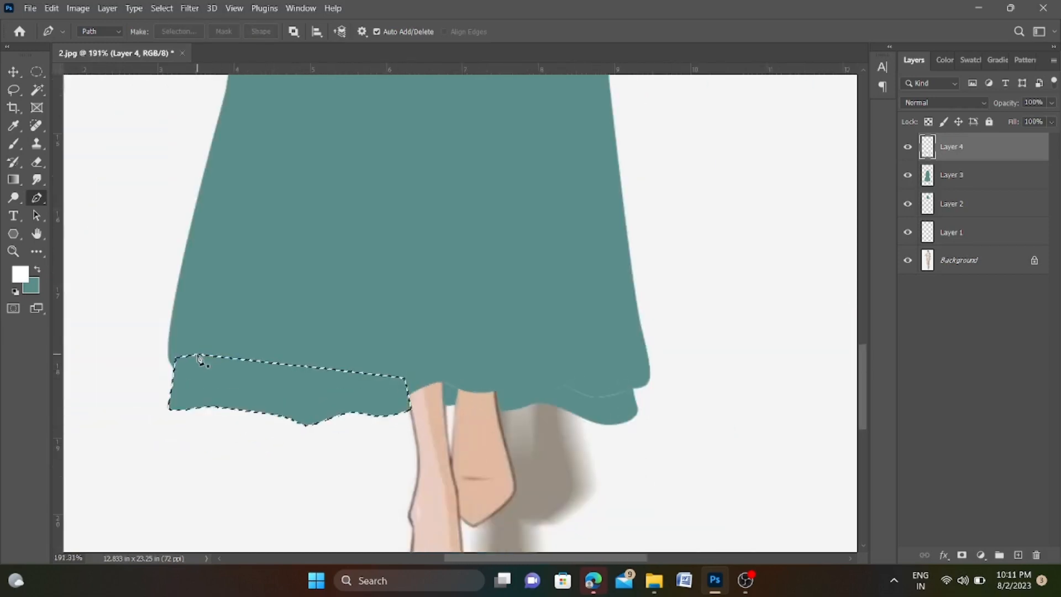
key("ctrl+z")
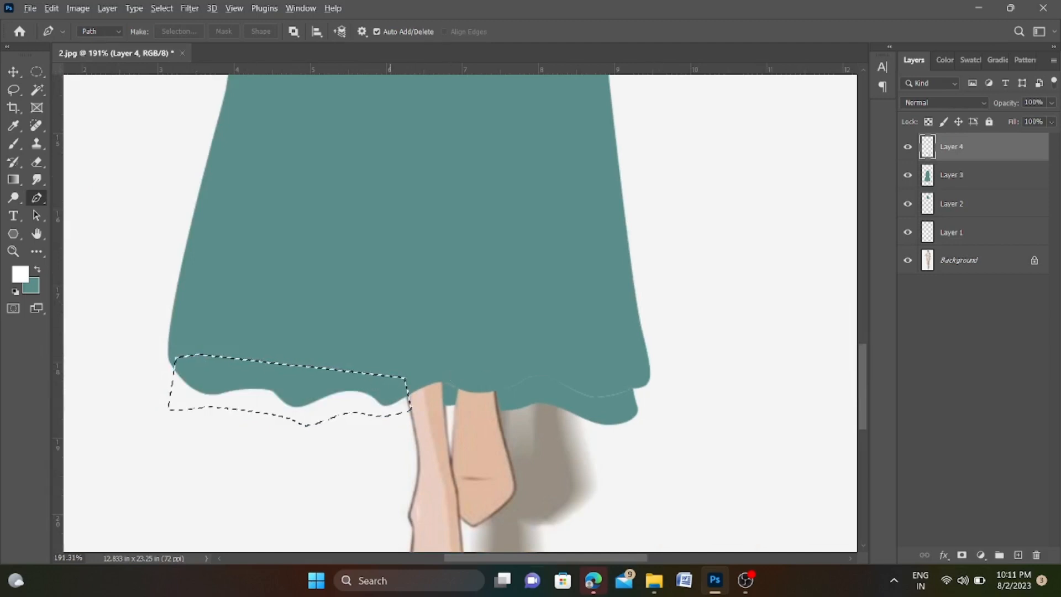
left_click(930, 177, "ctrl+alt")
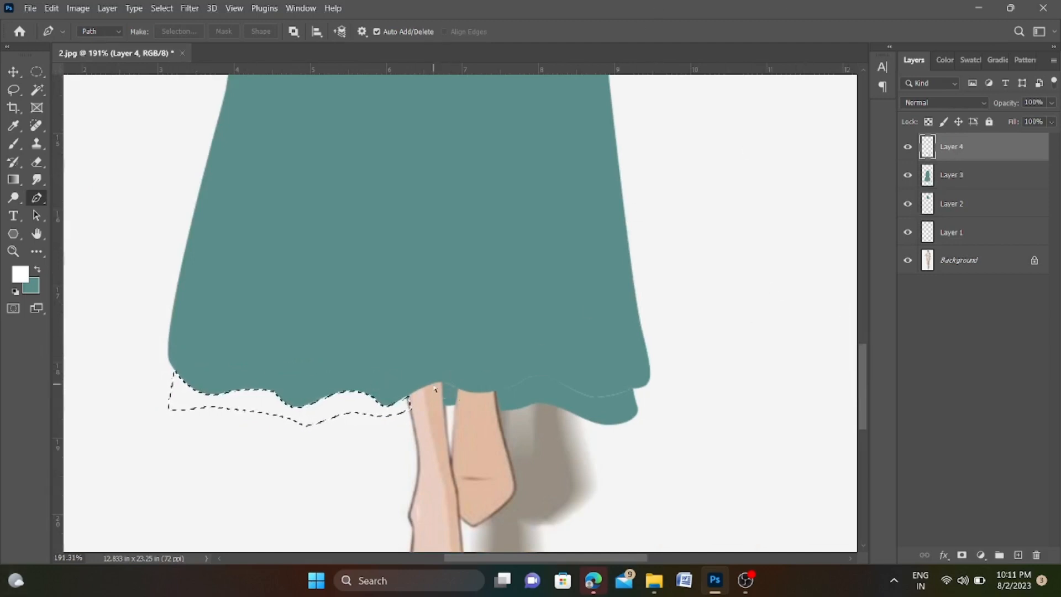
key("ctrl+BackSpace")
key("ctrl+d")
scroll(376, 363, "down", 3)
scroll(253, 511, "up", 2)
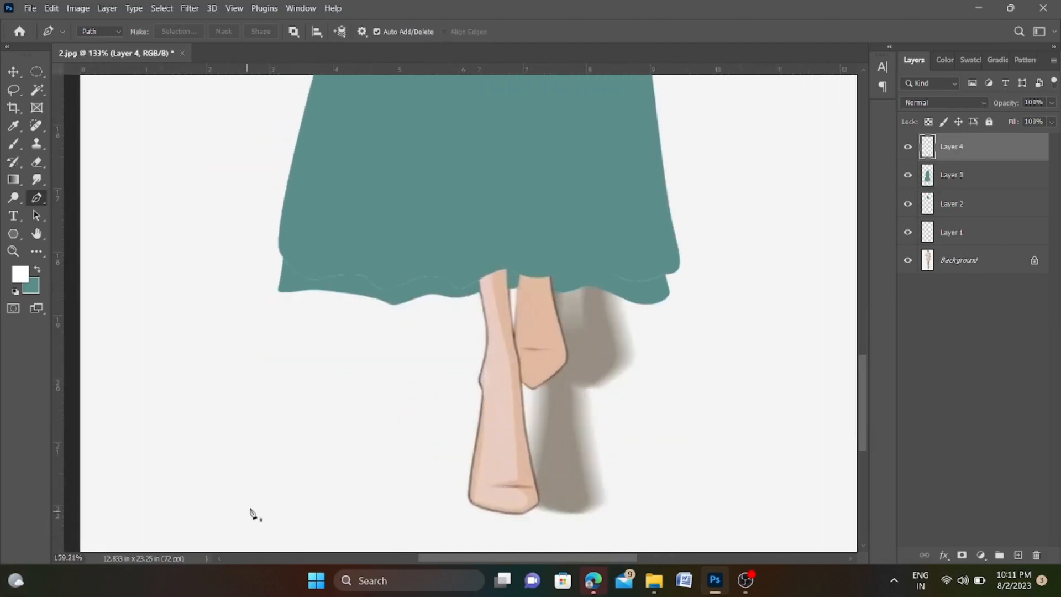
Step: Trace a thin correction shape along the lower edge of the bent-arm-side back hem, fill it with teal, and deselect
key("ctrl+z")
scroll(299, 301, "up", 3)
left_click(237, 261)
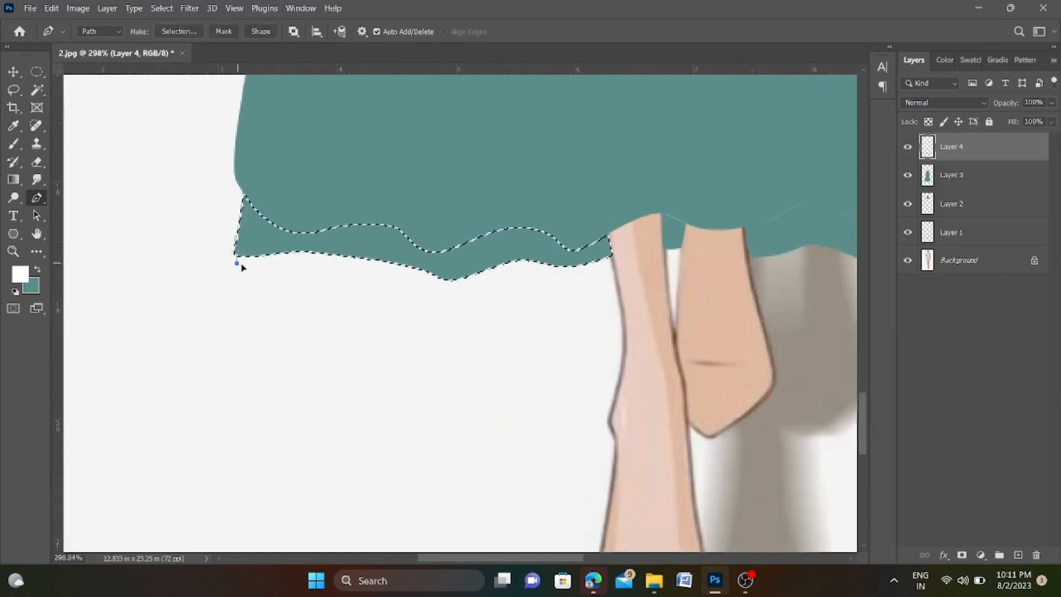
left_click_drag(302, 255, 421, 284)
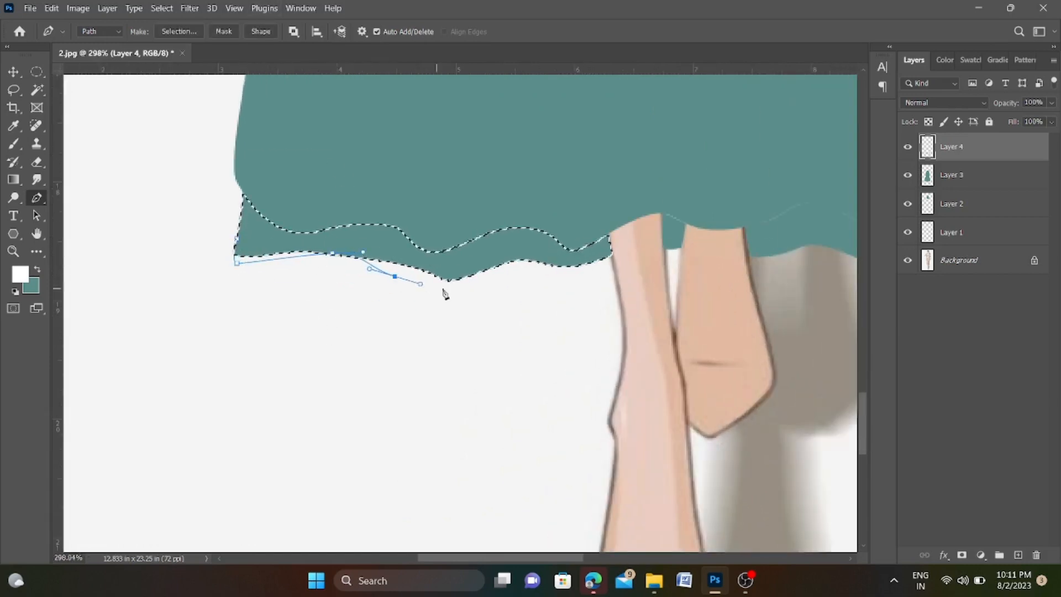
left_click_drag(480, 269, 483, 261)
left_click(455, 251)
left_click(286, 240)
key("ctrl+Return")
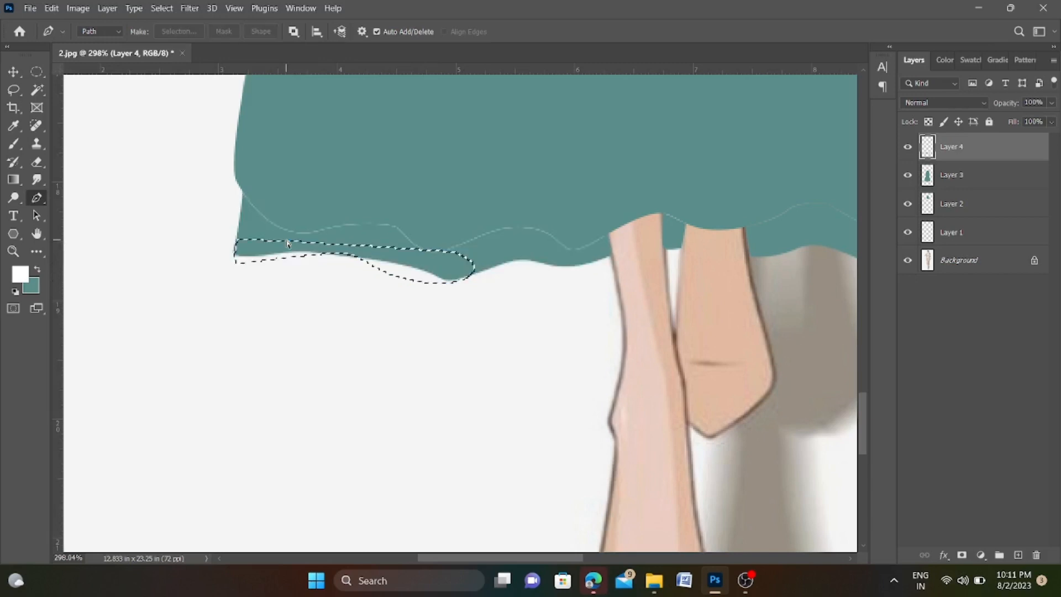
key("ctrl+BackSpace")
key("ctrl+d")
scroll(270, 277, "down", 8)
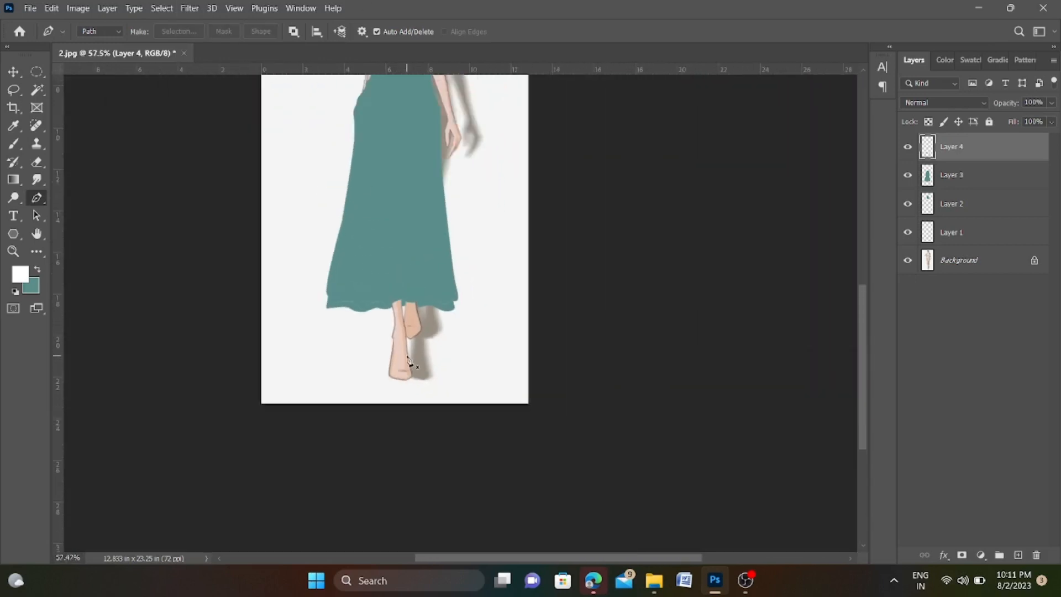
Step: Trace a flared corner from the skirt's bent-arm-side edge down to the back hem, fill it with teal, and deselect
scroll(339, 311, "up", 3)
scroll(299, 339, "up", 4)
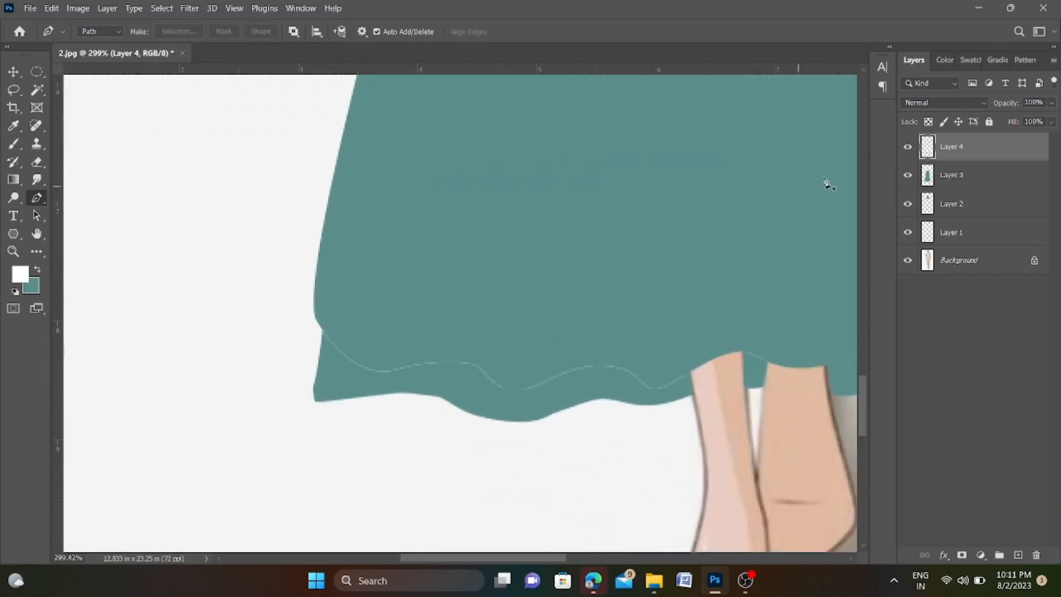
left_click(319, 249)
left_click_drag(290, 393, 294, 405)
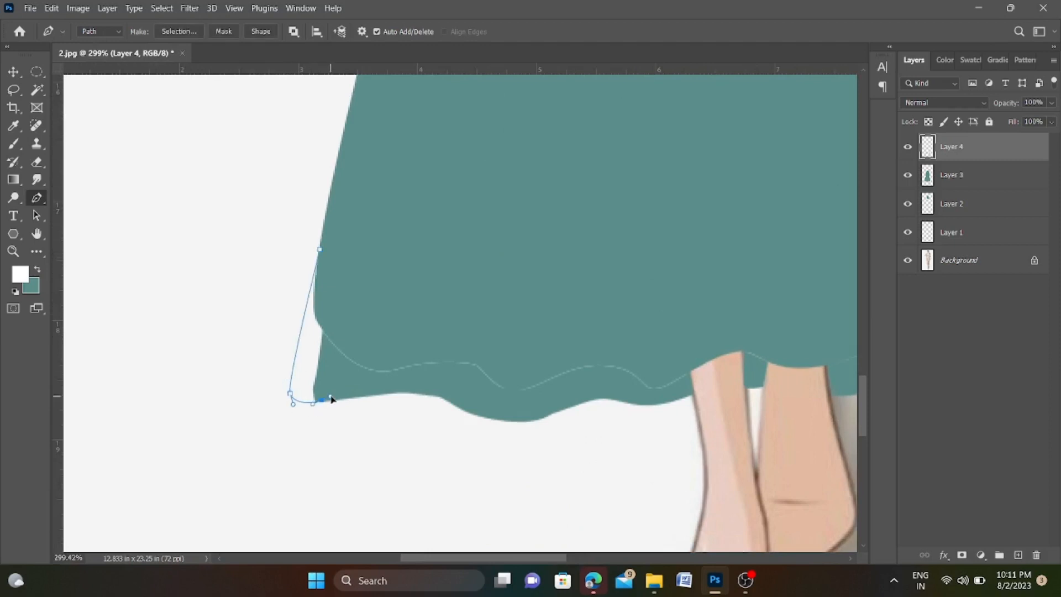
key("ctrl+Return")
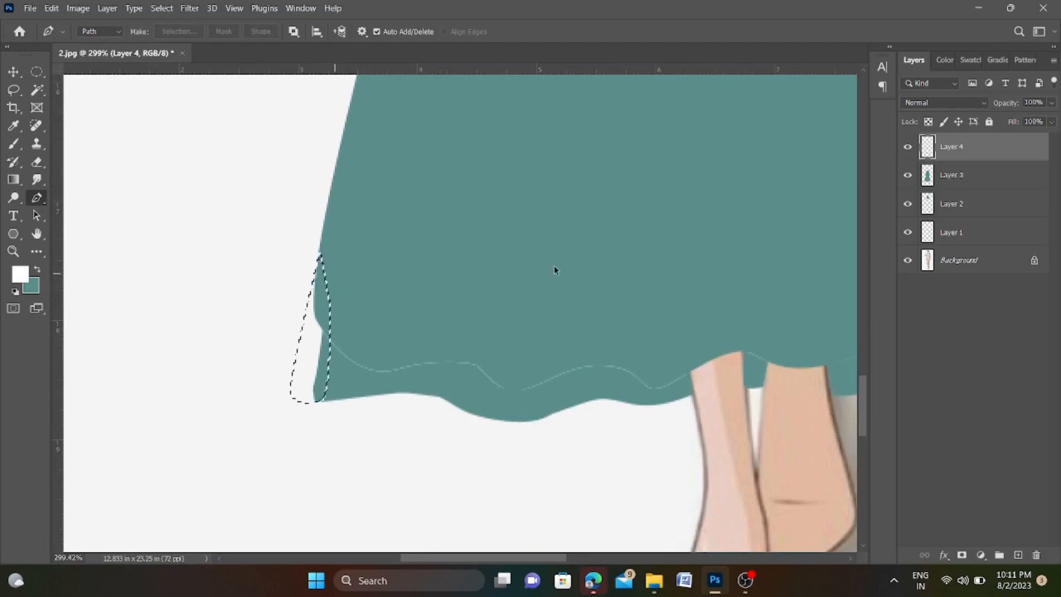
key("ctrl+BackSpace")
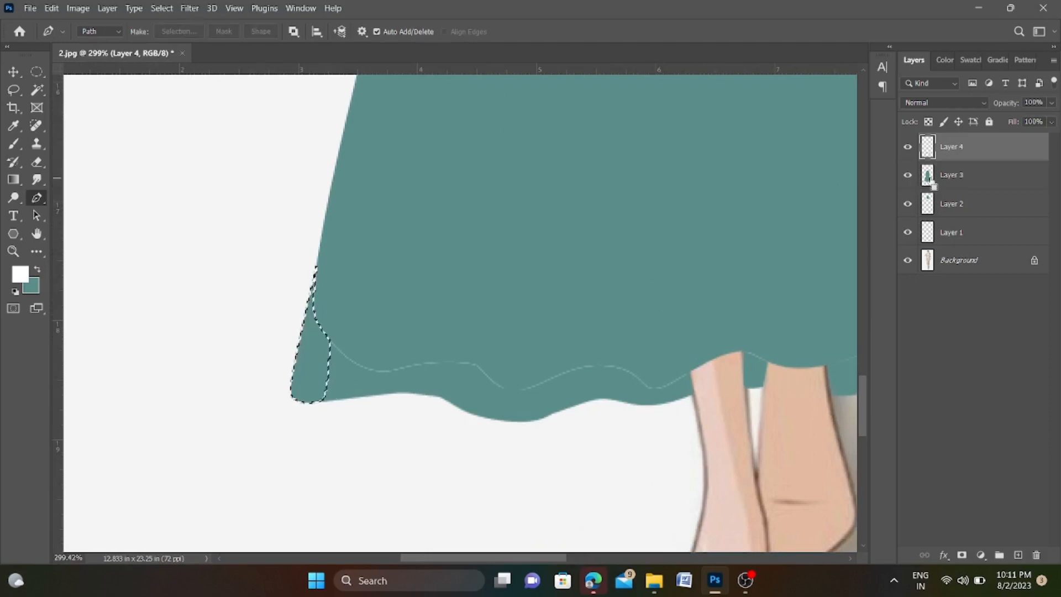
key("ctrl+d")
Step: Shrink the Eraser to 20 px and trim the back hem's bent-arm-side corner and lower edge into a rounded curve
scroll(540, 344, "down", 4)
scroll(610, 341, "up", 4)
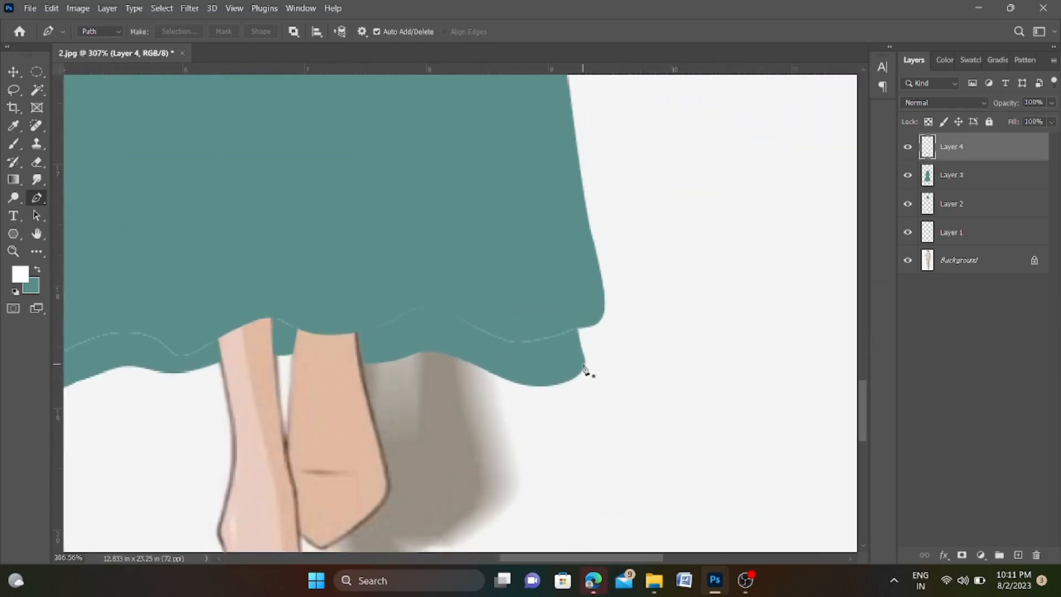
scroll(608, 381, "down", 4)
key("e")
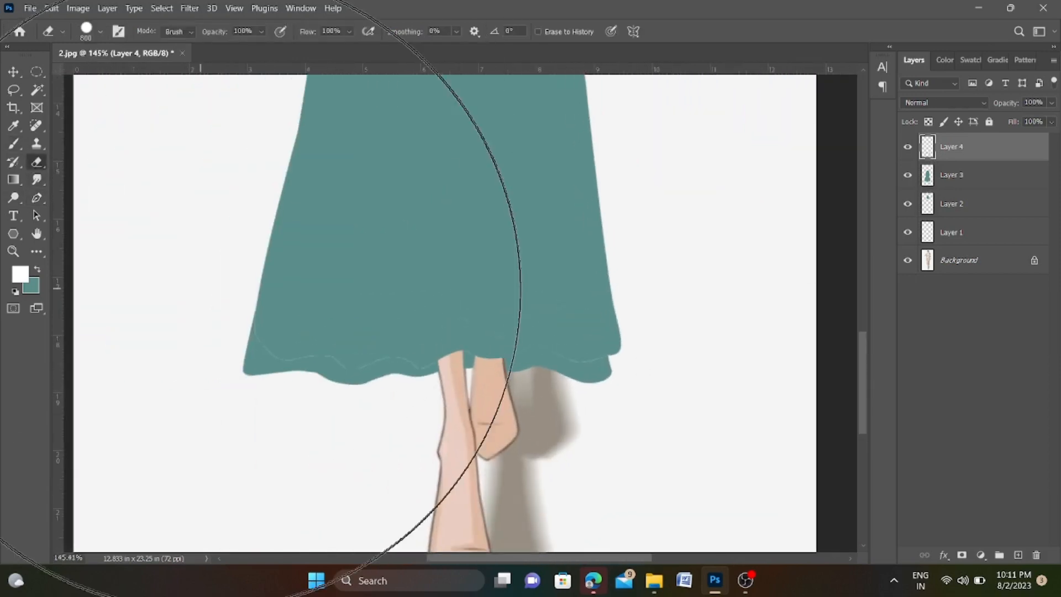
key("bracketleft")
key("bracketleft")
key("bracketleft")
key("bracketleft")
key("bracketleft")
key("bracketleft")
scroll(194, 371, "up", 3)
key("bracketleft")
key("bracketleft")
key("bracketleft")
key("bracketleft")
key("bracketleft")
key("bracketleft")
key("bracketleft")
key("bracketleft")
key("bracketleft")
key("bracketleft")
key("bracketleft")
key("bracketleft")
key("bracketleft")
key("bracketleft")
key("bracketleft")
key("bracketleft")
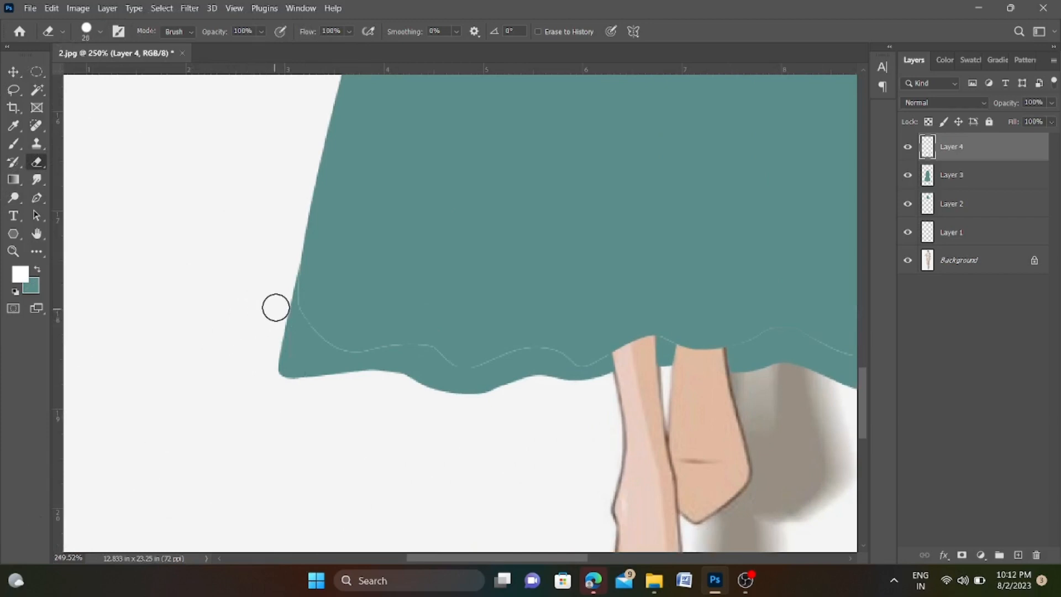
mouse_move(275, 308)
left_mouse_down()
mouse_move(296, 350)
mouse_move(354, 388)
mouse_move(279, 303)
mouse_move(283, 278)
mouse_move(298, 336)
mouse_move(376, 392)
mouse_move(314, 398)
mouse_move(323, 403)
mouse_move(260, 336)
mouse_move(330, 377)
mouse_move(465, 400)
mouse_move(627, 376)
left_mouse_up()
Step: Erase the protruding back-hem corner below the skirt on the straight-arm side to round it off
scroll(671, 443, "down", 3)
scroll(667, 405, "up", 3)
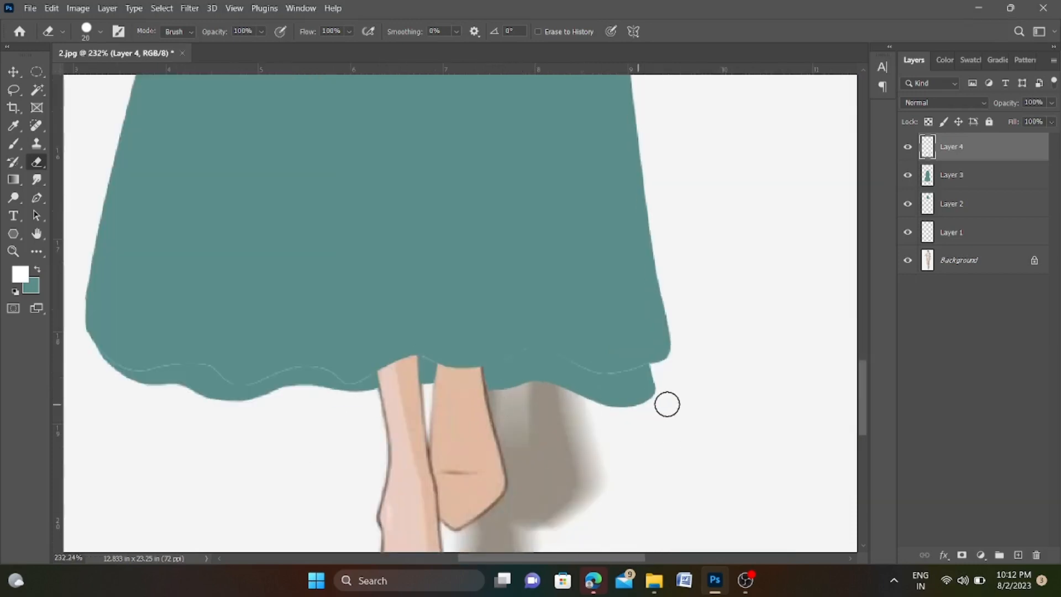
left_click_drag(586, 405, 648, 408)
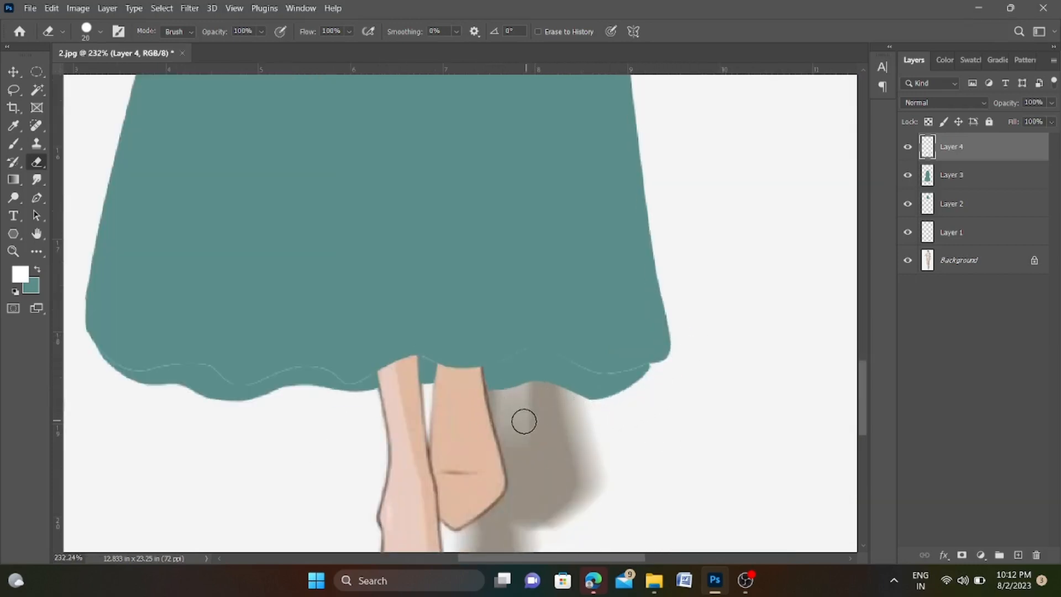
Step: Add a new layer above Layer 4, name it "shadow", and give it the Violet colour label
key("ctrl+0")
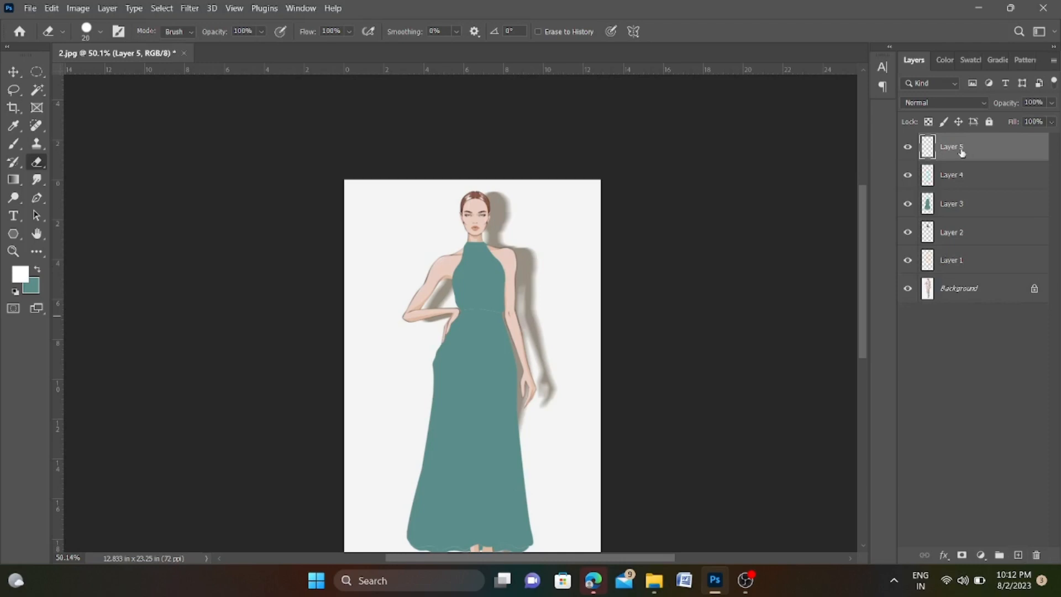
type("shadow")
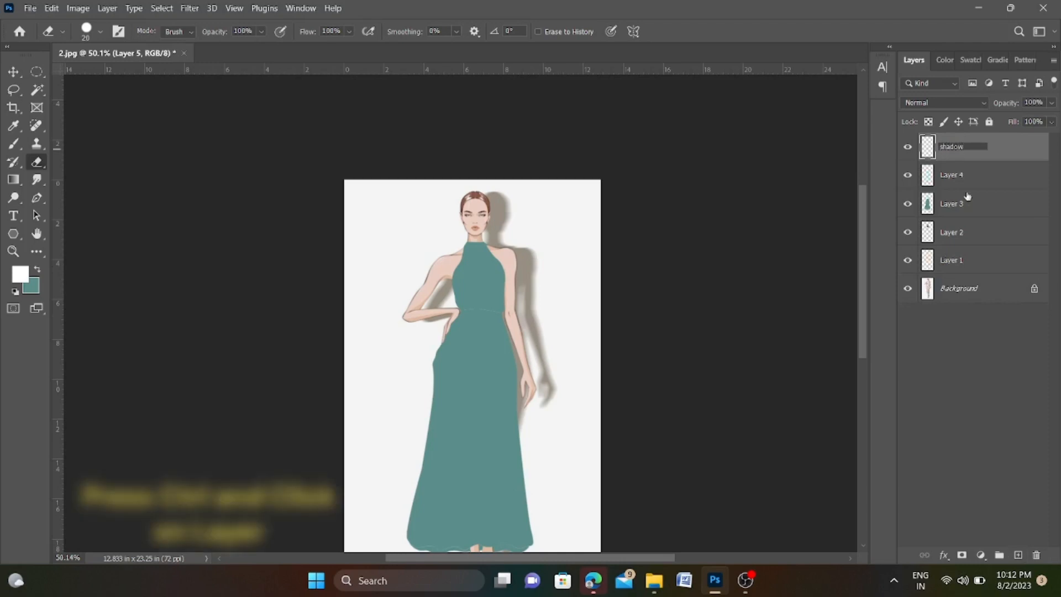
right_click(907, 154)
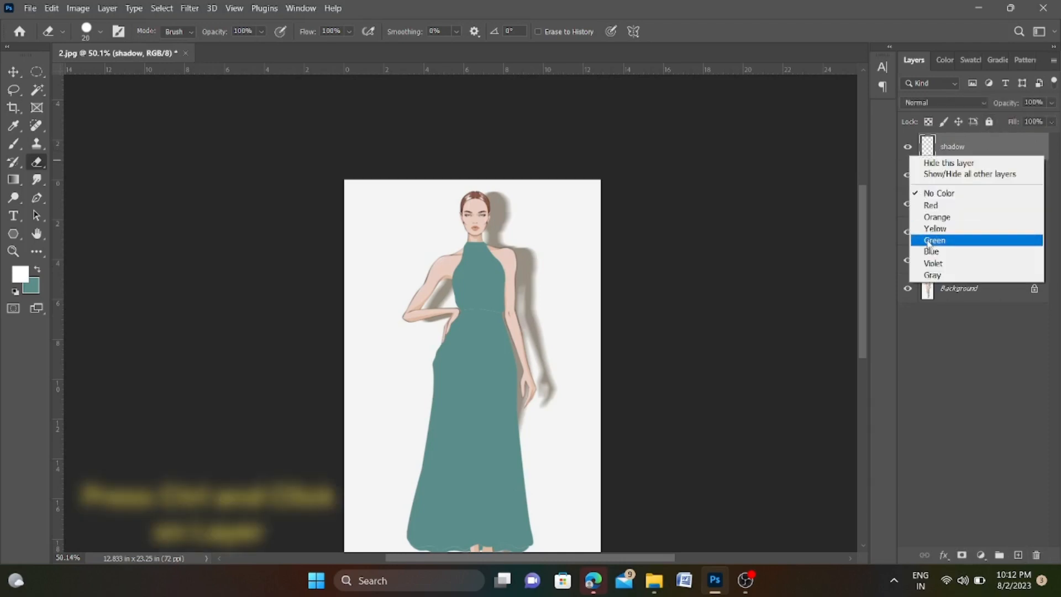
left_click(949, 266)
Step: Load the bodice's shape as a selection and set up a soft 15 px Brush with black as the foreground colour
left_click(928, 261, "ctrl")
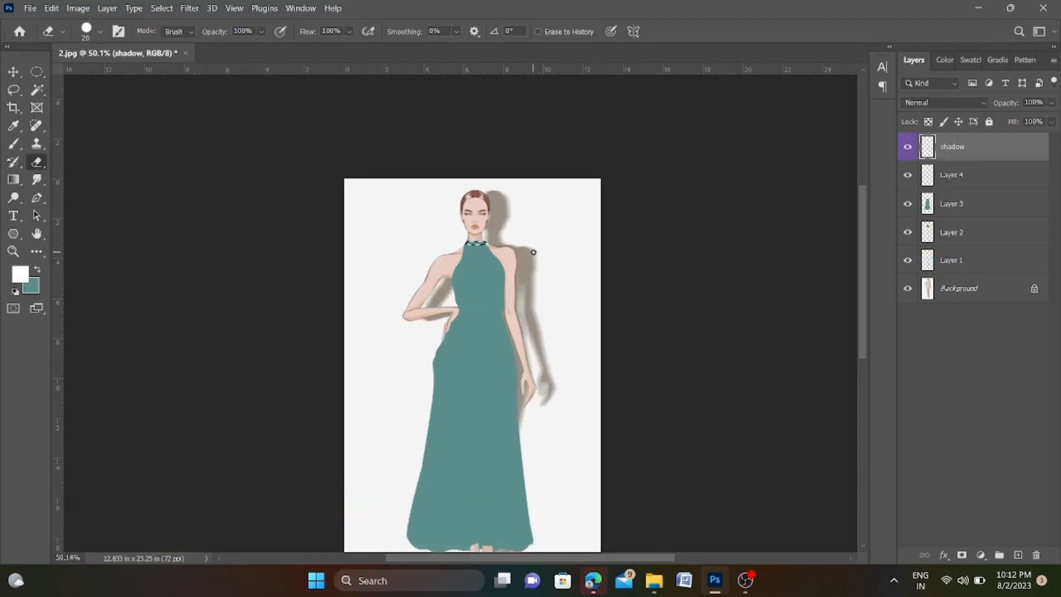
scroll(456, 261, "up", 6)
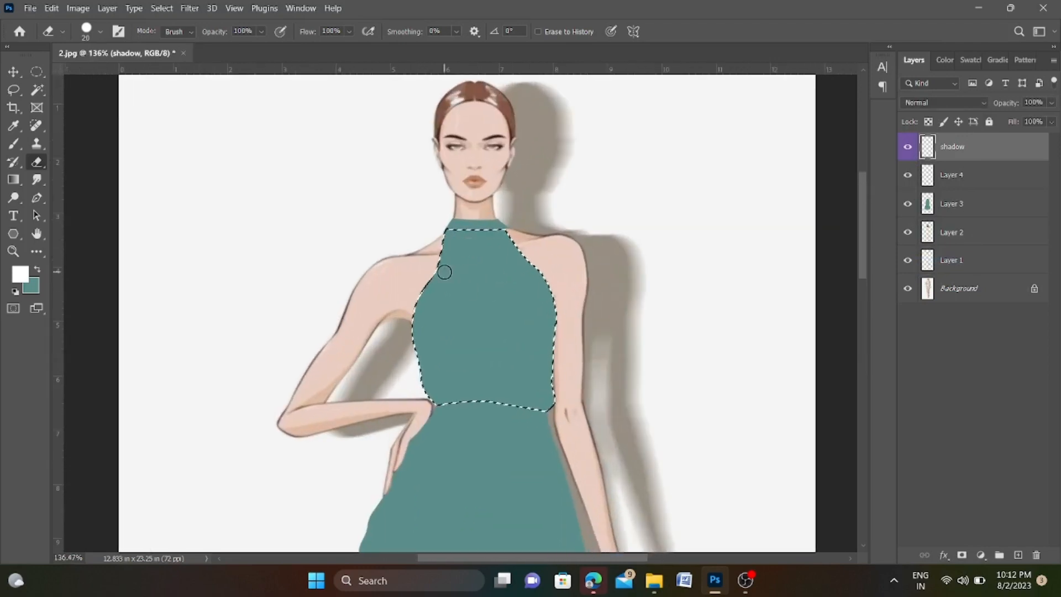
left_click(14, 143)
left_click(20, 274)
left_click(519, 288)
left_click(662, 108)
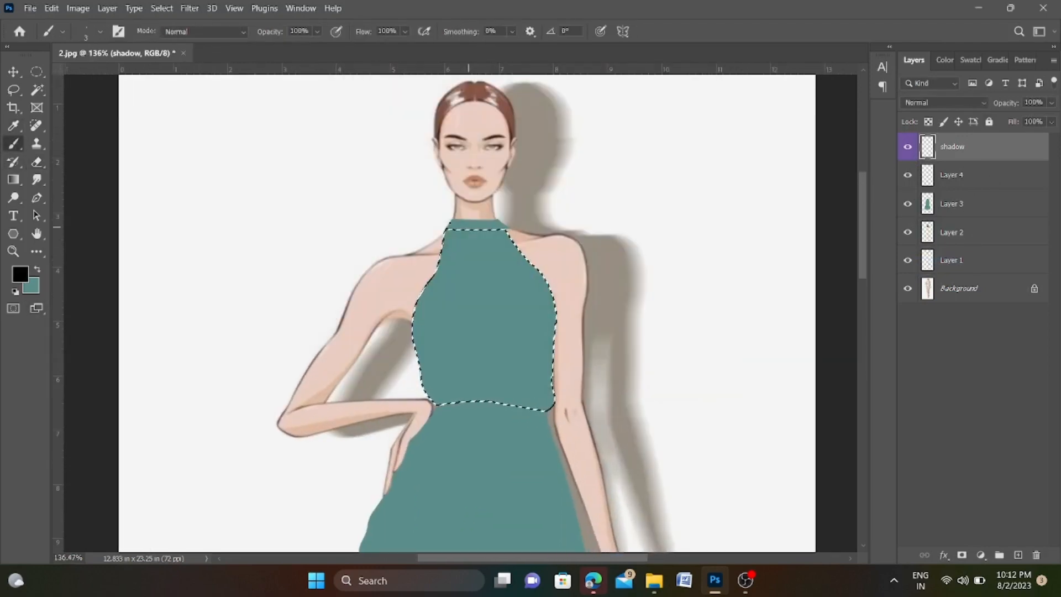
left_click(100, 32)
key("Return")
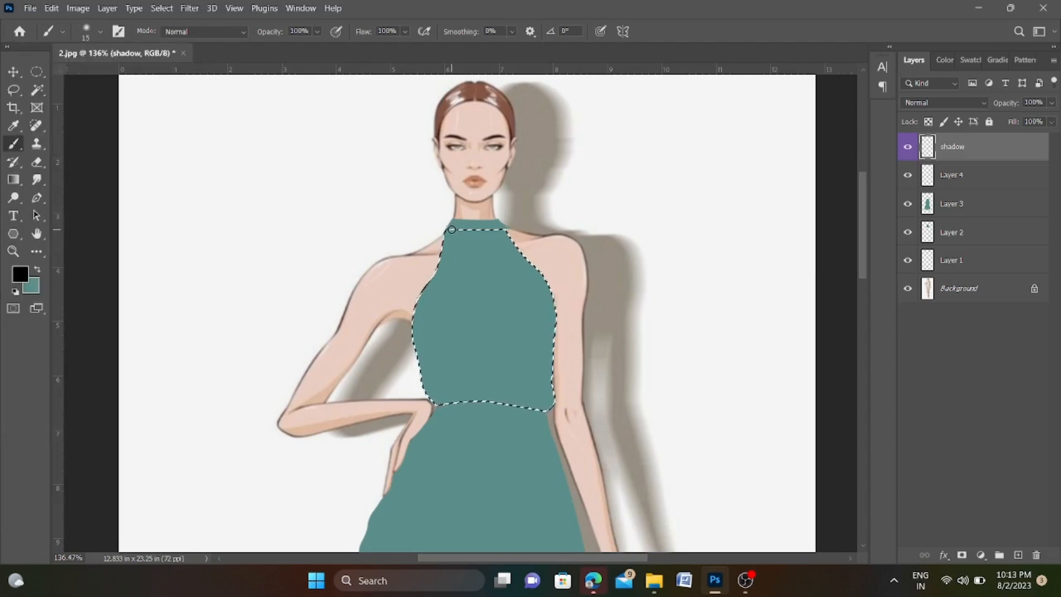
Step: Paint four black fold strokes running down from the collar seam inside the bodice selection
scroll(452, 229, "up", 3)
mouse_move(455, 234)
left_mouse_down()
mouse_move(454, 278)
mouse_move(475, 286)
left_mouse_up()
left_click_drag(489, 233, 490, 293)
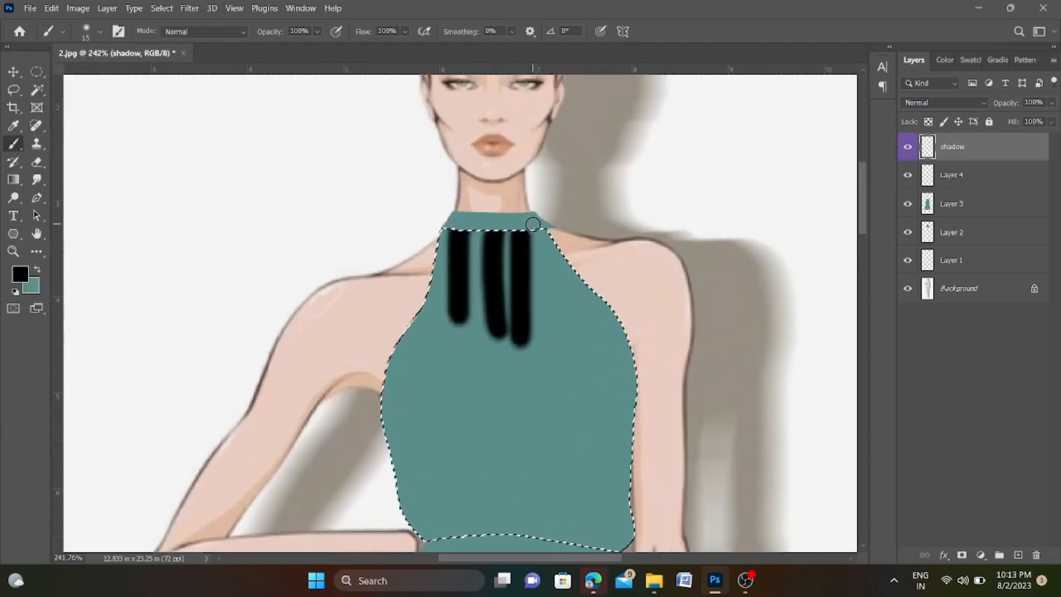
left_click_drag(533, 225, 544, 319)
Step: Paint six black fold strokes rising from the waistline across the lower part of the bodice
scroll(486, 500, "up", 1)
left_click_drag(489, 500, 469, 425)
left_click_drag(522, 382, 511, 504)
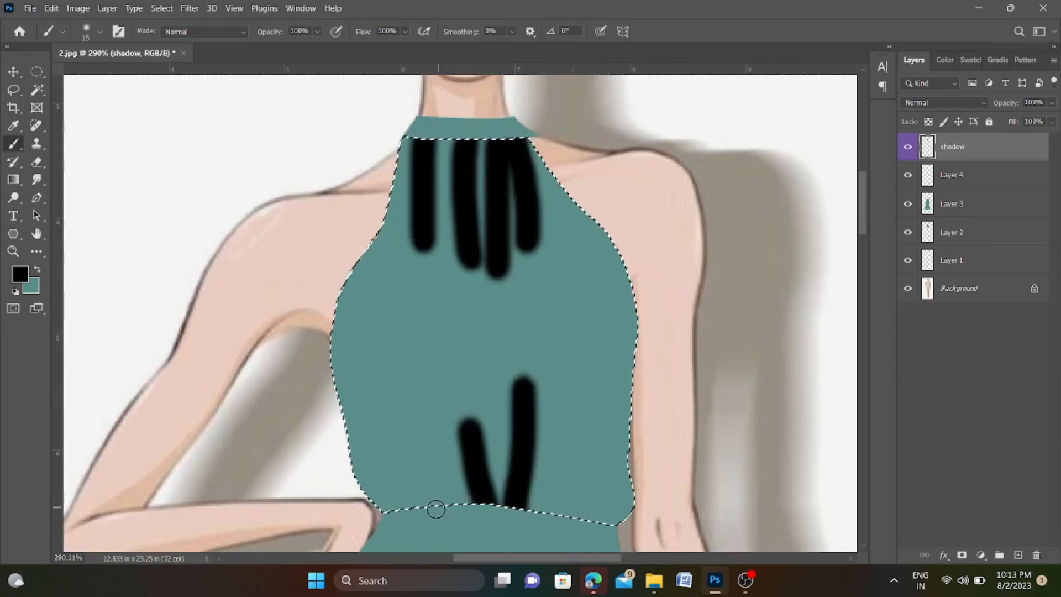
left_click_drag(408, 461, 439, 506)
left_click_drag(578, 392, 544, 506)
left_click_drag(614, 417, 588, 517)
left_click_drag(360, 434, 386, 504)
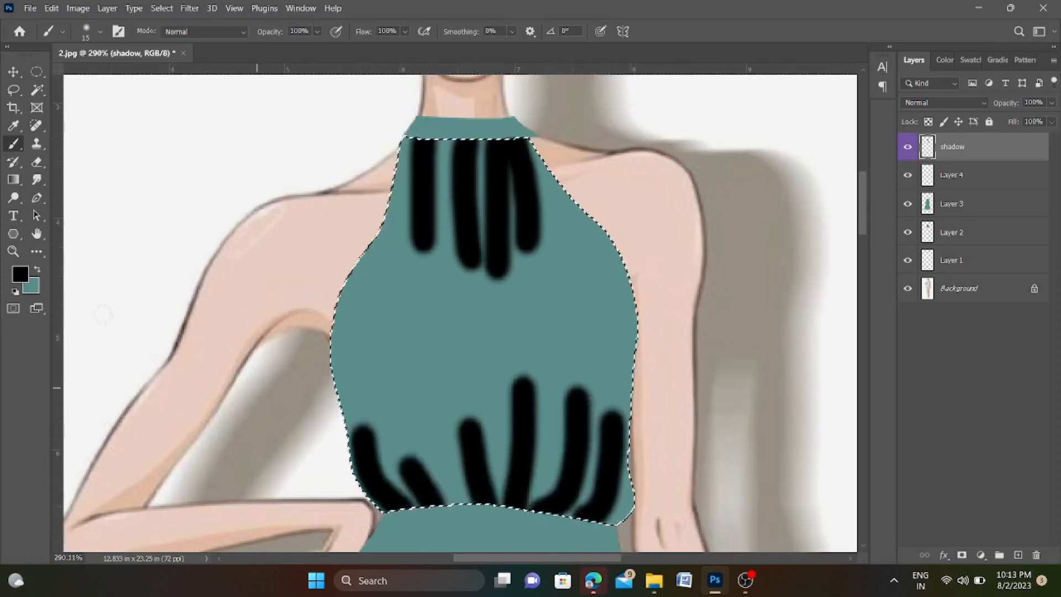
Step: Set up a soft 8 px Eraser and thin the neckline folds from the middle toward the straight-arm side
left_click(36, 162)
left_click(100, 31)
left_click(88, 106)
left_click(446, 183)
scroll(431, 146, "up", 3)
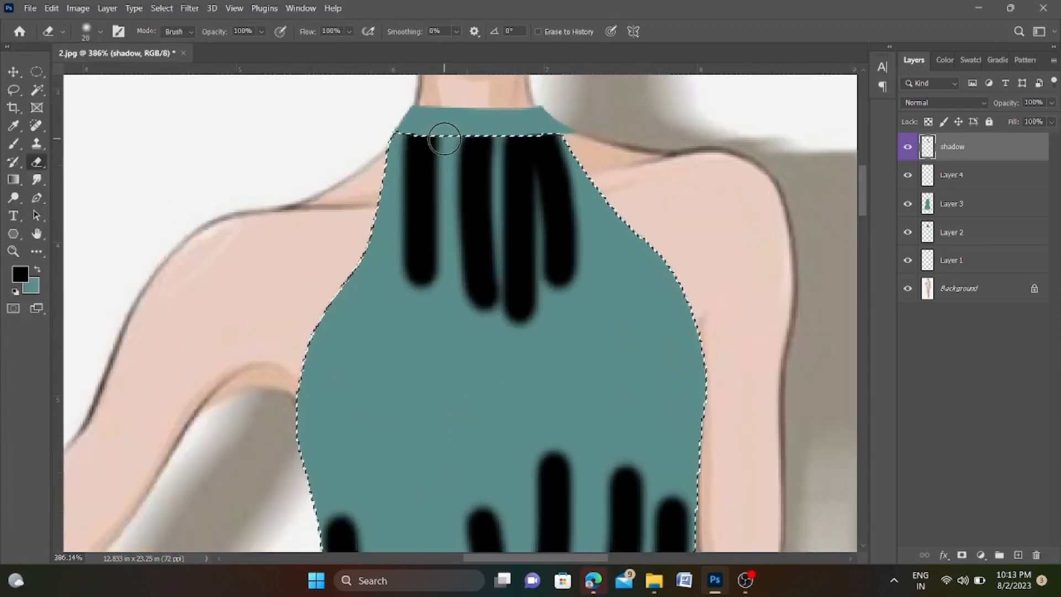
key("bracketleft")
key("bracketleft")
key("bracketleft")
key("bracketleft")
left_click_drag(475, 133, 484, 315)
left_click_drag(518, 134, 525, 327)
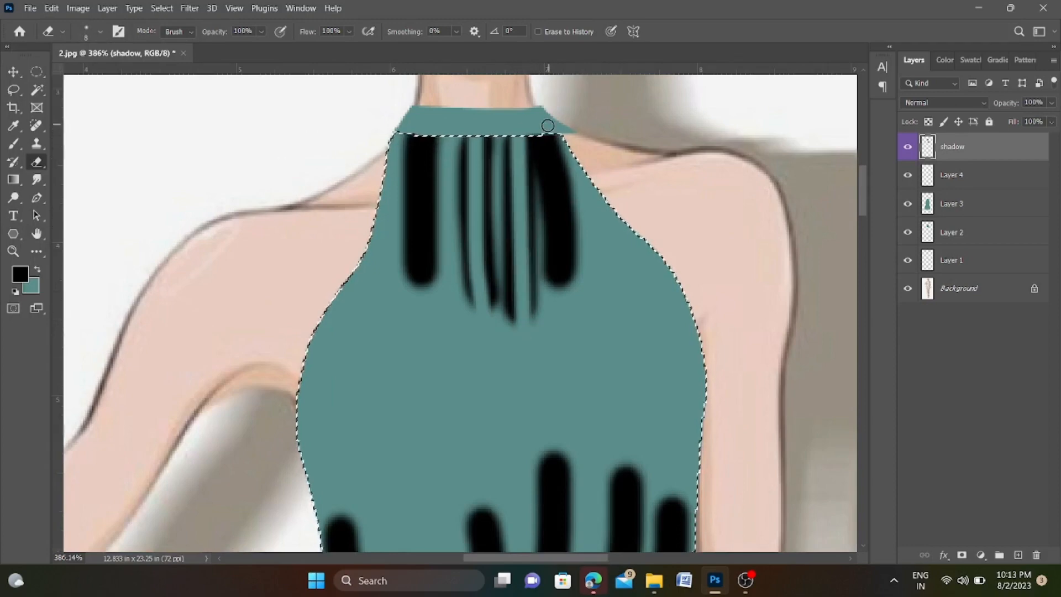
mouse_move(547, 126)
left_mouse_down()
mouse_move(549, 260)
mouse_move(572, 139)
mouse_move(582, 220)
left_mouse_up()
Step: Carve the remaining thick neckline strokes into narrow tapered folds, including the one nearest the bent arm
scroll(580, 218, "up", 2)
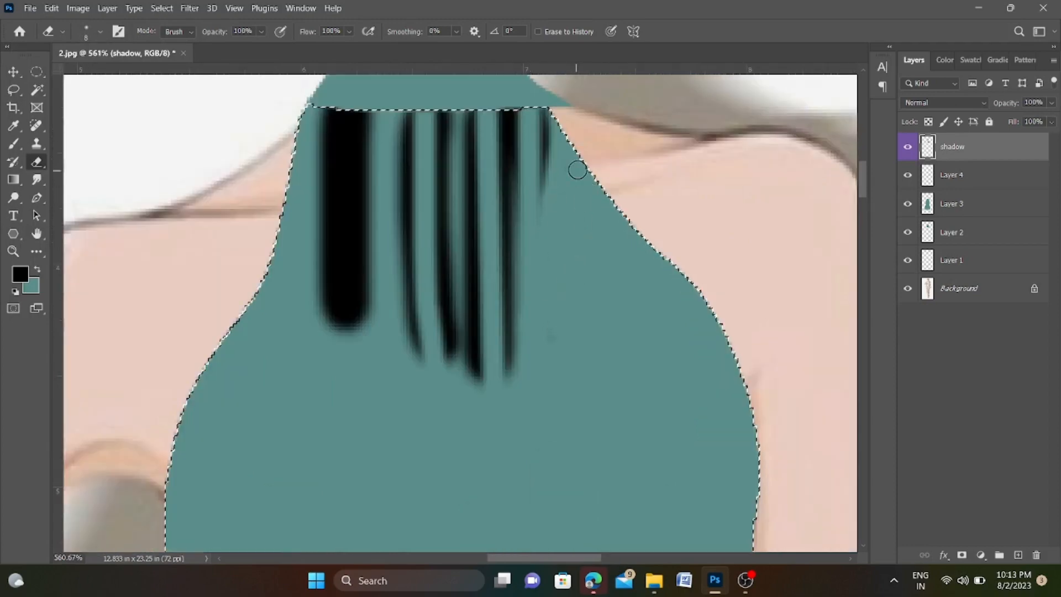
left_click_drag(487, 101, 524, 306)
left_click_drag(459, 123, 481, 299)
left_click_drag(356, 119, 374, 320)
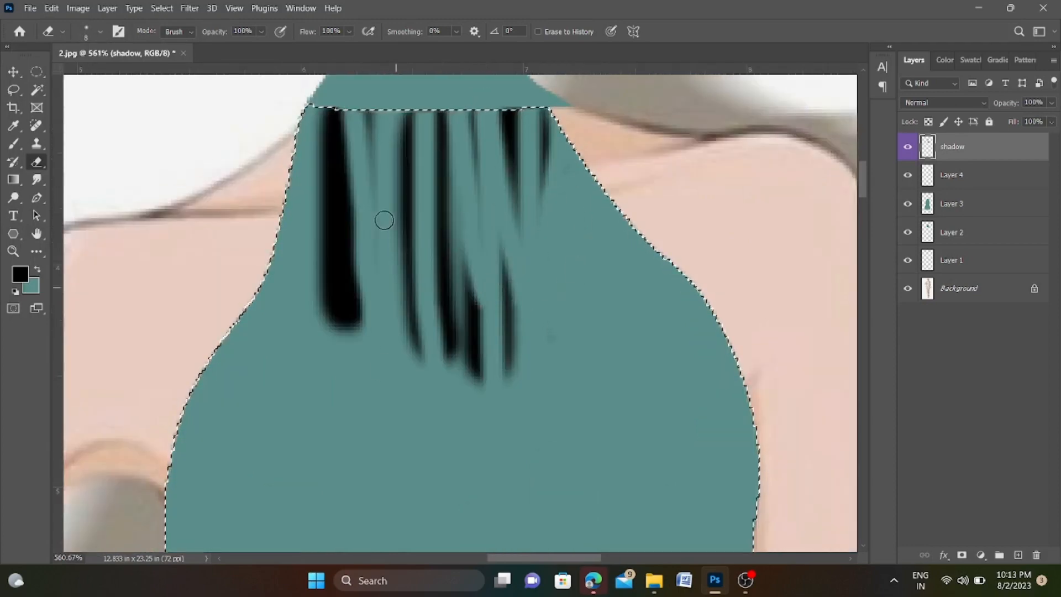
left_click_drag(310, 112, 351, 274)
Step: Enlarge the Eraser and shorten the lower ends of the neckline folds into soft points
key("bracketright")
key("bracketright")
key("bracketright")
mouse_move(322, 230)
left_mouse_down()
mouse_move(361, 355)
mouse_move(431, 387)
mouse_move(416, 396)
mouse_move(495, 302)
mouse_move(541, 329)
left_mouse_up()
scroll(541, 329, "down", 4)
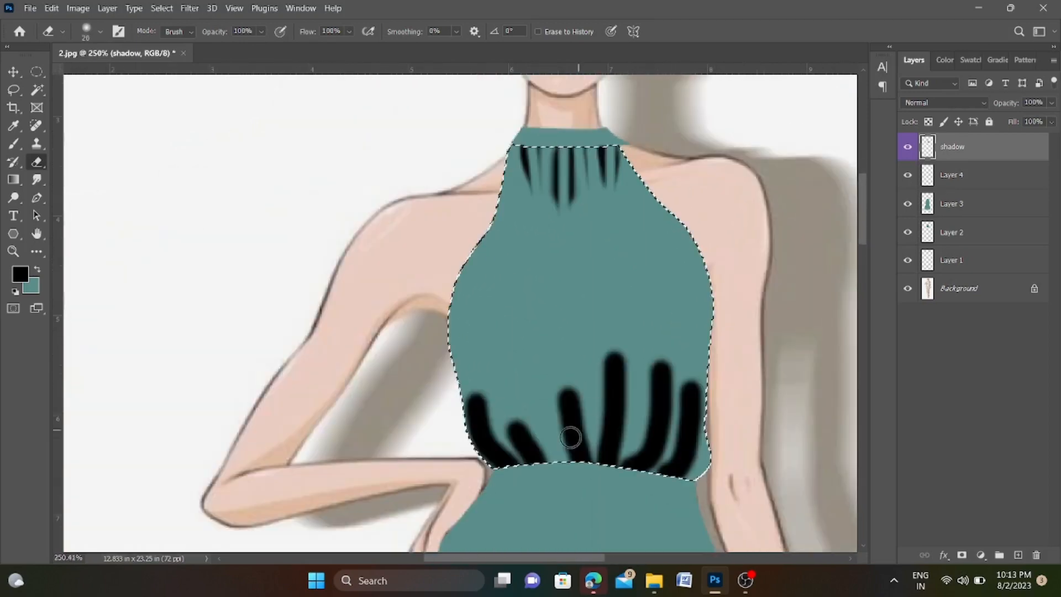
Step: Reduce the Eraser to 9 px, taper the two waist folds nearest the bent arm, and trim the third
scroll(569, 433, "up", 3)
key("bracketleft")
key("bracketleft")
scroll(478, 417, "up", 2)
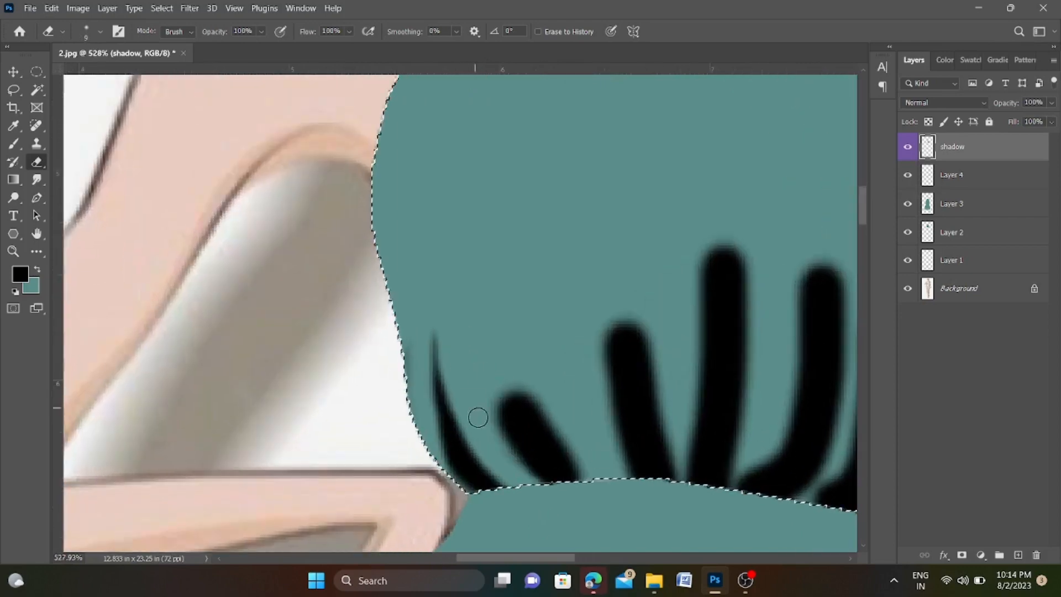
mouse_move(469, 339)
left_mouse_down()
mouse_move(510, 412)
mouse_move(551, 439)
left_mouse_up()
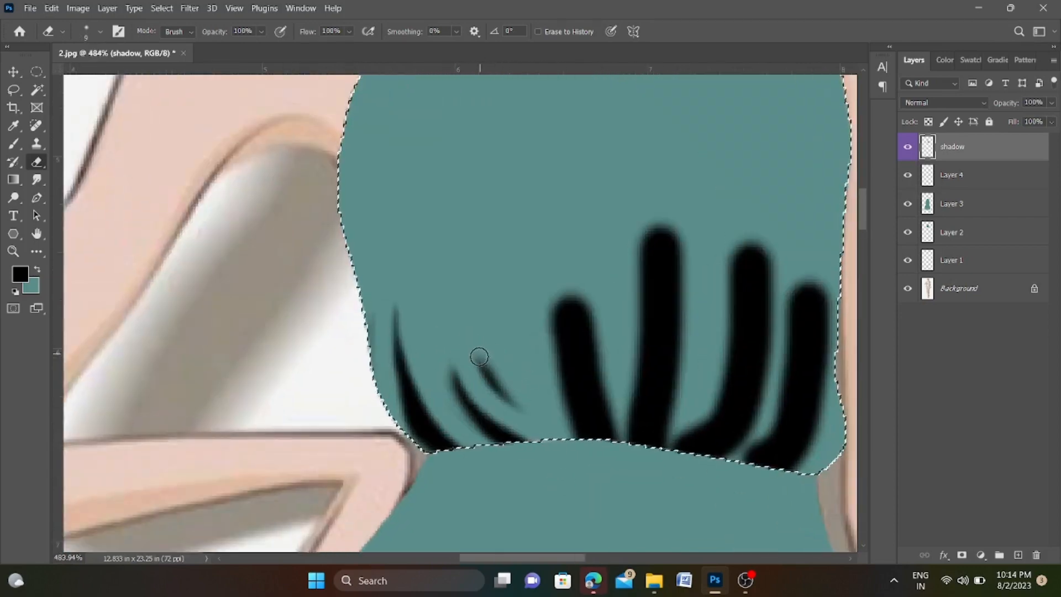
mouse_move(568, 285)
left_mouse_down()
mouse_move(559, 473)
mouse_move(591, 289)
mouse_move(638, 445)
left_mouse_up()
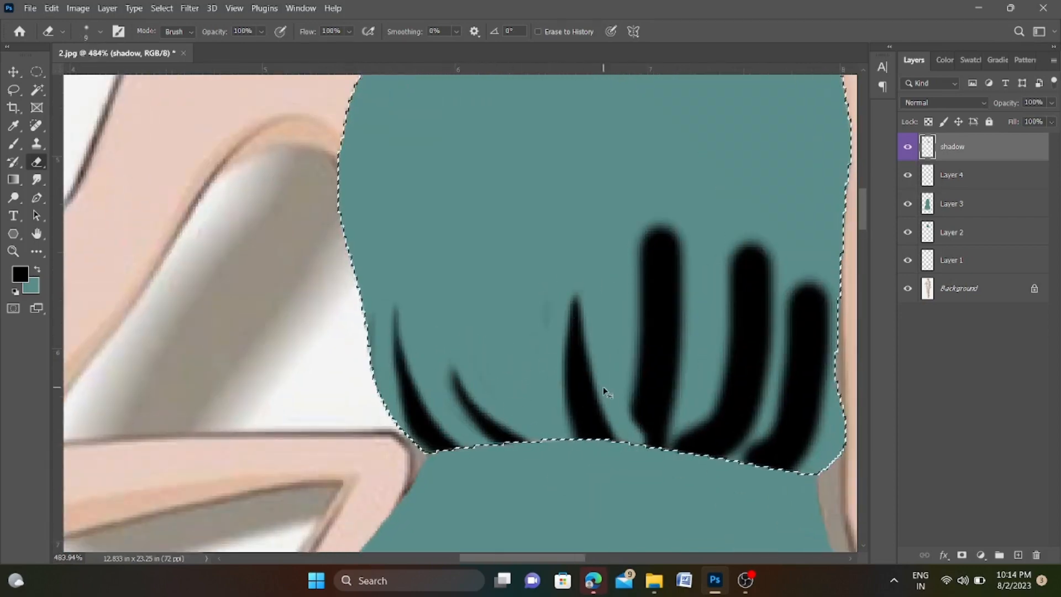
scroll(597, 335, "up", 2)
left_click_drag(592, 299, 622, 531)
key("ctrl+z")
left_click_drag(650, 195, 642, 487)
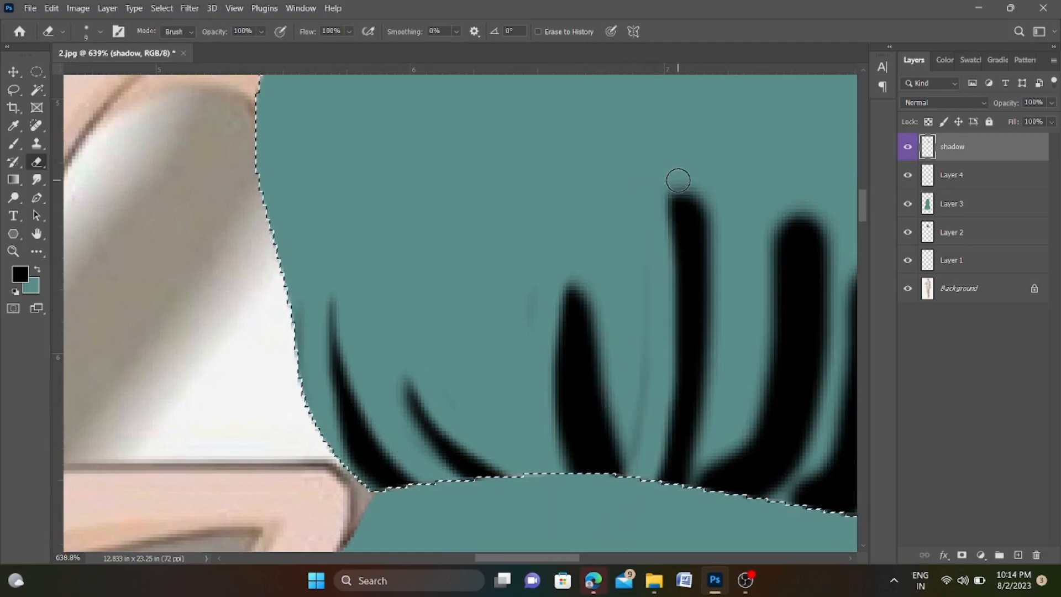
left_click_drag(678, 181, 699, 541)
scroll(503, 327, "down", 3)
left_click_drag(447, 305, 99, 158)
key("ctrl+z")
key("ctrl+z")
key("ctrl+z")
Step: Erase along the straight-arm side of the third waist fold from the bent arm to give it a pointed tip
scroll(544, 329, "up", 3)
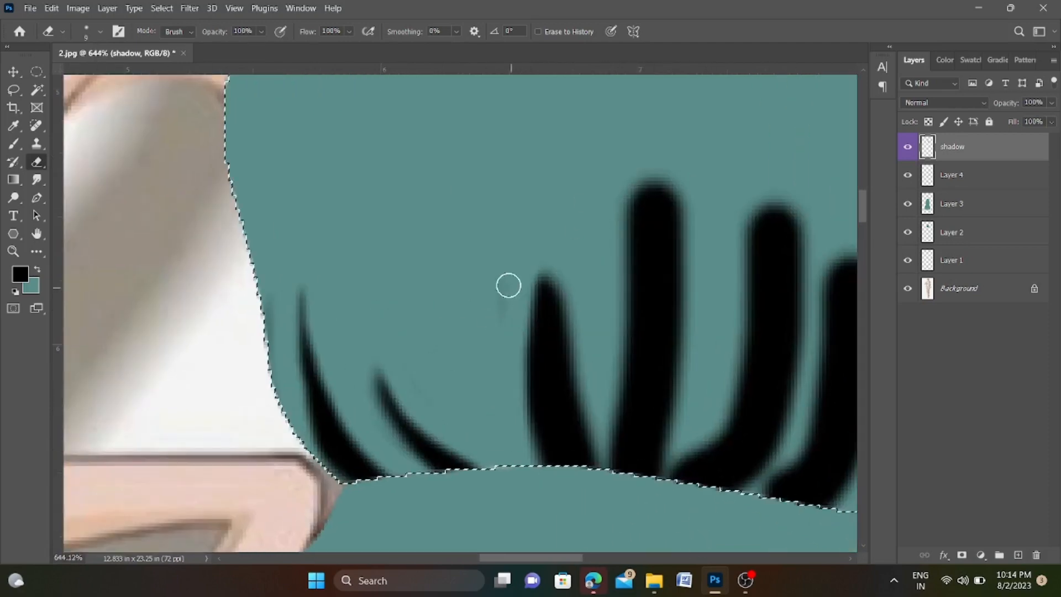
scroll(427, 277, "down", 5)
scroll(539, 328, "up", 3)
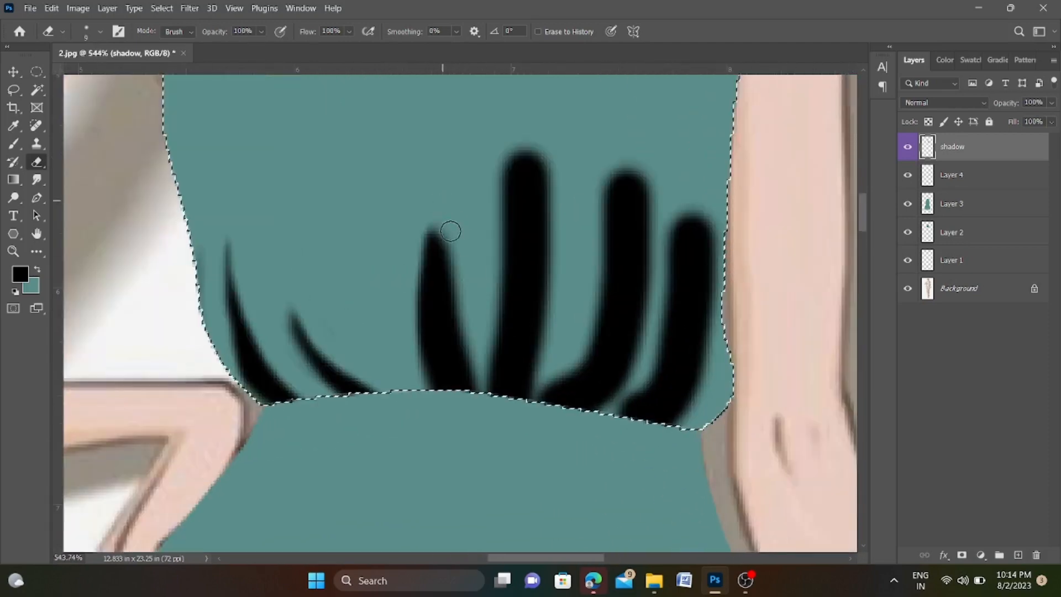
mouse_move(456, 266)
left_mouse_down()
mouse_move(475, 322)
mouse_move(450, 255)
mouse_move(495, 430)
left_mouse_up()
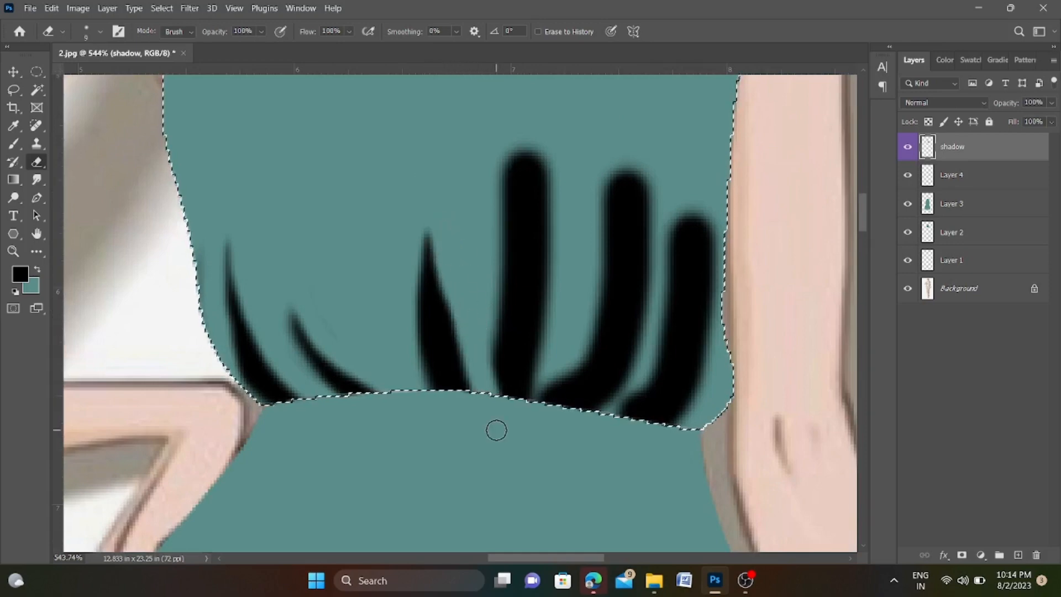
left_click_drag(442, 242, 487, 403)
left_click_drag(499, 209, 462, 401)
key("ctrl+z")
key("ctrl+z")
Step: Trim the third waist fold's straight-arm side and carve the fourth thick stroke into a short tapered fold, erasing its upper remains
left_click_drag(442, 249, 459, 297)
left_click_drag(517, 270, 479, 399)
left_click_drag(538, 247, 528, 417)
mouse_move(500, 325)
left_mouse_down()
mouse_move(513, 219)
mouse_move(522, 243)
left_mouse_up()
key("]")
key("]")
key("]")
key("]")
mouse_move(502, 237)
left_mouse_down()
mouse_move(525, 252)
mouse_move(493, 292)
left_mouse_up()
key("[")
key("[")
key("[")
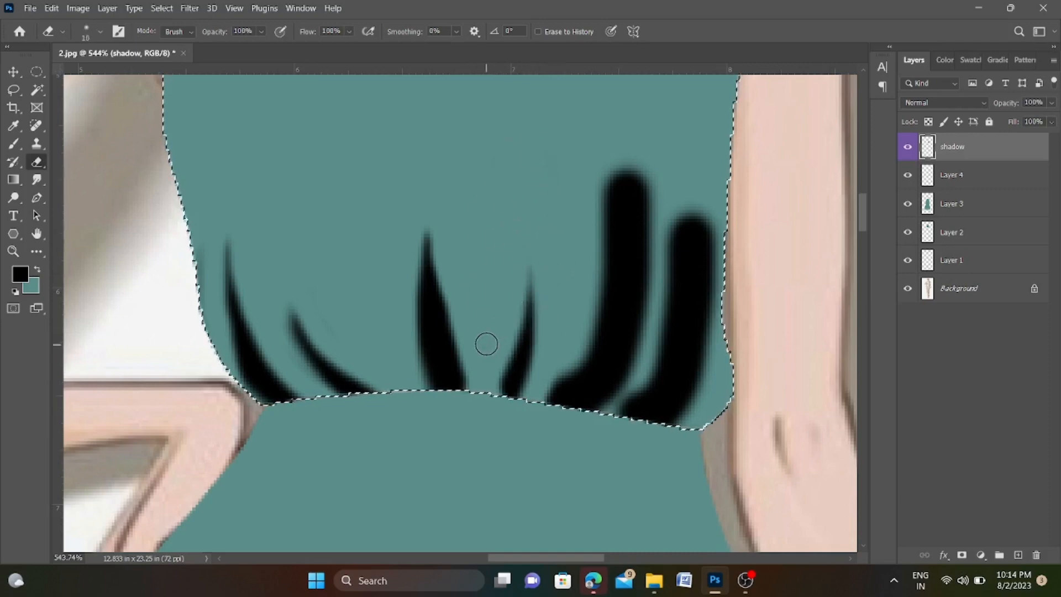
Step: Carve the last two thick waist strokes beside the straight arm into narrow pointed folds and clear the leftover traces
scroll(486, 344, "down", 2)
scroll(467, 282, "up", 1)
mouse_move(544, 199)
left_mouse_down()
mouse_move(534, 347)
mouse_move(485, 393)
left_mouse_up()
key("ctrl+z")
left_click_drag(576, 279, 534, 398)
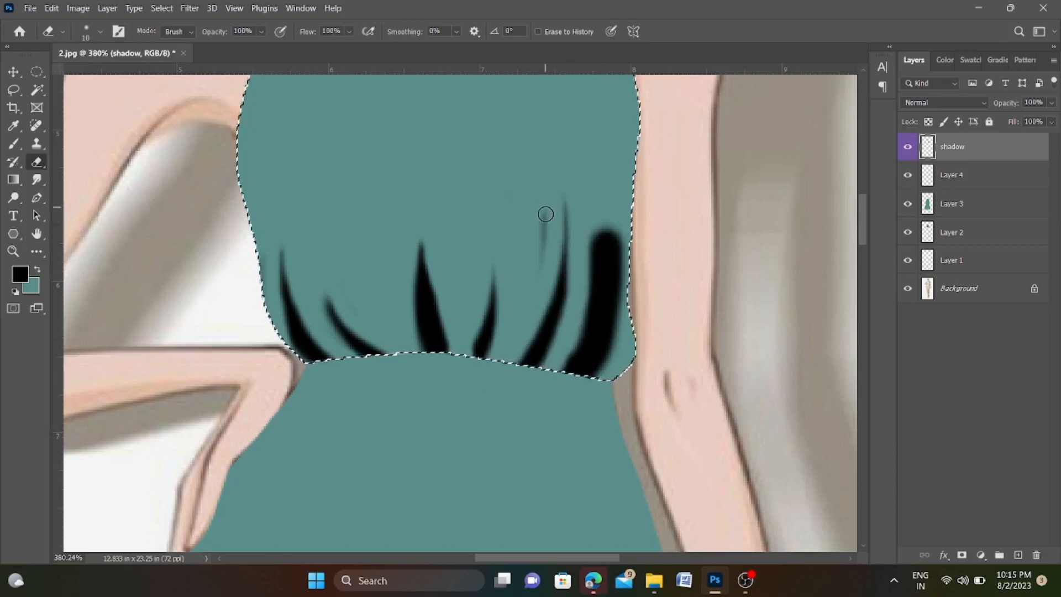
left_click_drag(542, 214, 546, 260)
left_click_drag(613, 221, 594, 408)
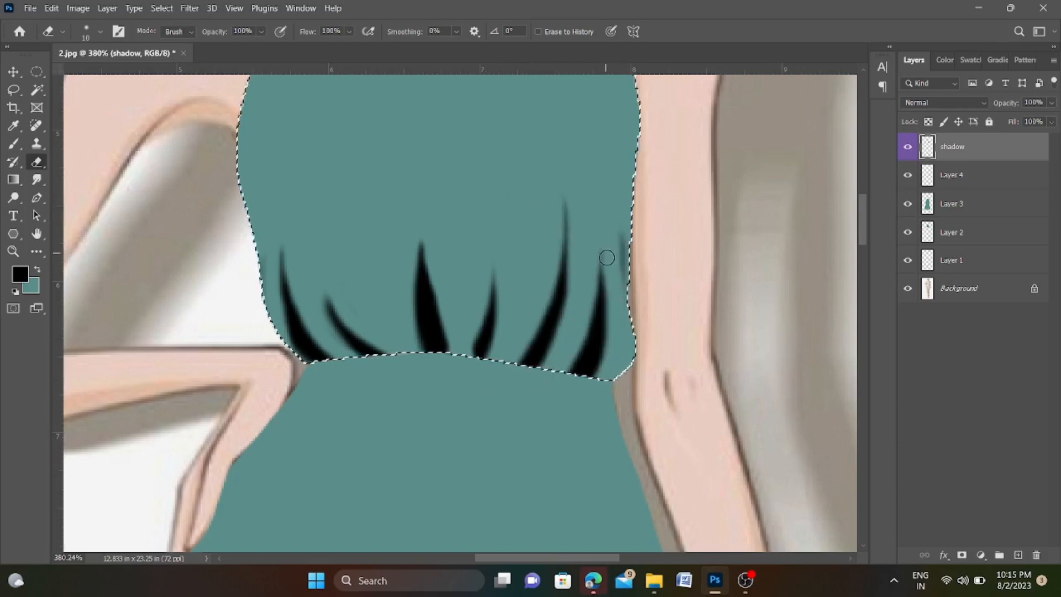
Step: Erase along the straight-arm side of the longest neckline fold to taper it to a point
scroll(543, 430, "down", 5)
scroll(443, 346, "up", 5)
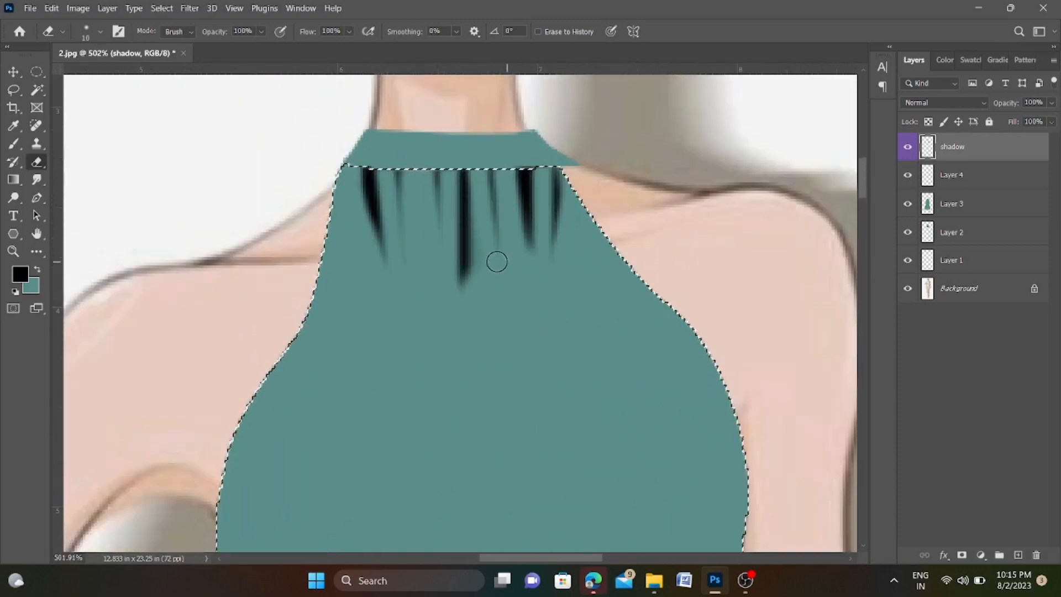
left_click_drag(480, 161, 467, 294)
scroll(512, 414, "down", 4)
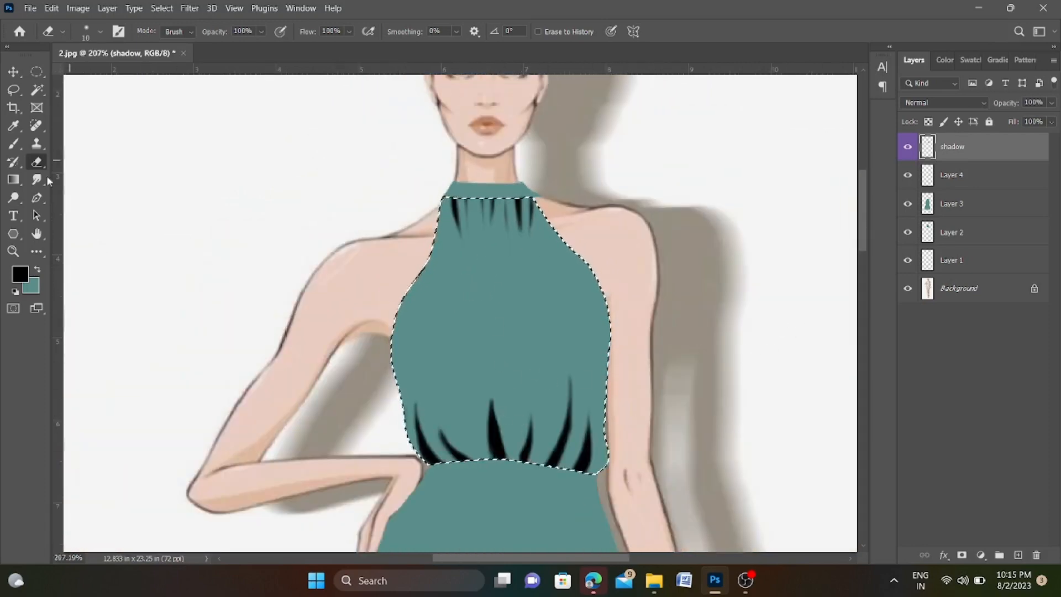
Step: Add a new layer and paint a short black stroke beside the middle waist fold and a black band along the straight-arm waist edge
scroll(514, 487, "up", 4)
left_click(1019, 555)
key("b")
scroll(474, 452, "up", 2)
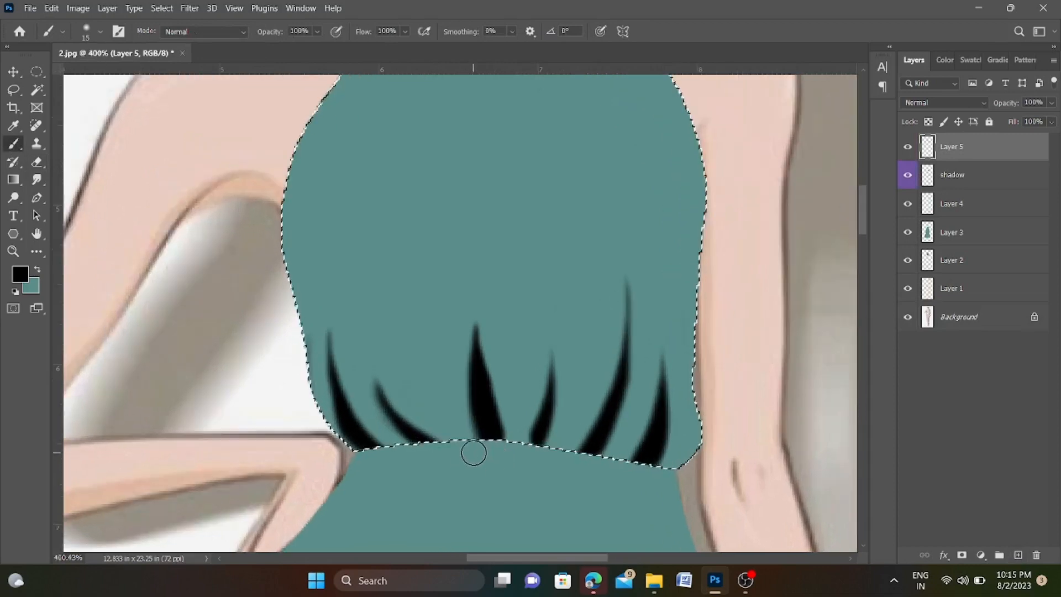
left_click_drag(436, 388, 473, 428)
mouse_move(593, 449)
left_mouse_down()
mouse_move(652, 439)
mouse_move(694, 458)
left_mouse_up()
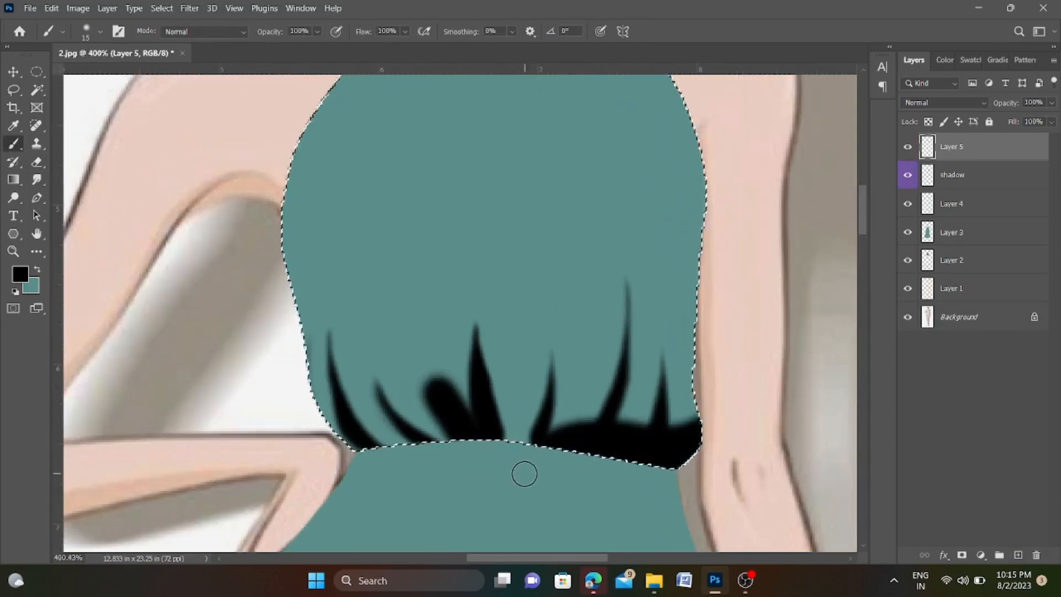
Step: Paint longer black folds running down from the neckline on Layer 5 and switch to the Eraser for tapering
scroll(523, 474, "down", 1)
scroll(468, 245, "down", 2)
left_click_drag(437, 183, 451, 284)
mouse_move(488, 184)
left_mouse_down()
mouse_move(489, 273)
mouse_move(440, 289)
mouse_move(464, 310)
mouse_move(511, 230)
left_mouse_up()
key("e")
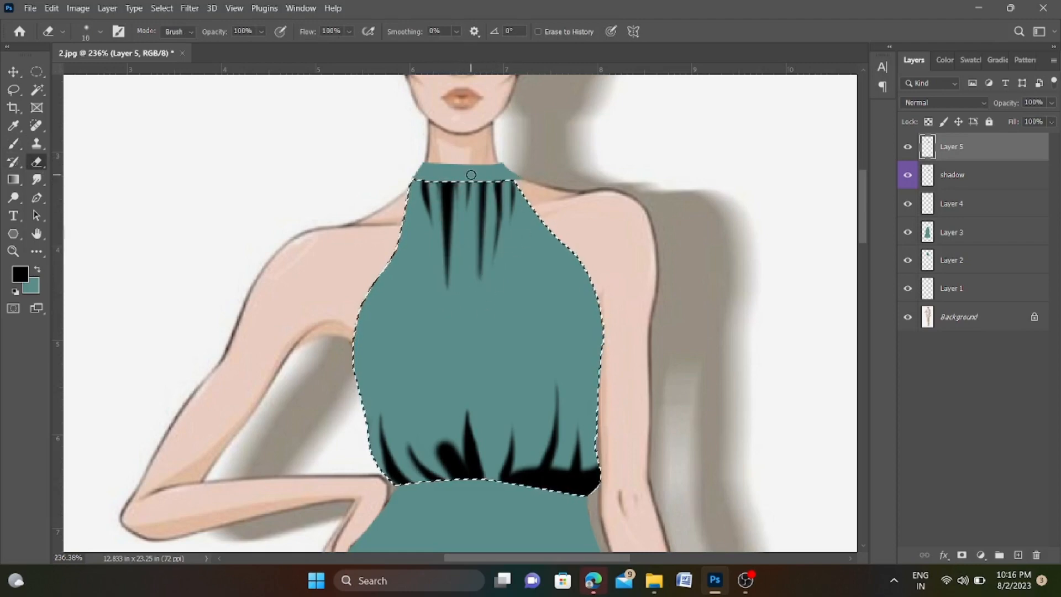
Step: Carve the short new waist stroke beside the middle fold into a narrow tapered fold
scroll(471, 175, "down", 3)
scroll(420, 343, "up", 5)
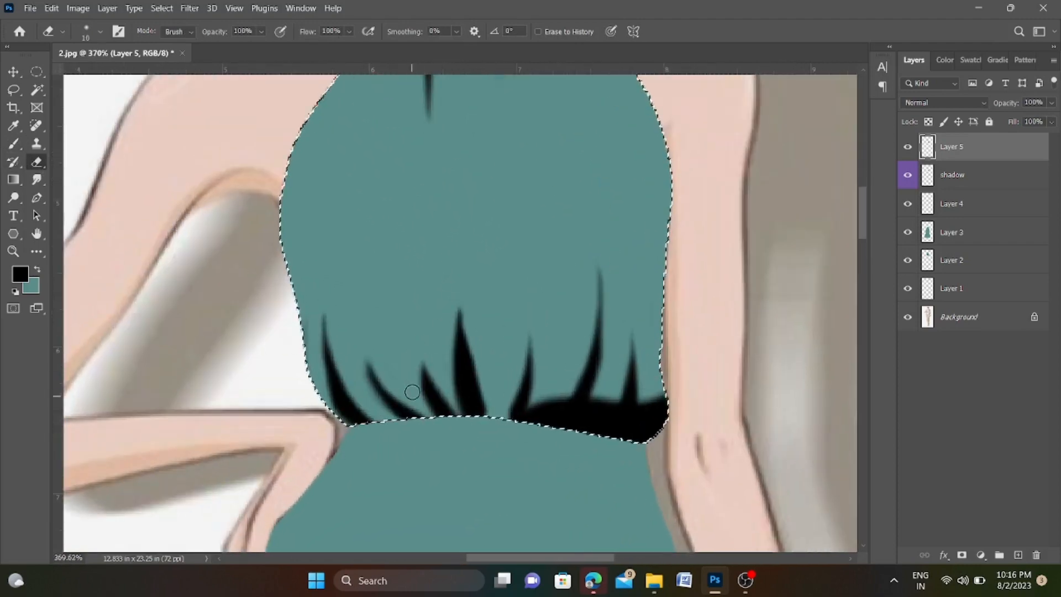
scroll(412, 392, "down", 4)
scroll(476, 226, "up", 2)
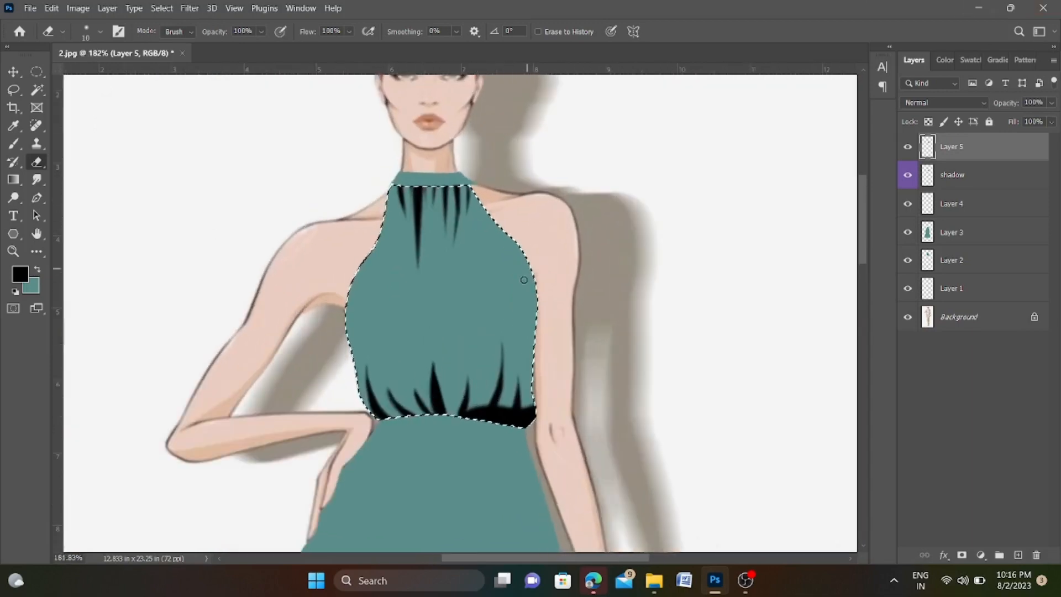
Step: Darken the waist on the straight-arm side and set the Brush to 17% opacity and 25% flow
left_click(17, 145)
mouse_move(486, 415)
left_mouse_down()
mouse_move(538, 396)
mouse_move(486, 414)
left_mouse_up()
scroll(693, 392, "down", 2)
left_click(405, 32)
left_click(372, 48)
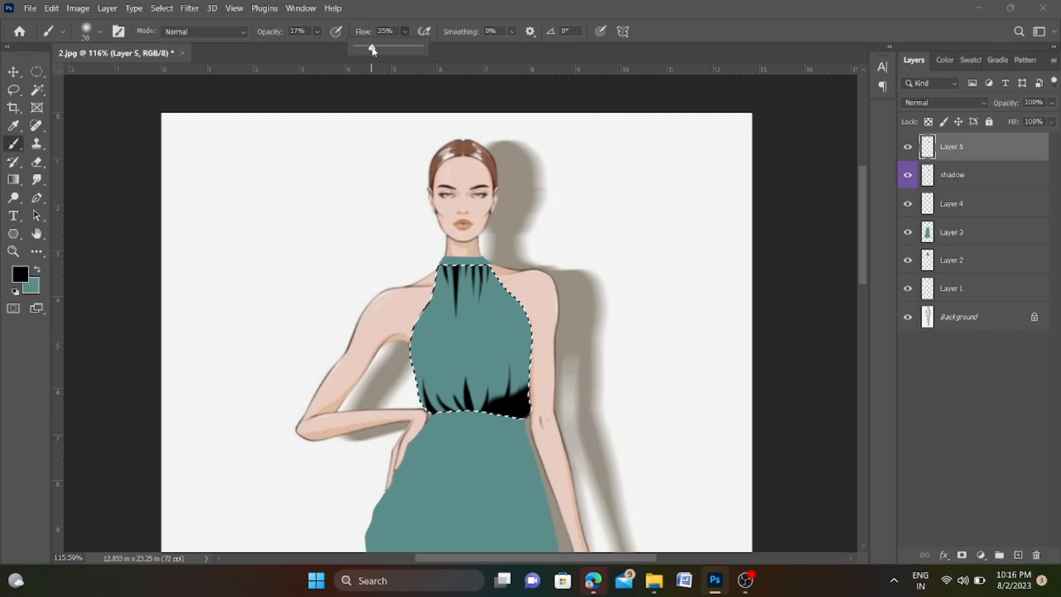
left_click(472, 386)
Step: Enlarge the Brush and paint a soft shadow above the waist corner beside the straight arm
scroll(505, 432, "up", 3)
key("bracketright")
key("bracketright")
key("bracketright")
key("bracketright")
key("bracketright")
mouse_move(521, 350)
left_mouse_down()
mouse_move(436, 397)
mouse_move(540, 374)
left_mouse_up()
Step: Set the Eraser to 18% opacity and 19% flow
left_click(37, 162)
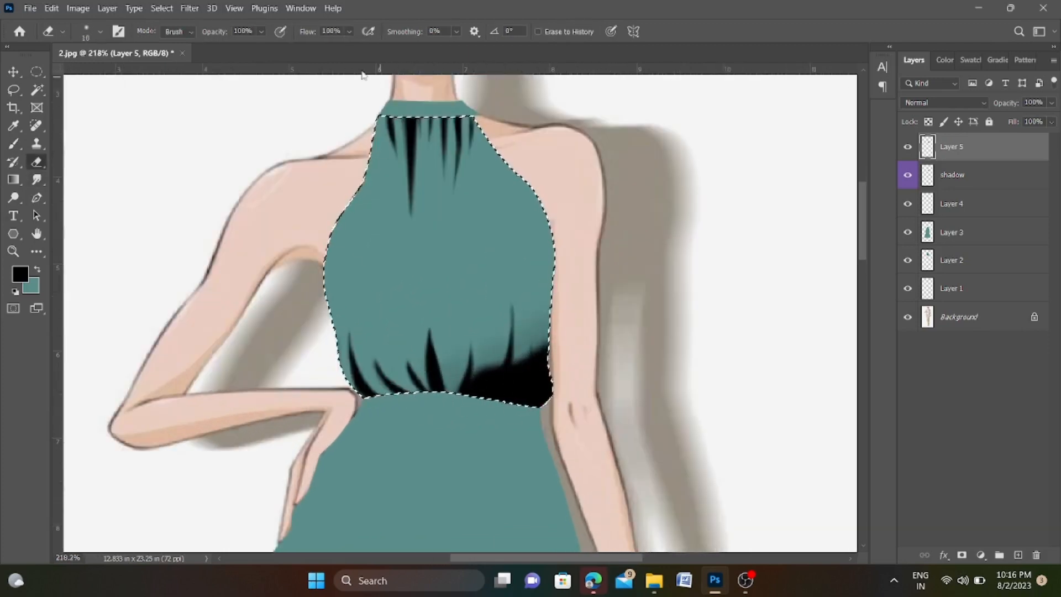
left_click(349, 32)
left_click(343, 48)
left_click(539, 331)
Step: Enlarge the Eraser to 60 px and fade the black waist shading on Layer 5 into a soft gradient beside the straight arm
key("bracketright")
key("bracketright")
key("bracketright")
key("bracketright")
key("bracketright")
mouse_move(558, 362)
left_mouse_down()
mouse_move(578, 310)
mouse_move(542, 328)
mouse_move(610, 287)
mouse_move(603, 302)
mouse_move(622, 301)
mouse_move(491, 499)
left_mouse_up()
scroll(488, 347, "up", 3)
scroll(442, 371, "down", 2)
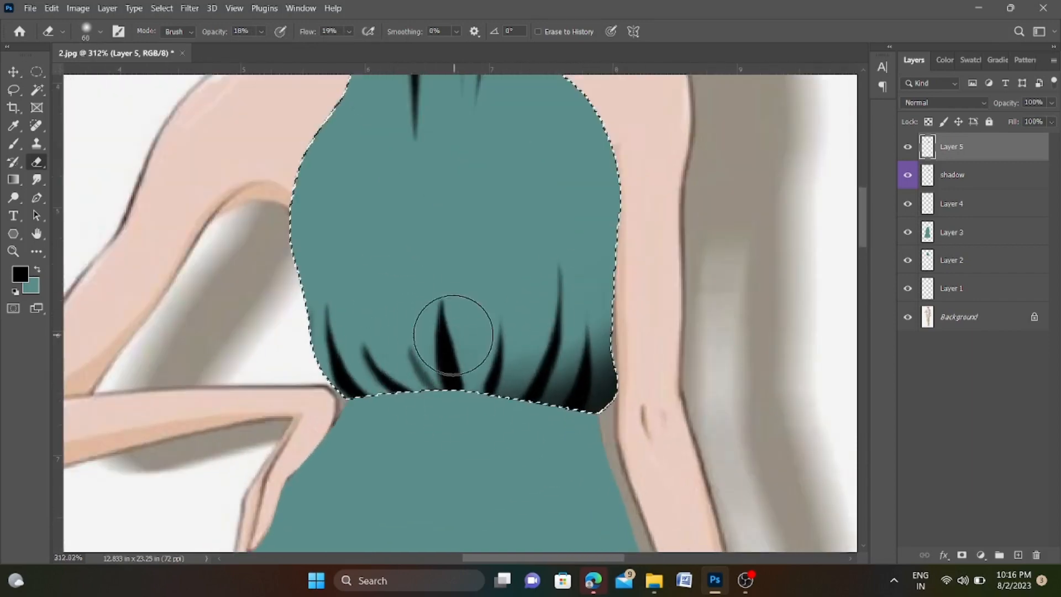
Step: Fade the long neckline fold nearest the bent arm on Layer 5 with the soft Eraser
scroll(436, 430, "down", 4)
left_click(952, 176)
left_click(953, 147)
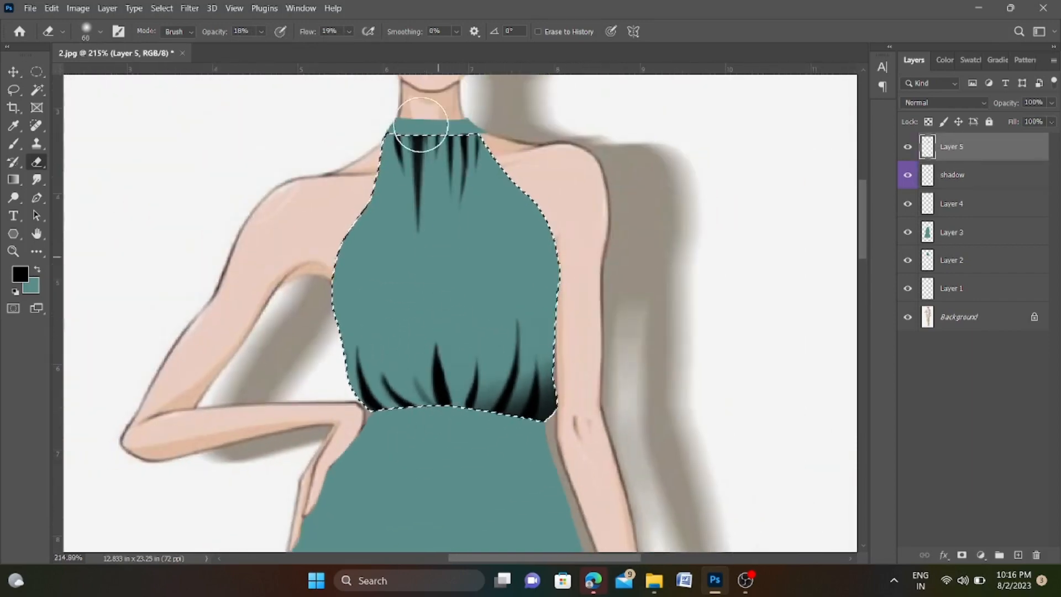
scroll(422, 202, "up", 5)
left_click_drag(420, 210, 374, 135)
Step: Place Layer 5 in a new group, reload the bodice selection and make Layer 5 active again
key("ctrl+d")
key("ctrl+g")
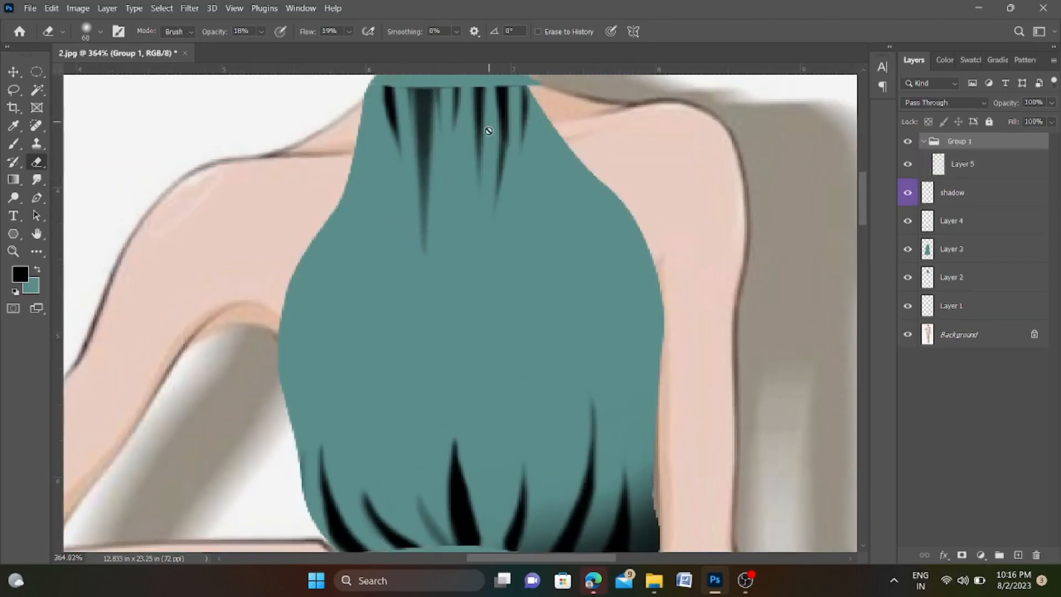
left_click(926, 252, "ctrl")
scroll(462, 167, "up", 2)
left_click(963, 165)
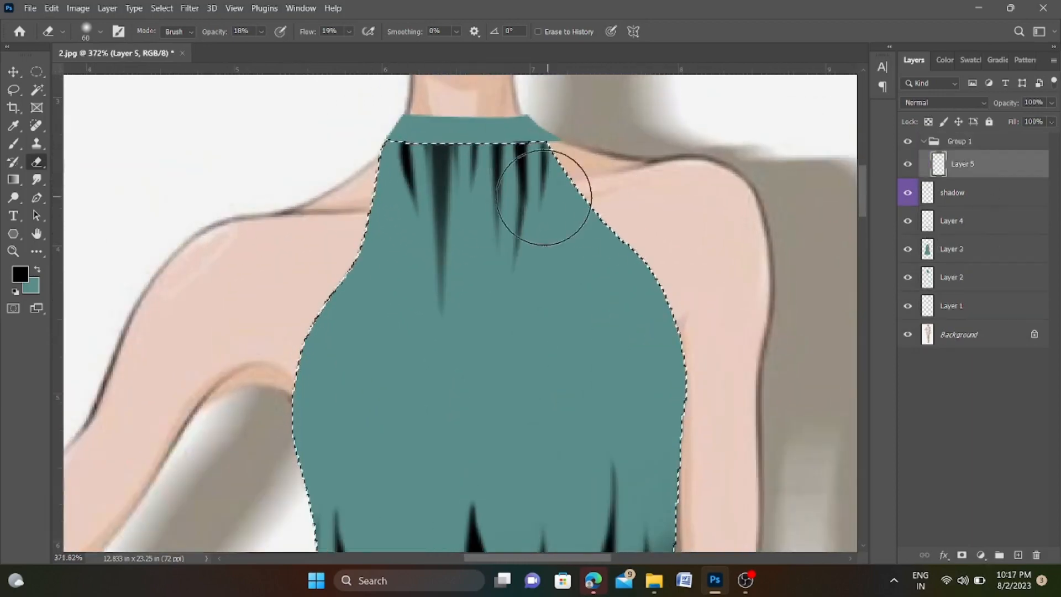
Step: Fade the remaining neckline folds on Layer 5, reducing the Eraser to 25 px for the finer areas
mouse_move(490, 253)
left_mouse_down()
mouse_move(502, 148)
mouse_move(506, 227)
left_mouse_up()
key("bracketleft")
key("bracketleft")
key("bracketleft")
key("bracketleft")
key("bracketleft")
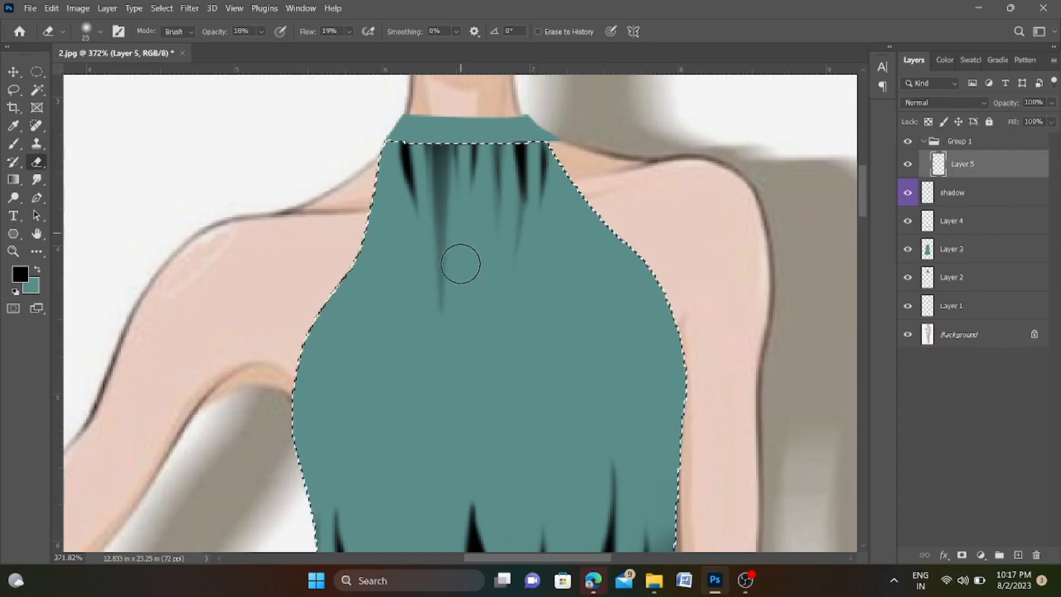
Step: Enlarge the Eraser to 40 px and soften the black neckline folds on the shadow layer
left_click(973, 193)
scroll(399, 133, "up", 1)
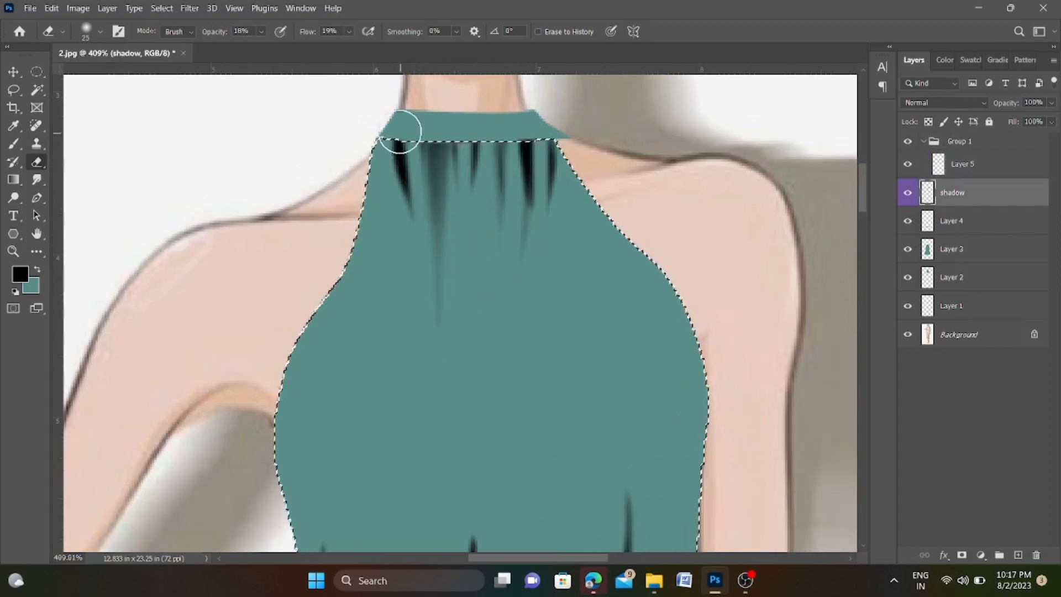
key("bracketright")
key("bracketright")
key("bracketright")
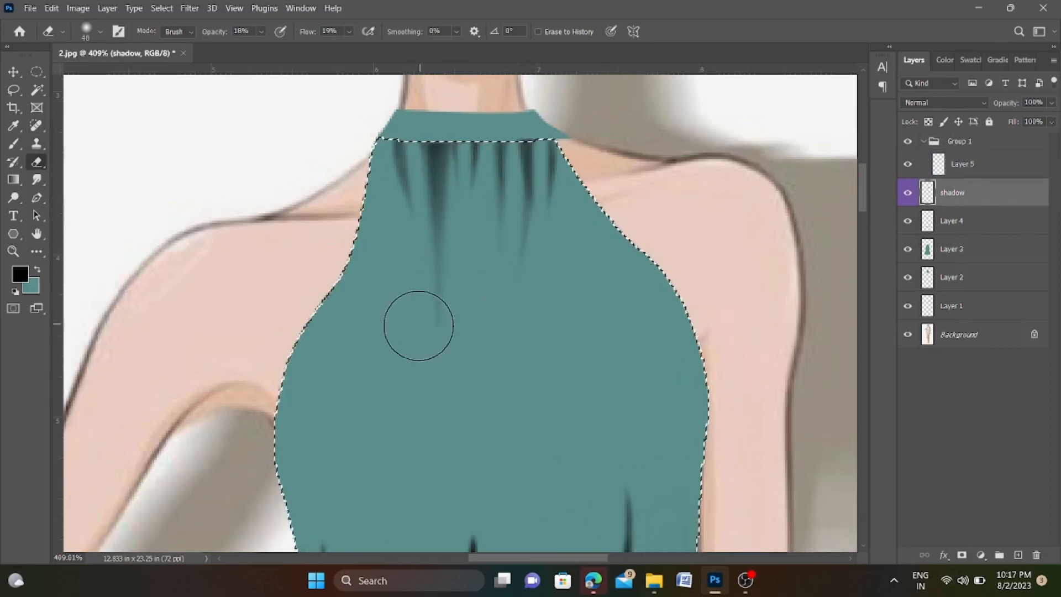
Step: Soften the shadow layer's waist folds from the bent-arm side through the middle of the bodice
scroll(539, 142, "down", 6)
scroll(462, 320, "up", 1)
left_click_drag(389, 266, 456, 353)
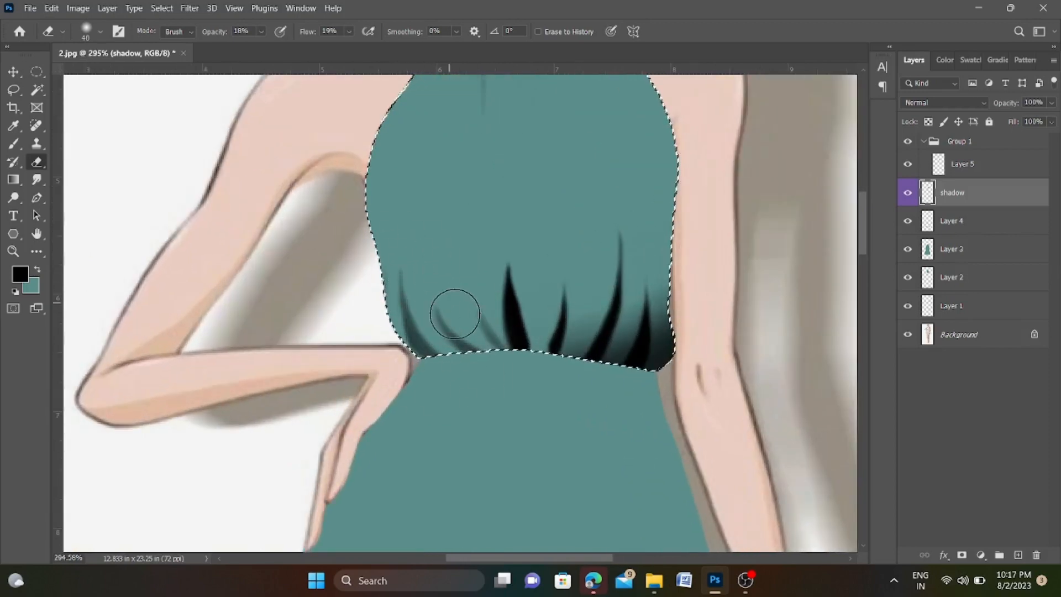
left_click_drag(508, 278, 532, 263)
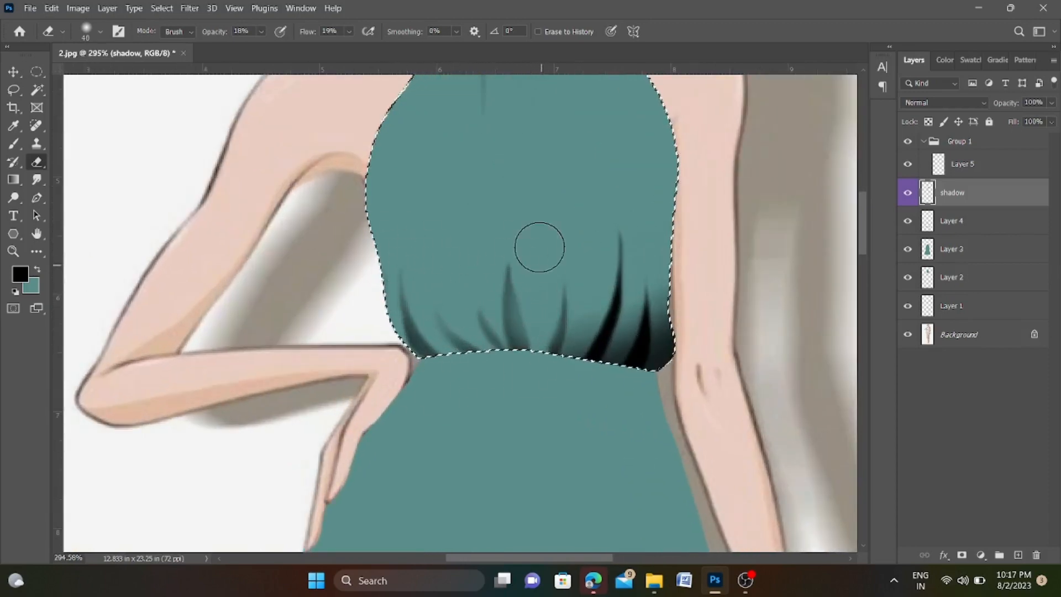
scroll(520, 242, "up", 3)
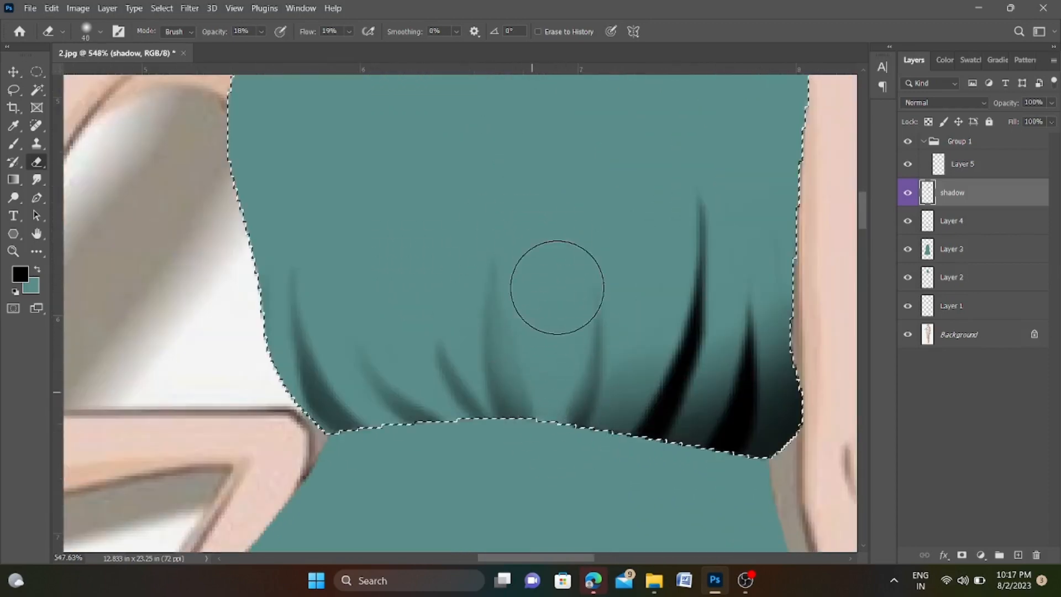
Step: Fade the two waist folds nearest the straight arm on the shadow layer, finishing with the Eraser at 25 px
scroll(519, 270, "down", 3)
scroll(640, 297, "up", 2)
left_click_drag(609, 403, 559, 344)
left_click_drag(644, 326, 608, 388)
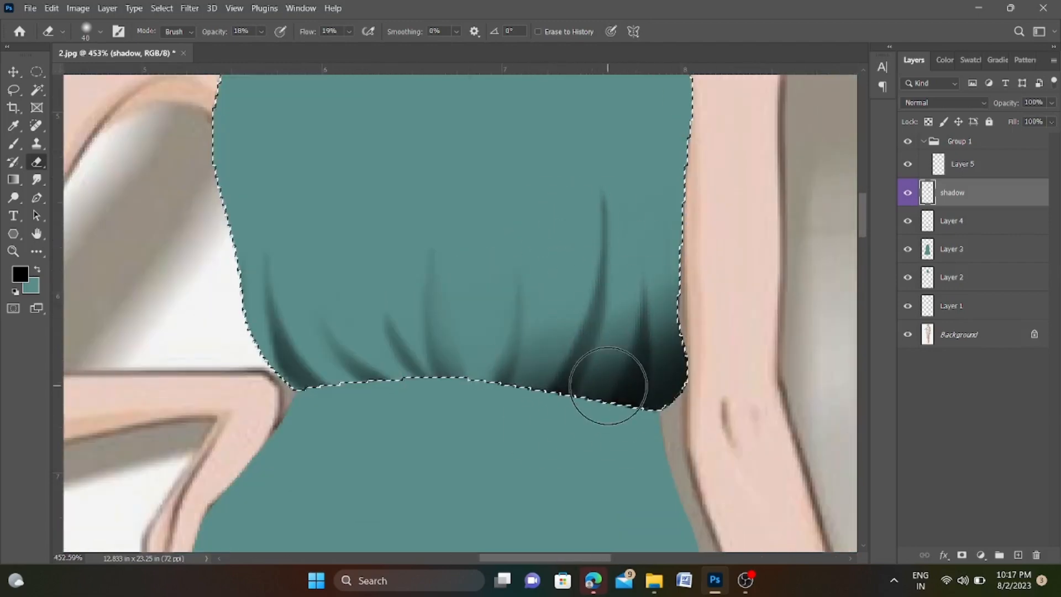
key("[")
key("[")
key("[")
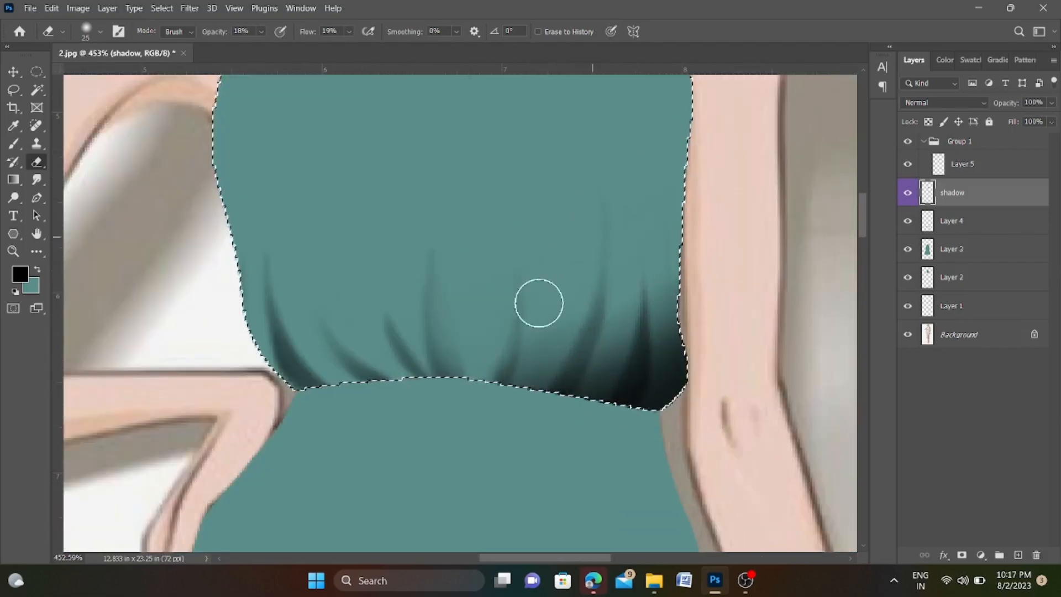
Step: Duplicate the bodice shadow folds onto a new layer above the shadow layer to deepen them
scroll(606, 376, "down", 4)
key("ctrl+j")
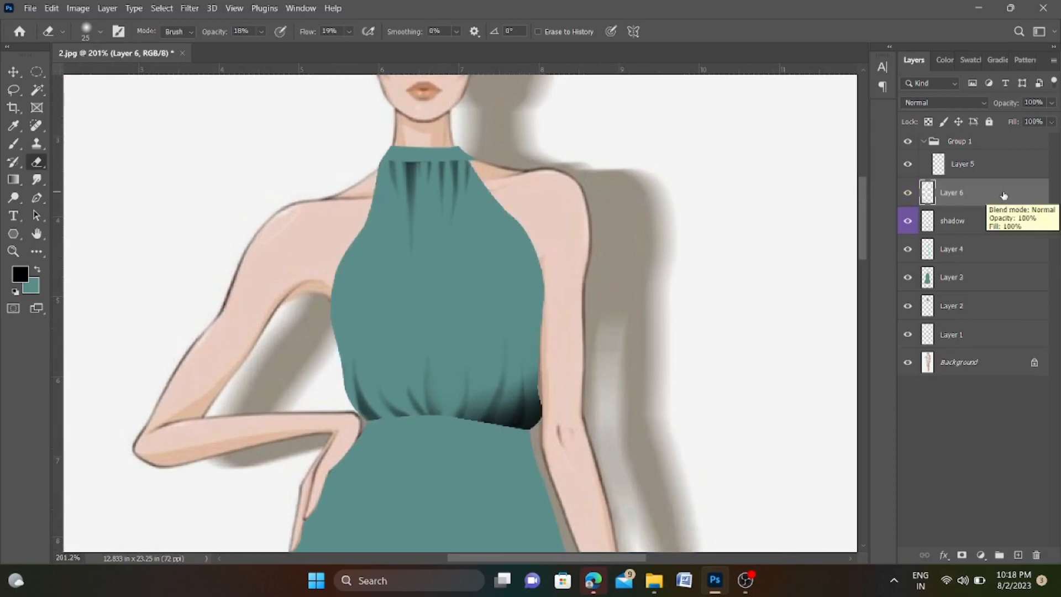
scroll(446, 381, "up", 2)
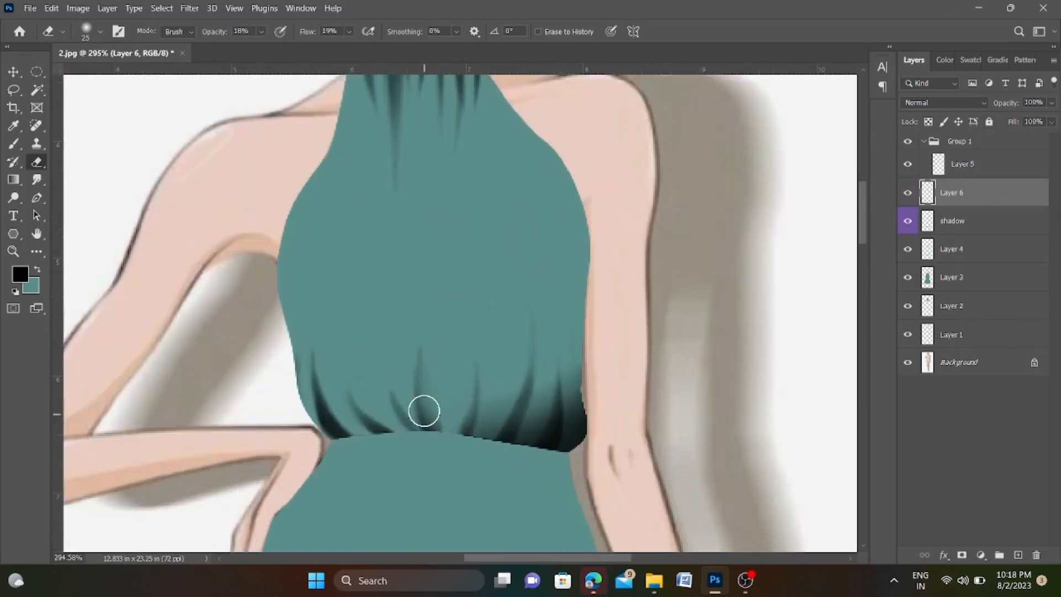
Step: Move Layer 5 out of Group 1 to the top of the layer stack and remove the group
left_click(937, 143)
left_click_drag(960, 170, 969, 134)
left_click_drag(971, 193, 972, 161)
left_click_drag(976, 222, 974, 190)
left_click(975, 228)
key("Delete")
Step: Load the bodice outline as a selection and make Layer 5 active
scroll(455, 268, "down", 6)
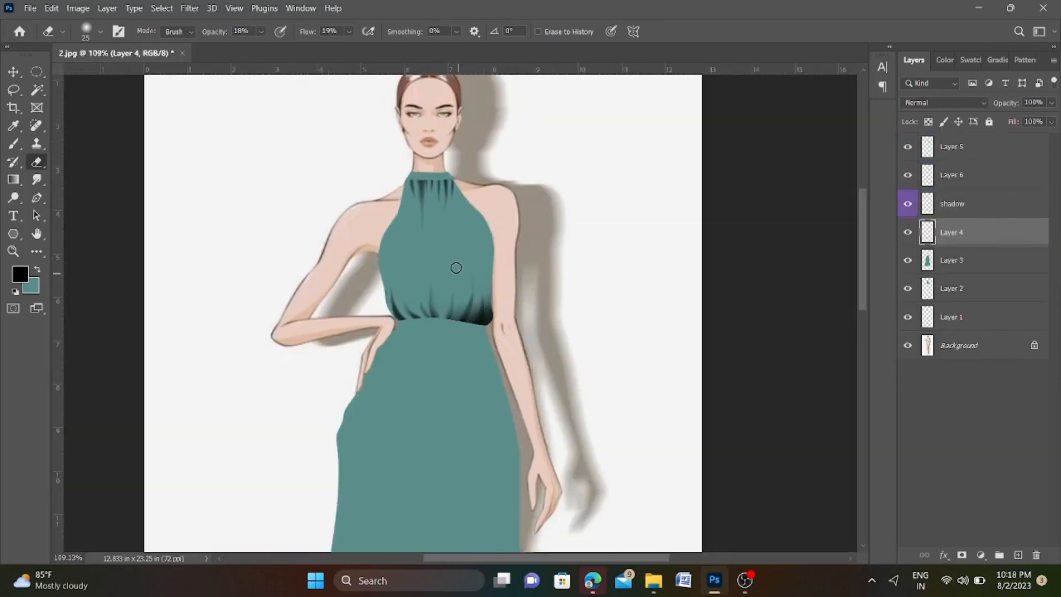
scroll(445, 240, "up", 2)
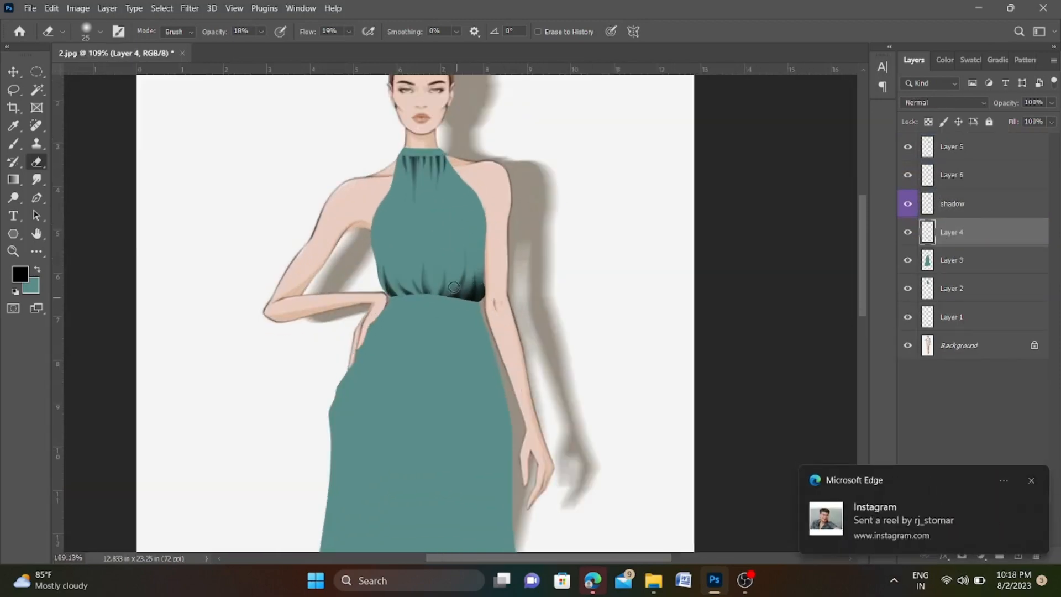
left_click(928, 260, "ctrl")
scroll(426, 267, "up", 4)
left_click(940, 147)
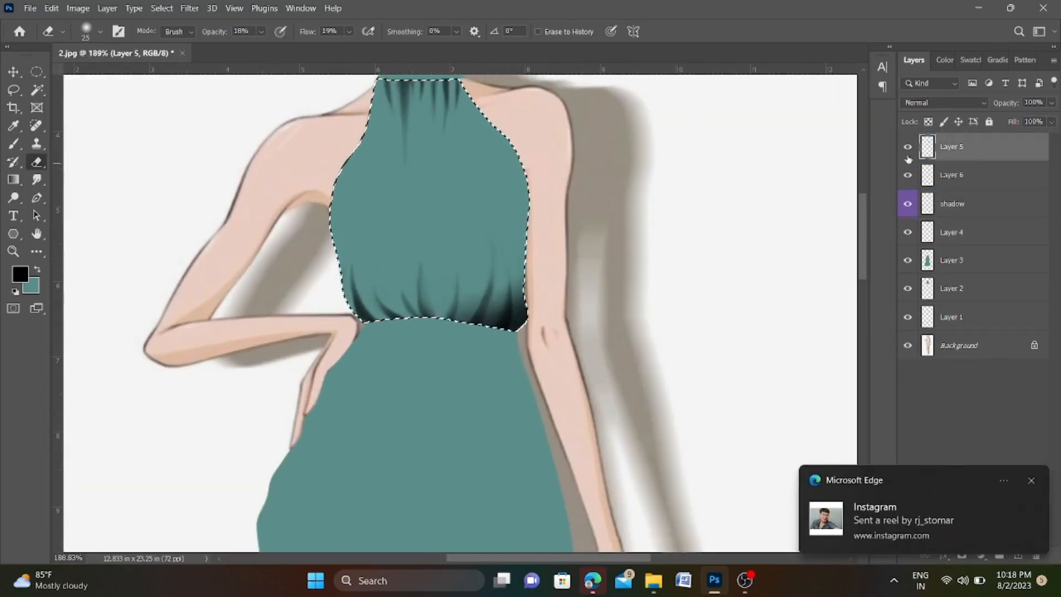
Step: Dismiss the browser notifications and toggle Layer 5 off and on to compare its shading
left_click(1031, 480)
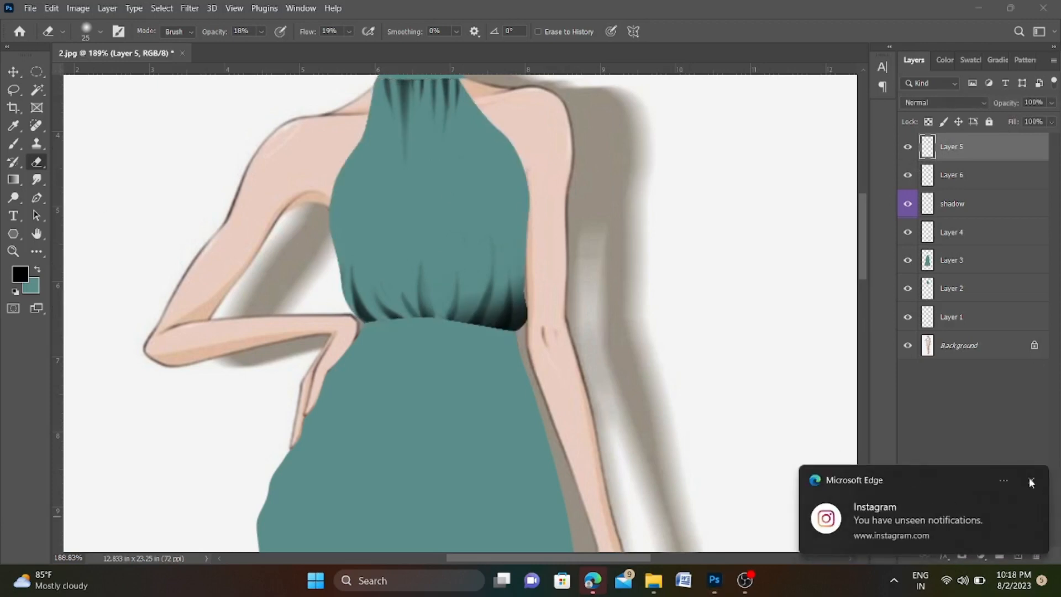
left_click(1031, 481)
left_click(907, 147)
left_click(908, 147)
Step: Add a new layer above Layer 5, set the Brush to 100% opacity and 100% flow, and dismiss the notification
key("ctrl+shift+alt+n")
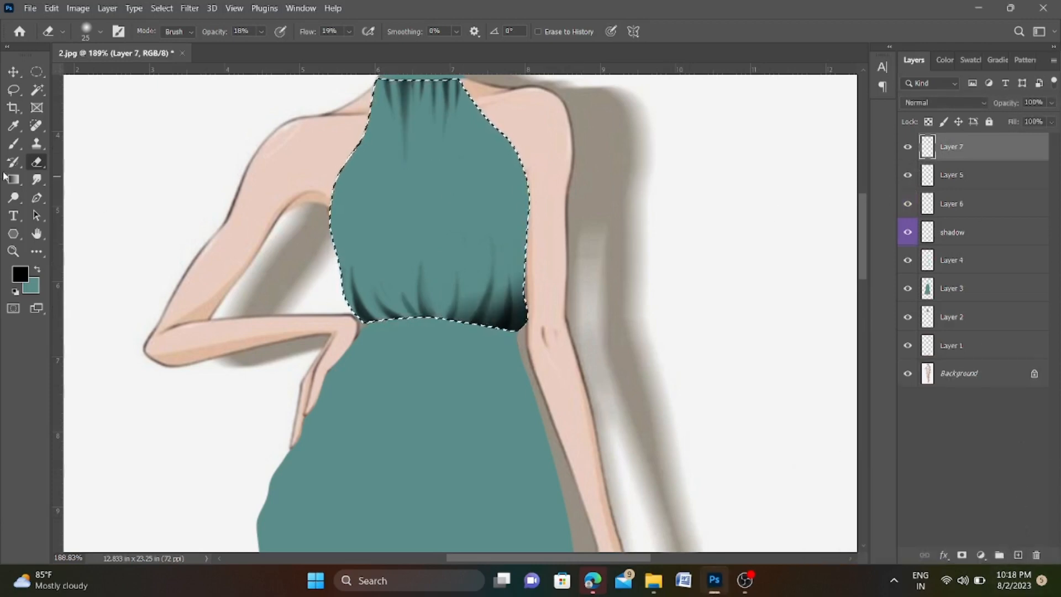
key("b")
left_click(405, 31)
left_click_drag(407, 32, 552, 53)
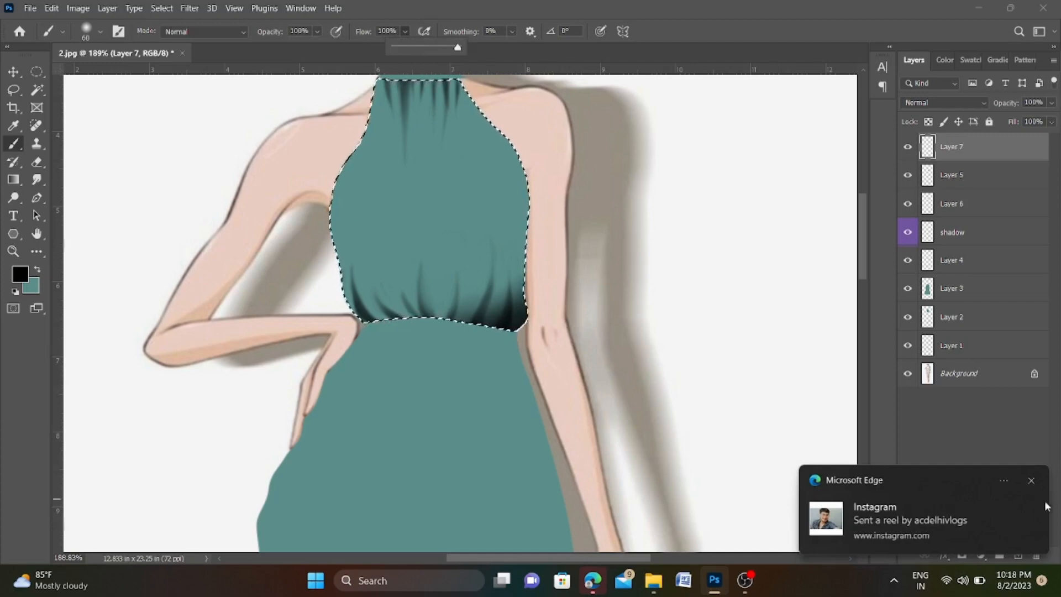
left_click(1031, 481)
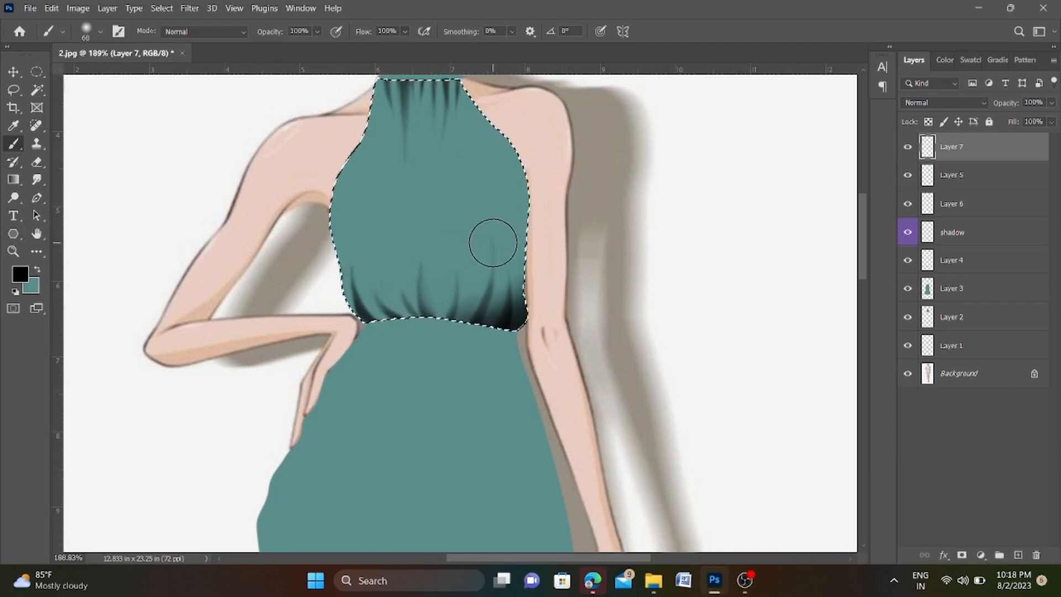
Step: Reduce the Brush size and paint two thick black strokes fanning up from the middle of the waist in a Y shape
key("bracketleft")
key("bracketleft")
key("bracketleft")
key("bracketleft")
mouse_move(480, 245)
left_mouse_down()
mouse_move(442, 294)
mouse_move(396, 256)
left_mouse_up()
Step: Set the Eraser to 100% opacity and 100% flow and trim the right stroke of the Y shape into a tapered fold
key("e")
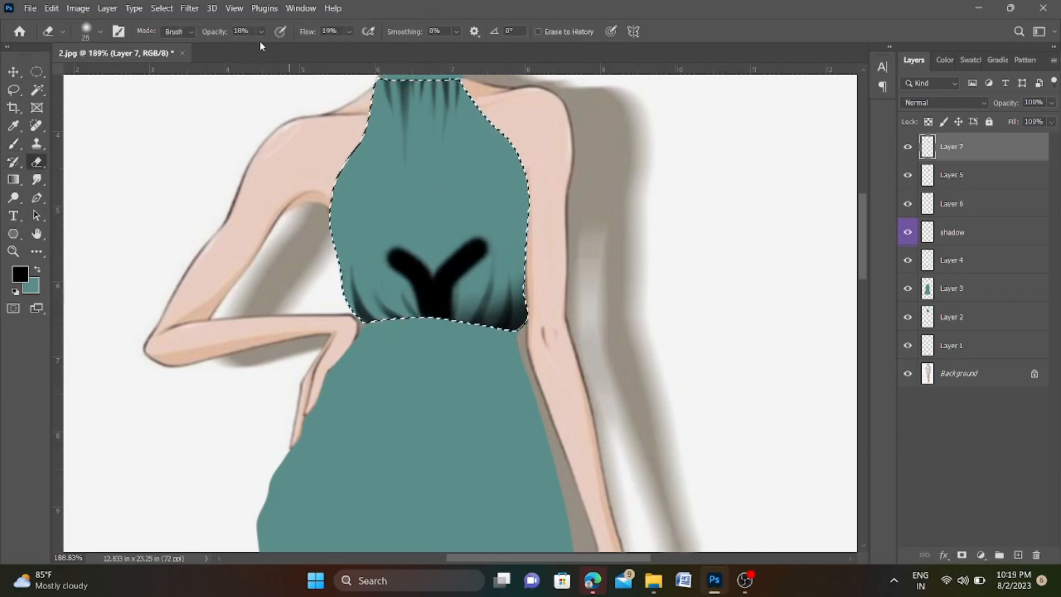
left_click_drag(261, 31, 436, 50)
scroll(447, 289, "up", 1)
scroll(446, 288, "up", 3)
left_click_drag(505, 212, 465, 381)
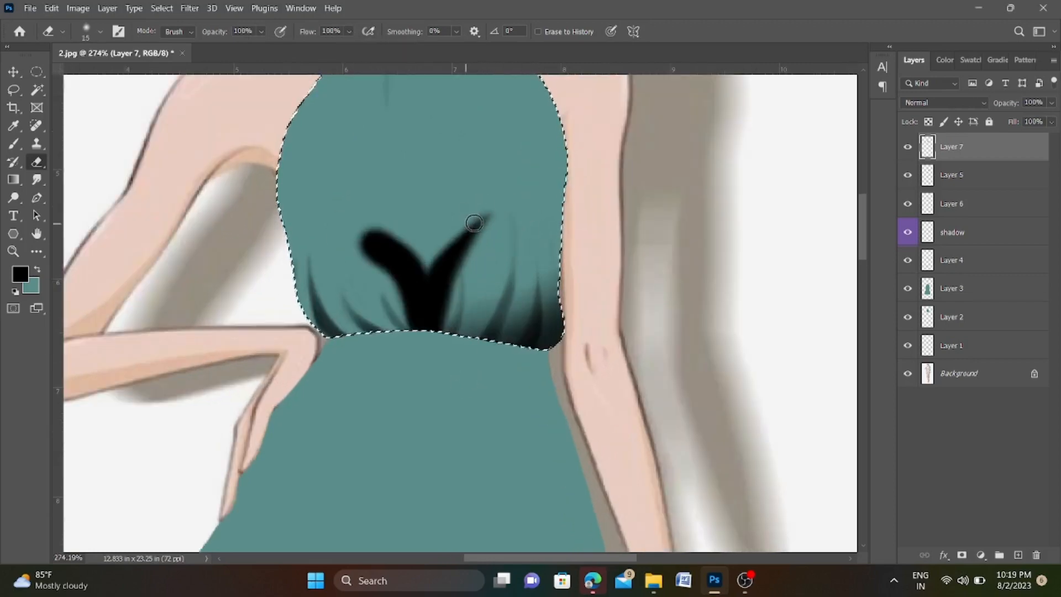
left_click_drag(458, 231, 424, 333)
scroll(414, 296, "up", 5)
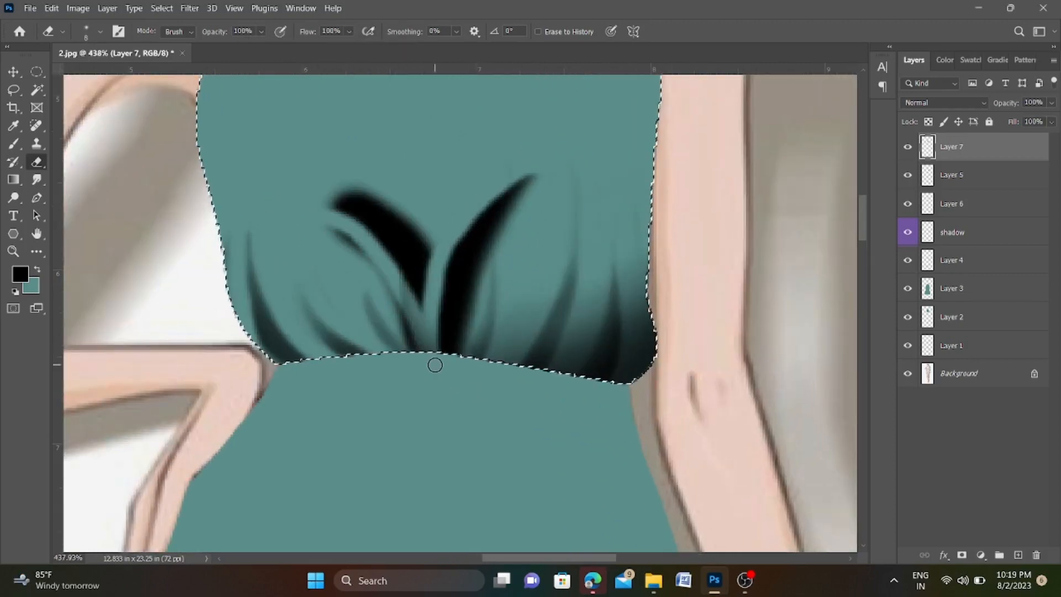
key("ctrl+z")
Step: Erase along the edges of both thick waist strokes to thin them into slender, curved, pointed folds
left_click_drag(331, 216, 424, 354)
scroll(413, 237, "up", 4)
left_click_drag(594, 173, 504, 438)
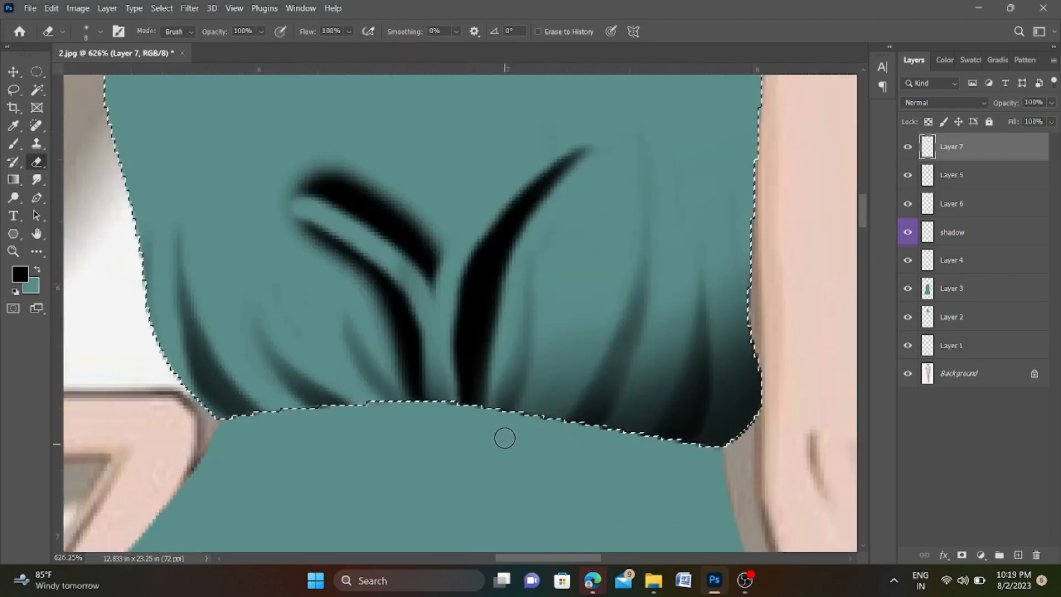
mouse_move(393, 188)
left_mouse_down()
mouse_move(289, 189)
mouse_move(372, 181)
mouse_move(428, 272)
left_mouse_up()
scroll(433, 234, "down", 5)
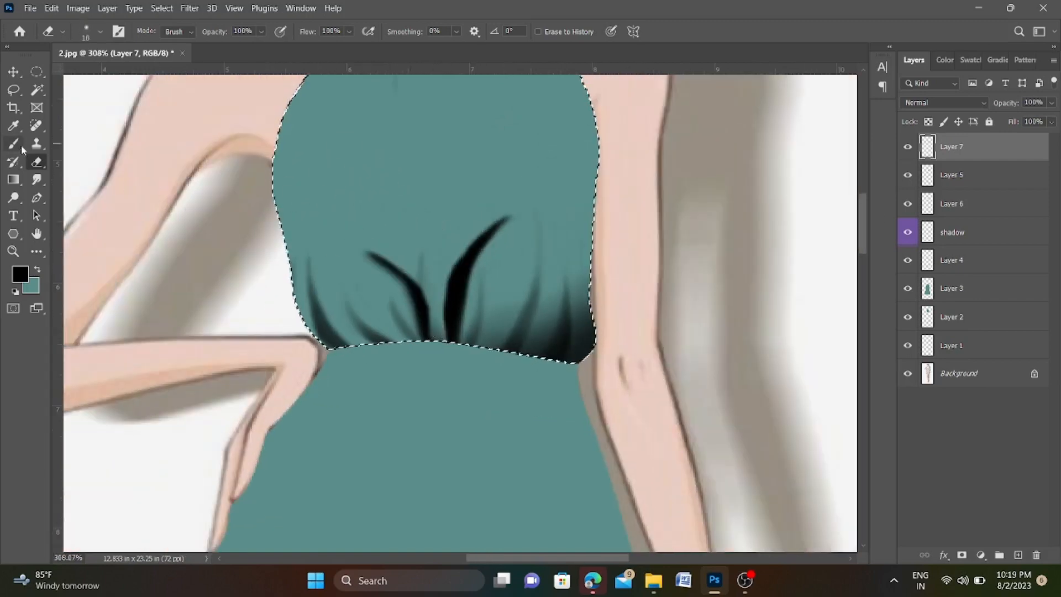
Step: Lower the Eraser to 25% opacity and 23% flow, enlarge it, and fade the two dark waist folds into the bodice
left_click(261, 31)
left_click_drag(280, 47, 228, 47)
left_click(350, 31)
left_click_drag(367, 47, 315, 48)
key("bracketright")
key("bracketright")
key("bracketright")
key("bracketright")
key("bracketright")
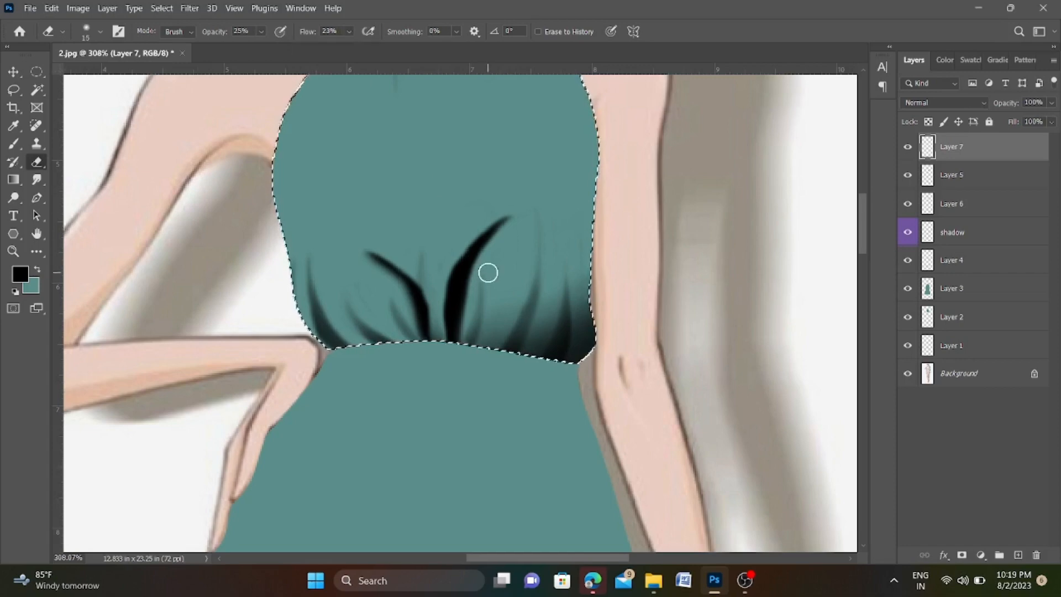
scroll(492, 277, "up", 4)
mouse_move(528, 179)
left_mouse_down()
mouse_move(492, 215)
mouse_move(490, 276)
mouse_move(548, 193)
left_mouse_up()
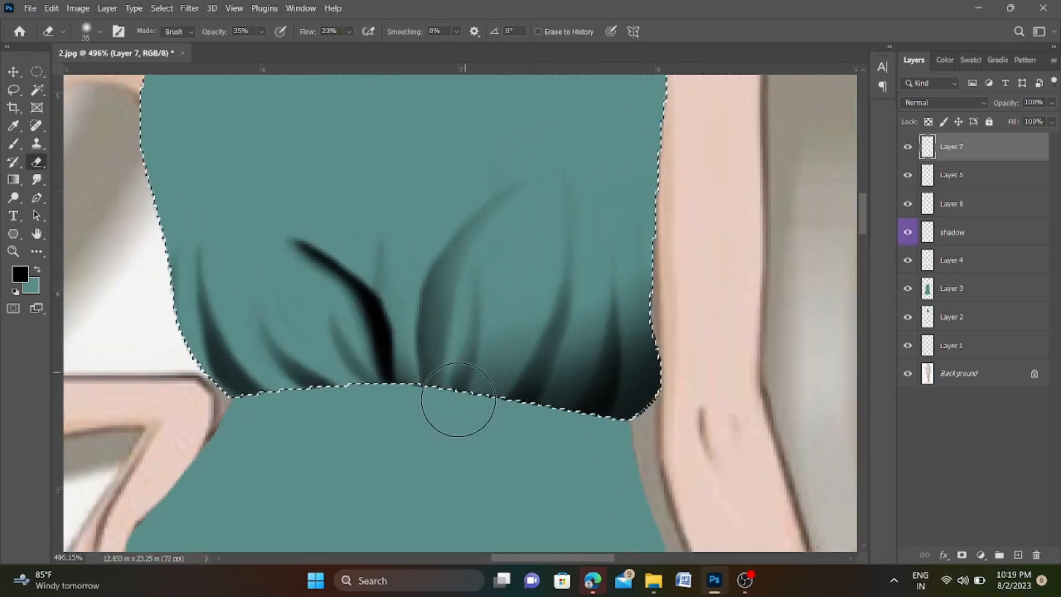
mouse_move(299, 246)
left_mouse_down()
mouse_move(355, 307)
mouse_move(326, 326)
mouse_move(347, 362)
left_mouse_up()
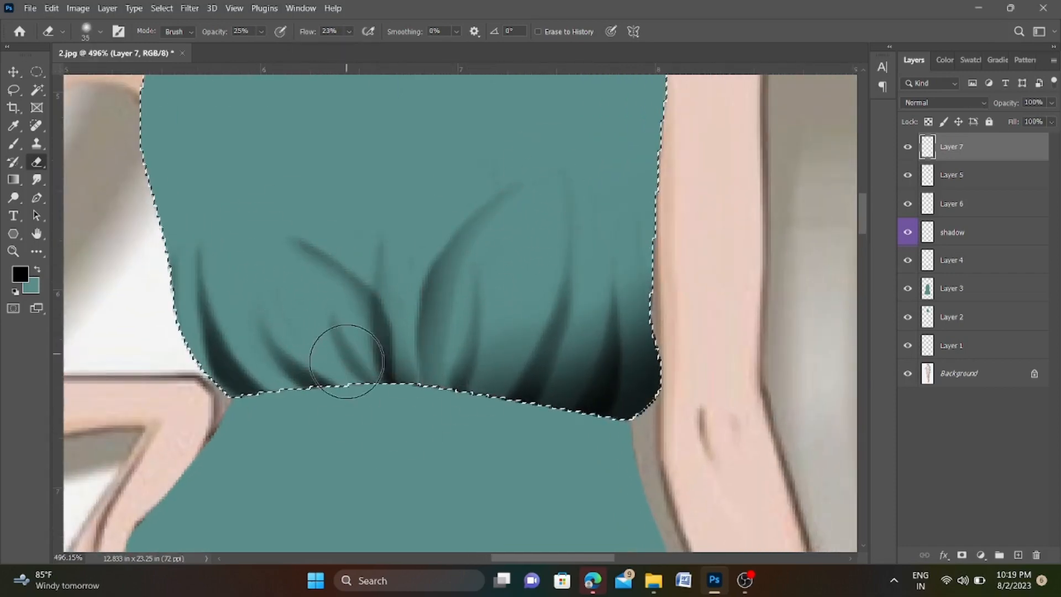
scroll(370, 354, "down", 5)
scroll(325, 251, "up", 3)
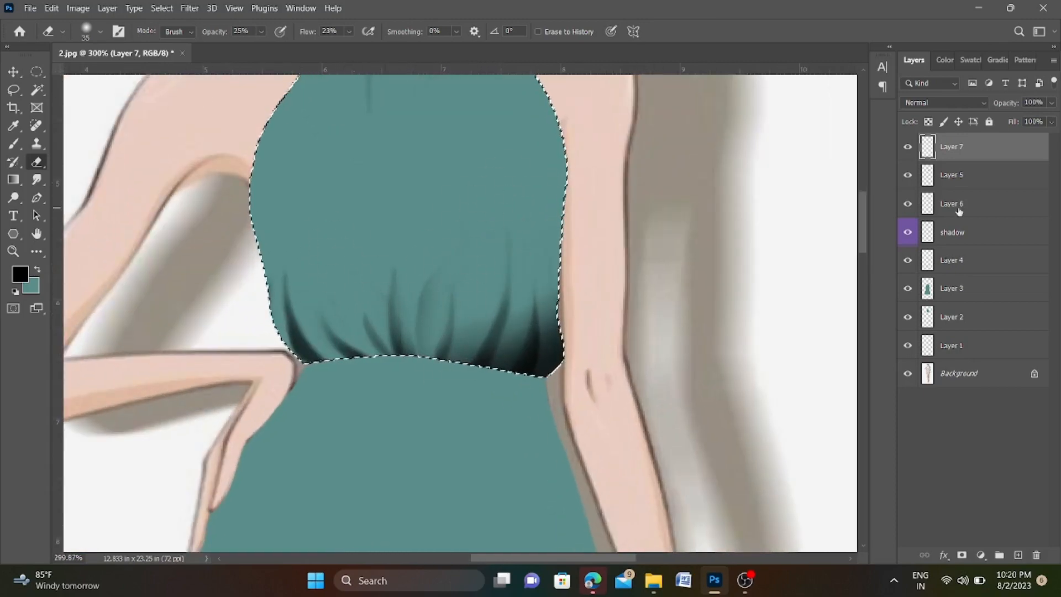
Step: Add a new layer above Layer 7 and clear the bodice selection
left_click(1018, 555)
key("ctrl+d")
scroll(442, 249, "down", 4)
scroll(376, 296, "up", 2)
scroll(392, 191, "down", 4)
scroll(391, 191, "down", 4)
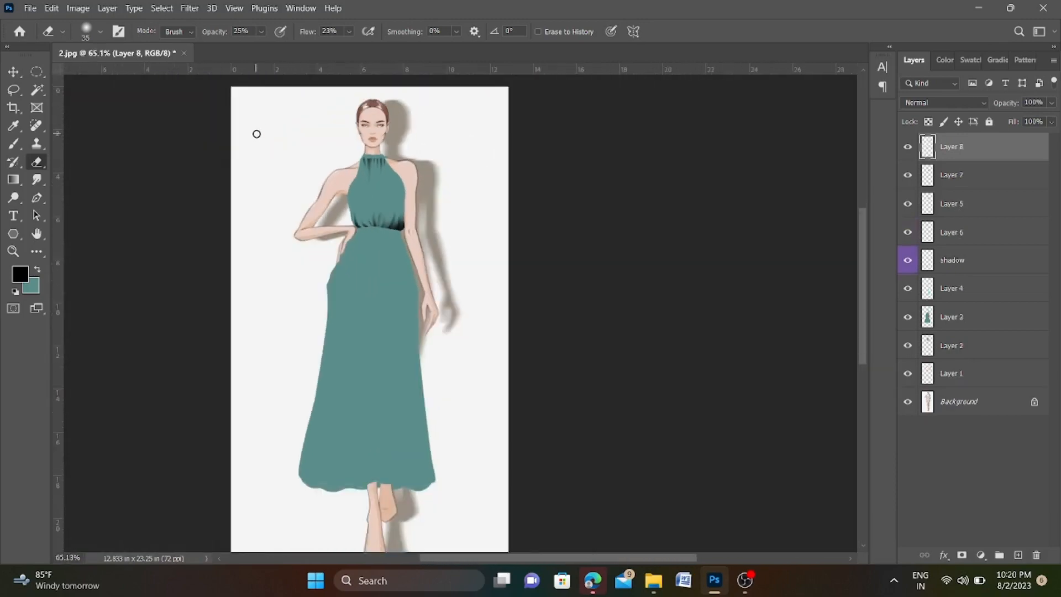
scroll(256, 133, "up", 2)
Step: Merge Layer 5 and Layer 6 down into the shadow layer
left_click(961, 232)
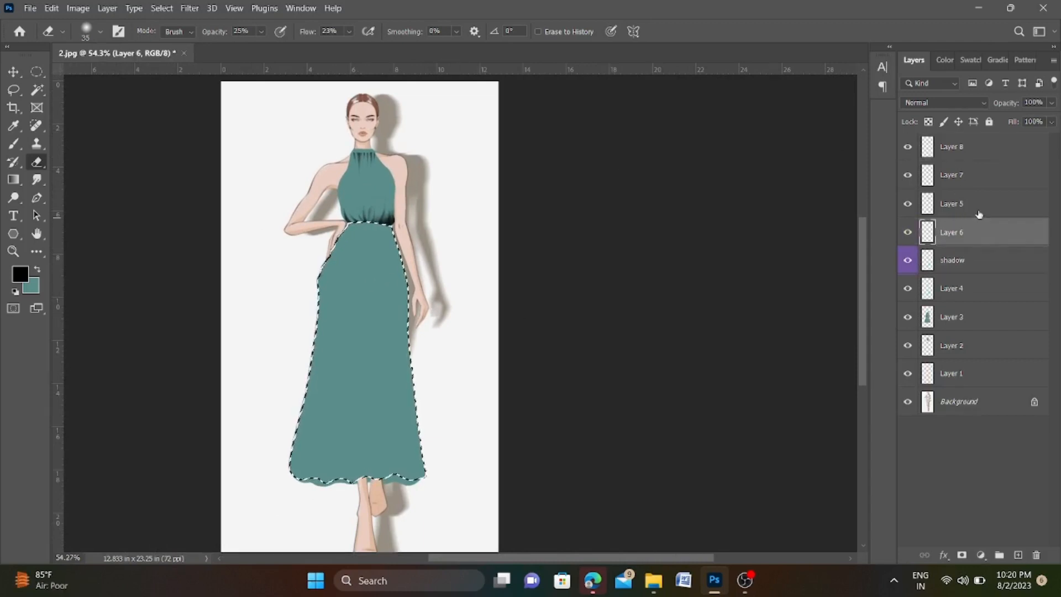
key("ctrl+e")
left_click(973, 203)
key("ctrl+e")
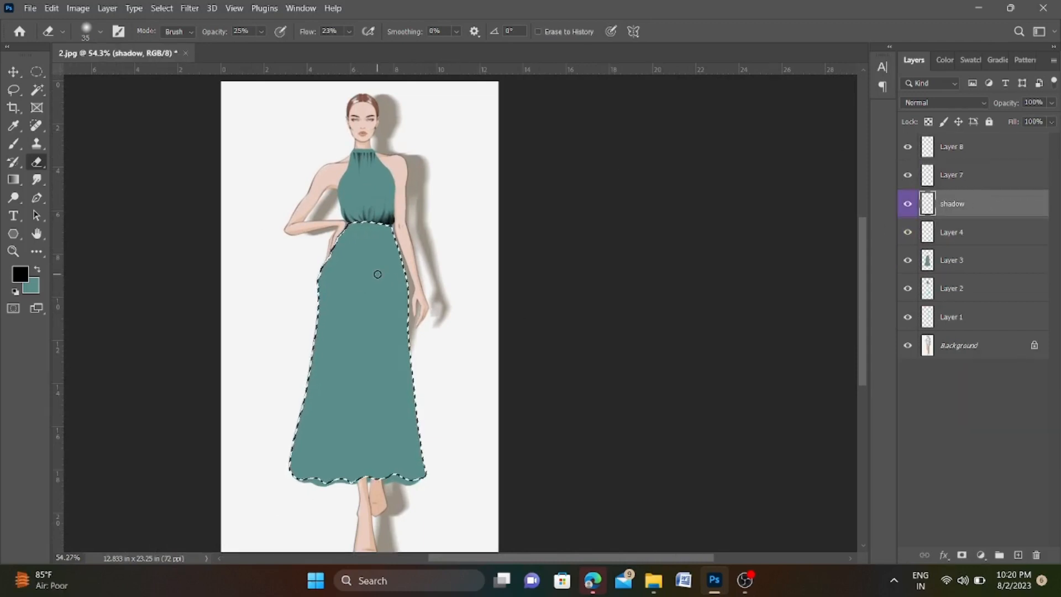
Step: With the skirt outline loaded as a selection, paint a thick black Brush band along the waistline on the shadow layer
scroll(281, 228, "up", 1)
left_click(933, 319, "ctrl")
left_click(929, 259, "ctrl")
scroll(309, 243, "up", 3)
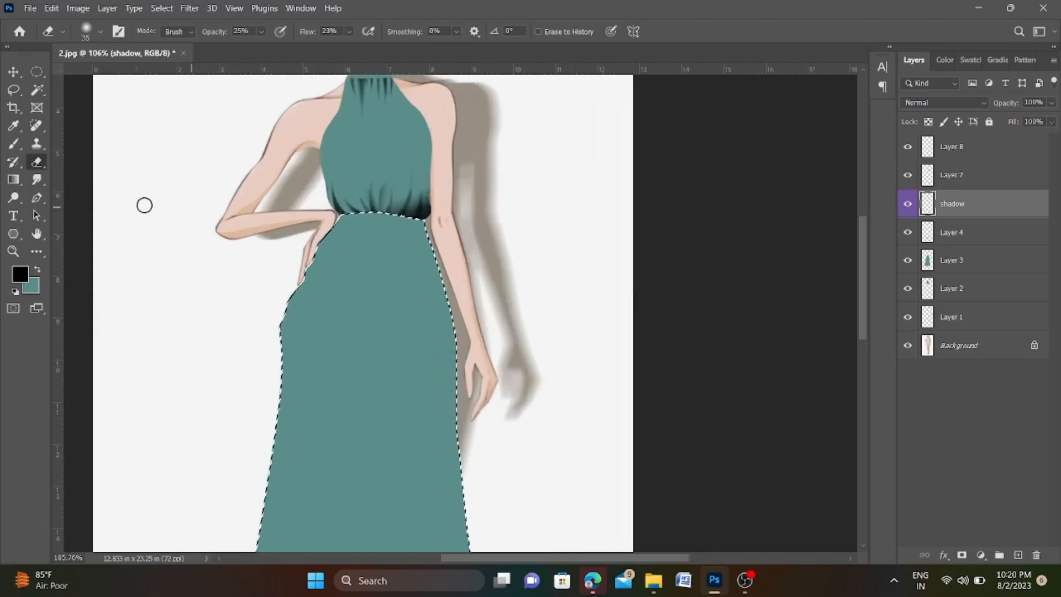
left_click(14, 144)
scroll(354, 218, "up", 1)
mouse_move(339, 218)
left_mouse_down()
mouse_move(407, 239)
mouse_move(343, 235)
left_mouse_up()
scroll(420, 207, "down", 4)
scroll(427, 205, "up", 1)
Step: Paint thick black strokes sweeping inward from both hips across the upper skirt
left_click_drag(445, 237, 367, 240)
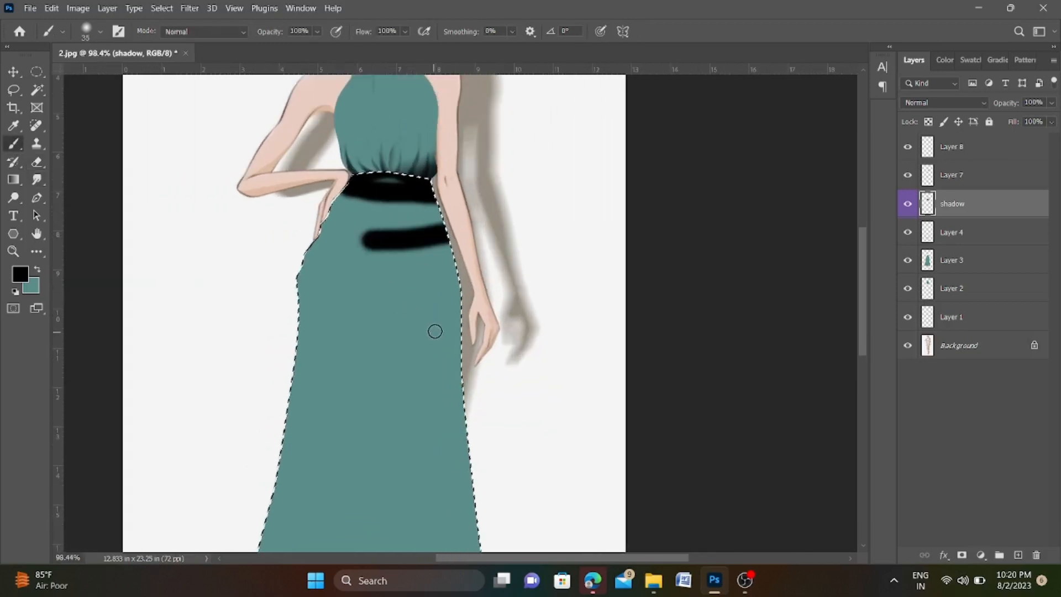
left_click_drag(453, 269, 381, 273)
left_click_drag(329, 335, 456, 286)
left_click_drag(443, 348, 351, 364)
left_click_drag(327, 227, 341, 235)
left_click_drag(305, 275, 330, 281)
left_click_drag(305, 304, 327, 306)
scroll(346, 282, "down", 4)
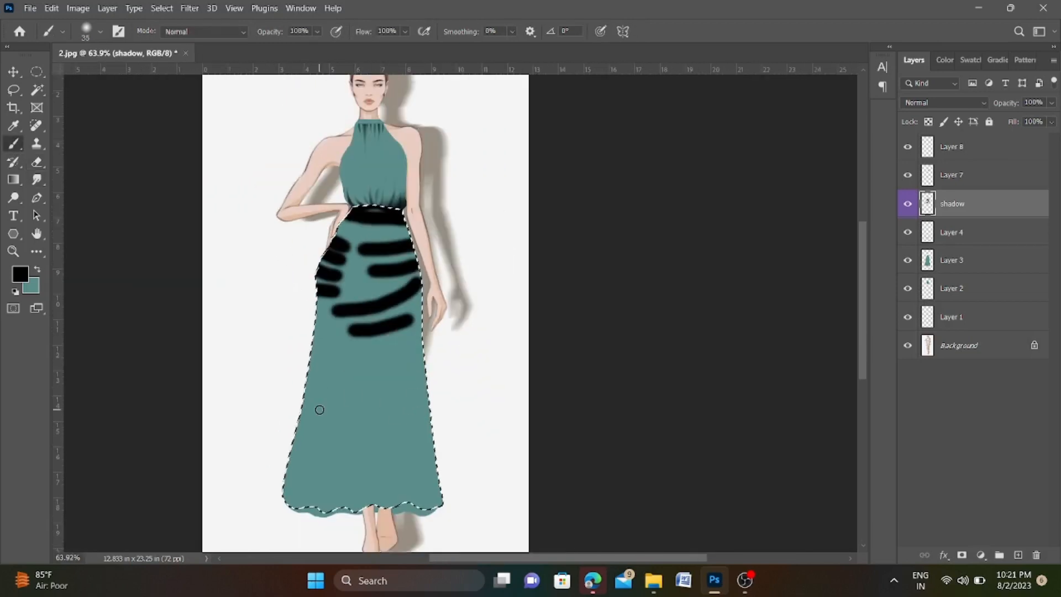
Step: Enlarge the Brush to 50 and paint thick black vertical strokes from the skirt hem up to just below the hip strokes
scroll(293, 508, "up", 2)
key("bracketright")
key("bracketright")
key("bracketright")
left_click_drag(300, 506, 332, 326)
mouse_move(334, 504)
left_mouse_down()
mouse_move(348, 316)
mouse_move(376, 505)
left_mouse_up()
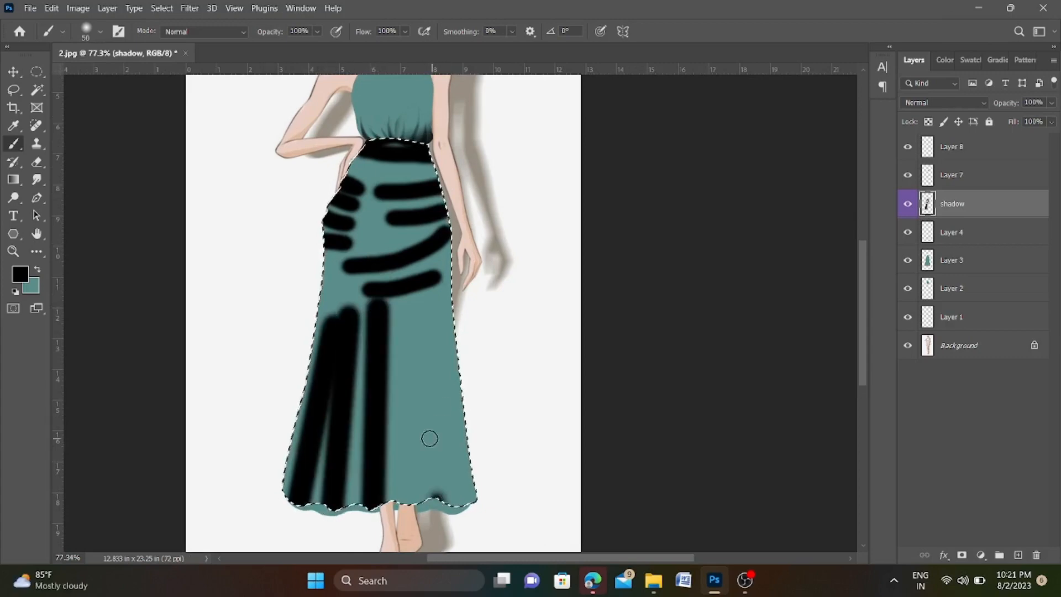
mouse_move(422, 301)
left_mouse_down()
mouse_move(420, 511)
mouse_move(459, 243)
left_mouse_up()
Step: Reduce the Eraser size and carve the black waist band into a thin, curved fold line below the waist
key("e")
scroll(395, 144, "up", 12)
key("bracketleft")
key("bracketleft")
key("bracketleft")
key("bracketleft")
left_click_drag(305, 141, 498, 155)
left_click_drag(296, 162, 506, 178)
scroll(283, 131, "up", 5)
mouse_move(315, 140)
left_mouse_down()
mouse_move(409, 135)
mouse_move(634, 163)
left_mouse_up()
scroll(407, 179, "down", 5)
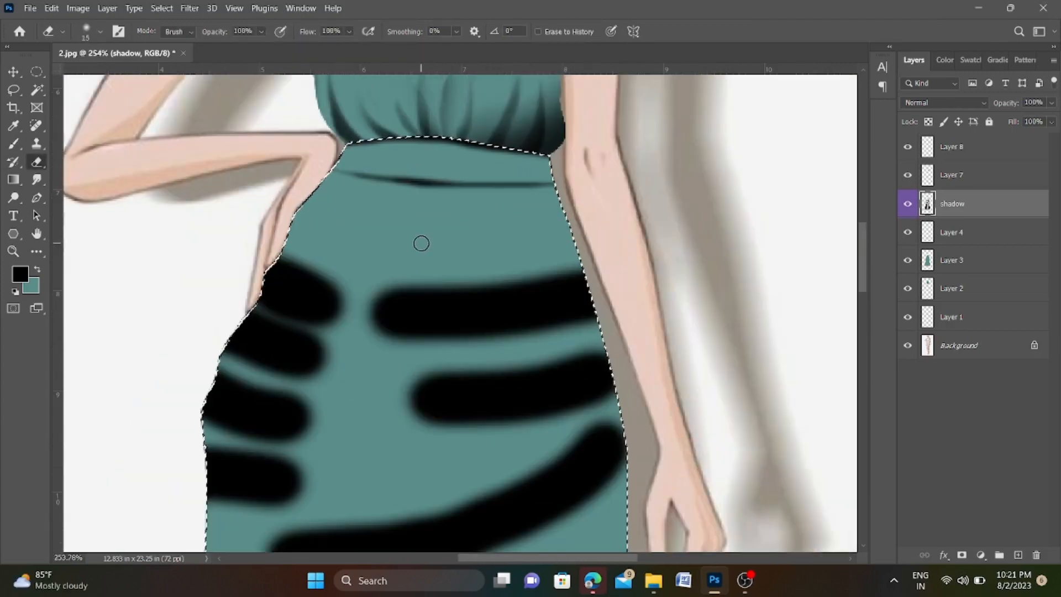
Step: Enlarge the Eraser and carve the two upper right hip strokes into folds tapering toward the middle of the skirt
key("bracketright")
key("bracketright")
key("bracketright")
left_click_drag(572, 263, 372, 313)
left_click_drag(591, 334, 365, 351)
scroll(483, 235, "down", 2)
left_click_drag(600, 276, 414, 329)
mouse_move(599, 302)
left_mouse_down()
mouse_move(440, 351)
mouse_move(420, 337)
mouse_move(412, 311)
left_mouse_up()
key("ctrl+z")
Step: Erase around the two lower curved strokes on the hips to shape them into slender, pointed folds
scroll(658, 357, "down", 5)
mouse_move(631, 359)
left_mouse_down()
mouse_move(417, 435)
mouse_move(452, 424)
left_mouse_up()
key("ctrl+z")
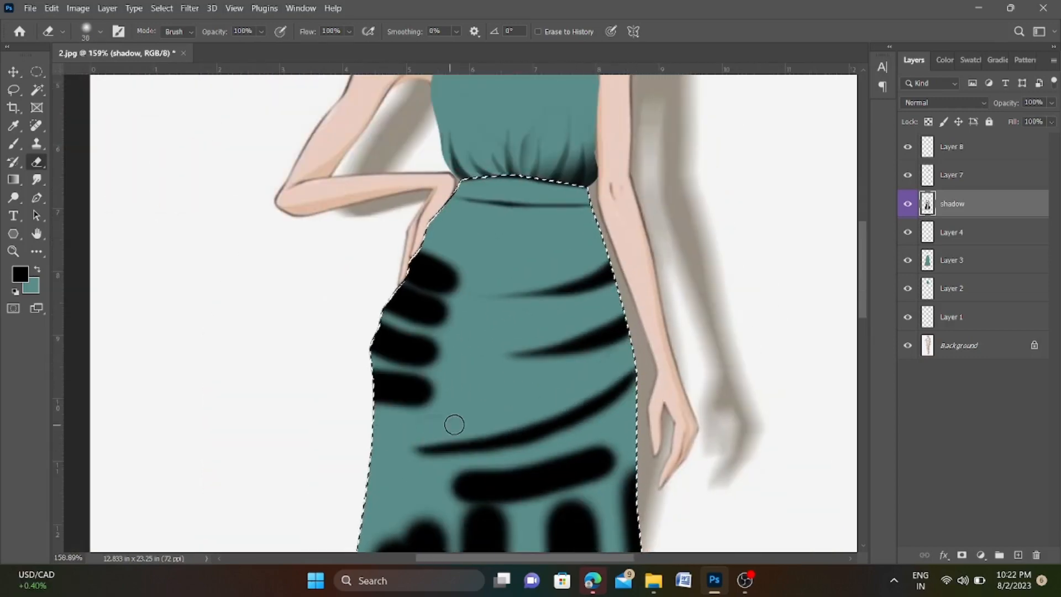
left_click_drag(417, 456, 656, 365)
scroll(656, 364, "down", 5)
scroll(658, 489, "up", 6)
mouse_move(594, 246)
left_mouse_down()
mouse_move(405, 275)
mouse_move(607, 268)
left_mouse_up()
left_click_drag(607, 287, 504, 313)
scroll(505, 314, "up", 5)
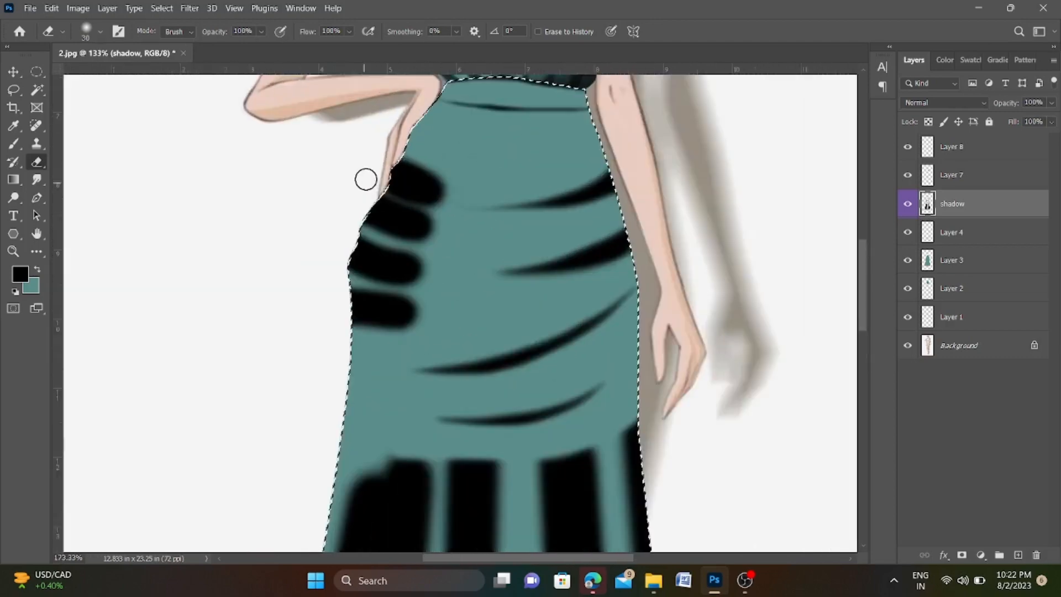
Step: Reduce the Eraser to 20 and carve the upper three left hip strokes into short, tapered folds
scroll(367, 177, "up", 1)
key("bracketleft")
mouse_move(360, 220)
left_mouse_down()
mouse_move(459, 232)
mouse_move(359, 236)
left_mouse_up()
left_click_drag(352, 262, 439, 276)
key("ctrl+z")
key("ctrl+z")
key("ctrl+z")
left_click_drag(363, 222, 456, 228)
mouse_move(444, 243)
left_mouse_down()
mouse_move(359, 240)
mouse_move(437, 263)
left_mouse_up()
left_click_drag(349, 278, 467, 289)
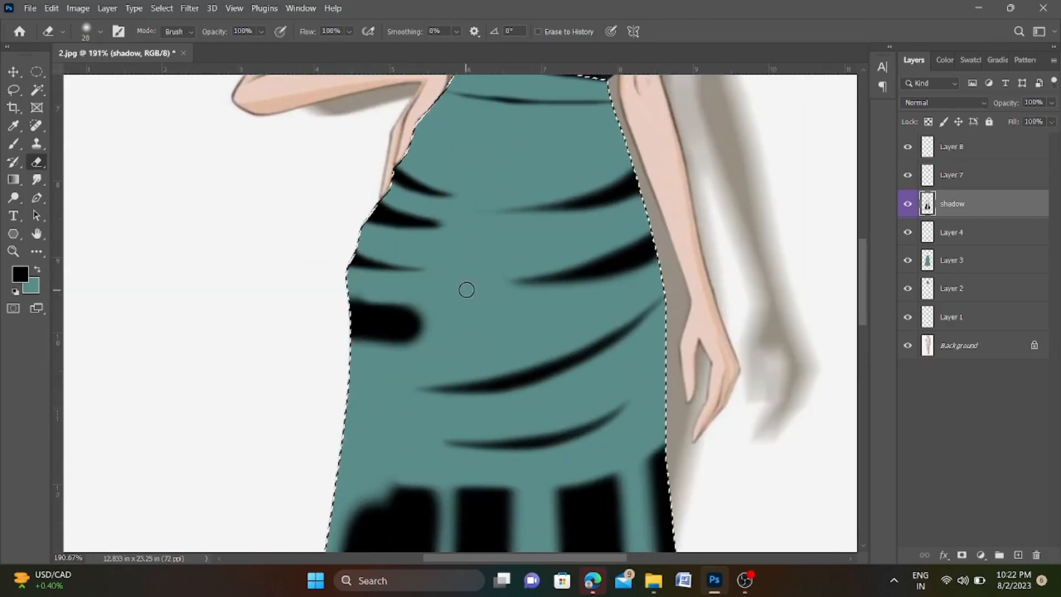
Step: Carve the lowest left hip stroke into a short, pointed fold
left_click_drag(350, 298, 434, 314)
mouse_move(351, 329)
left_mouse_down()
mouse_move(439, 326)
mouse_move(405, 341)
mouse_move(434, 332)
left_mouse_up()
key("ctrl+z")
left_click_drag(429, 332, 332, 336)
scroll(332, 336, "down", 8)
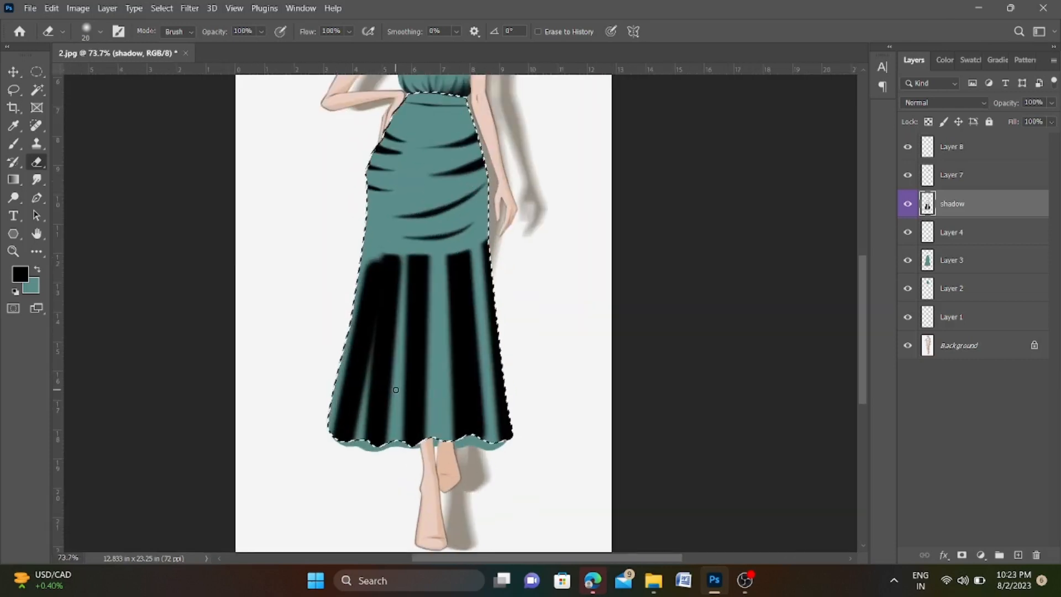
Step: Erase between and along the vertical skirt strokes to shape them into pleats that widen from pointed tops toward the hem
mouse_move(352, 445)
left_mouse_down()
mouse_move(381, 255)
mouse_move(397, 436)
left_mouse_up()
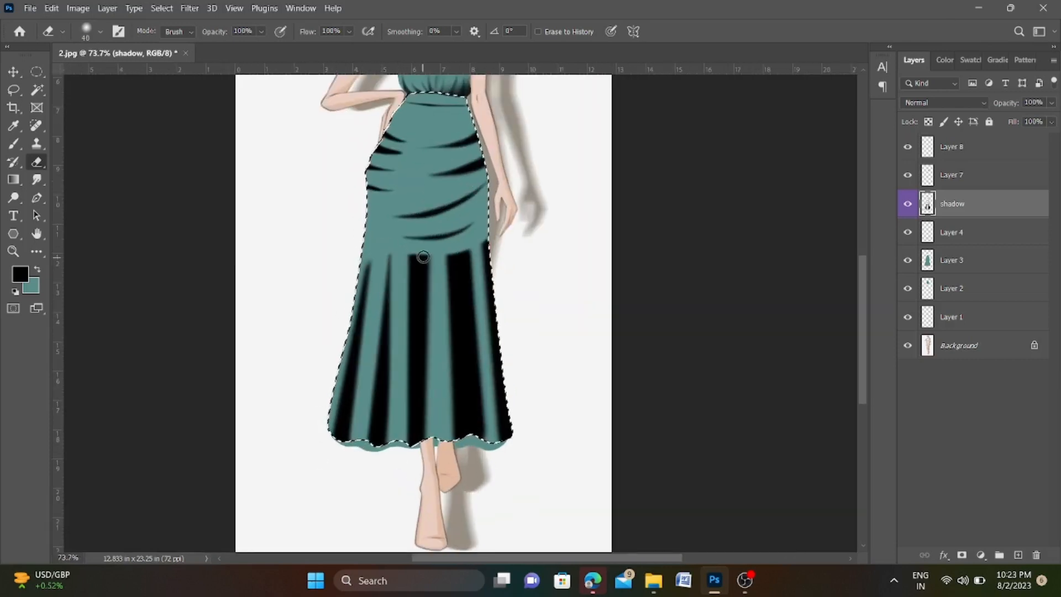
mouse_move(413, 252)
left_mouse_down()
mouse_move(402, 437)
mouse_move(432, 434)
left_mouse_up()
left_click_drag(459, 250, 466, 437)
key("ctrl+z")
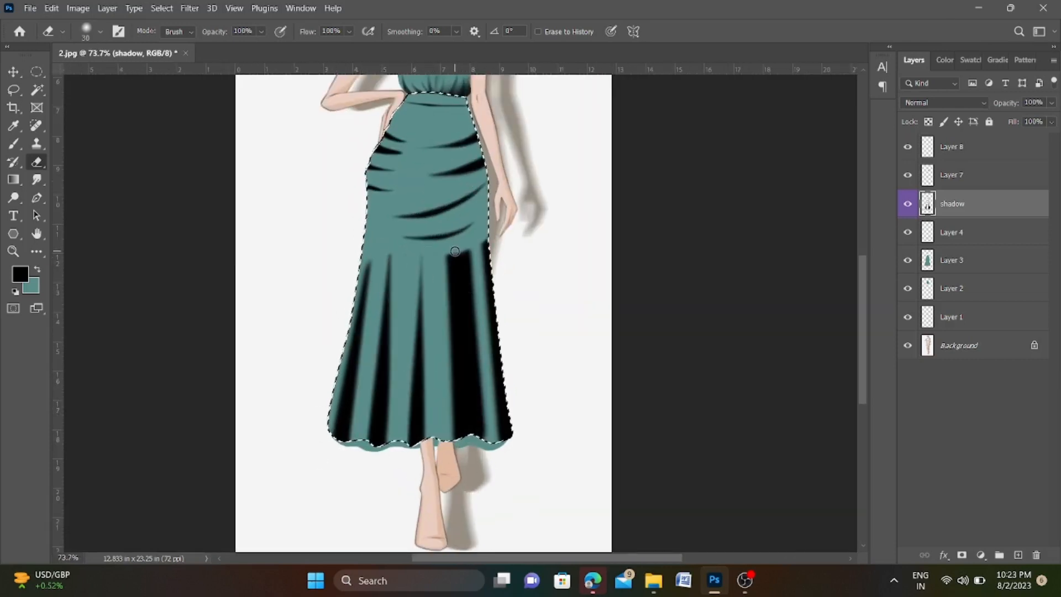
key("[")
mouse_move(452, 250)
left_mouse_down()
mouse_move(466, 459)
mouse_move(472, 252)
left_mouse_up()
scroll(454, 271, "down", 3)
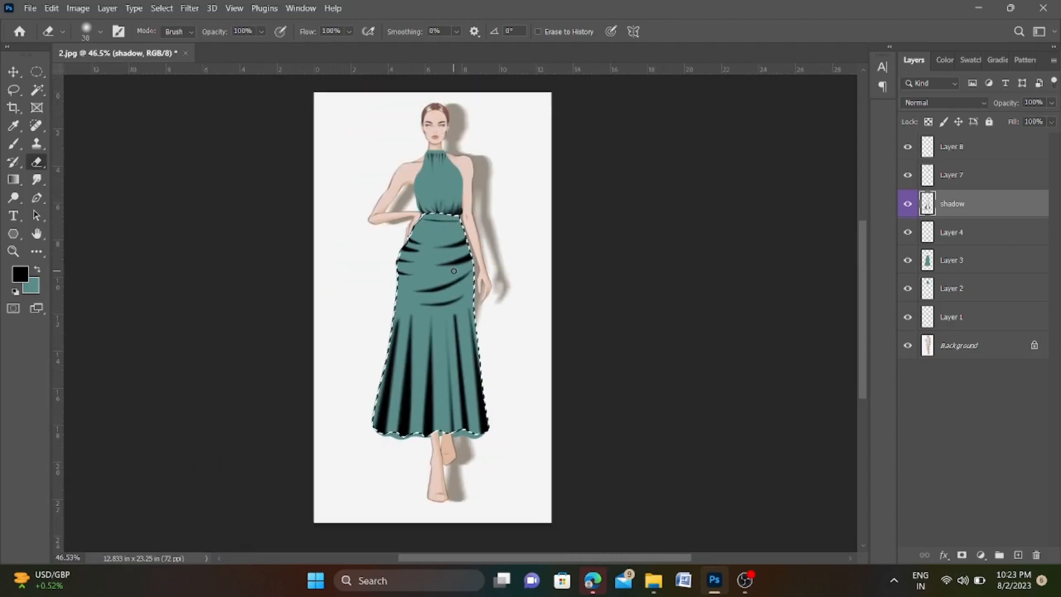
Step: Set the Eraser to 19% opacity and 24% flow, enlarge it, and fade the waist fold and the uppermost hip folds
scroll(447, 241, "up", 4)
key("bracketright")
key("bracketright")
key("bracketright")
key("bracketright")
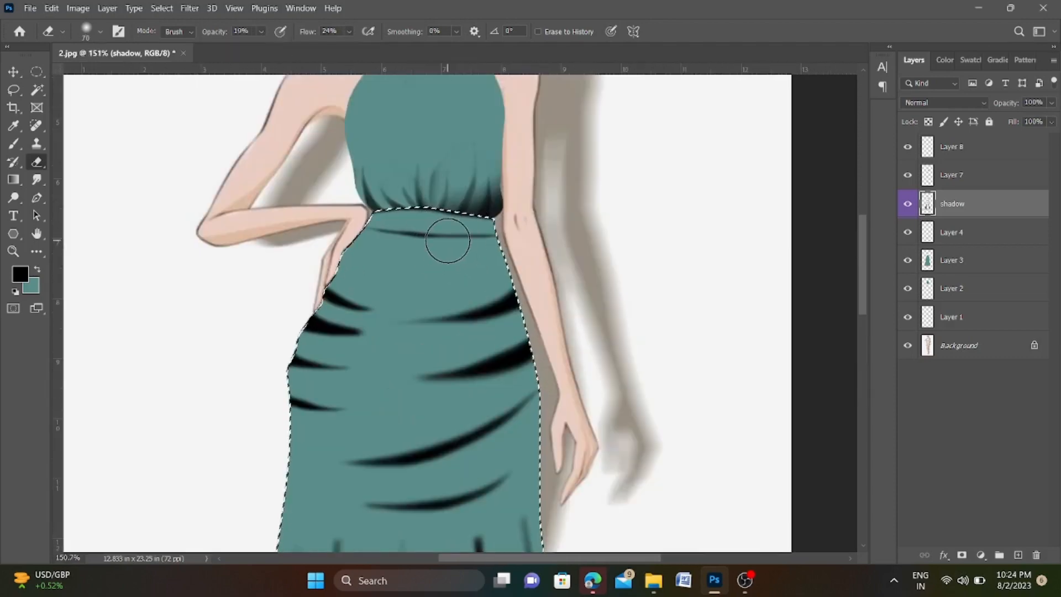
scroll(420, 331, "up", 2)
left_click_drag(307, 271, 268, 246)
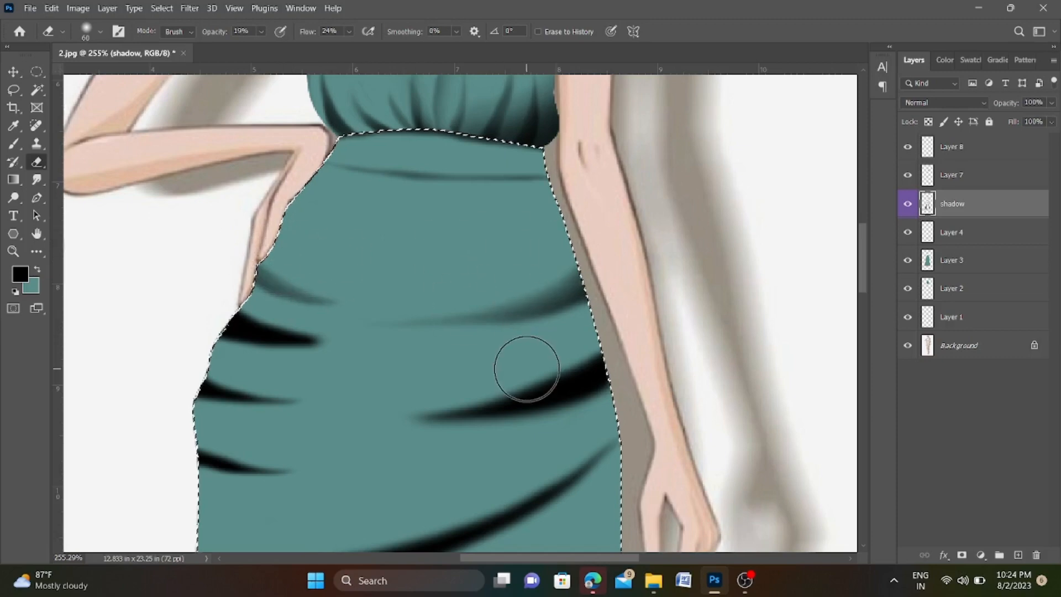
Step: Reduce the Eraser size and fade the second right hip fold and the remaining left hip folds
key("bracketleft")
key("bracketleft")
mouse_move(454, 389)
left_mouse_down()
mouse_move(590, 339)
mouse_move(435, 390)
left_mouse_up()
left_click_drag(410, 306, 421, 311)
mouse_move(241, 325)
left_mouse_down()
mouse_move(265, 315)
mouse_move(206, 299)
left_mouse_up()
scroll(206, 299, "up", 1)
mouse_move(266, 353)
left_mouse_down()
mouse_move(194, 328)
mouse_move(265, 351)
left_mouse_up()
mouse_move(223, 423)
left_mouse_down()
mouse_move(264, 416)
mouse_move(181, 392)
left_mouse_up()
Step: Soften the edges of the upper hip folds on both sides of the skirt with further light erasing
left_click_drag(569, 271, 653, 256)
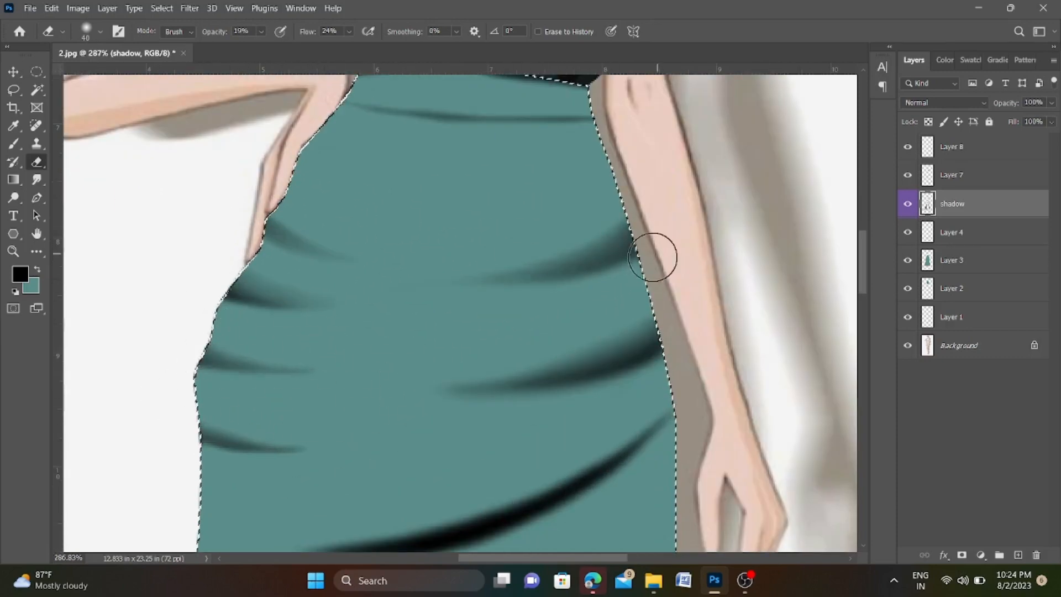
left_click_drag(597, 370, 681, 292)
left_click_drag(630, 214, 569, 265)
left_click_drag(232, 290, 306, 331)
Step: Fade the lower curved folds and the center and right vertical pleats, using an Eraser size of 70 on the pleats
scroll(305, 331, "down", 3)
mouse_move(486, 315)
left_mouse_down()
mouse_move(395, 330)
mouse_move(322, 325)
mouse_move(552, 266)
mouse_move(545, 524)
left_mouse_up()
scroll(322, 324, "up", 3)
scroll(504, 386, "down", 5)
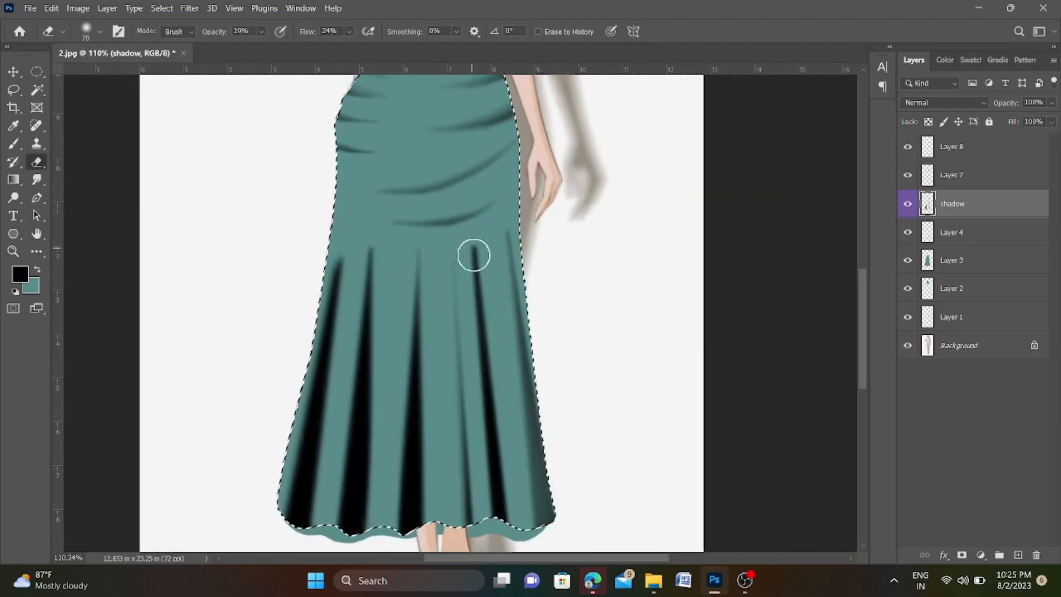
left_click_drag(474, 256, 500, 528)
left_click(466, 579)
left_click(701, 44)
left_click_drag(421, 266, 406, 525)
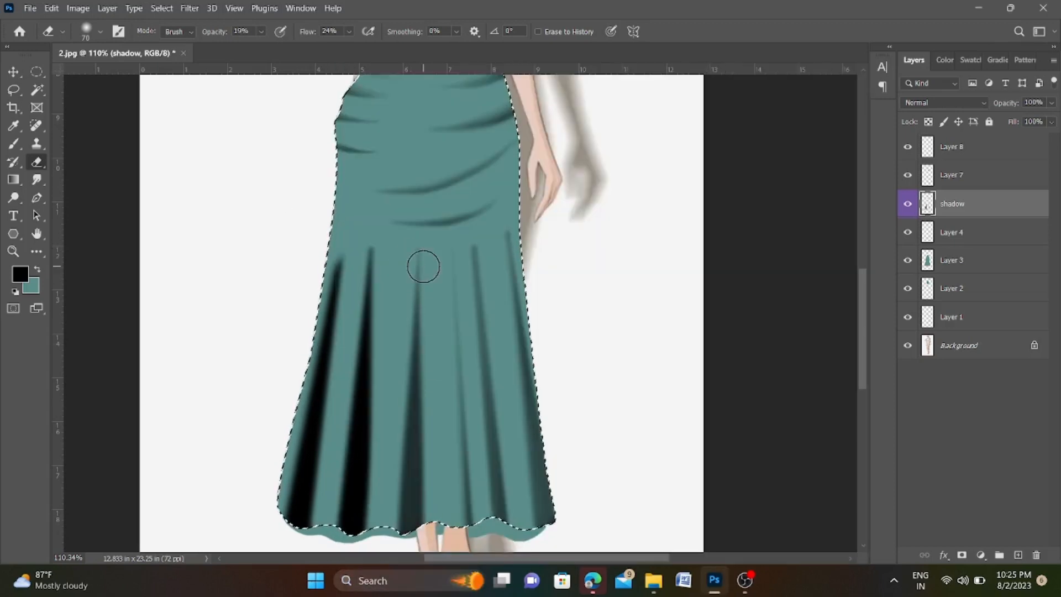
Step: Fade the two left vertical pleats and blend the upper ends of all the pleats into the skirt
scroll(423, 265, "down", 3)
scroll(423, 265, "up", 2)
left_click_drag(381, 248, 365, 483)
mouse_move(346, 240)
left_mouse_down()
mouse_move(314, 478)
mouse_move(289, 391)
left_mouse_up()
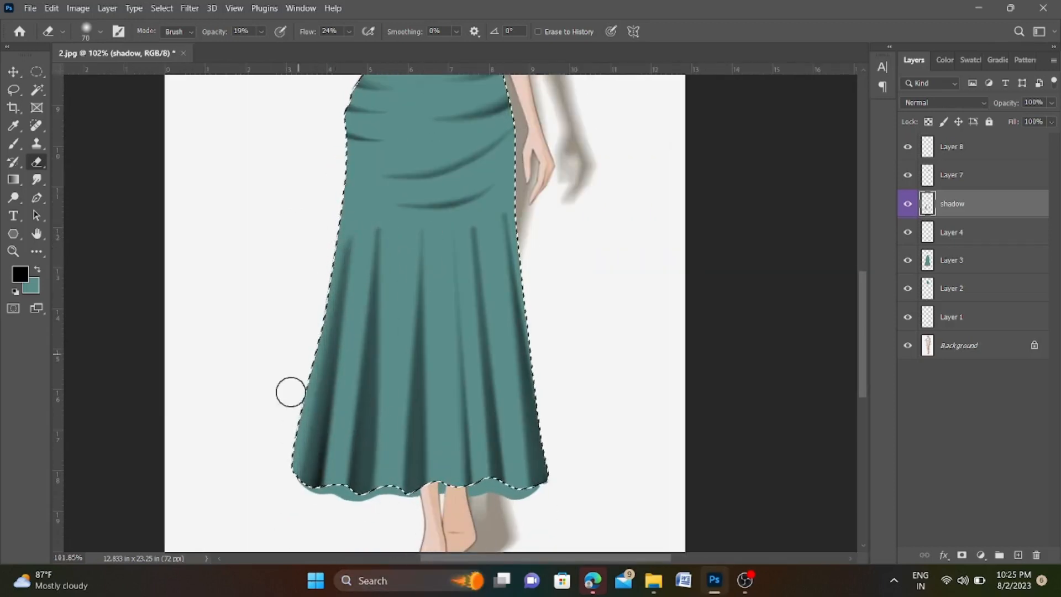
left_click_drag(395, 255, 387, 514)
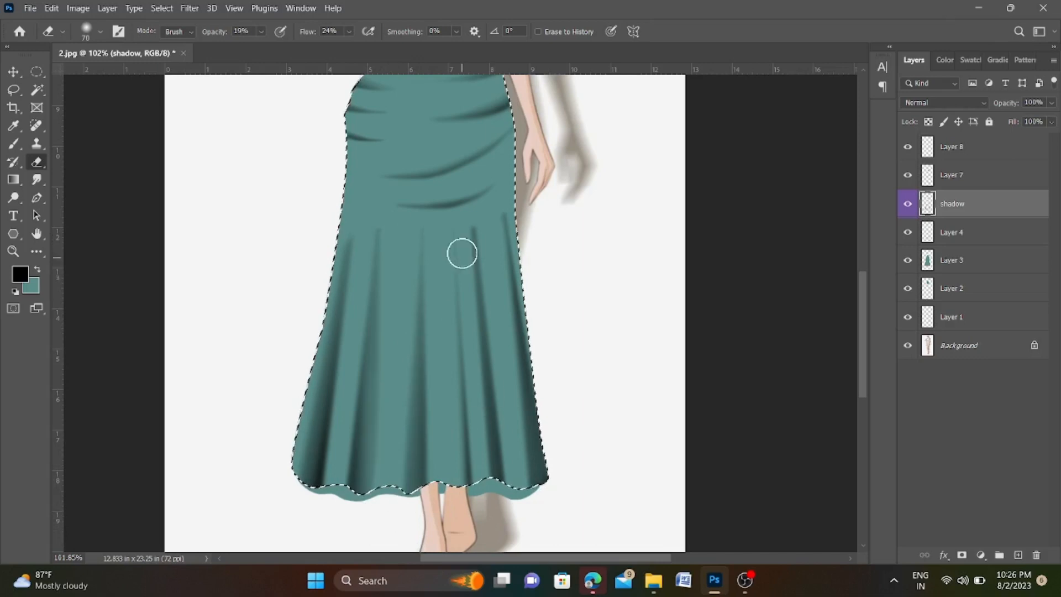
scroll(381, 230, "up", 3)
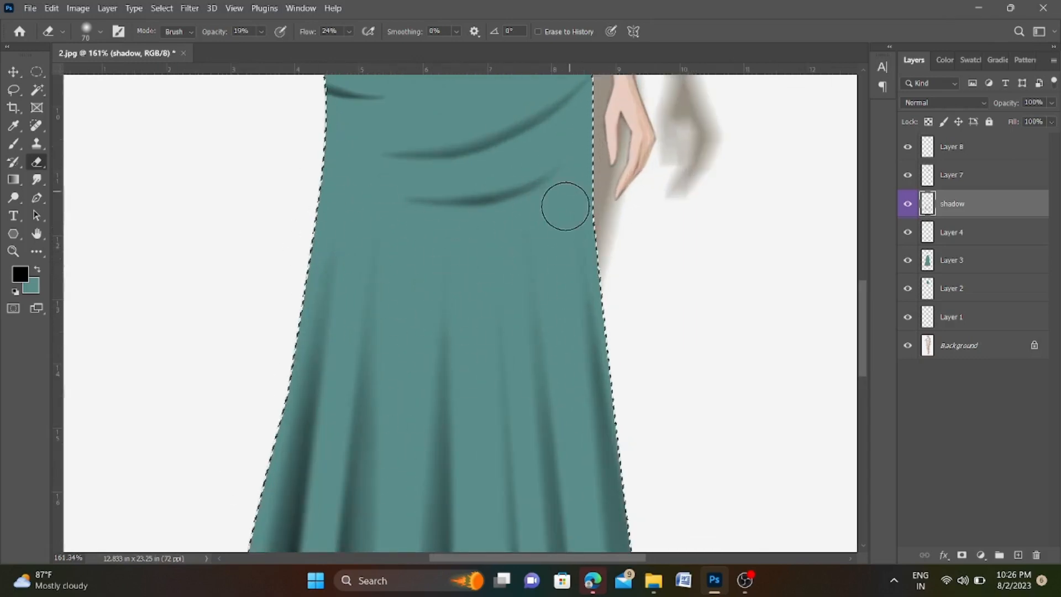
scroll(287, 279, "down", 4)
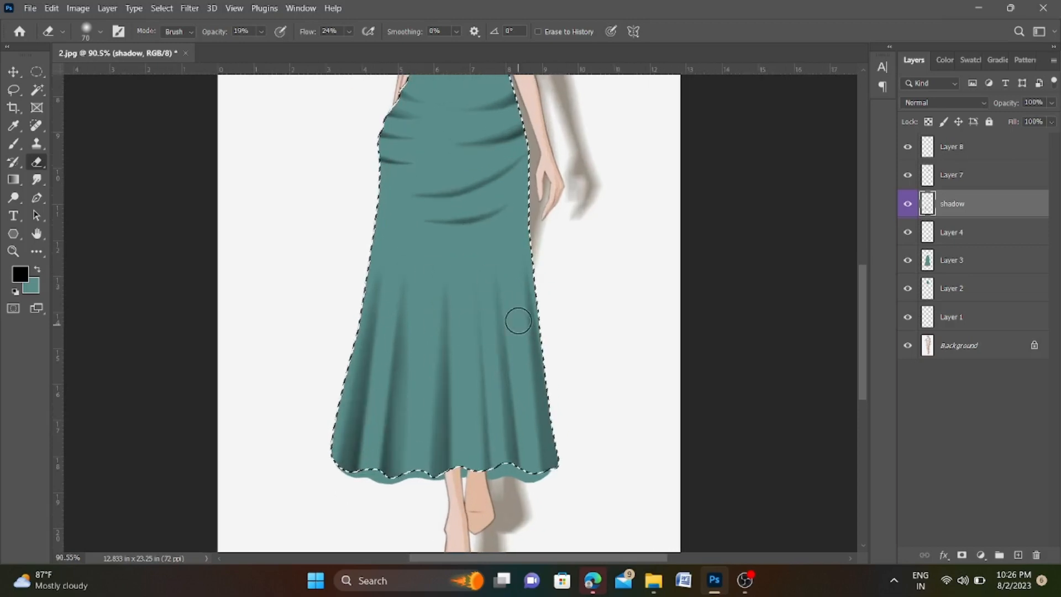
Step: Reset the Eraser to 100% opacity and 100% flow and make Layer 7 active
scroll(516, 320, "down", 2)
key("0")
key("shift+0")
key("z")
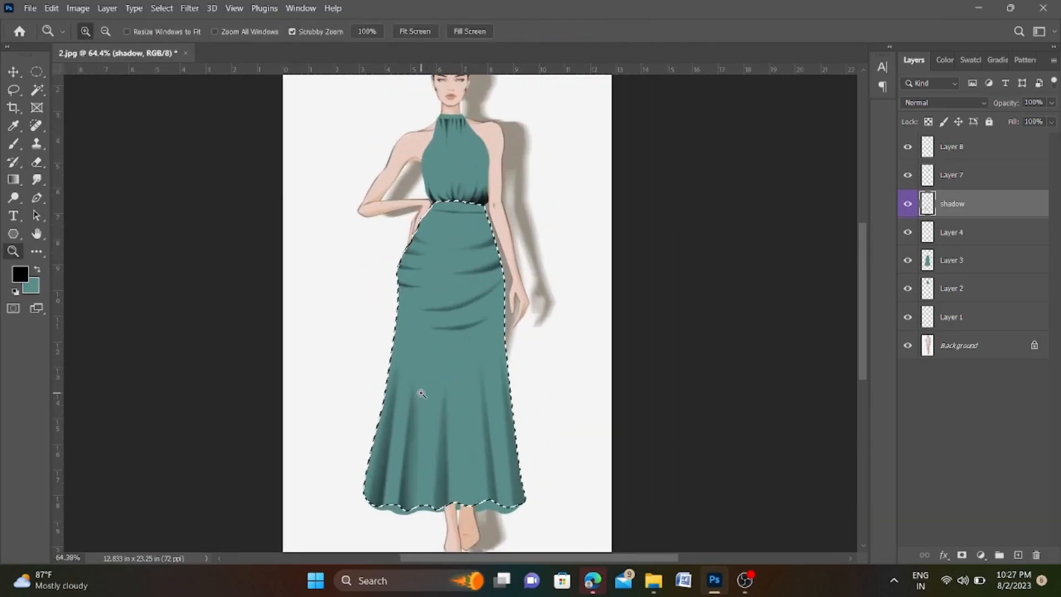
left_click(38, 163)
scroll(444, 243, "down", 4)
left_click(987, 178)
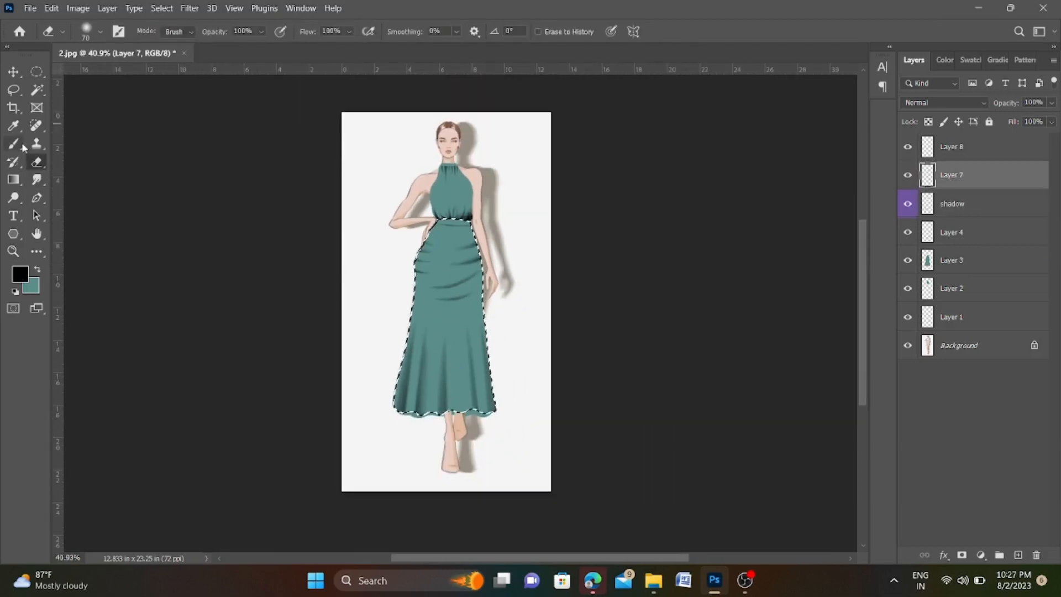
Step: Paint a black shadow down the right edge of the skirt on Layer 7 and trim it with the Eraser
left_click(15, 145)
scroll(460, 331, "up", 4)
left_click(495, 236)
left_click(486, 395, "shift")
left_click(36, 162)
left_click(482, 236)
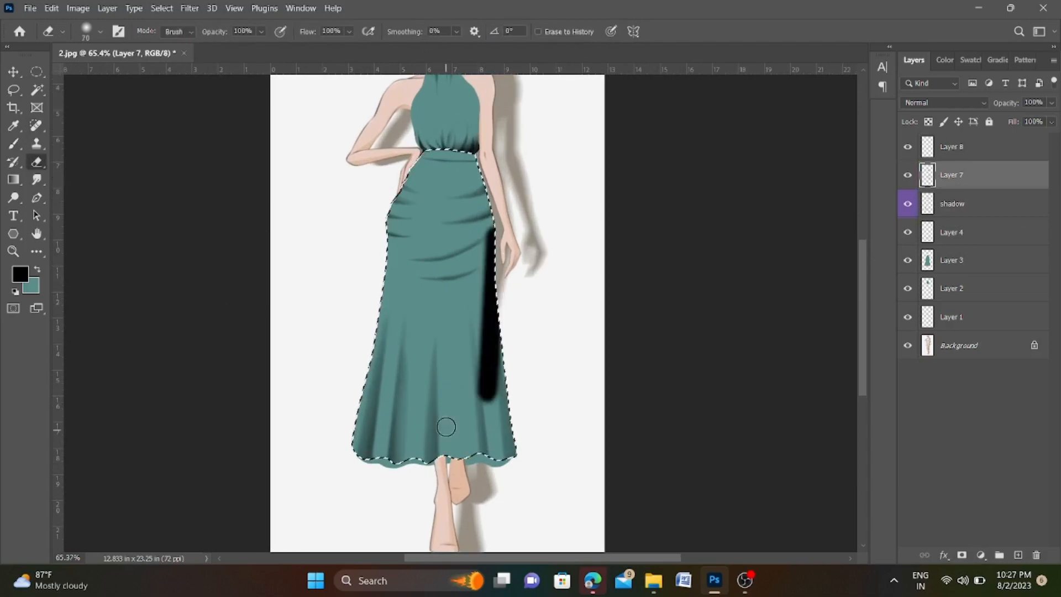
left_click(477, 404, "shift")
Step: Soften the right-edge skirt shadow with the Eraser at size 150, 38% opacity and 22% flow
scroll(431, 352, "down", 3)
left_click(13, 144)
left_click(37, 162)
left_click_drag(261, 31, 238, 46)
left_click(350, 32)
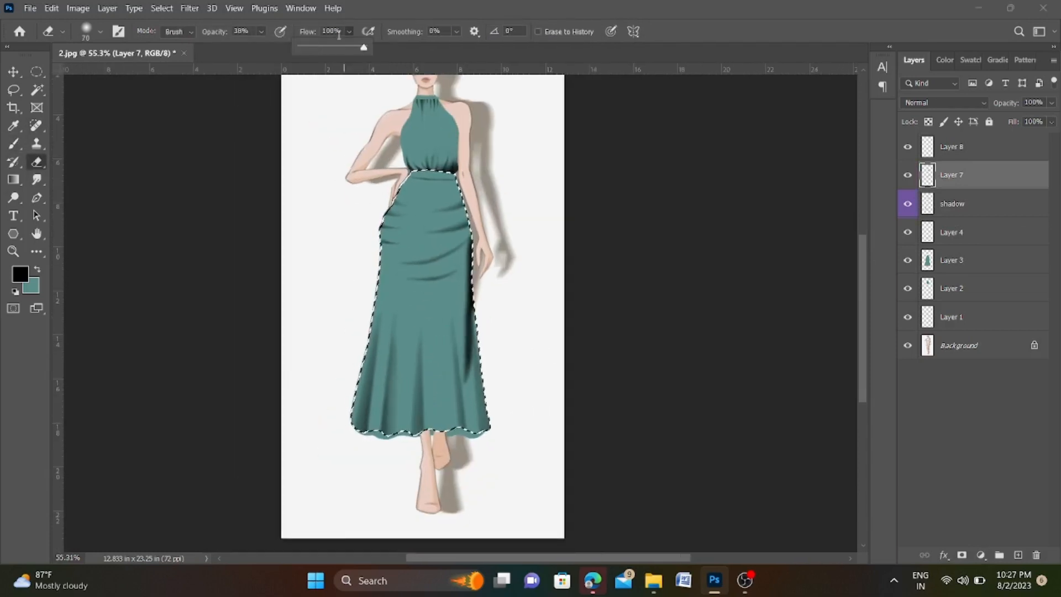
left_click_drag(363, 47, 315, 47)
key("bracketright")
key("bracketright")
key("bracketright")
key("bracketright")
key("bracketright")
scroll(459, 349, "up", 5)
left_click_drag(457, 260, 459, 379)
scroll(425, 409, "down", 2)
scroll(431, 415, "up", 2)
Step: Paint black shading inside the wavy underside of the hem on the shadow layer
left_click(984, 204)
left_click_drag(446, 420, 377, 467)
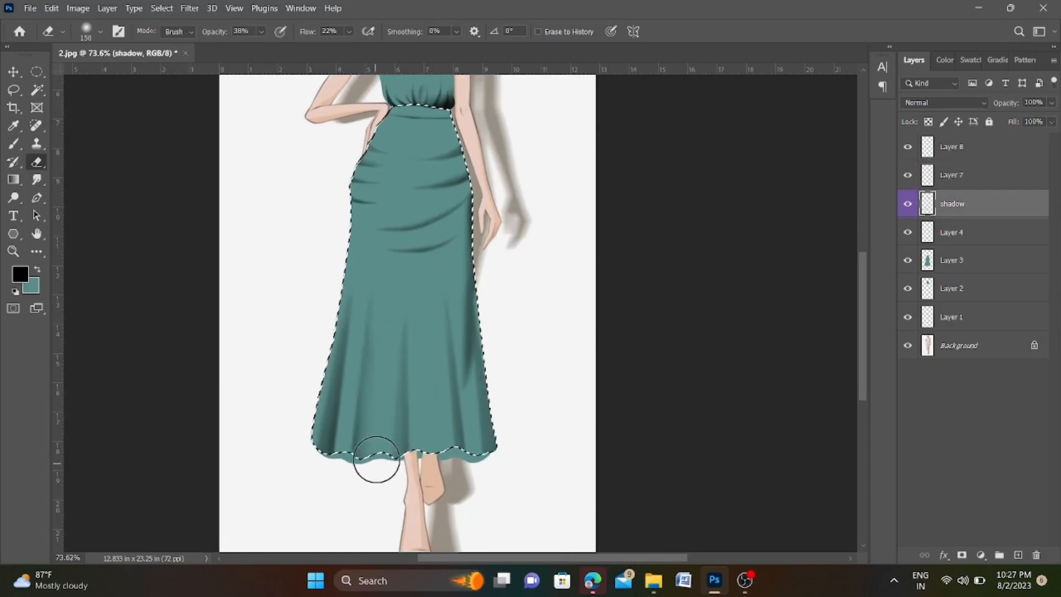
scroll(391, 427, "down", 4)
scroll(390, 492, "up", 3)
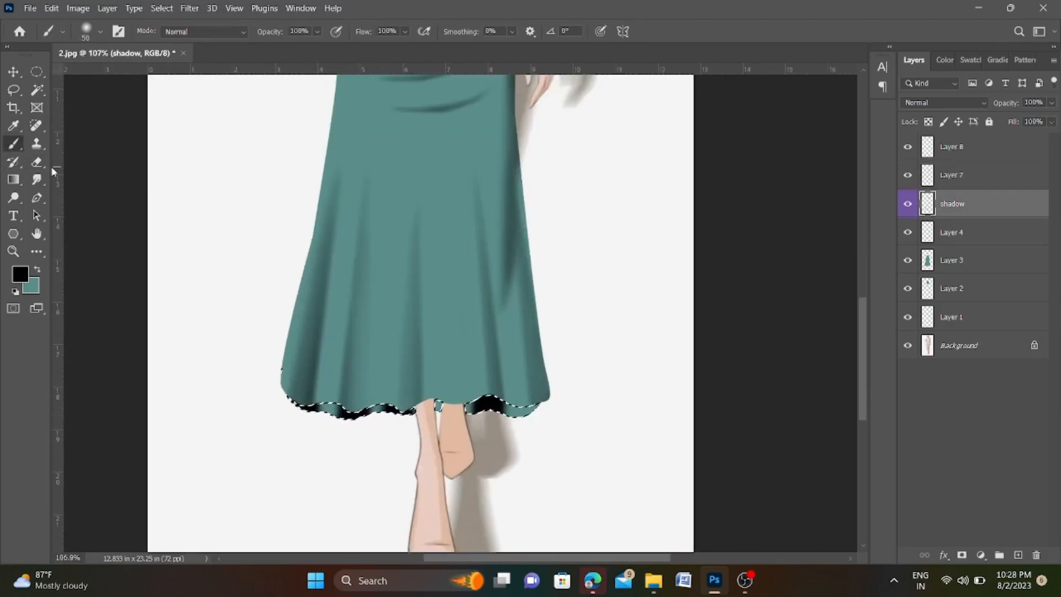
Step: Erase the black hem shading from the shadow layer with the Eraser at size 50, 100% opacity and 100% flow
left_click(261, 32)
left_click_drag(268, 47, 312, 46)
left_click(350, 31)
left_click_drag(353, 47, 404, 47)
left_click_drag(294, 393, 382, 412)
key("bracketleft")
key("bracketleft")
key("bracketleft")
key("bracketleft")
key("bracketleft")
key("bracketleft")
key("bracketleft")
left_click_drag(468, 395, 478, 410)
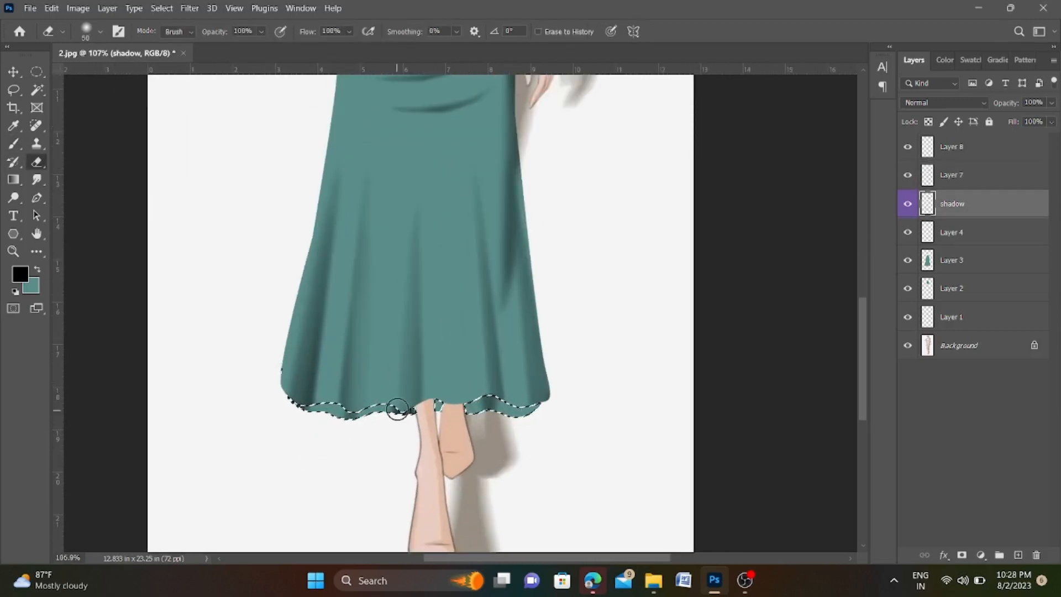
left_click_drag(398, 410, 389, 420)
Step: Brush black shading along the underside of the hem on Layer 7, trim it with the Eraser and deselect
scroll(390, 468, "down", 2)
left_click(952, 175)
key("b")
scroll(373, 409, "up", 4)
left_click_drag(267, 422, 655, 437)
key("e")
scroll(290, 533, "left", 1)
mouse_move(282, 442)
left_mouse_down()
mouse_move(403, 466)
mouse_move(599, 464)
mouse_move(658, 451)
left_mouse_up()
key("ctrl+d")
scroll(422, 499, "down", 5)
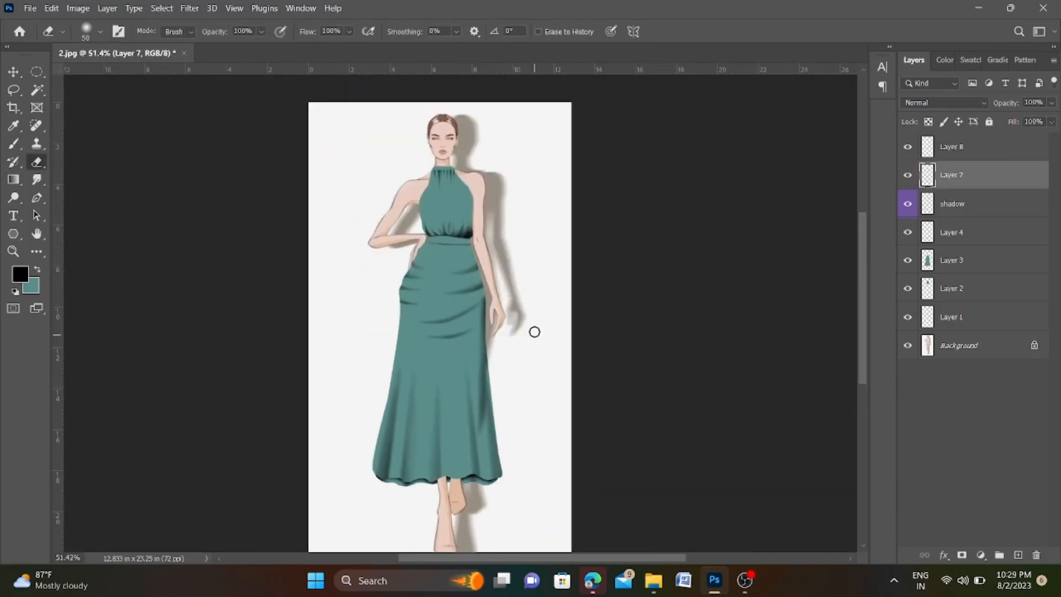
Step: Merge Layer 8, Layer 7 and the shadow layer, name the result "shadow" and give it the violet color label
left_click(970, 154)
left_click(990, 202, "shift")
key("ctrl+e")
right_click(967, 151)
left_click(995, 152)
double_click(953, 147)
type("shadow")
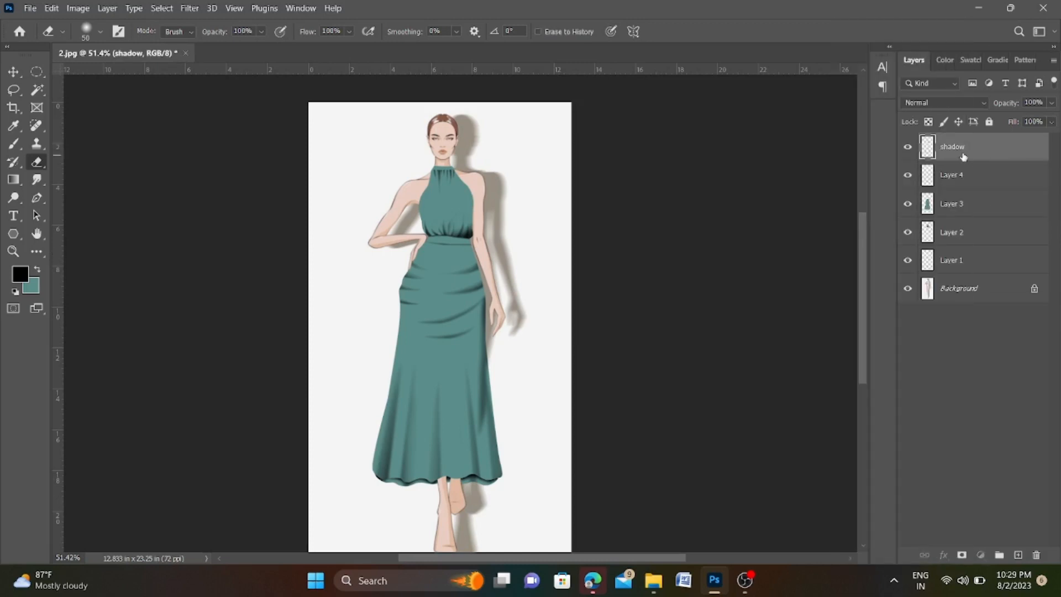
right_click(907, 157)
left_click(948, 262)
Step: Group Layer 4, Layer 3, Layer 2 and Layer 1 together
left_click(982, 178)
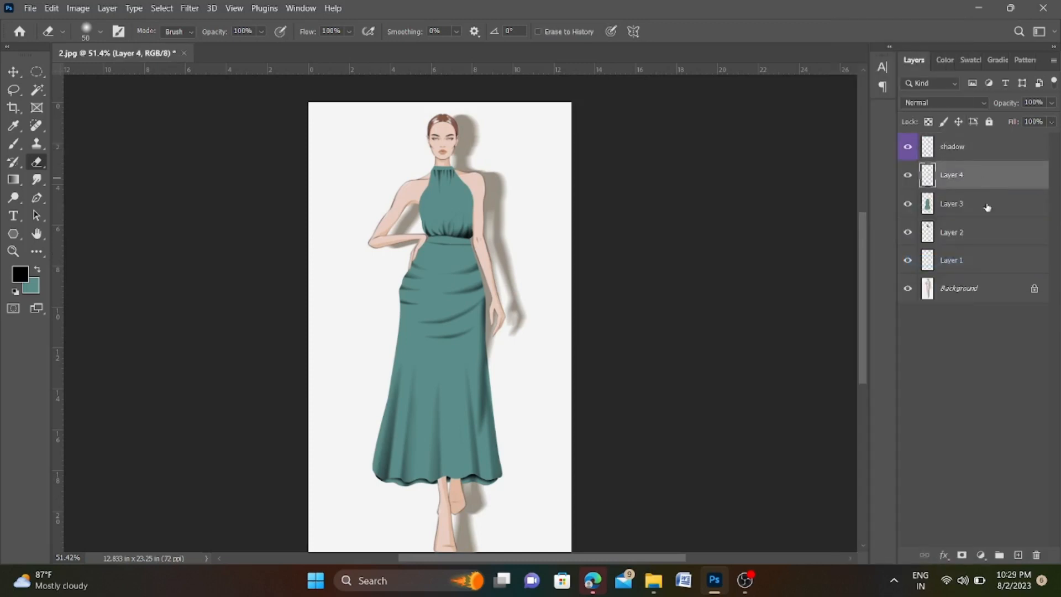
left_click(982, 268, "shift")
key("ctrl+g")
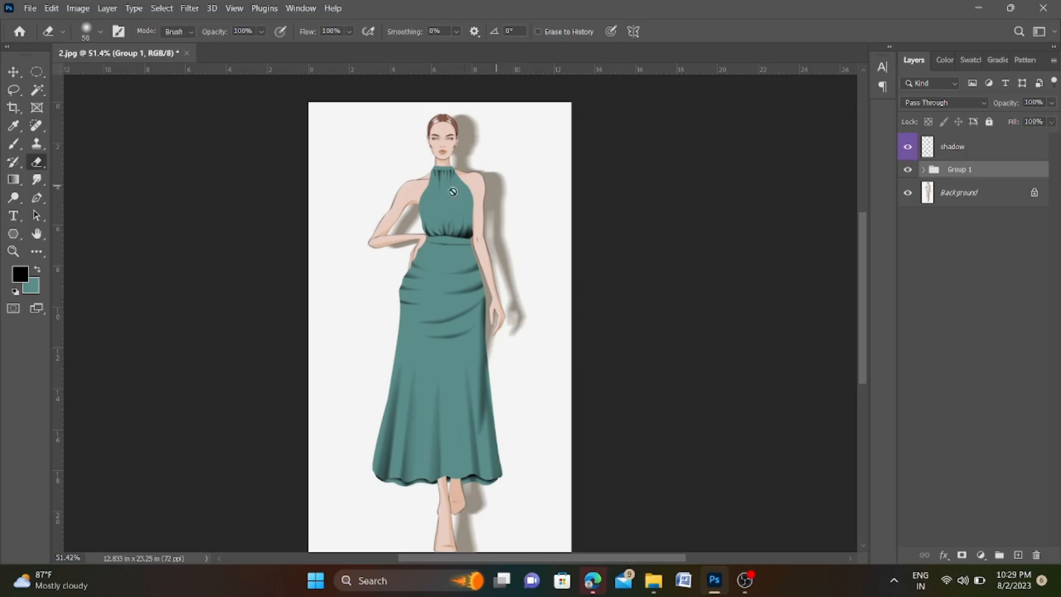
Step: Add a new layer and fill a square about 4.7 inches wide beside the bodice with dark red 7c0927
left_click(36, 71)
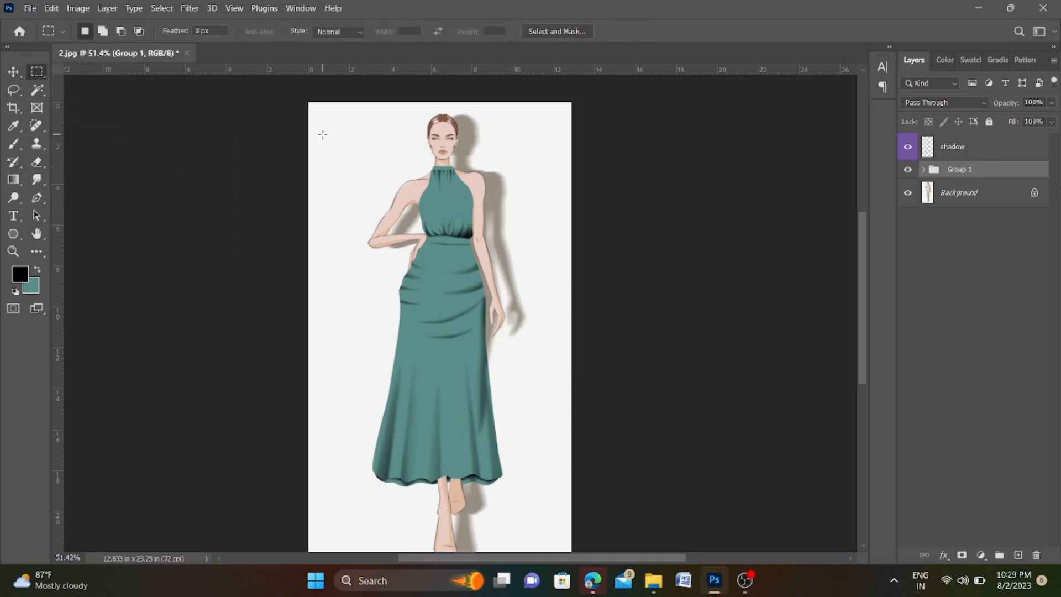
key("ctrl+shift+alt+n")
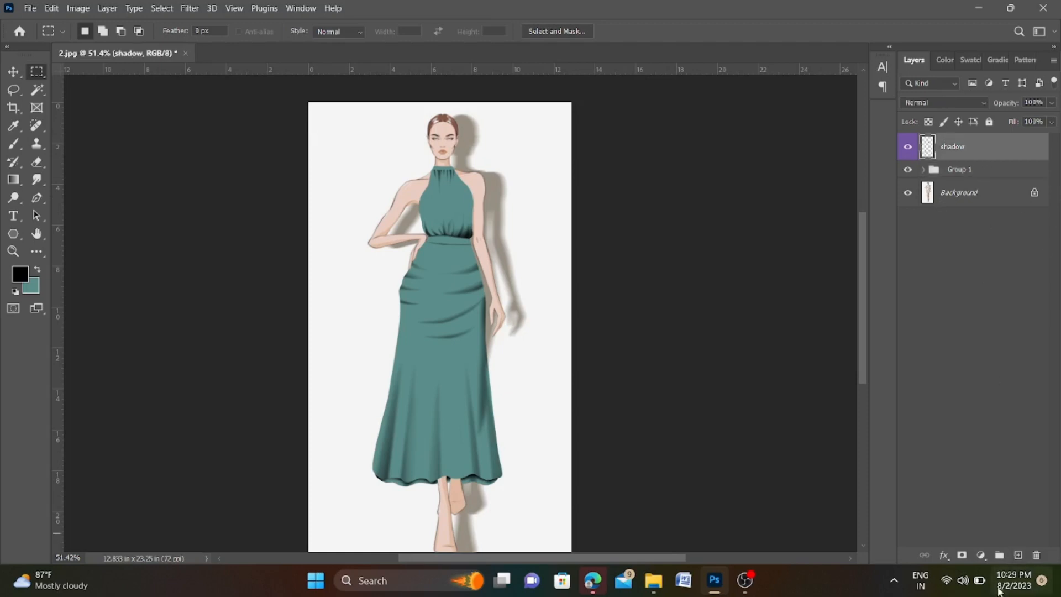
left_click_drag(334, 147, 430, 247)
left_click(22, 275)
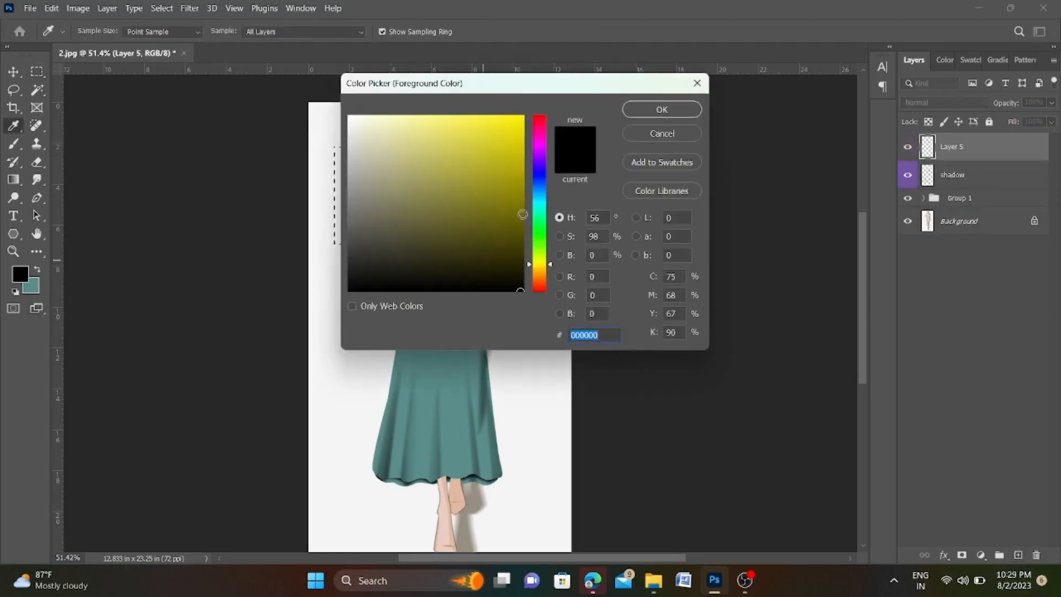
left_click_drag(537, 139, 537, 124)
left_click(510, 204)
left_click(647, 110)
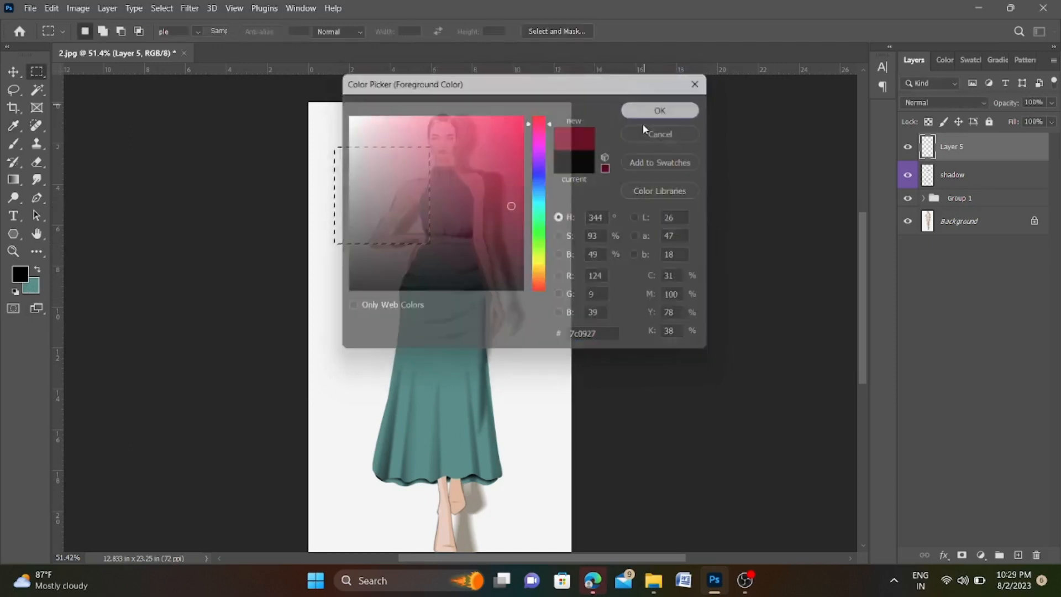
key("alt+BackSpace")
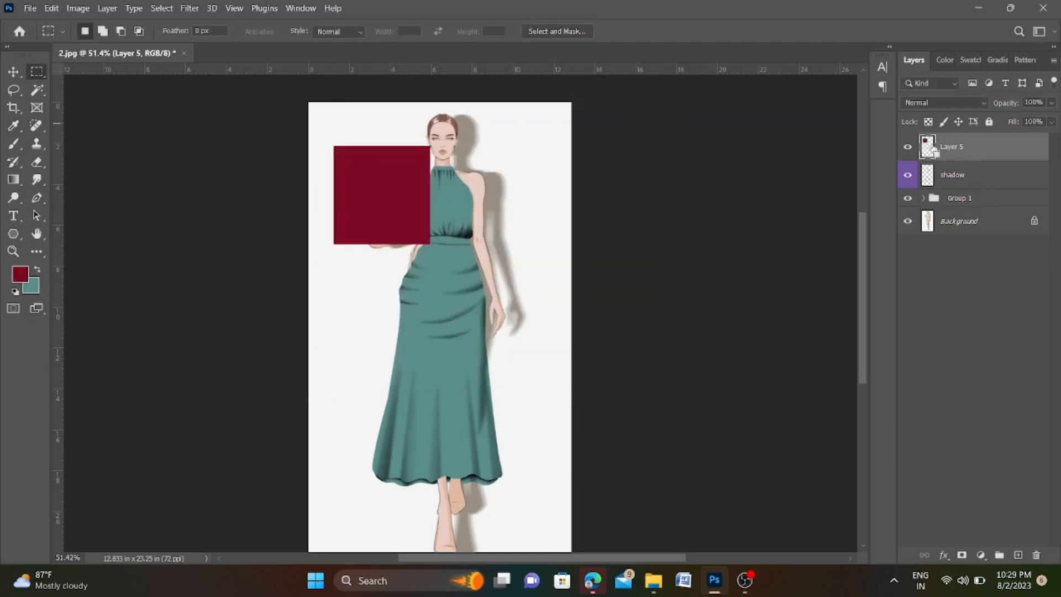
Step: Select the square's pixels and refill them with crimson a00b31
left_click(929, 146, "ctrl")
scroll(334, 177, "up", 5)
left_click(20, 274)
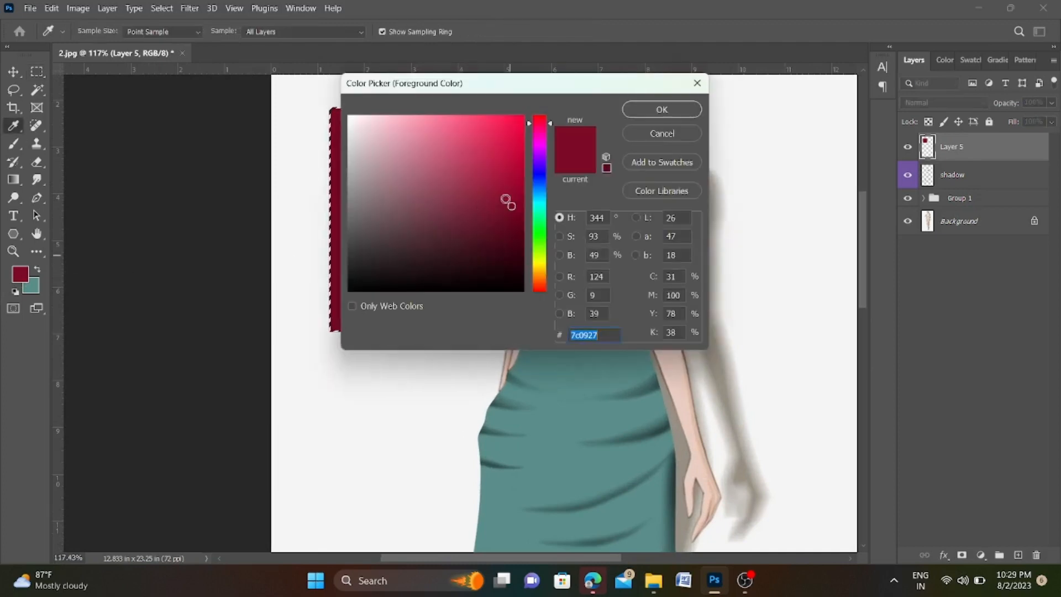
left_click(662, 109)
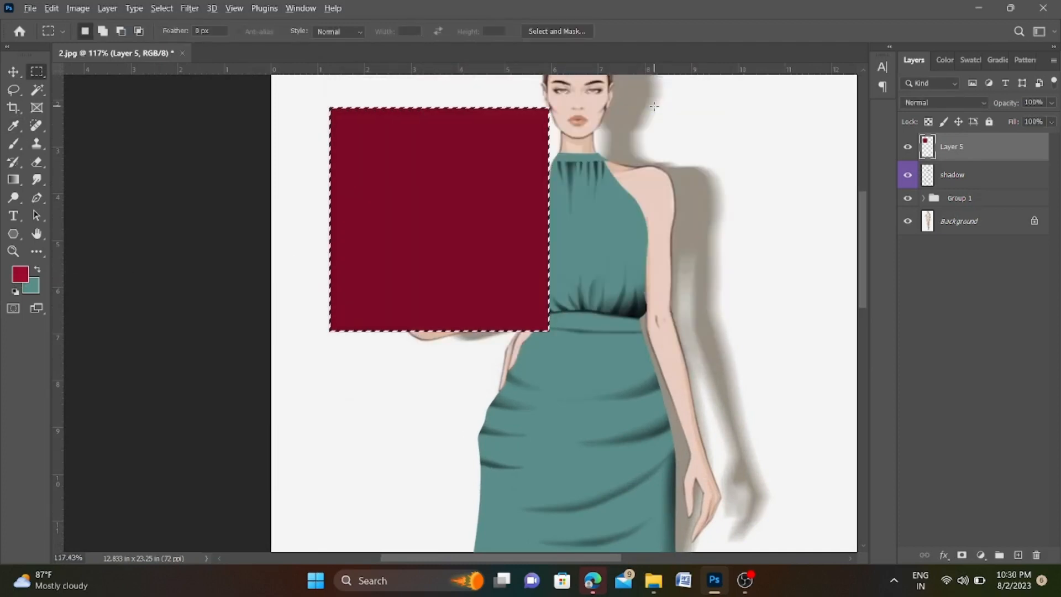
key("alt+BackSpace")
key("ctrl+d")
scroll(521, 209, "down", 5)
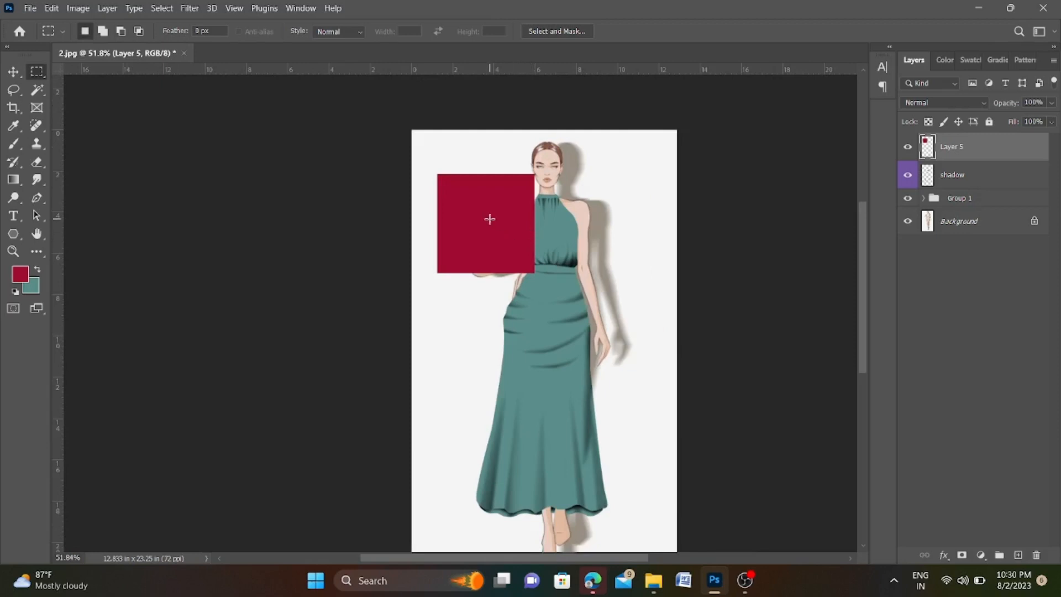
Step: Recolor the square with a purer red, leaving nothing selected
left_click(20, 276)
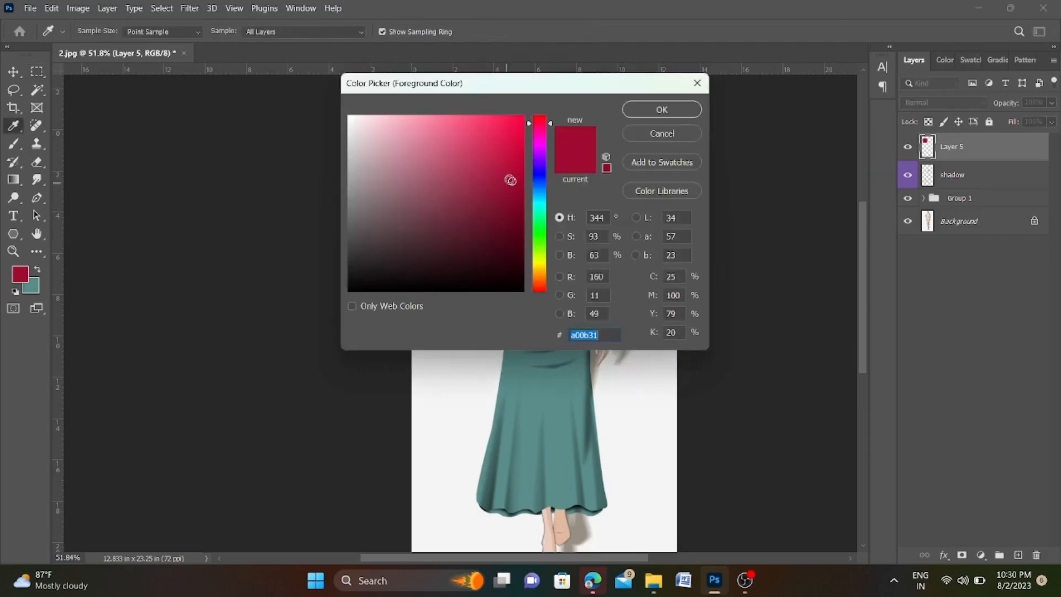
left_click(662, 110)
key("ctrl+d")
scroll(488, 176, "up", 4)
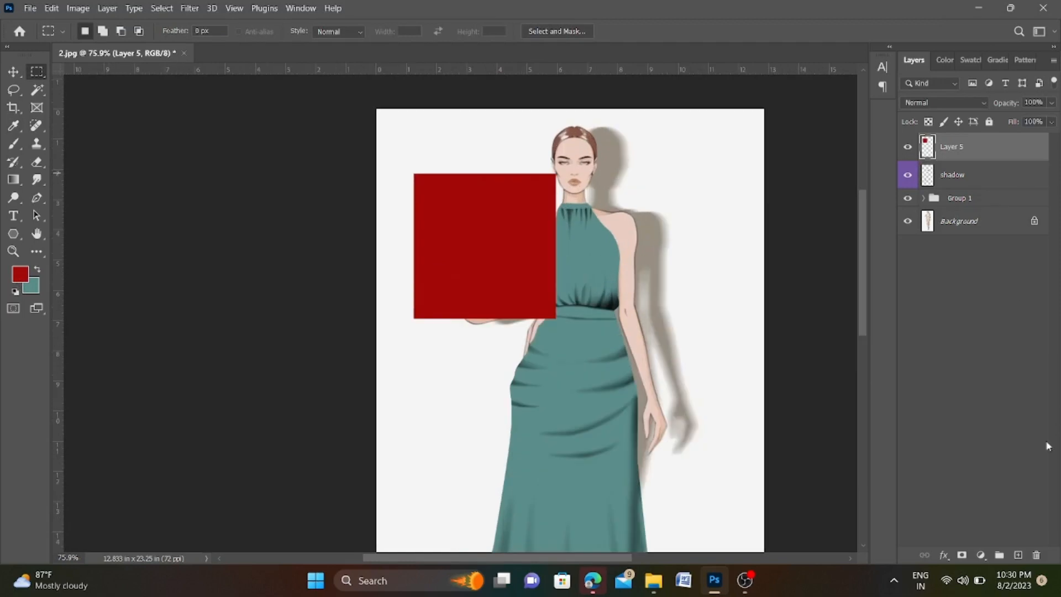
Step: Add a new layer above the locked red square layer, and set the foreground color to ffffff for an elliptical selection
left_click(1018, 556)
right_click(36, 71)
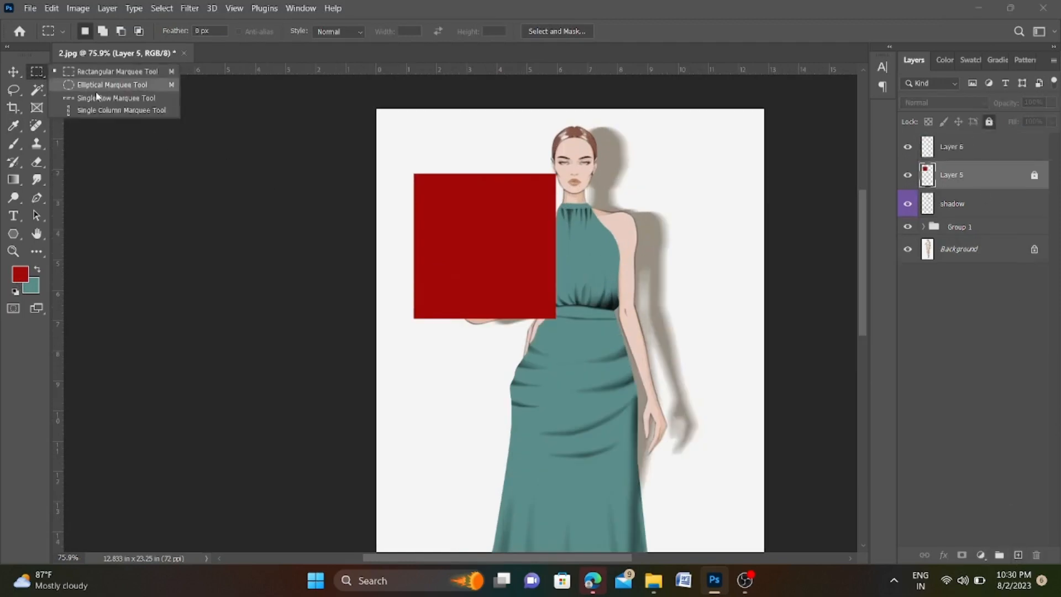
left_click(97, 85)
left_click(21, 279)
type("ffffff")
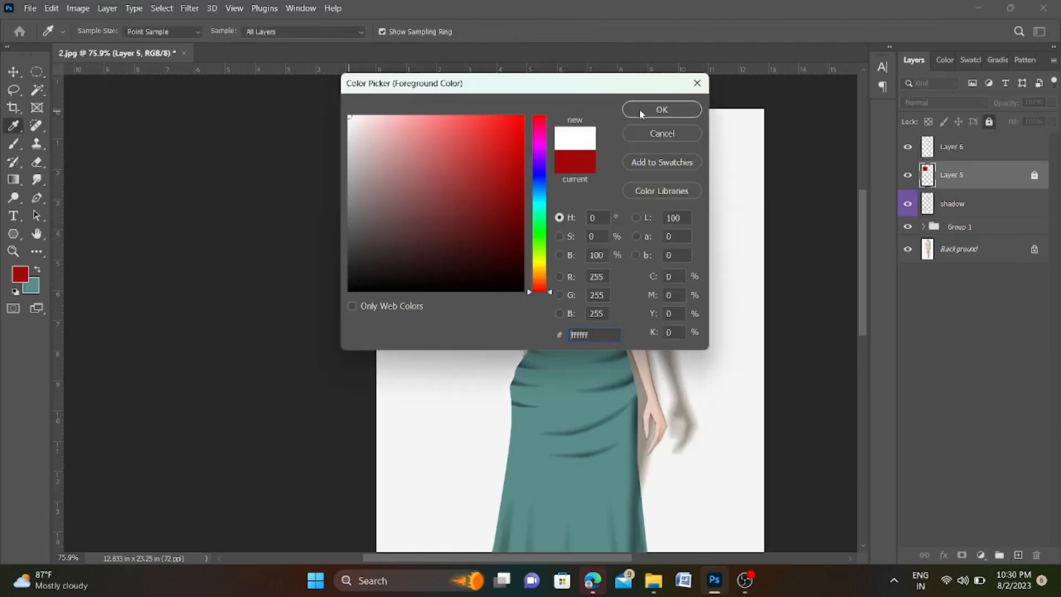
left_click(633, 109)
Step: Draw a tiny circular selection near the red square's upper-left corner and fill it with white on Layer 6
scroll(423, 168, "up", 5)
scroll(379, 162, "up", 5)
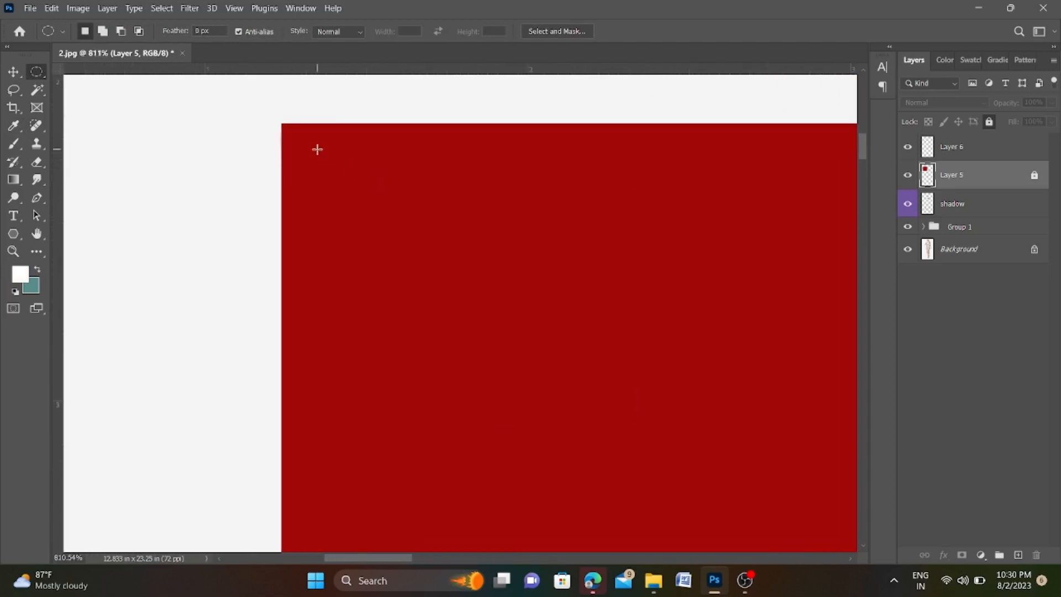
left_click_drag(313, 147, 329, 167)
left_click(946, 147)
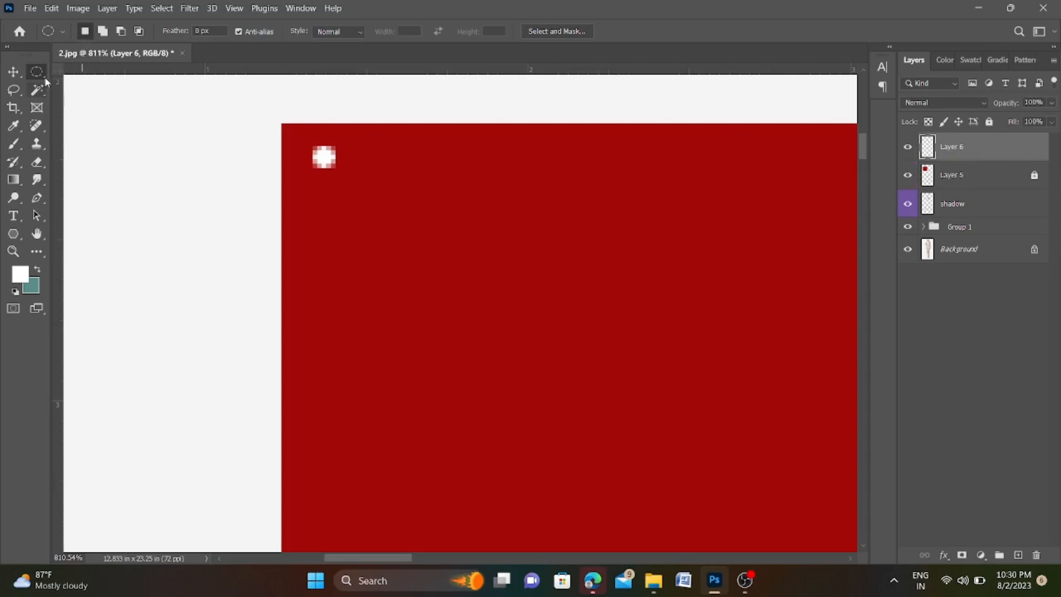
Step: Choose the Hard Round brush at 100% hardness, undo the oversized test dab and reduce the brush size to 10 px
left_click(14, 143)
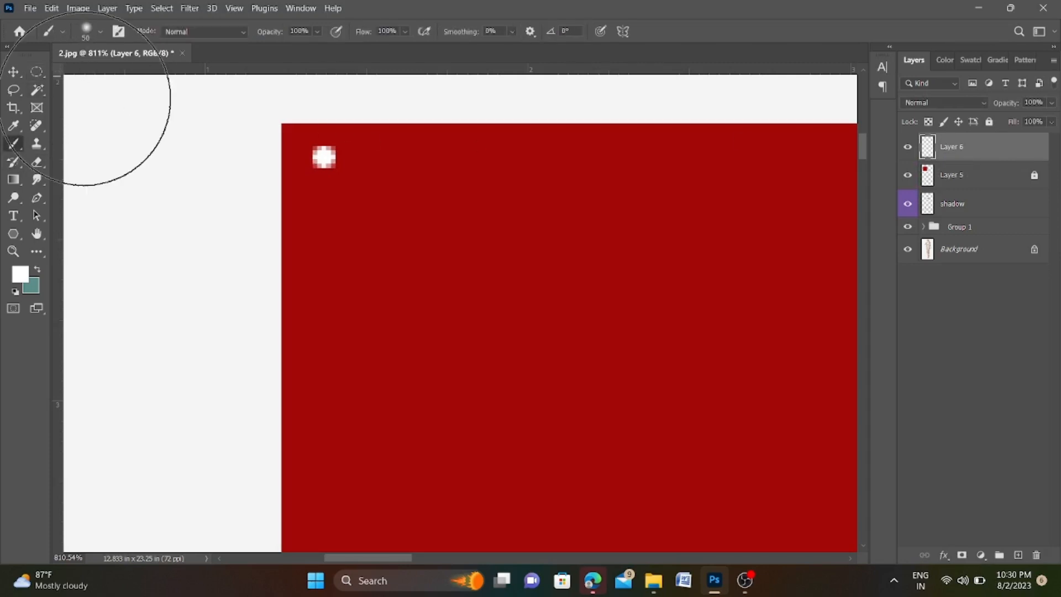
left_click(101, 32)
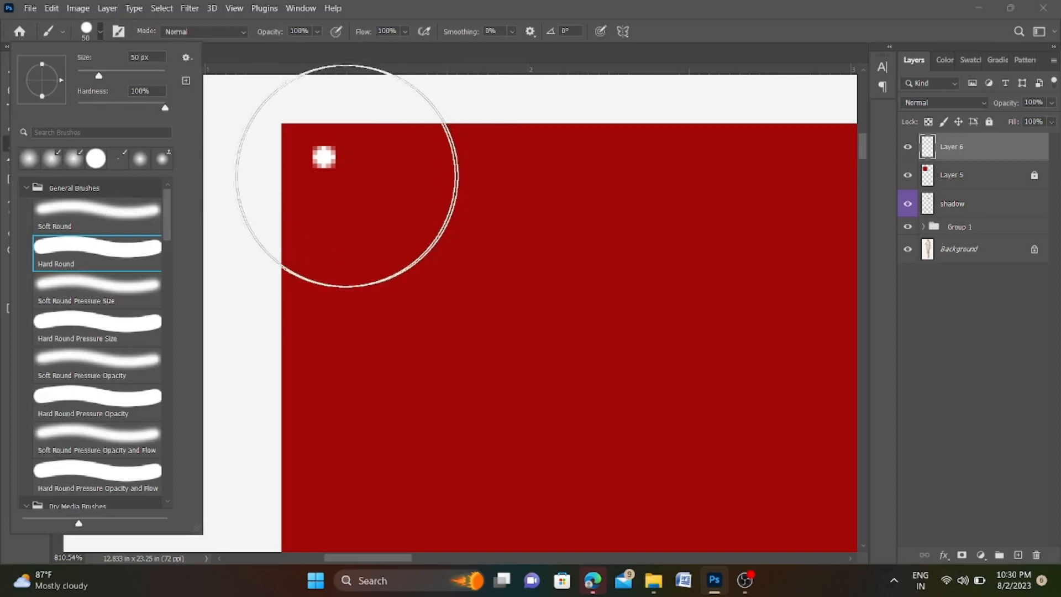
left_click(268, 202)
key("ctrl+z")
key("bracketleft")
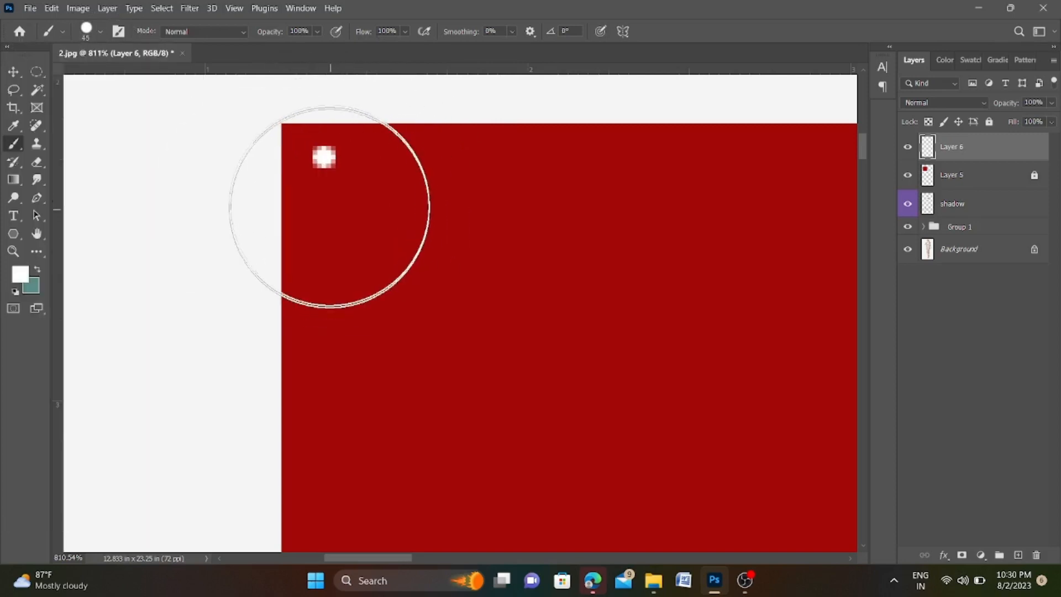
key("bracketleft")
key("bracketleft")
key("bracketleft")
key("bracketleft")
key("bracketleft")
key("bracketleft")
key("bracketleft")
Step: Review the brush preset options and the brush's tip shape and spacing settings
left_click(101, 32)
left_click(186, 58)
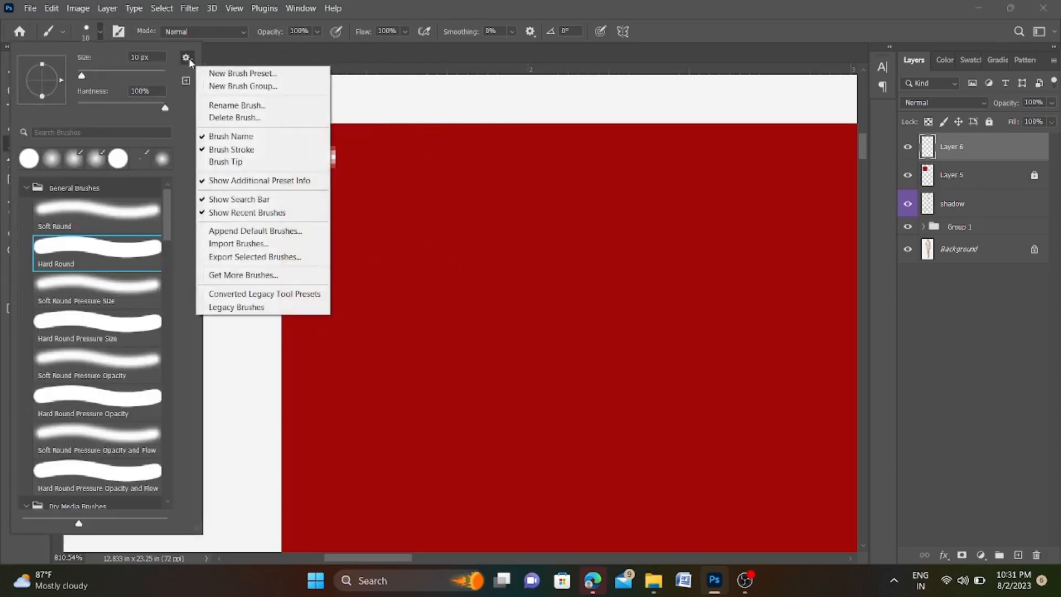
left_click(120, 33)
left_click(119, 33)
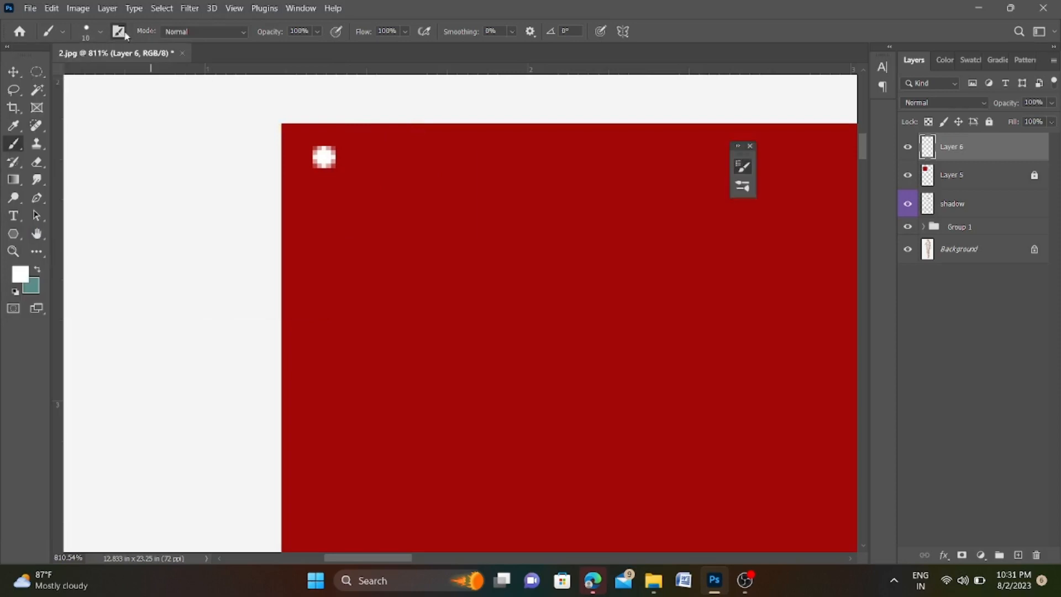
left_click(119, 33)
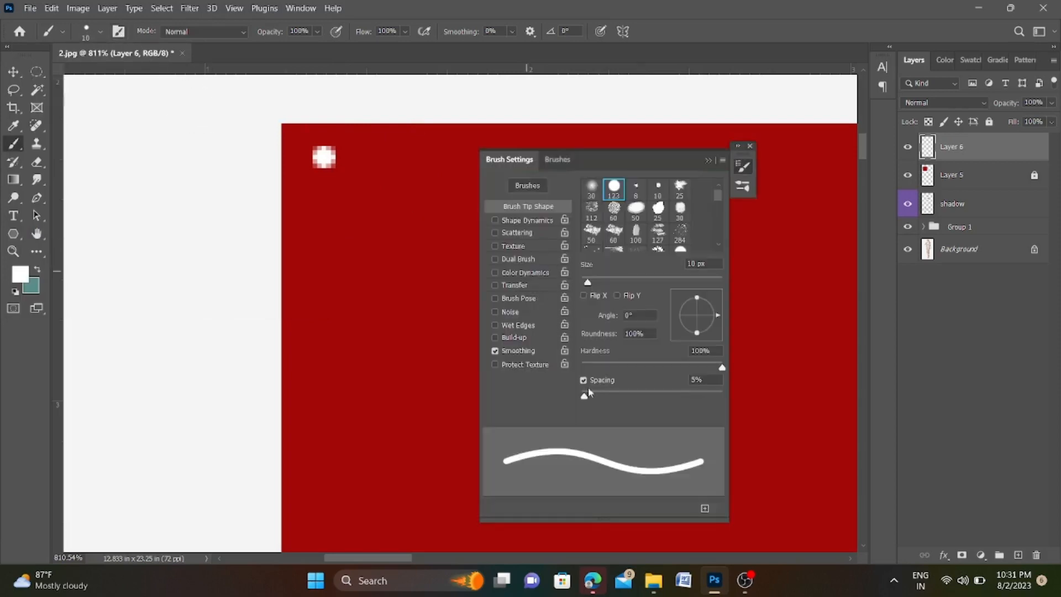
left_click(708, 161)
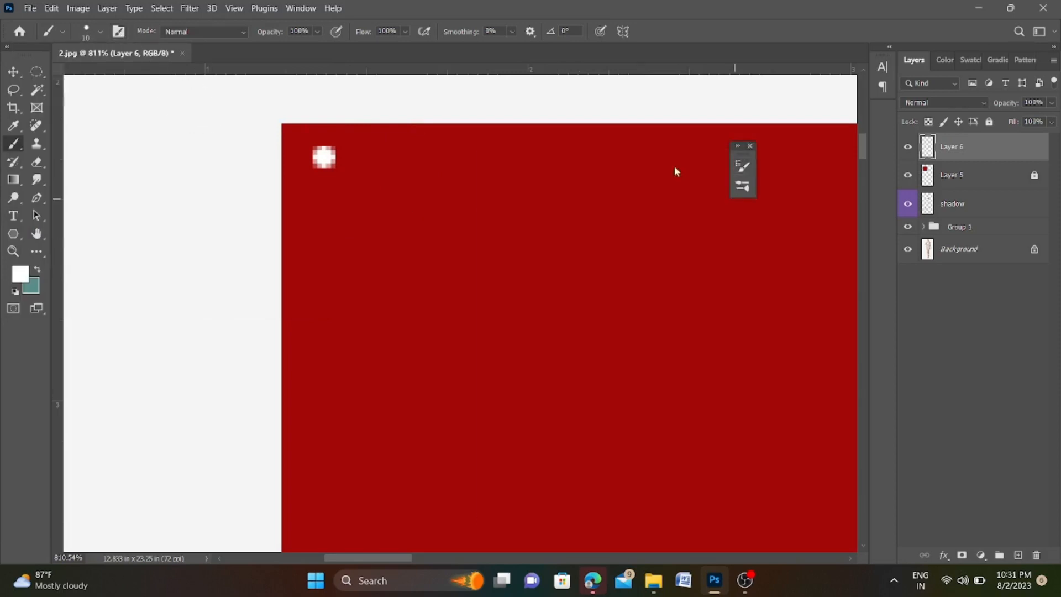
Step: Dab white over the small dot to enlarge it and switch to the Pencil tool
left_click(325, 157)
key("ctrl+z")
right_click(14, 145)
left_click(55, 158)
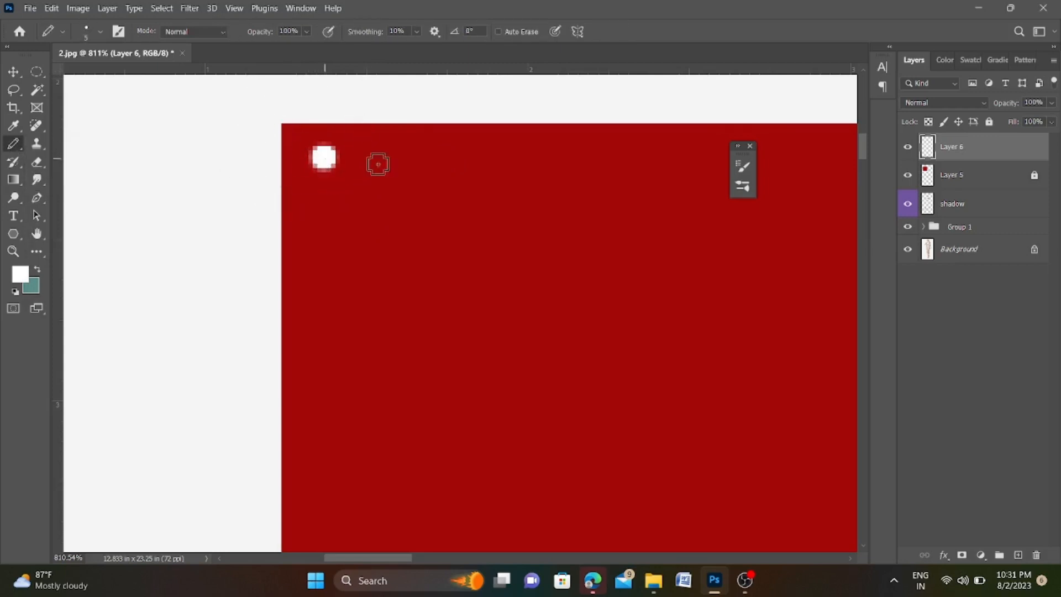
Step: Duplicate the white dot's layer and move the copy about 13 px to the right of the original
key("ctrl+j")
key("ctrl+t")
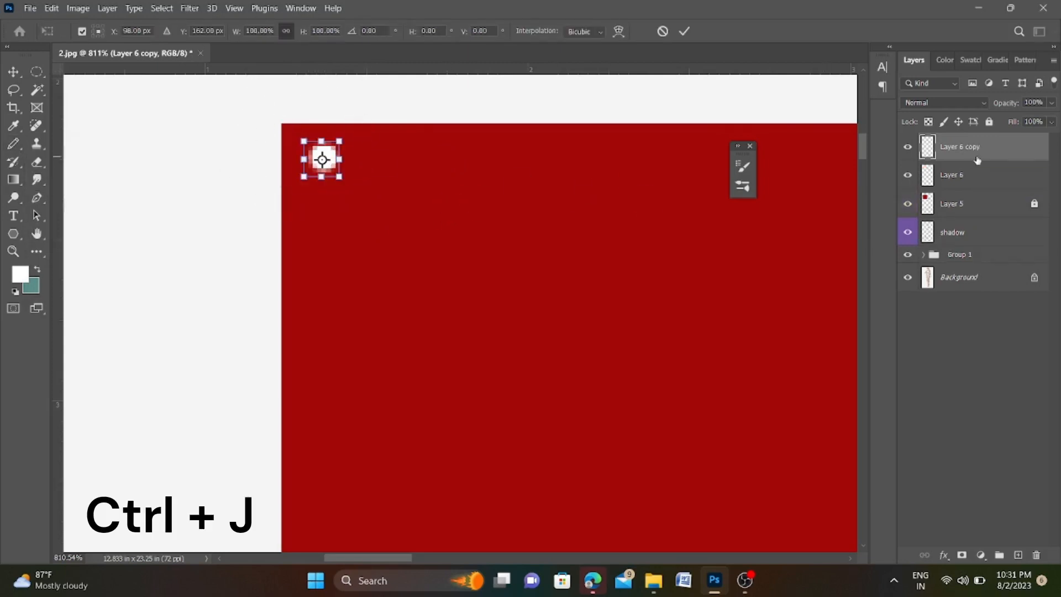
left_click_drag(335, 160, 391, 159)
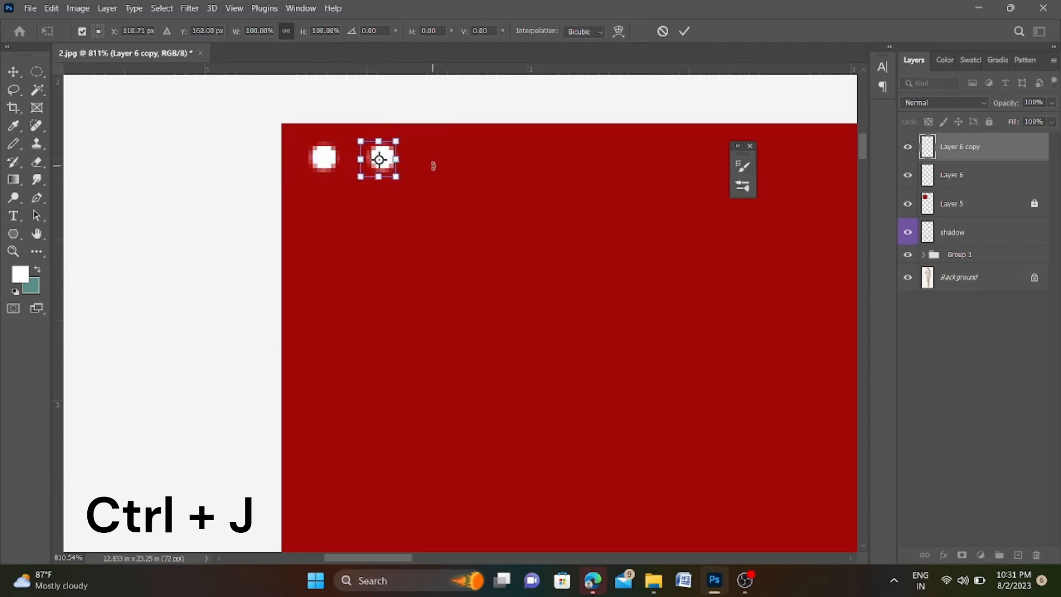
key("Return")
Step: Repeat the duplicate-and-move transform nine times to extend the row of evenly spaced white dots along the square's upper edge
key("ctrl+alt+shift+t")
key("ctrl+alt+shift+t")
key("ctrl+alt+shift+t")
key("ctrl+alt+shift+t")
key("ctrl+alt+shift+t")
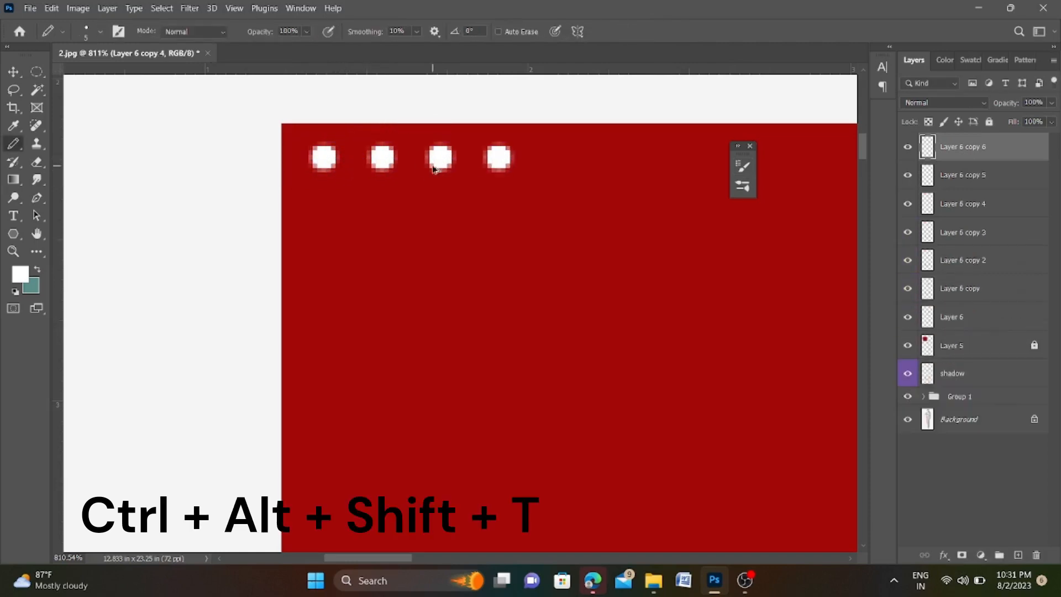
key("ctrl+alt+shift+t")
key("ctrl+alt+shift+t")
key("ctrl+alt+shift+t")
key("ctrl+alt+shift+t")
scroll(434, 165, "down", 6)
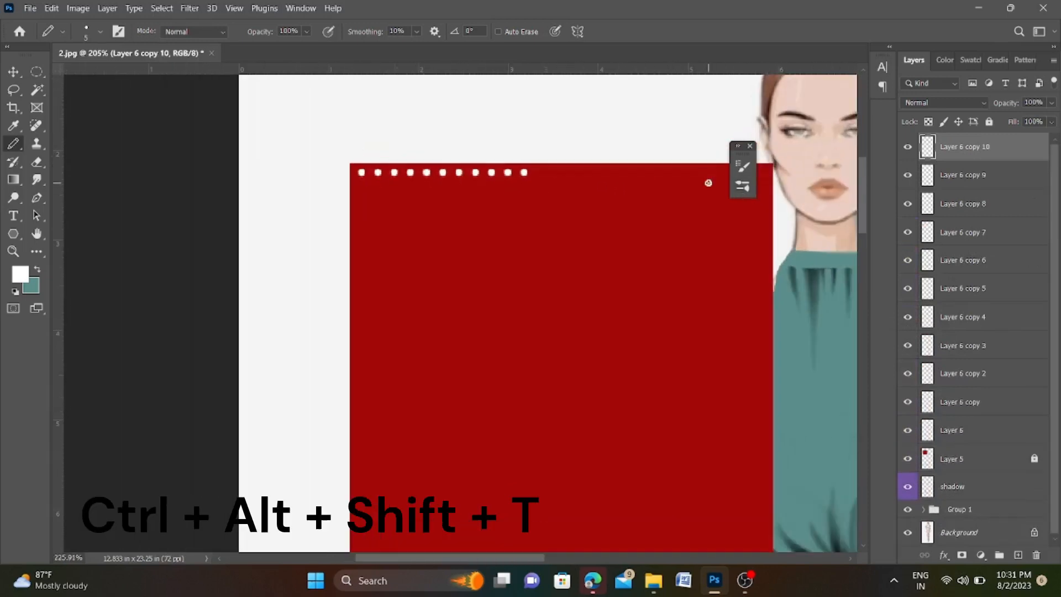
Step: Repeat the duplicate-and-move transform until the row of white dots spans the full width of the red square
key("ctrl+alt+shift+t")
key("ctrl+alt+shift+t")
key("ctrl+alt+shift+t")
key("ctrl+alt+shift+t")
key("ctrl+alt+shift+t")
key("ctrl+alt+shift+t")
key("ctrl+alt+shift+t")
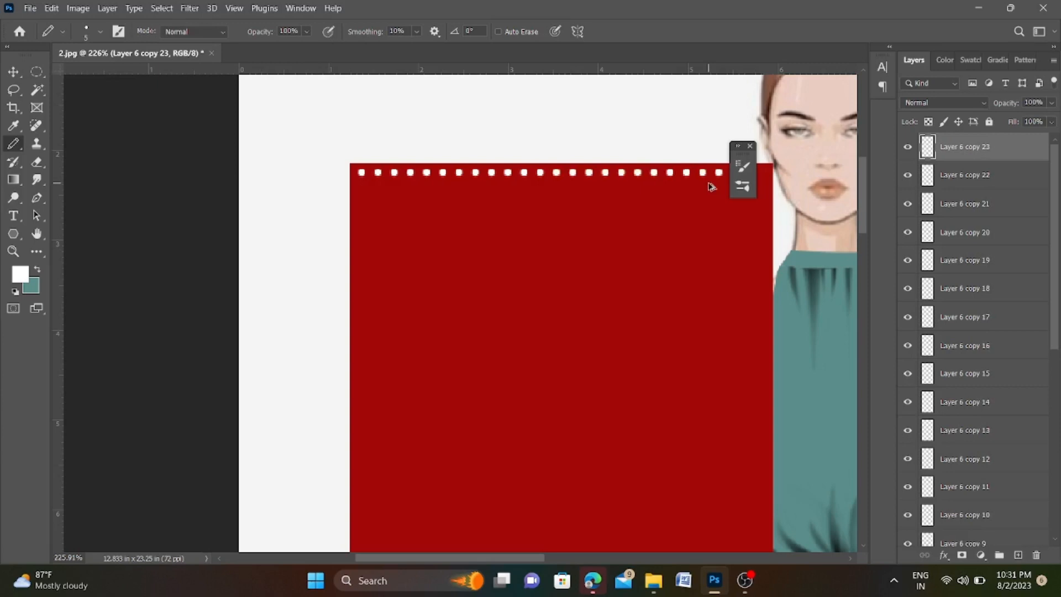
Step: Select all the dot layers from the newest copy down to Layer 6 and group them
scroll(708, 183, "down", 3)
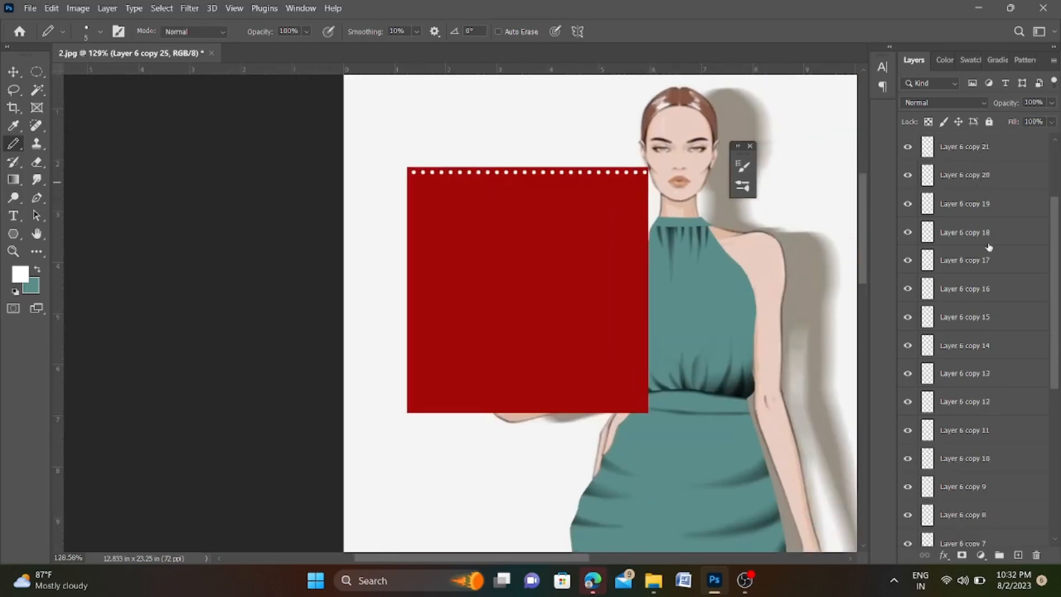
scroll(997, 257, "down", 5)
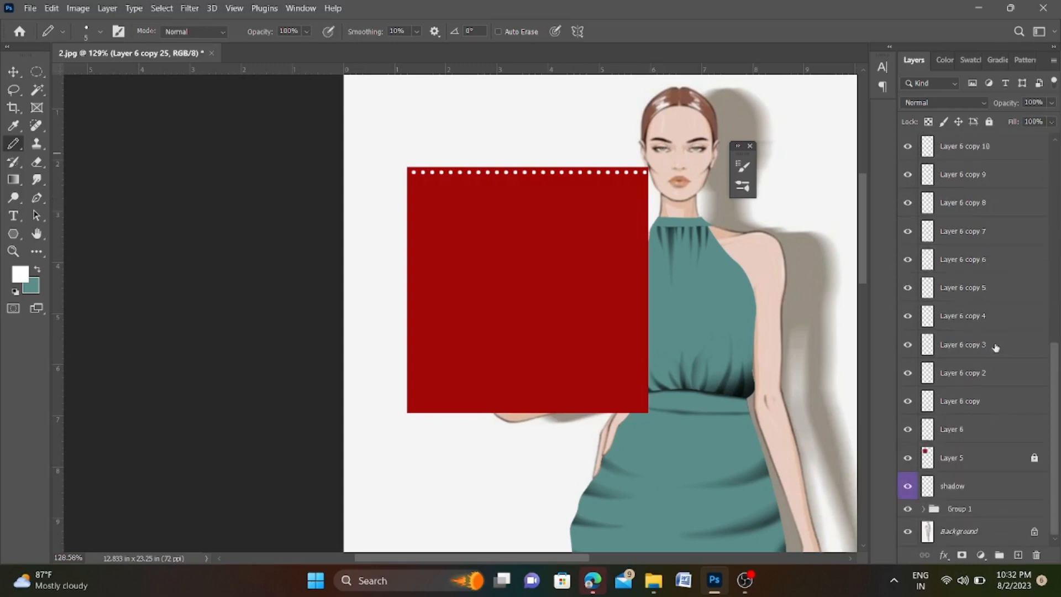
left_click(980, 436, "shift")
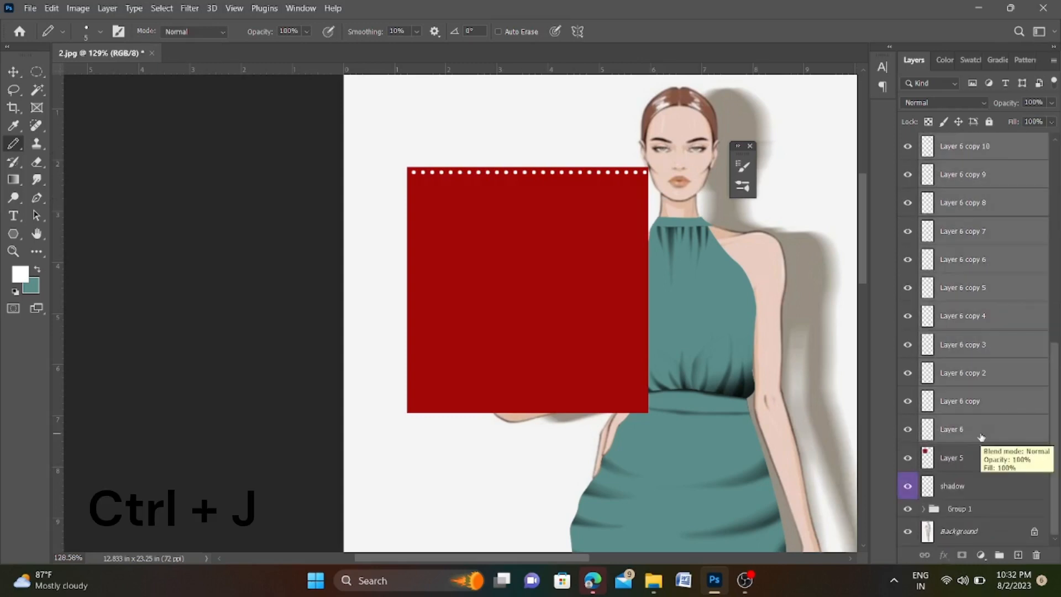
key("ctrl+g")
key("ctrl+t")
scroll(535, 173, "up", 3)
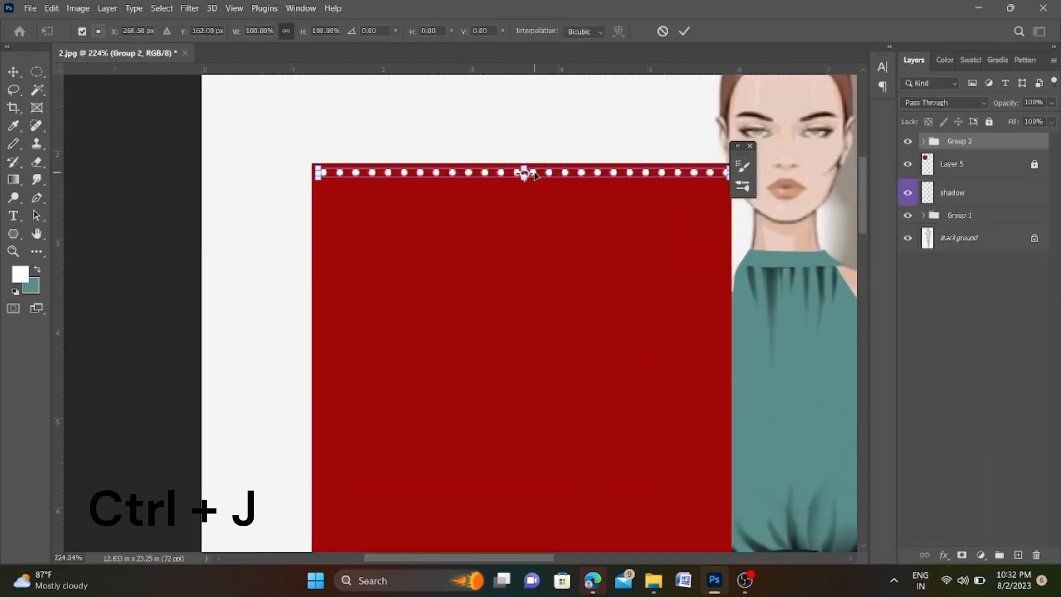
left_click_drag(534, 174, 534, 180)
key("ctrl+z")
Step: Duplicate the dot-row group and offset the copy about 10 px down and 7 px left for a staggered second row
left_click(1003, 142)
key("ctrl+j")
key("ctrl+t")
key("Down")
key("Down")
key("Down")
key("Down")
key("Down")
key("Down")
key("Down")
key("Down")
key("Down")
key("Down")
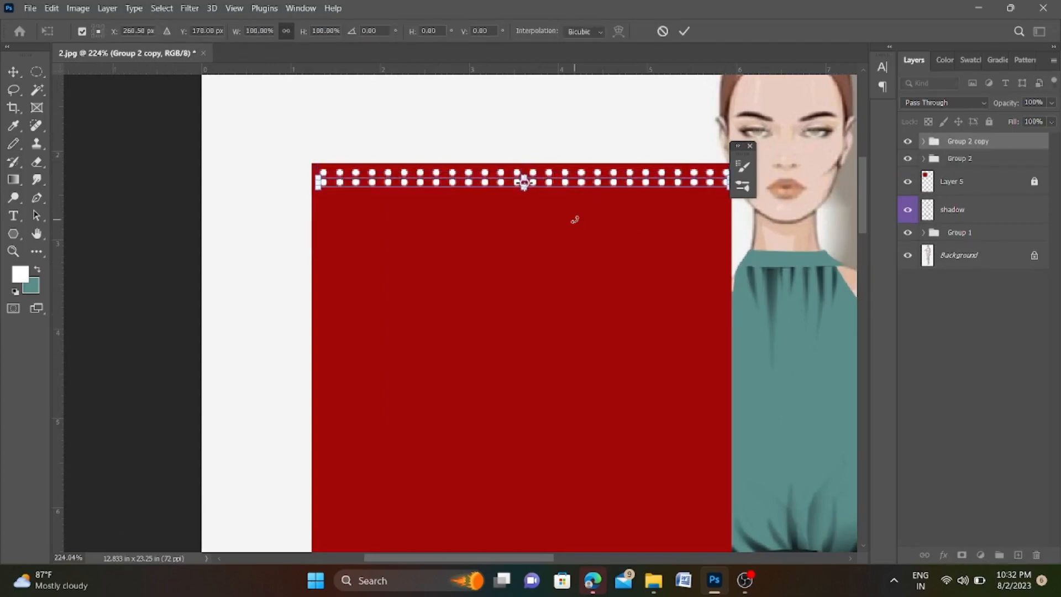
key("Left")
key("Left")
key("Left")
key("Left")
key("Left")
key("Left")
key("Left")
key("Return")
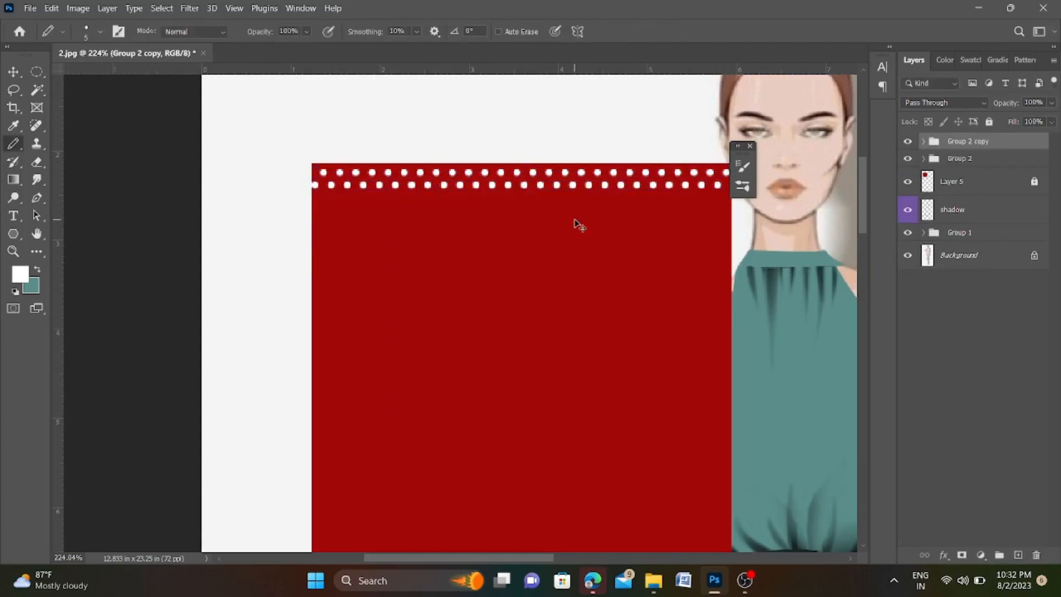
Step: Duplicate both staggered row groups together and move the copies about 18 px down
key("ctrl+shift+t")
key("ctrl+z")
left_click(999, 158)
left_click(999, 147, "shift")
key("ctrl+j")
key("ctrl+t")
key("Down")
key("Down")
key("Down")
key("Down")
key("Down")
key("Down")
key("Down")
key("Down")
key("Down")
key("Down")
key("Down")
key("Down")
key("Down")
key("Down")
key("Down")
key("Down")
key("Down")
key("Down")
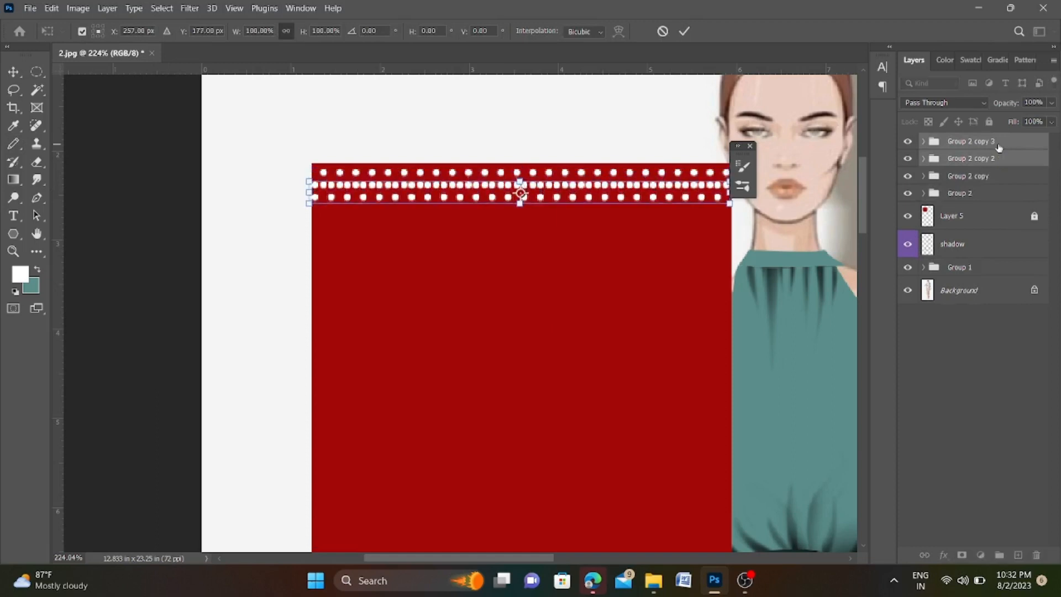
key("Return")
Step: Try repeating the last move on the two copied dot rows, and undo both repeats
key("b")
key("ctrl+shift+t")
key("ctrl+shift+t")
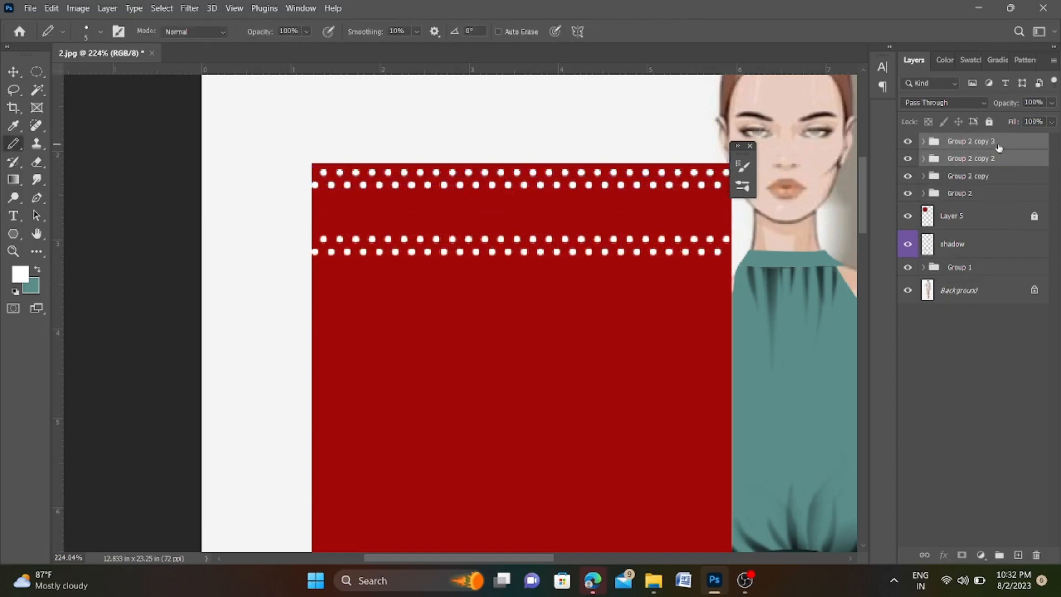
key("ctrl+z")
key("ctrl+z")
Step: Duplicate all four dot-row groups and repeat the downward move on the copies
left_click(1009, 197, "shift")
key("ctrl+j")
key("ctrl+shift+t")
key("ctrl+shift+t")
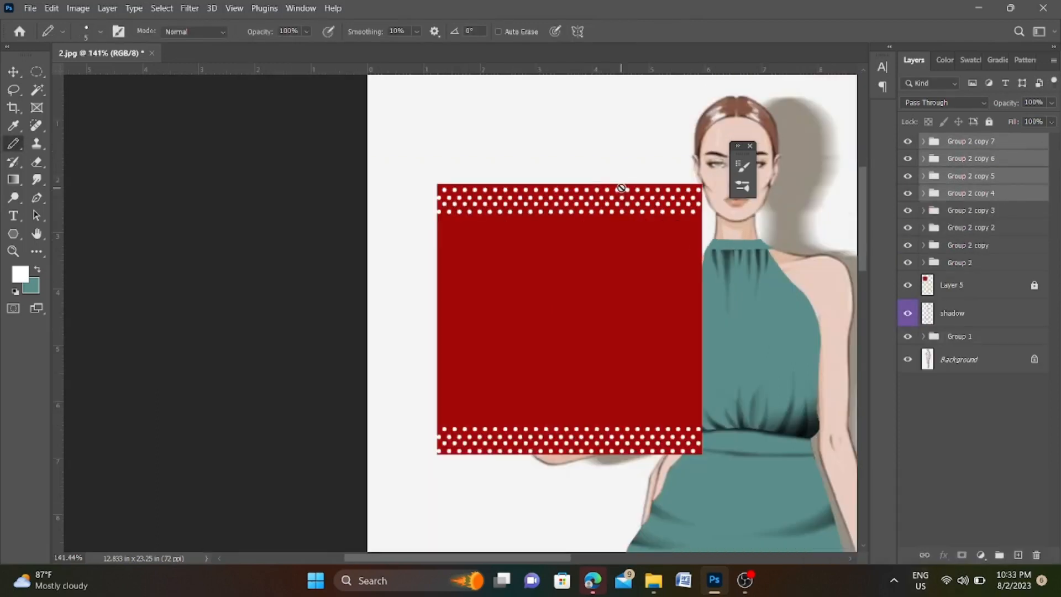
Step: Try repeating the downward move on all eight dot-row groups
scroll(652, 381, "up", 2)
left_click(1009, 266, "shift")
key("ctrl+shift+t")
key("ctrl+shift+t")
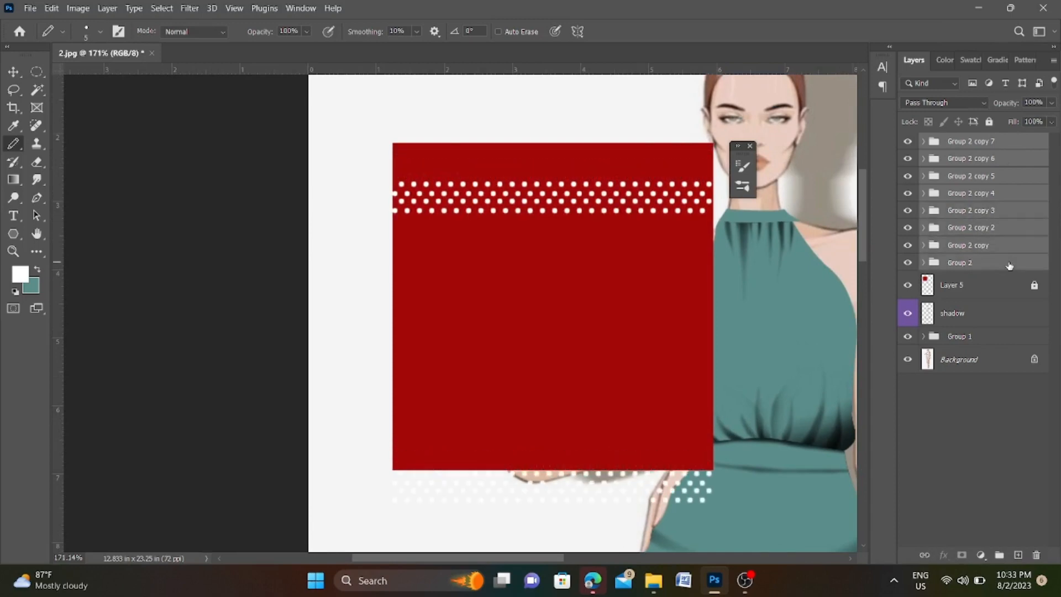
Step: Undo the repeated moves until the dot rows sit together again along the square's upper edge
key("ctrl+z")
key("ctrl+z")
key("ctrl+z")
key("ctrl+z")
key("ctrl+z")
key("ctrl+z")
key("ctrl+z")
key("ctrl+z")
key("ctrl+z")
key("ctrl+z")
key("ctrl+z")
key("ctrl+z")
key("ctrl+z")
key("ctrl+z")
key("ctrl+z")
key("ctrl+z")
key("ctrl+z")
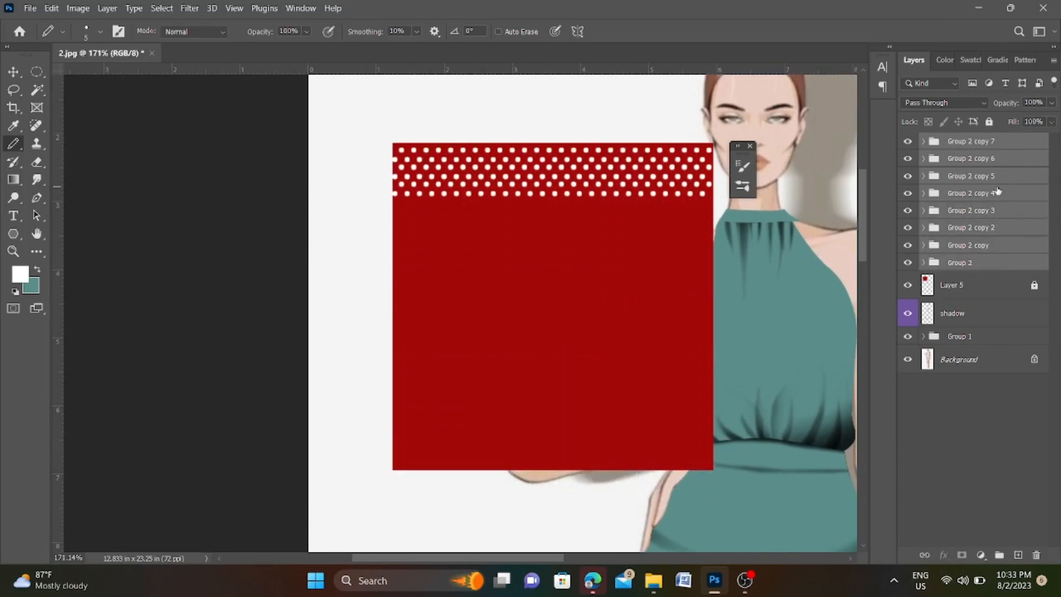
Step: Duplicate the eight dot-row groups and move the copies down to continue the pattern below the existing rows
left_click(1009, 266)
left_click(985, 161, "shift")
left_click(1004, 146, "shift")
key("ctrl+alt+t")
key("Down")
key("Down")
key("Down")
key("Down")
key("Down")
key("Down")
key("Down")
key("Down")
key("Down")
key("Down")
key("Down")
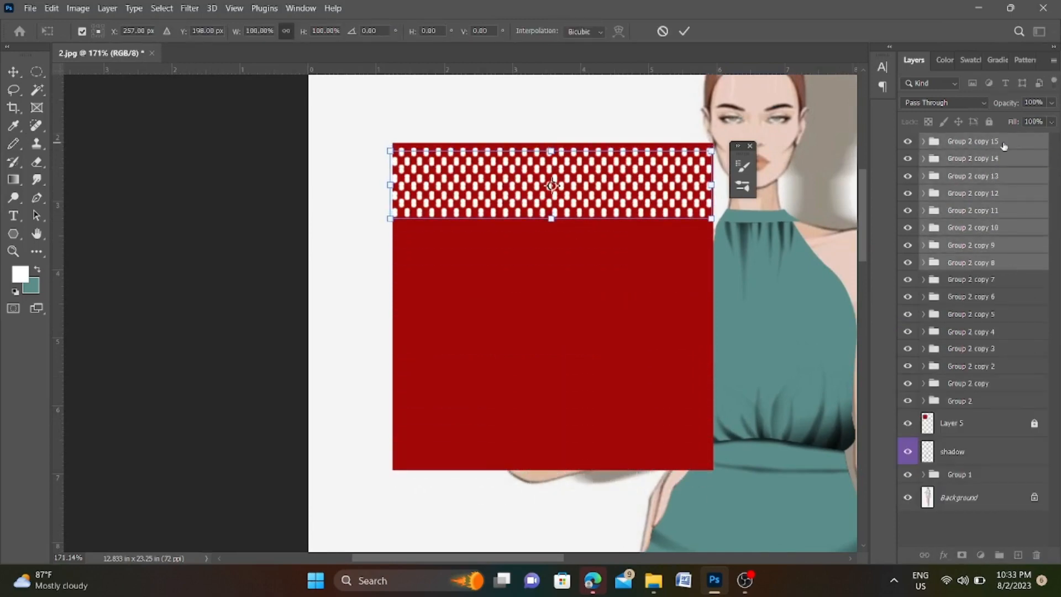
left_click_drag(606, 210, 606, 268)
key("Return")
Step: Duplicate all sixteen dot-row groups and move the copies about 140 px down, directly below the originals
left_click(995, 143)
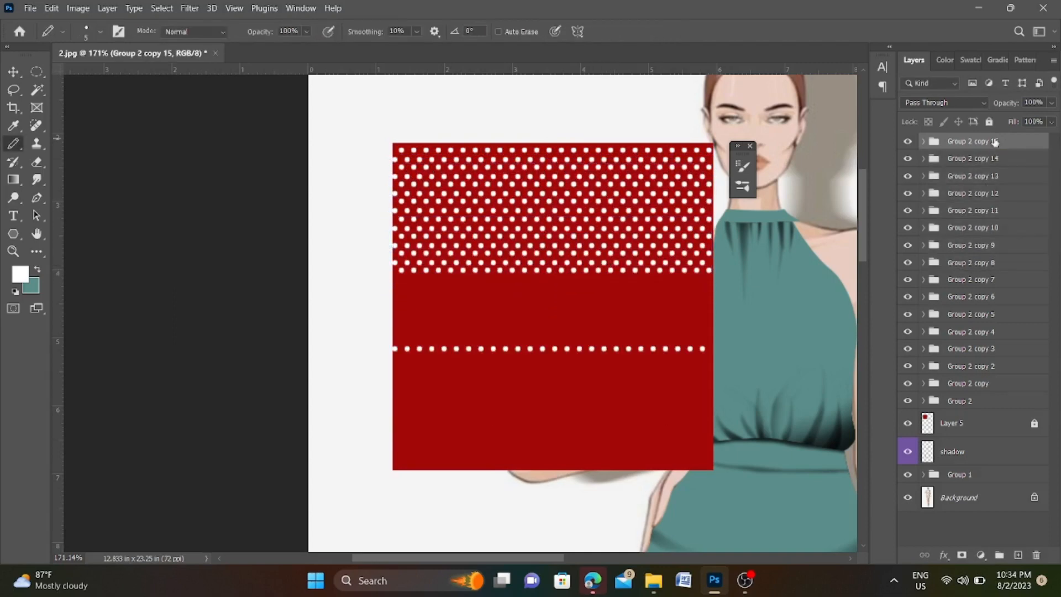
left_click(985, 401, "shift")
key("ctrl+alt+t")
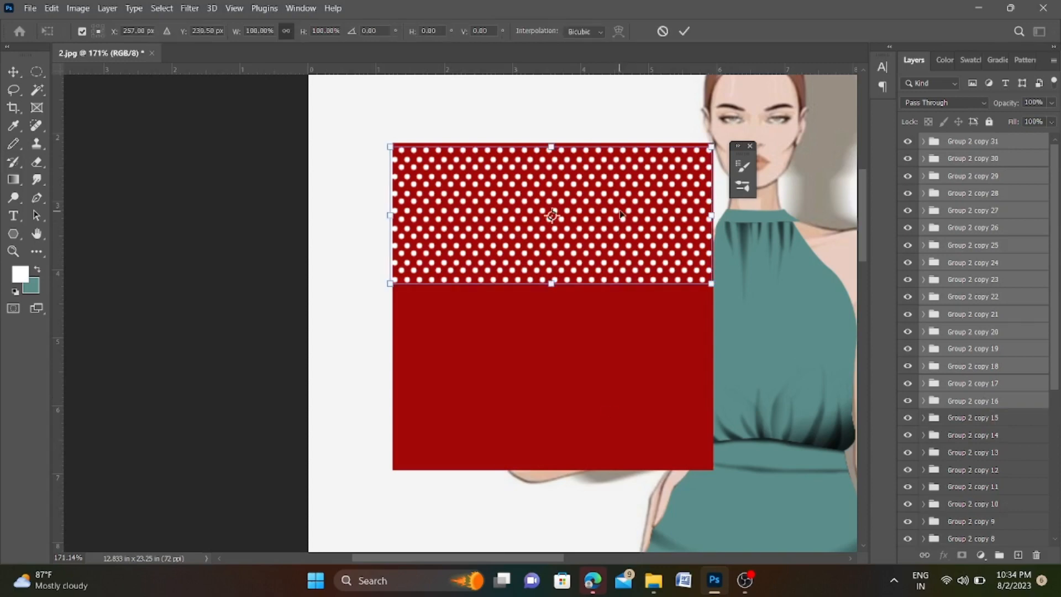
mouse_move(617, 209)
left_mouse_down()
mouse_move(613, 359)
mouse_move(612, 341)
left_mouse_up()
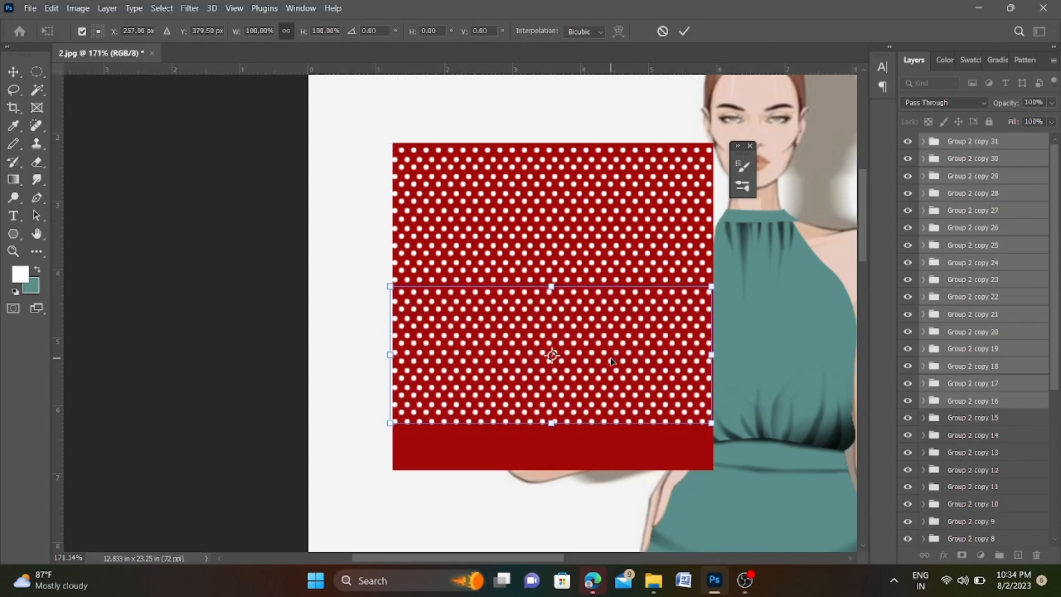
key("Return")
Step: Merge the dot-row groups into one layer and shorten the red square on Layer 5 to end at the last dot row
key("ctrl+e")
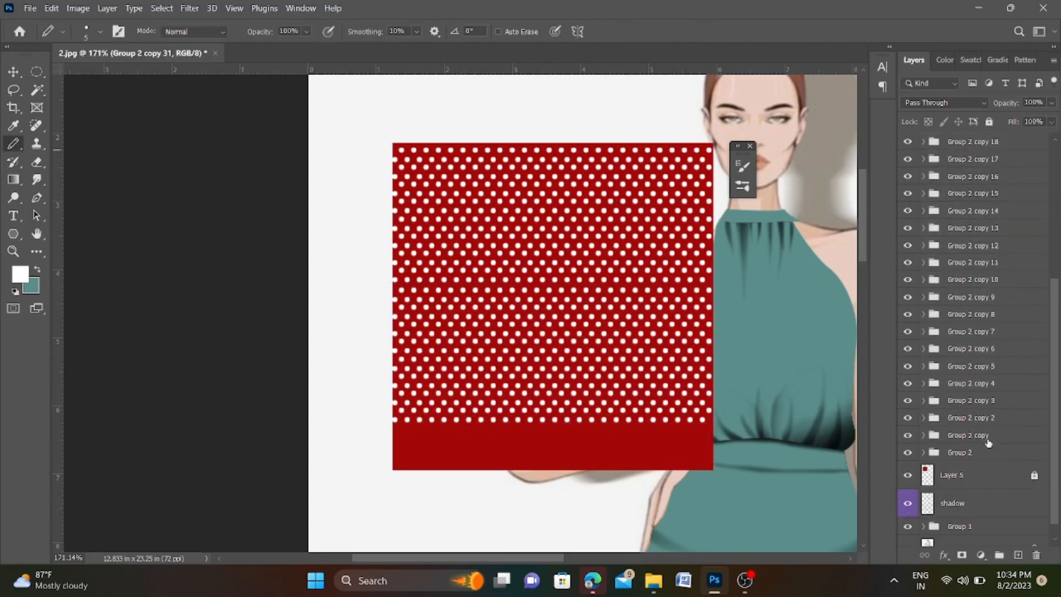
left_click(1012, 175)
key("ctrl+t")
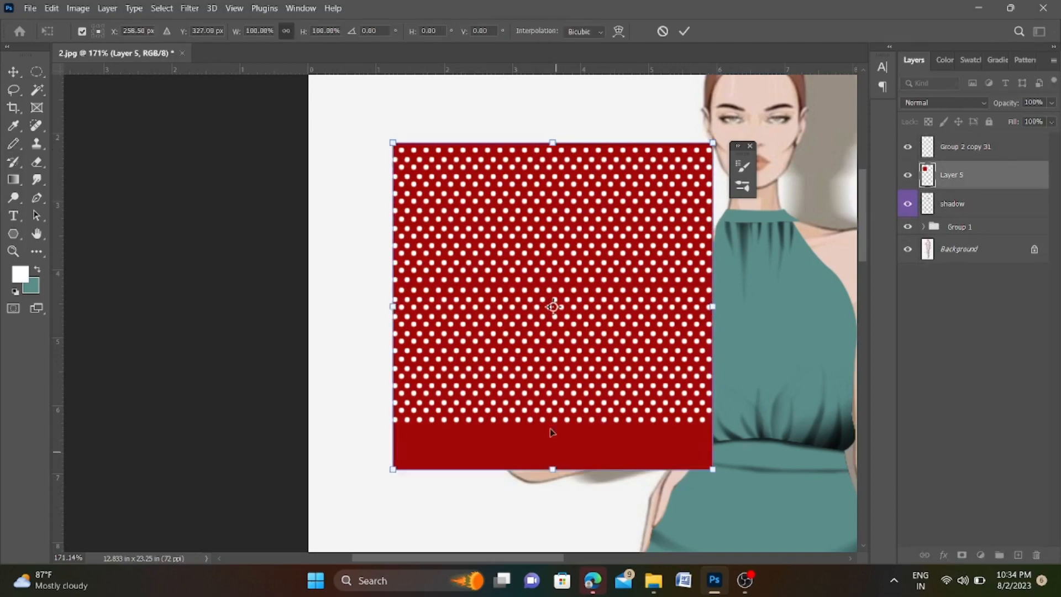
left_click_drag(540, 461, 562, 423)
key("Return")
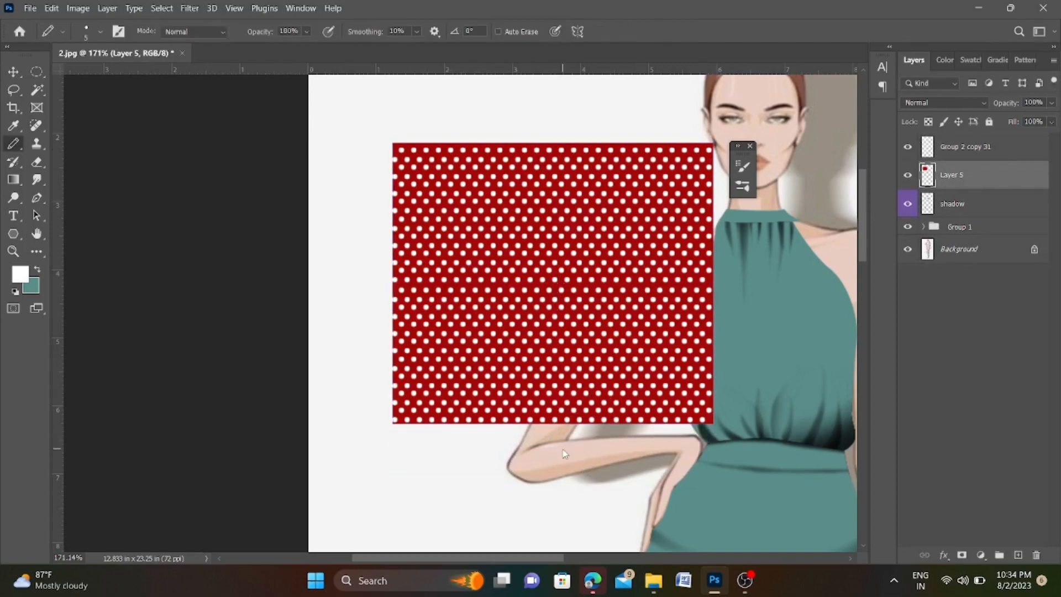
Step: Duplicate the dots and red square together and place the copy flush against the swatch's right edge
left_click(989, 150, "ctrl")
key("ctrl+j")
key("ctrl+t")
scroll(387, 291, "down", 2)
left_click_drag(533, 254, 739, 254)
scroll(633, 210, "up", 4)
key("Left")
key("Left")
key("Left")
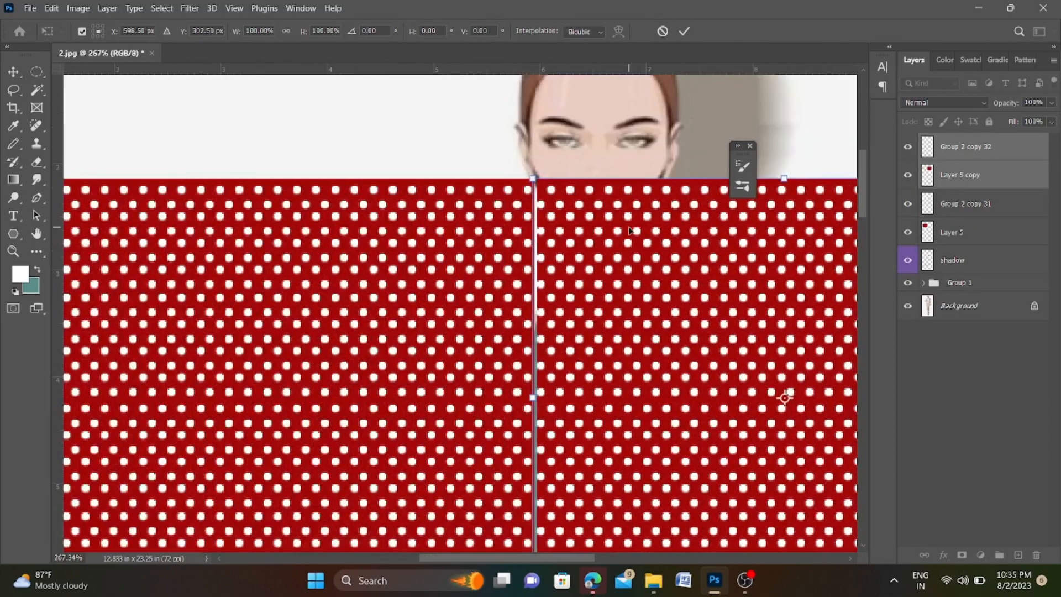
key("Return")
Step: Merge the side-by-side swatches into one layer and place a duplicate directly below to extend the pattern
scroll(501, 280, "down", 5)
left_click(966, 234, "shift")
key("ctrl+e")
key("ctrl+j")
key("ctrl+t")
left_click_drag(555, 326, 555, 484)
scroll(525, 415, "up", 3)
key("Return")
scroll(525, 415, "down", 3)
scroll(497, 304, "up", 2)
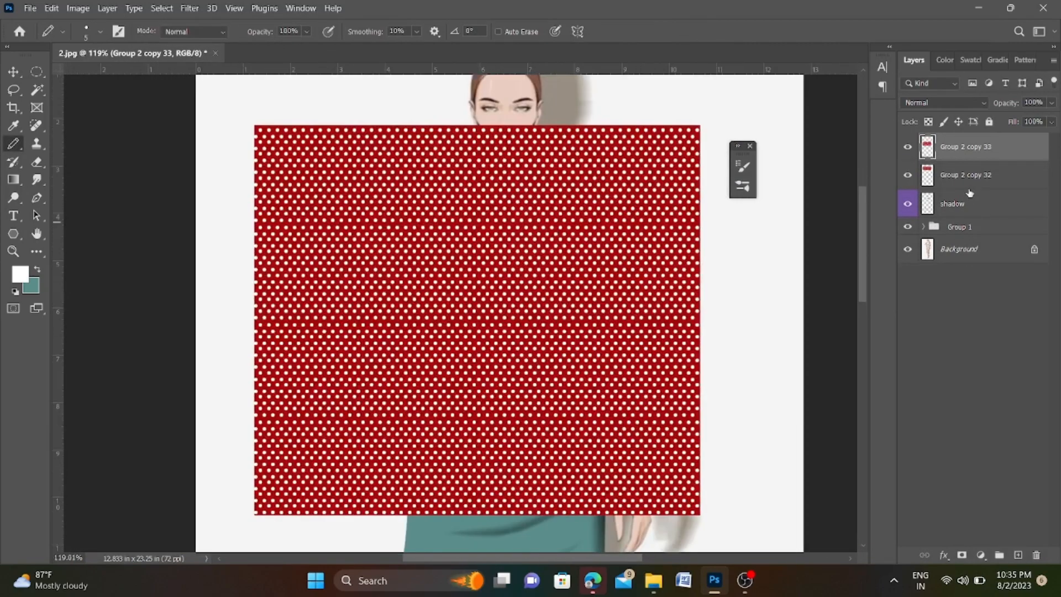
Step: Undo the stacked copy, the merge and the sideways move of the duplicated swatch
left_click(969, 176, "ctrl")
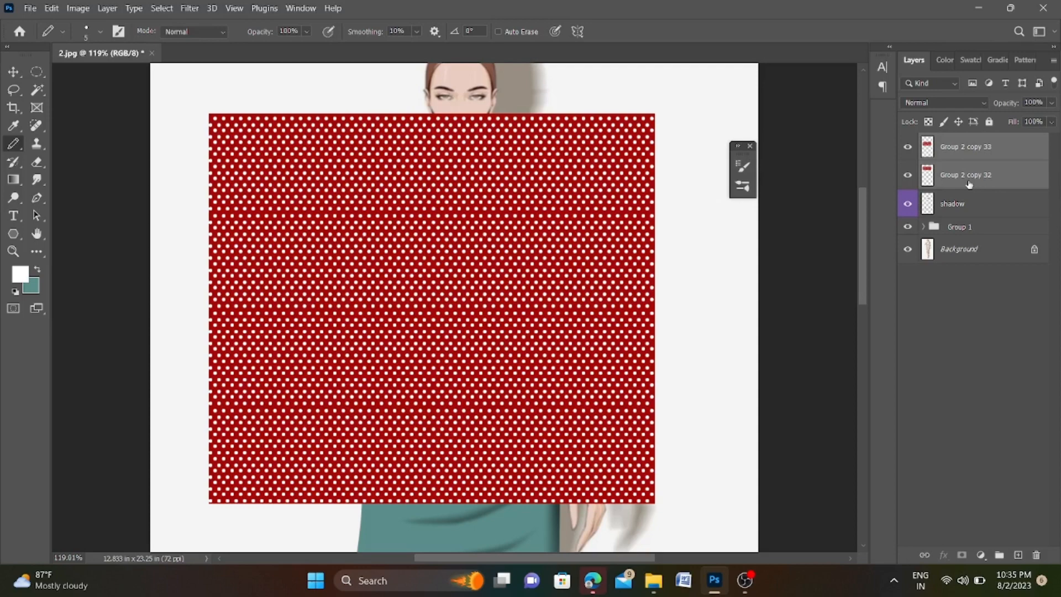
key("ctrl+z")
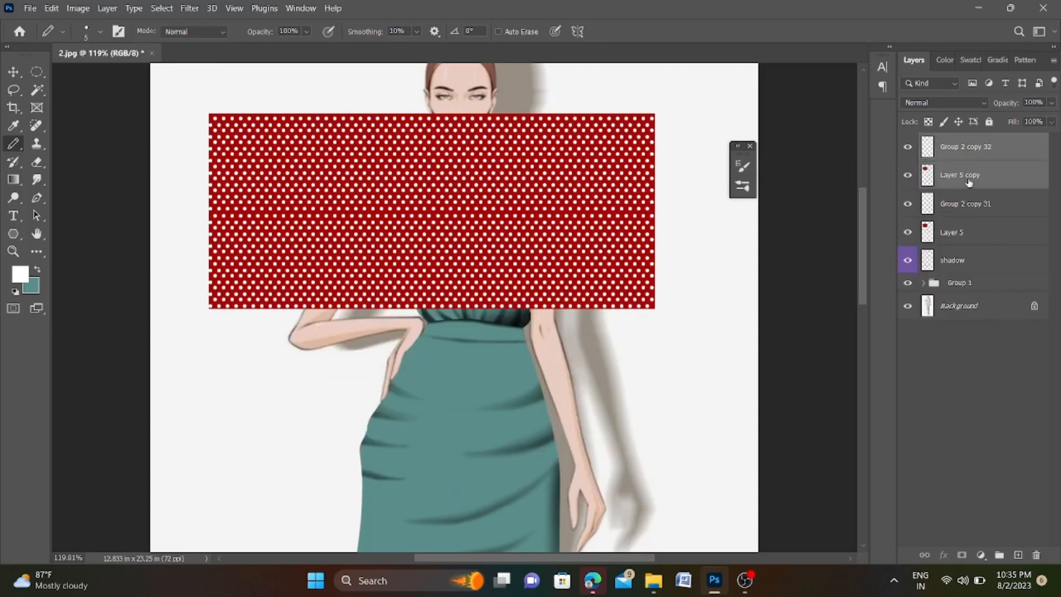
key("ctrl+z")
scroll(279, 157, "up", 4)
scroll(361, 198, "down", 3)
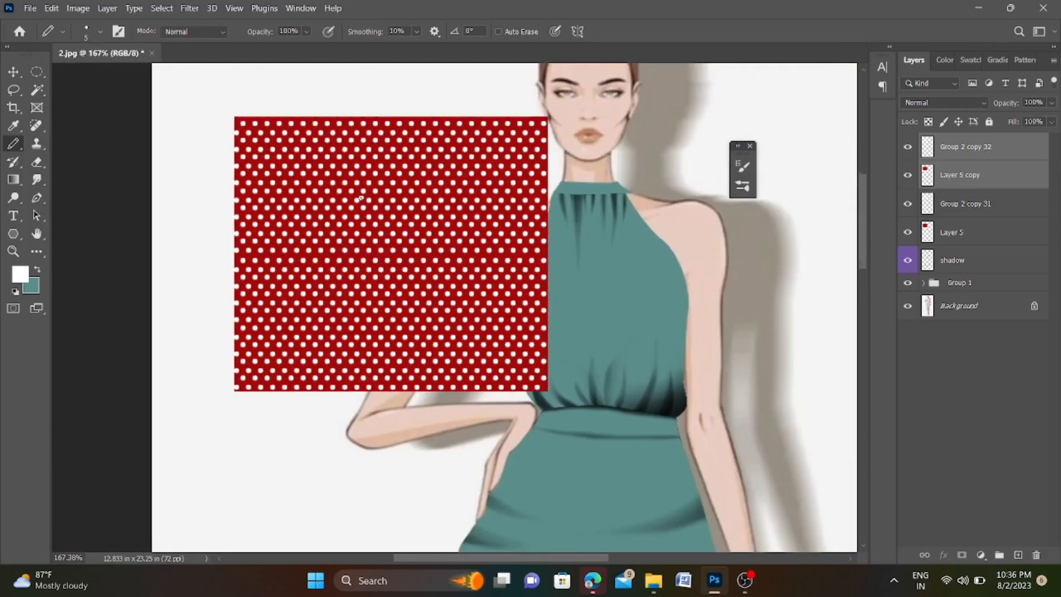
Step: Merge the swatch, copy it to the right and below into a two-by-two block, and merge everything into one layer
key("ctrl+e")
left_click_drag(386, 210, 700, 210)
left_click_drag(387, 210, 386, 483)
scroll(356, 200, "down", 3)
left_click(971, 196, "shift")
left_click(971, 183, "shift")
key("ctrl+e")
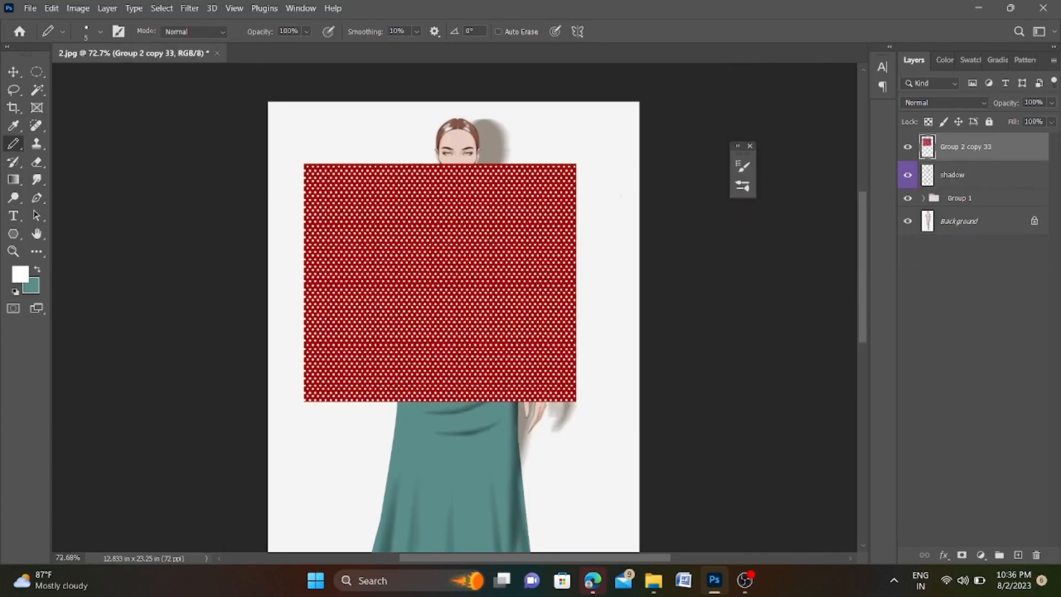
scroll(417, 171, "up", 7)
scroll(417, 146, "down", 7)
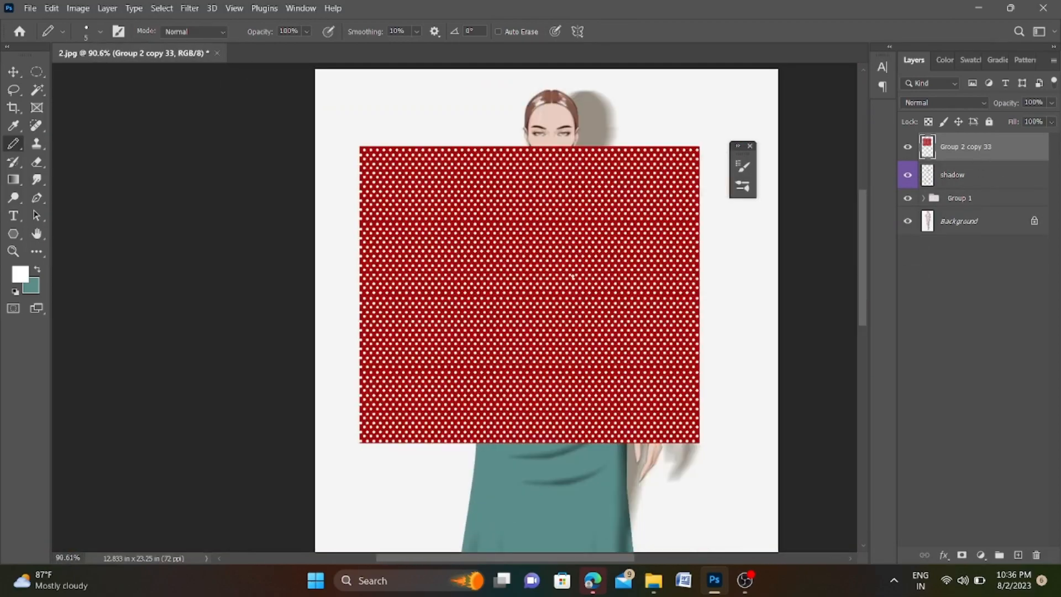
scroll(572, 277, "down", 3)
scroll(438, 293, "up", 7)
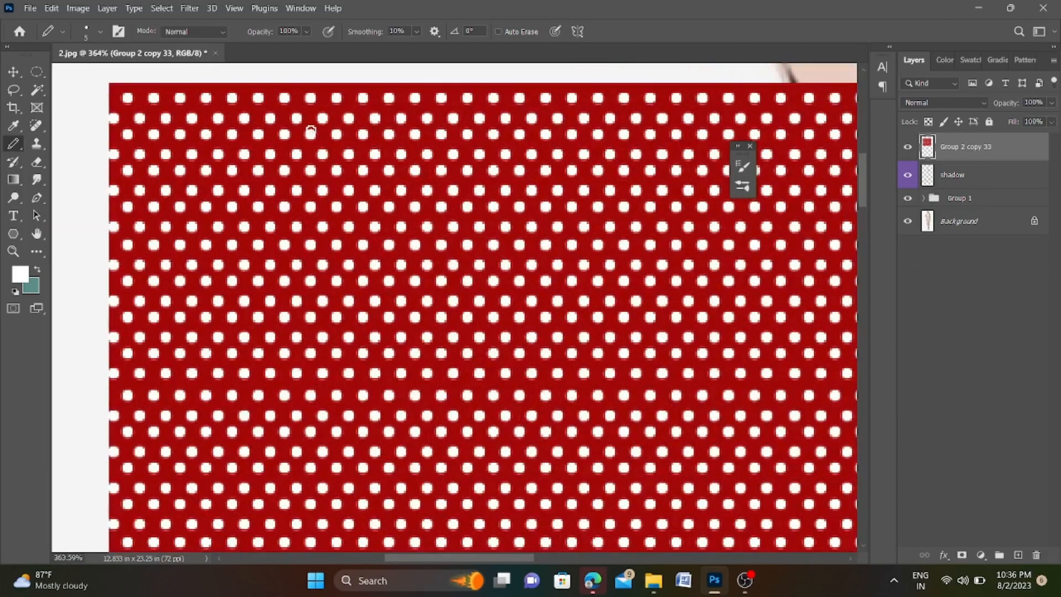
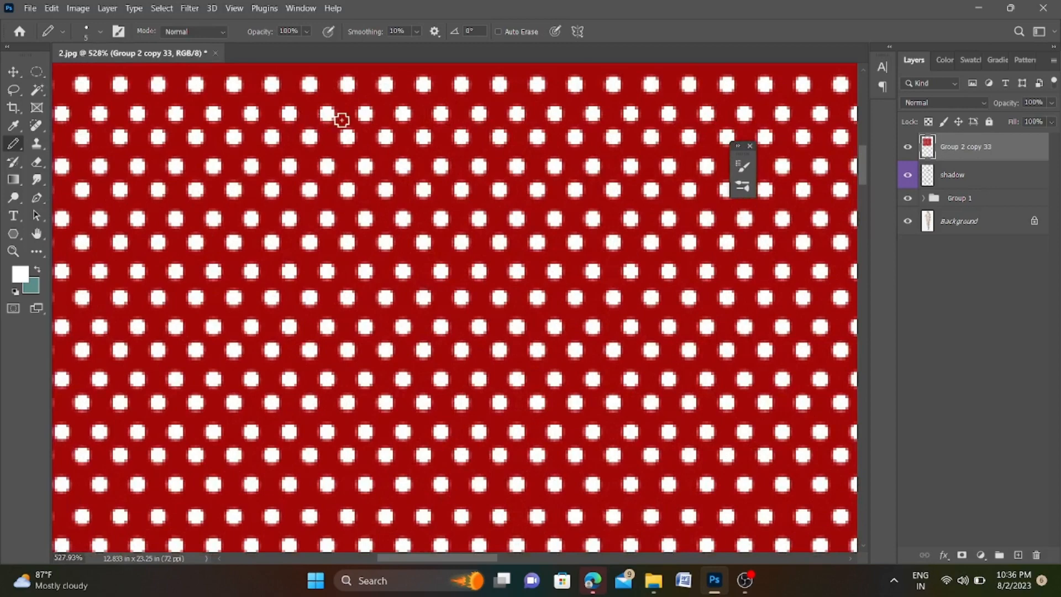
scroll(342, 119, "down", 5)
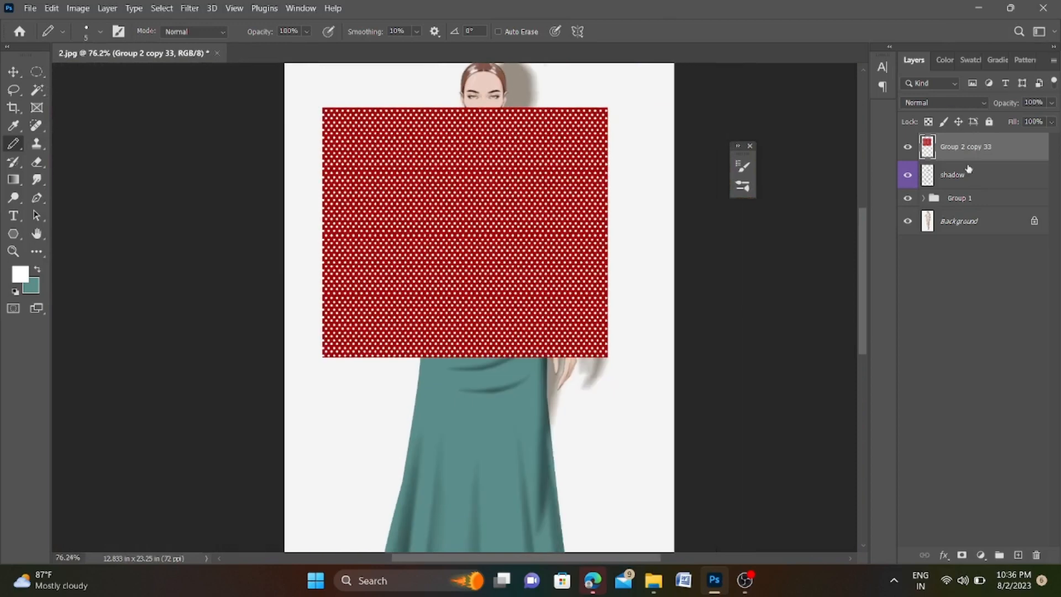
Step: Expand Group 1, place a duplicate of the polka-dot swatch directly above Layer 1, and clip it to that layer
left_click(955, 199)
left_click(971, 150)
left_click(923, 198)
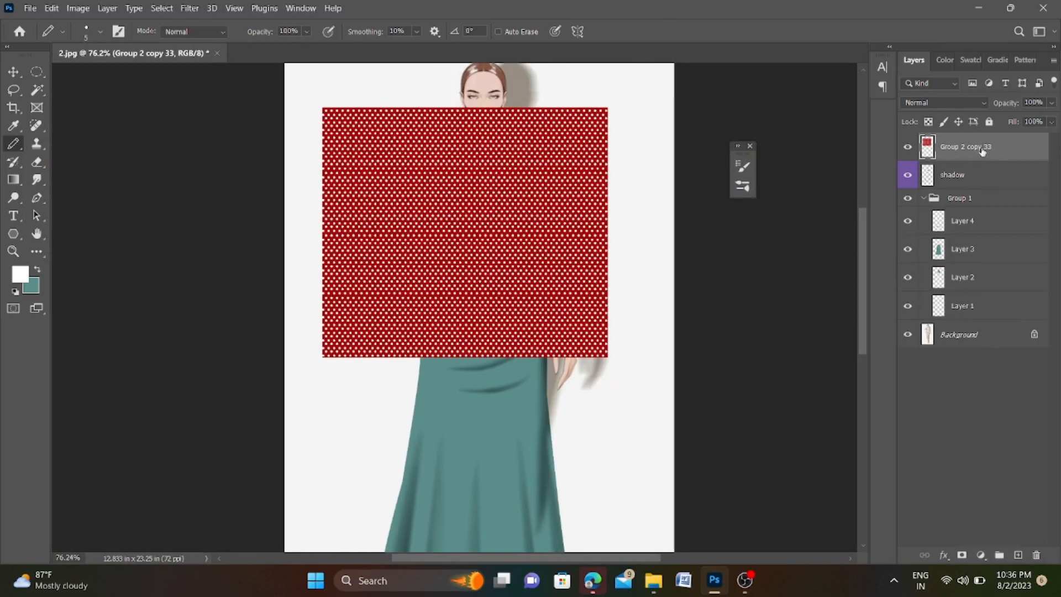
left_click_drag(982, 151, 967, 293)
key("ctrl+alt+g")
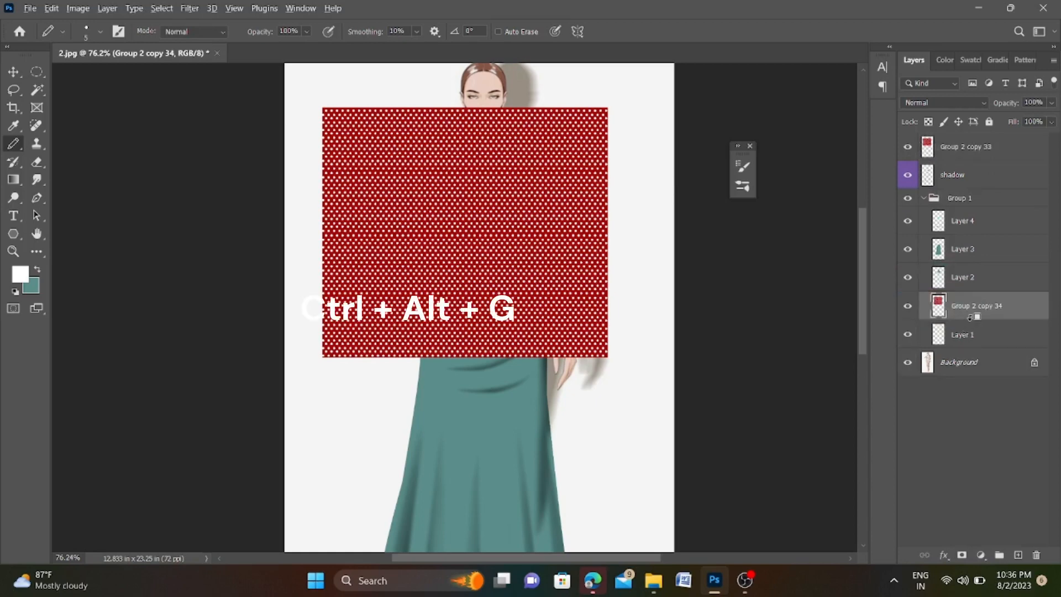
Step: Move the remaining polka-dot swatch directly above Layer 2 and clip it to that layer
left_click_drag(983, 255, 983, 251)
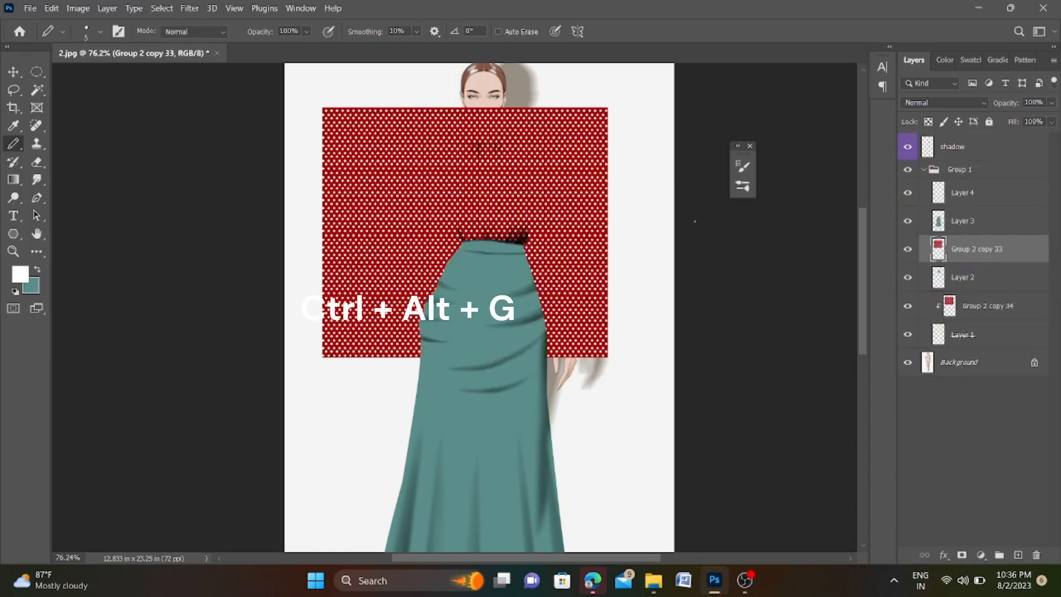
key("ctrl+alt+g")
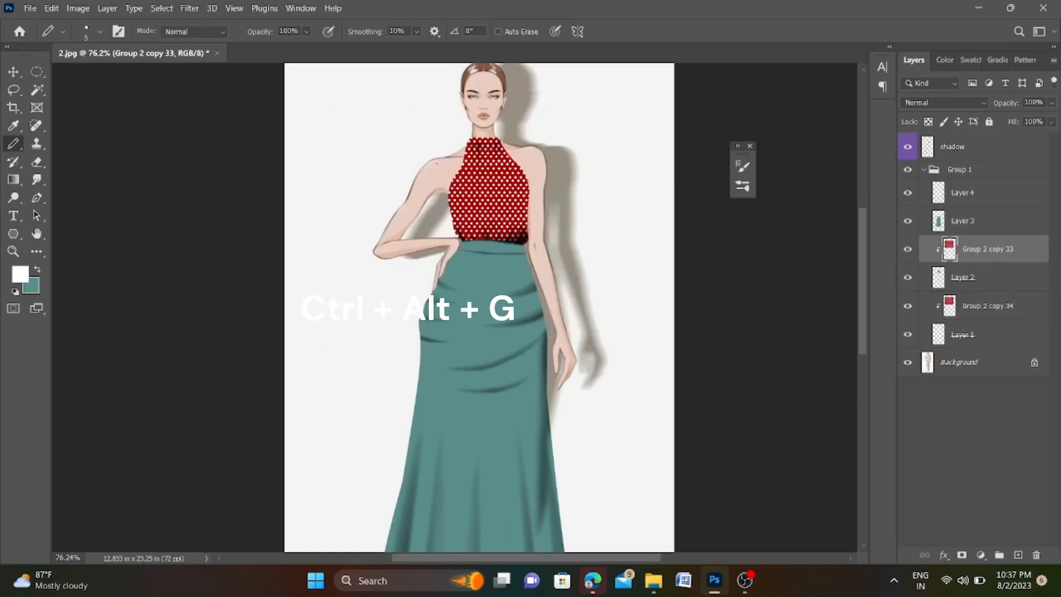
key("ctrl+t")
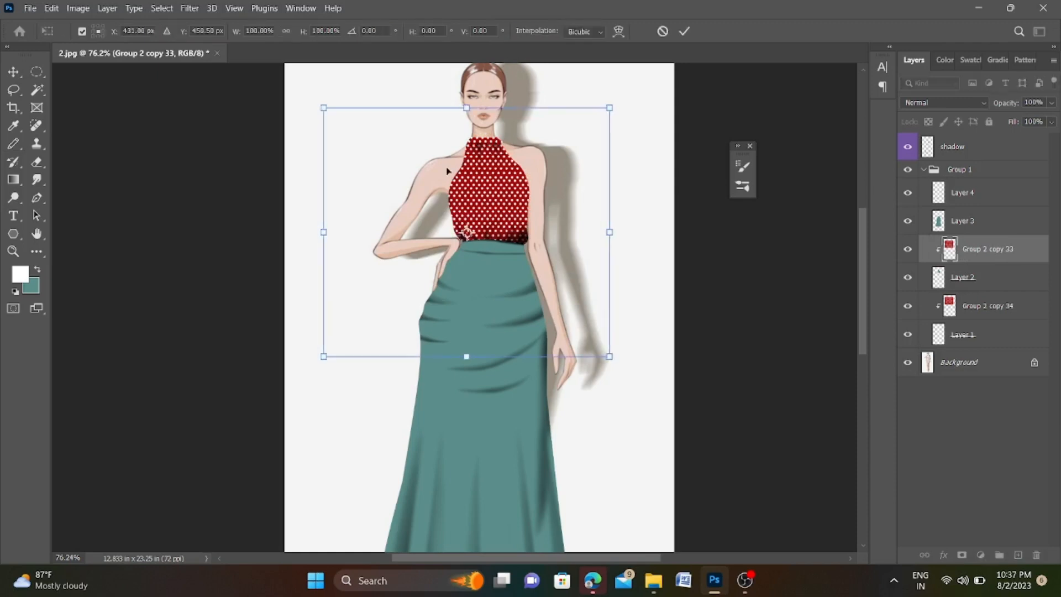
key("Return")
key("b")
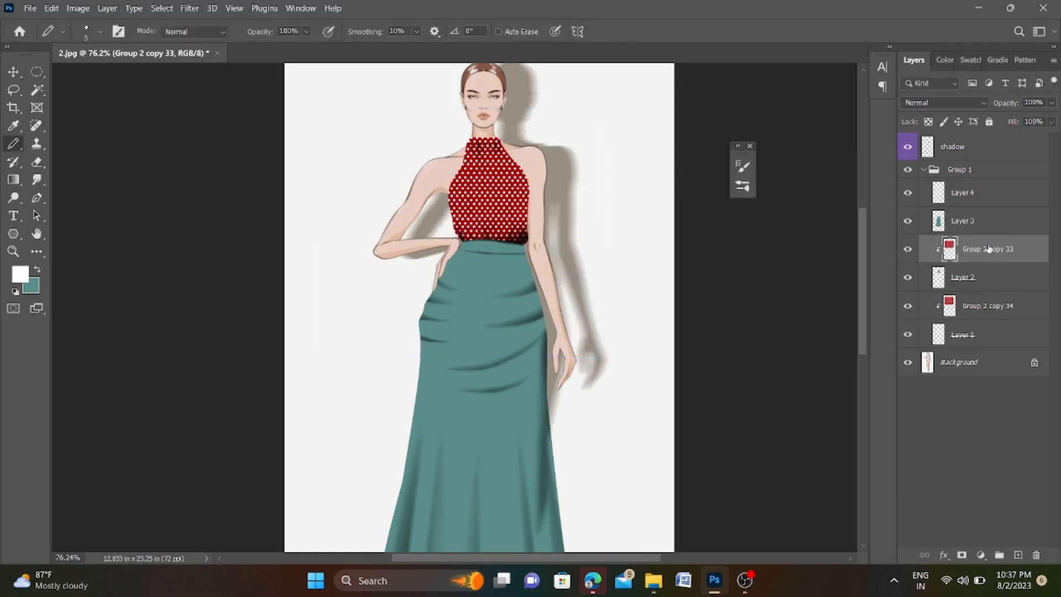
Step: Duplicate the polka-dot swatch above Layer 3, move it down over the skirt, and rotate it 90° clockwise
left_click_drag(984, 254, 979, 209)
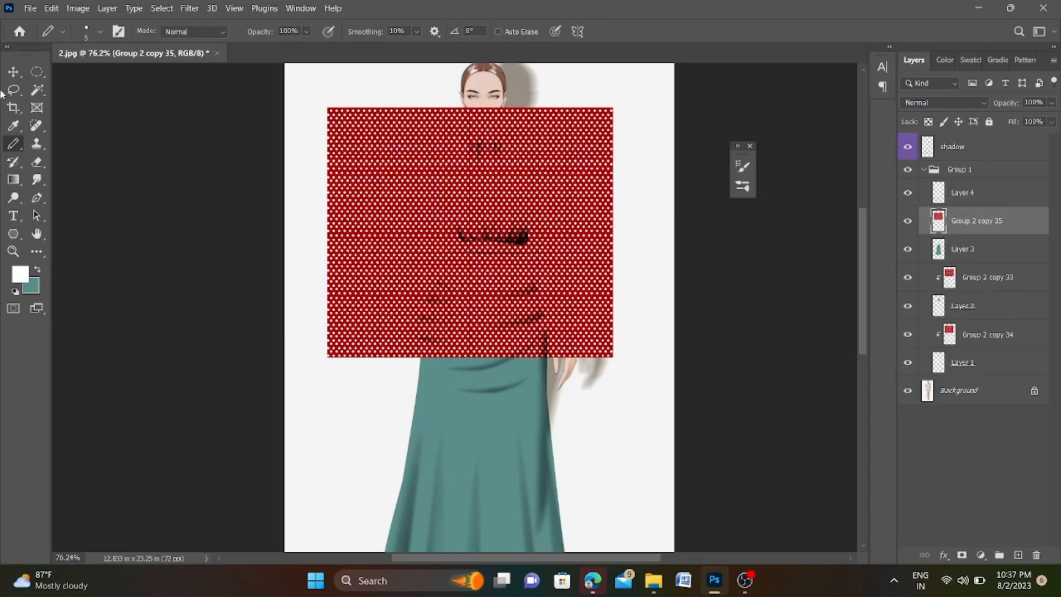
key("v")
scroll(484, 128, "down", 3)
left_click_drag(525, 182, 541, 270)
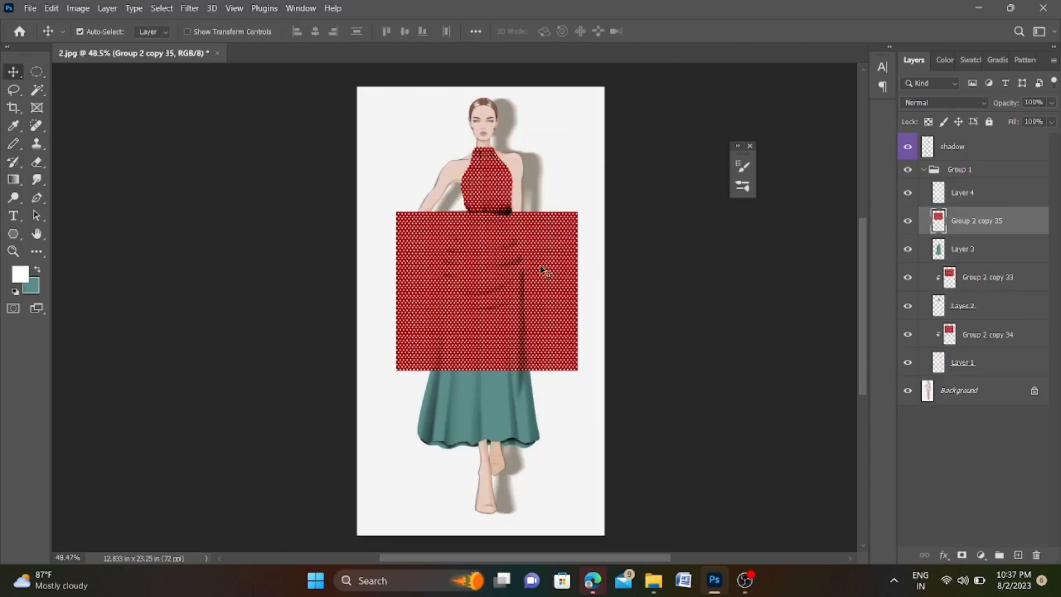
key("ctrl+t")
right_click(559, 271)
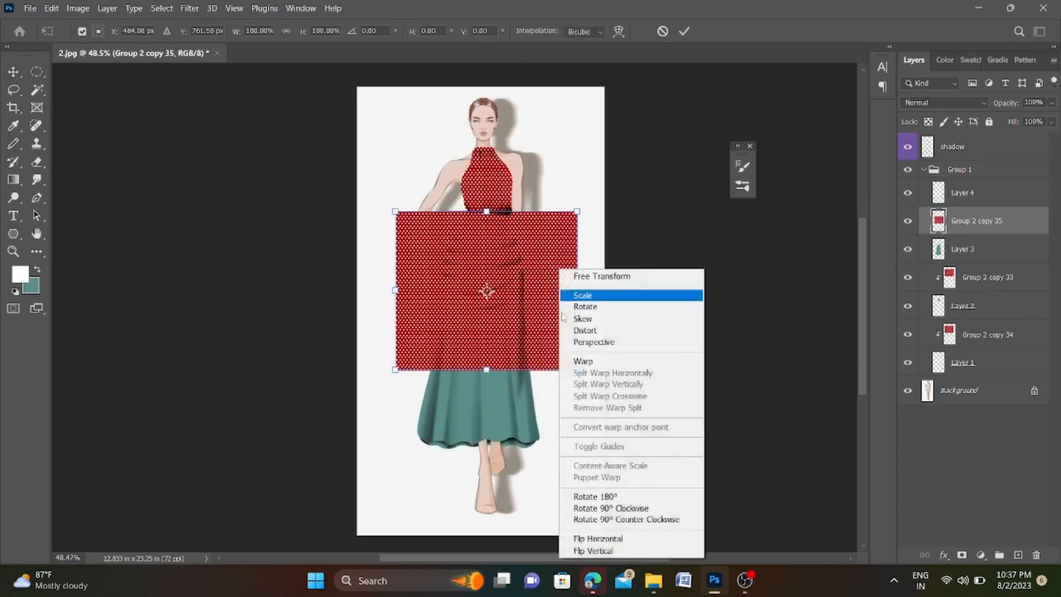
left_click(586, 504)
Step: Place a duplicate of the rotated swatch directly below it and nudge it up until the dots join seamlessly
left_click_drag(528, 320, 533, 476)
key("Return")
key("ctrl+j")
key("ctrl+t")
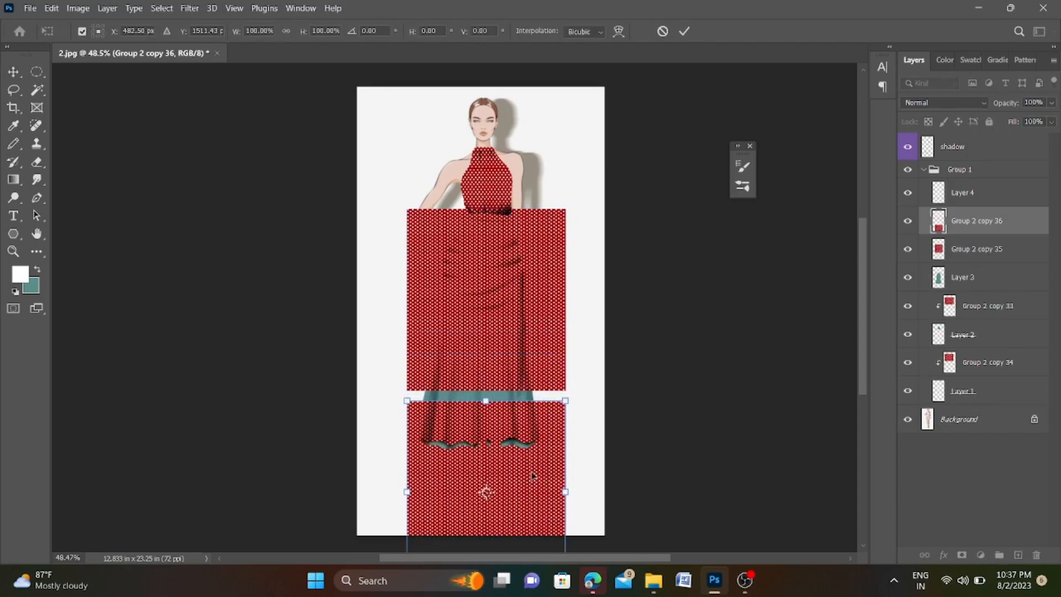
key("Up")
key("Up")
key("Up")
key("Up")
key("Up")
key("Up")
key("Up")
key("Up")
key("Up")
key("Up")
key("Up")
key("Up")
key("Up")
key("Up")
key("Up")
key("Up")
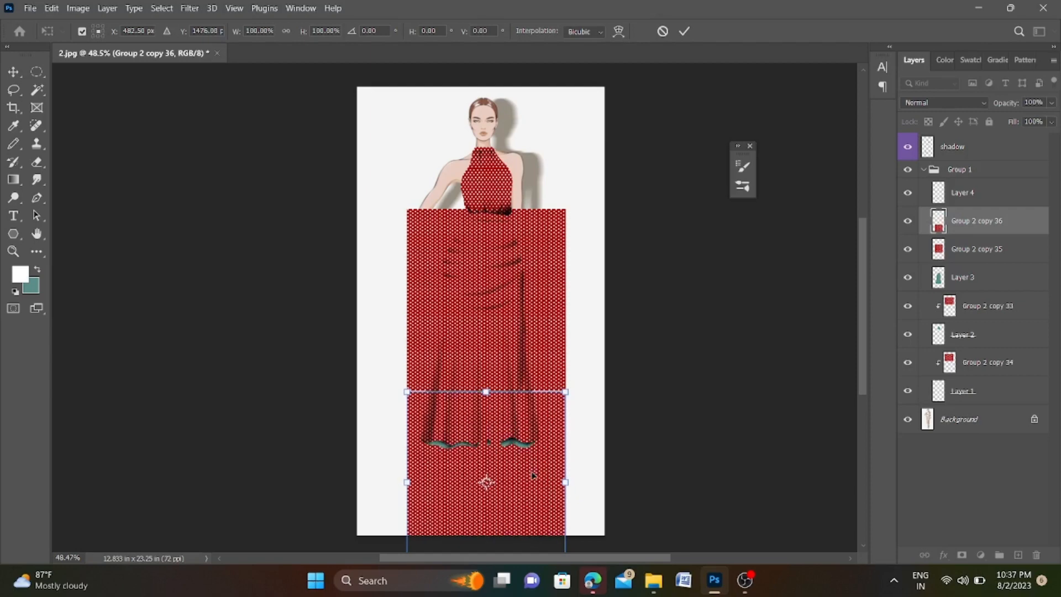
key("Up")
key("Up")
scroll(493, 403, "up", 5)
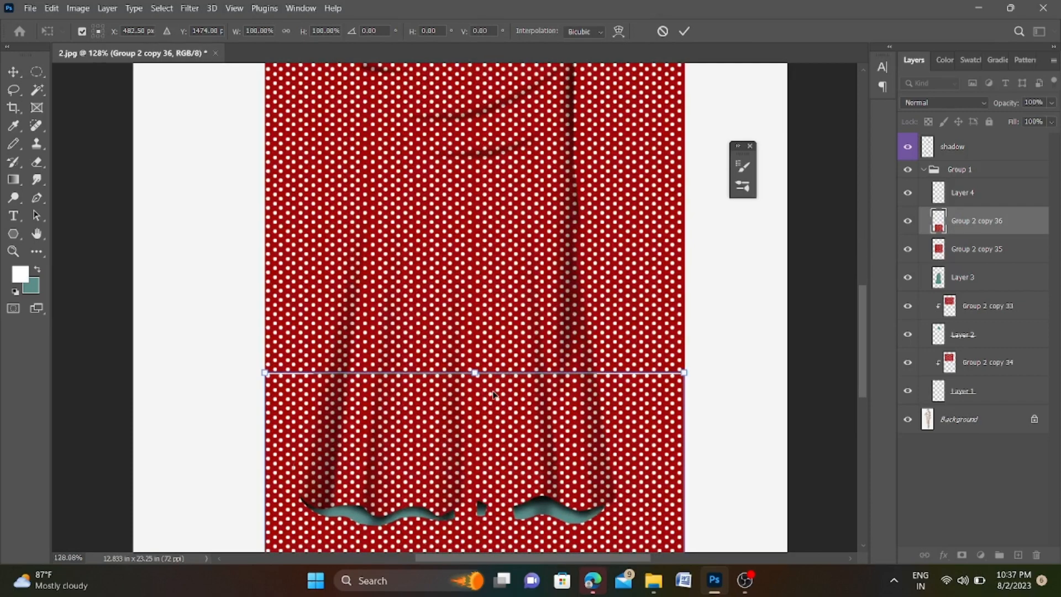
key("Up")
key("Up")
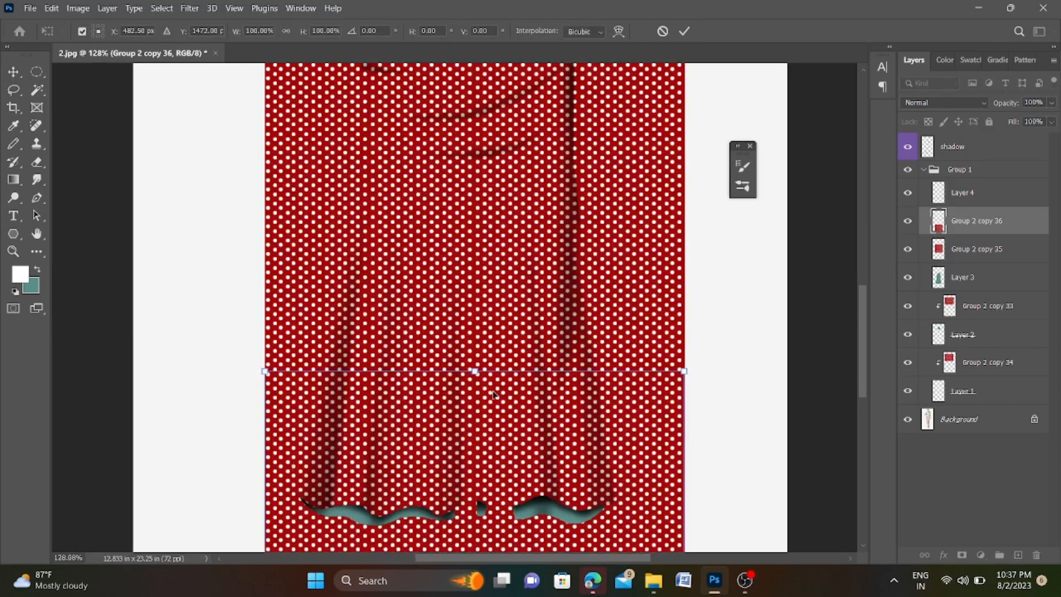
key("Return")
Step: Merge the two stacked skirt swatches into one layer and clip it to Layer 3
scroll(497, 367, "down", 3)
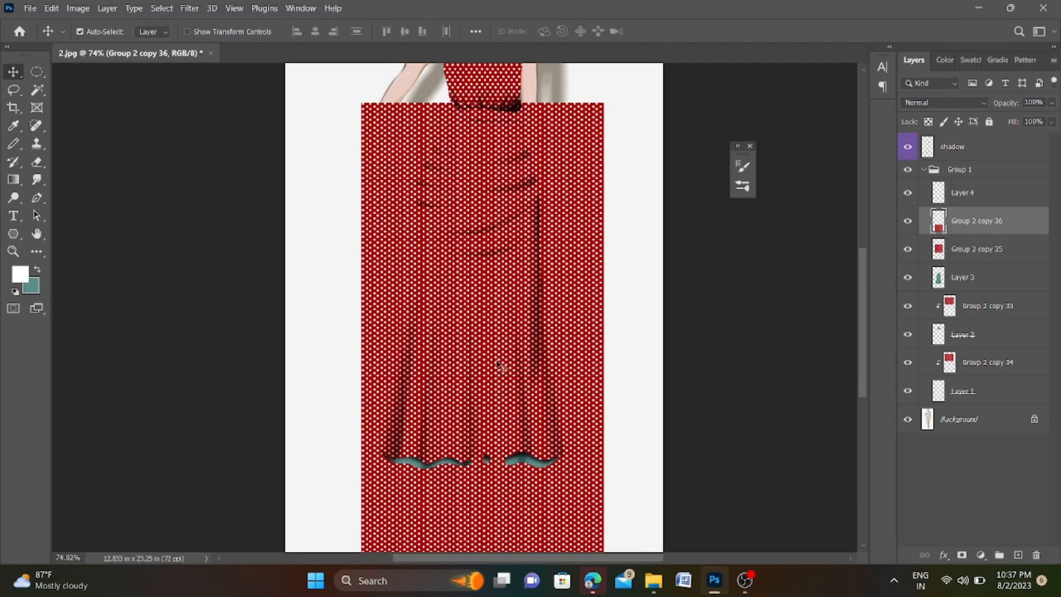
left_click(978, 261, "ctrl")
key("ctrl+e")
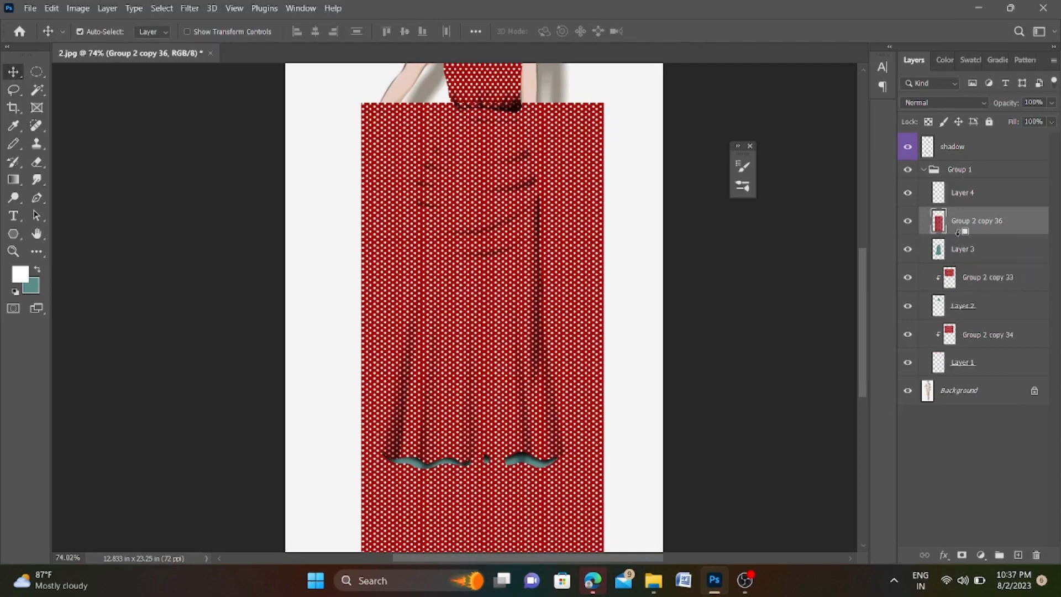
left_click(959, 232, "alt")
Step: Duplicate the merged skirt pattern above Layer 4 and clip the copy to that layer
scroll(859, 260, "down", 3)
left_click_drag(994, 225, 988, 182)
left_click(988, 209, "alt")
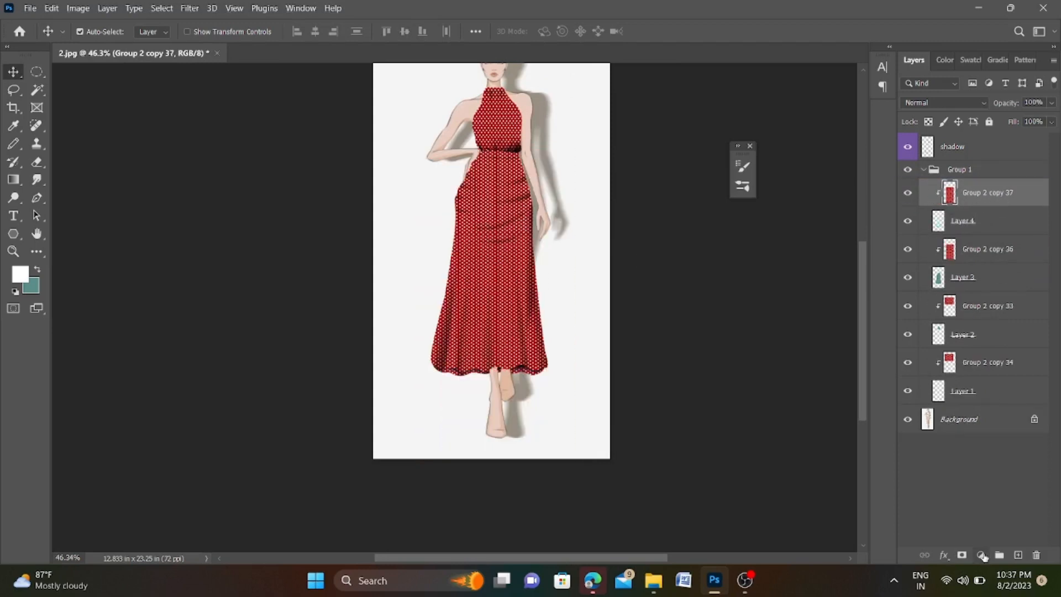
Step: Add a clipped Hue/Saturation adjustment above the Layer 4 pattern with Saturation -42 and Lightness +35
left_click(983, 555)
left_click(973, 433)
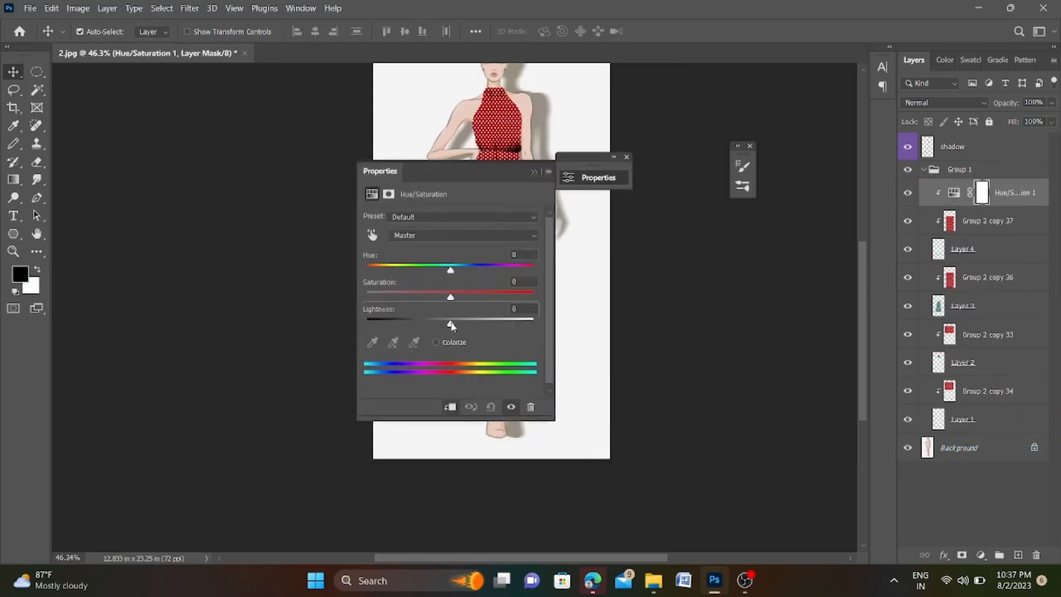
left_click_drag(497, 172, 732, 197)
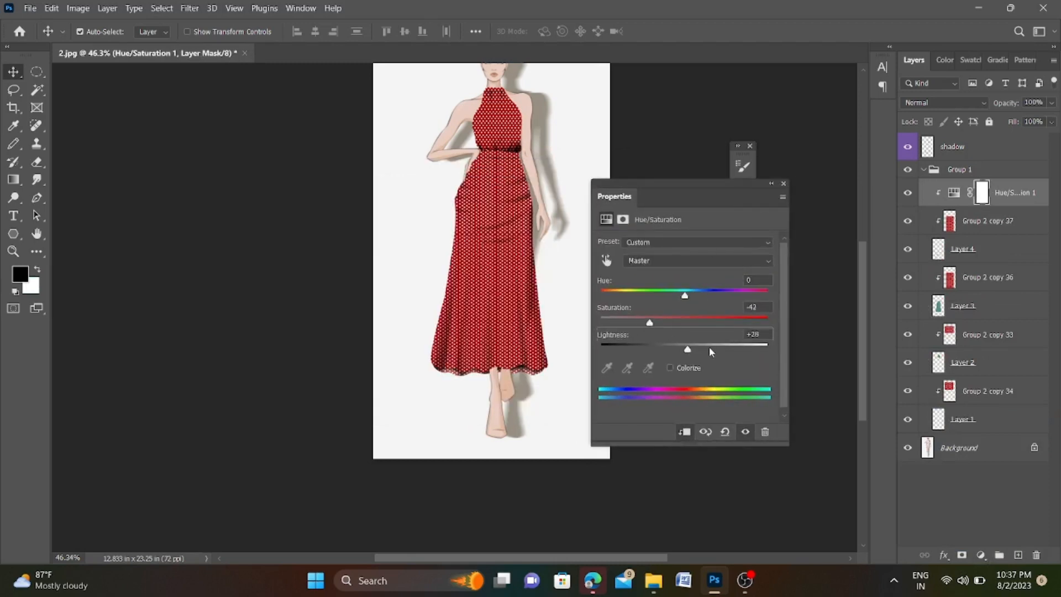
left_click_drag(709, 347, 712, 347)
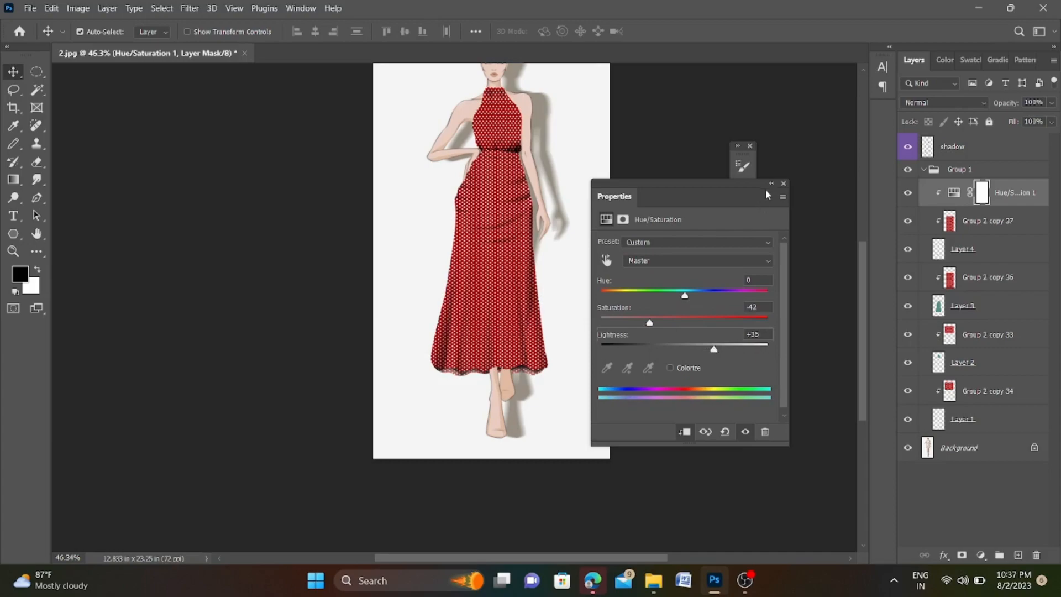
left_click(771, 183)
Step: Examine the polka-dot outfit up close from the bodice and waist down to the hem
scroll(550, 308, "up", 5)
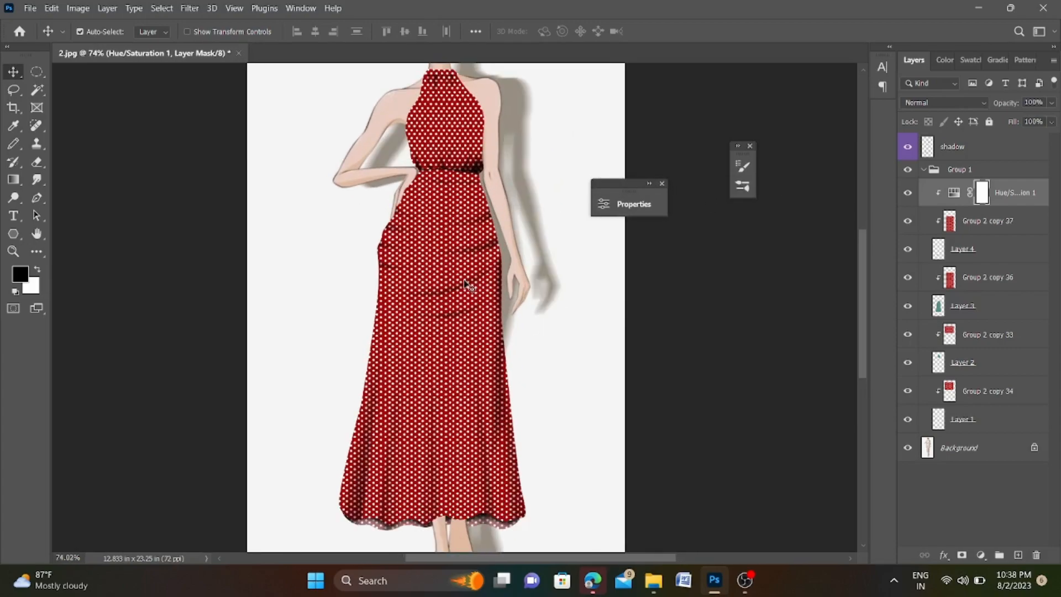
scroll(465, 285, "up", 5)
left_click_drag(437, 161, 443, 271)
left_click_drag(472, 172, 466, 270)
left_click_drag(468, 208, 468, 282)
scroll(443, 263, "down", 15)
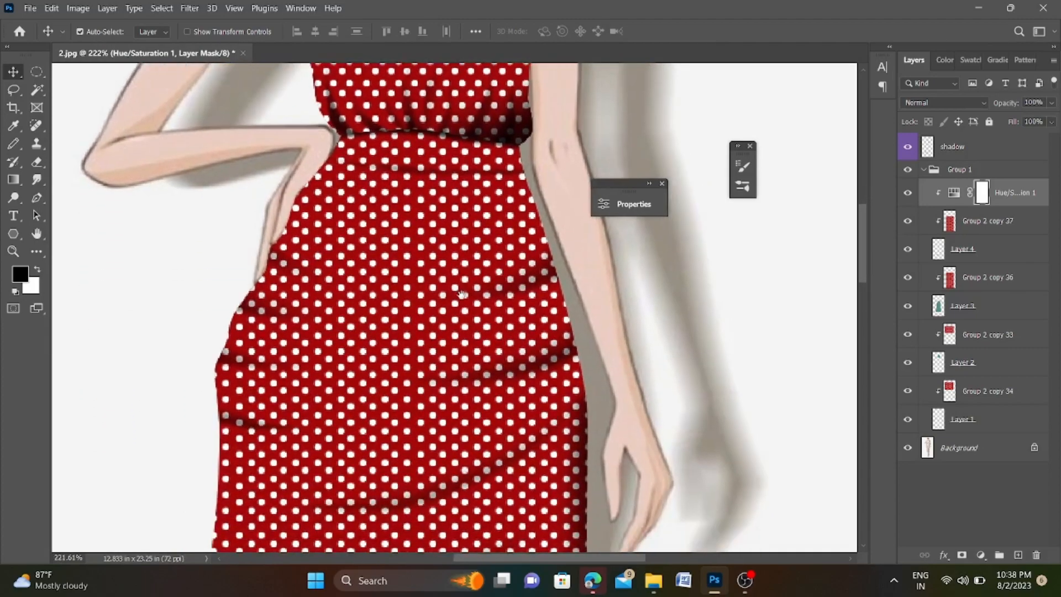
scroll(478, 326, "down", 3)
scroll(483, 337, "up", 4)
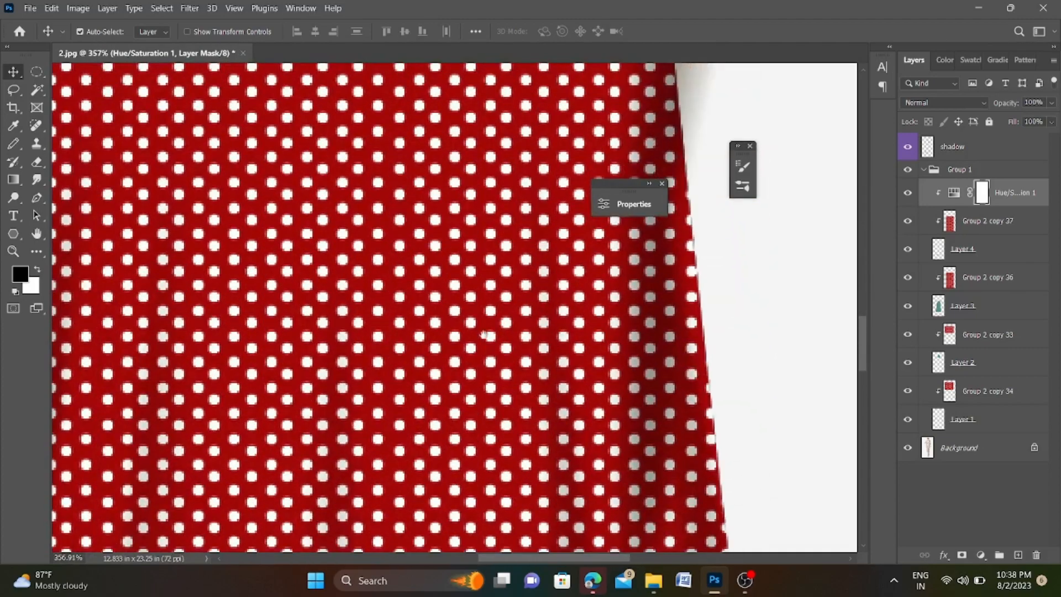
scroll(486, 337, "down", 5)
scroll(574, 398, "down", 4)
scroll(579, 406, "down", 10)
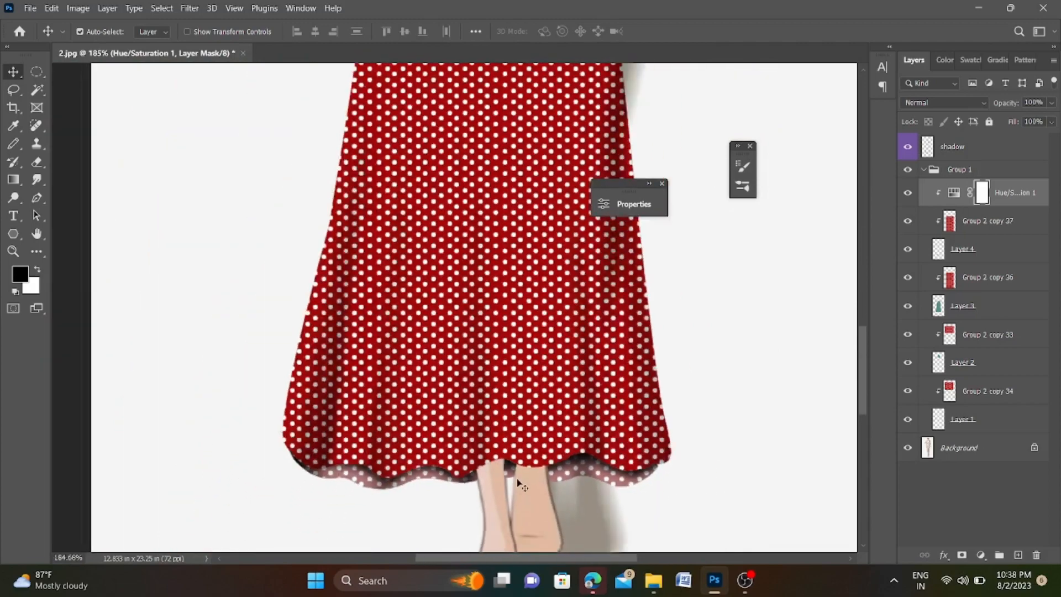
scroll(514, 382, "down", 3)
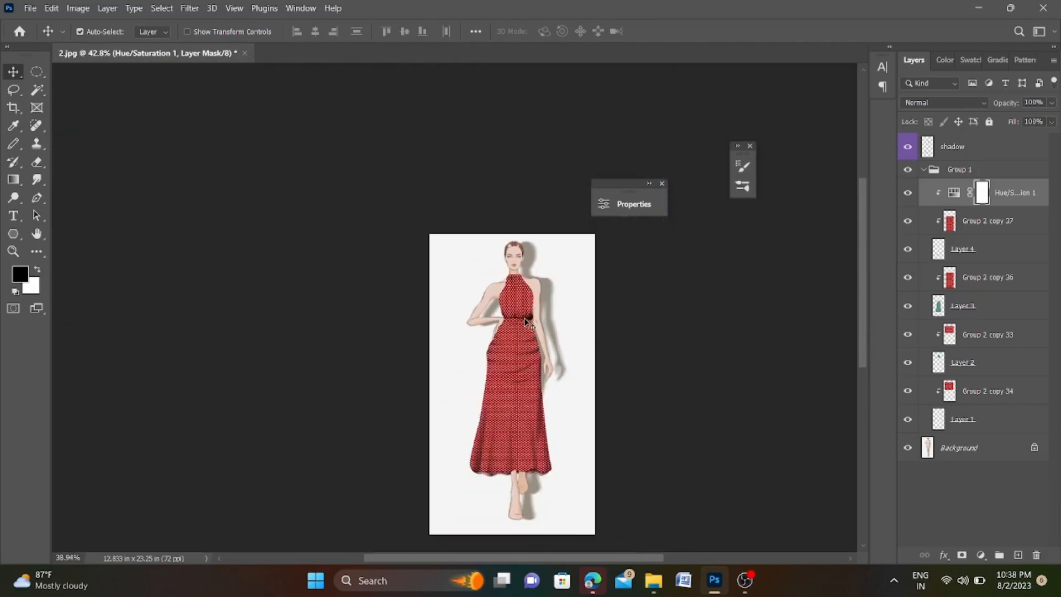
scroll(529, 297, "up", 4)
scroll(529, 297, "up", 4)
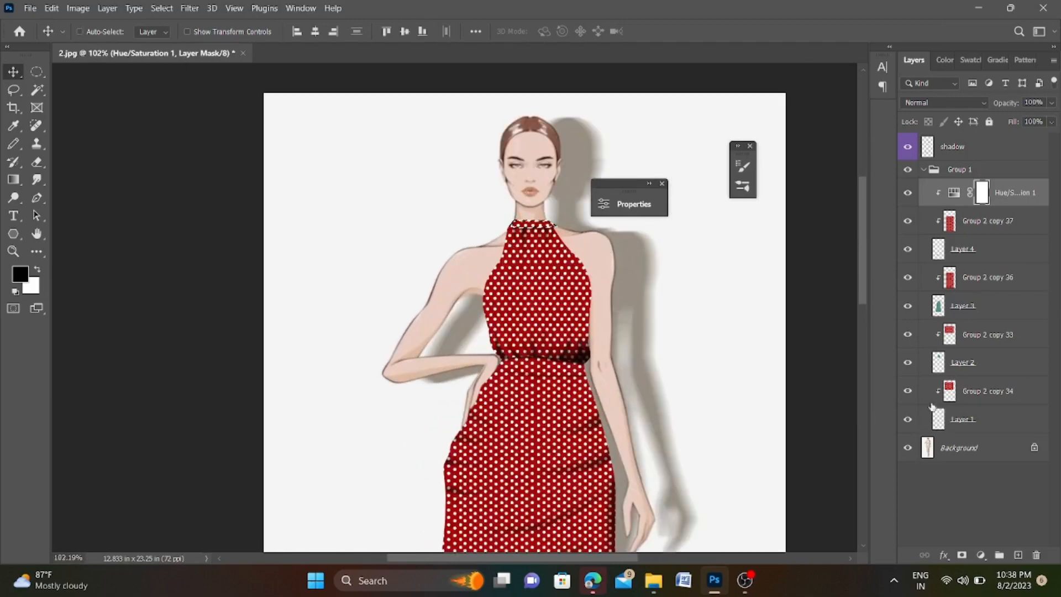
Step: Extend the bodice's left edge on Layer 2 with a curved Pen tool shape filled with white
left_click(938, 366, "ctrl")
scroll(521, 270, "up", 3)
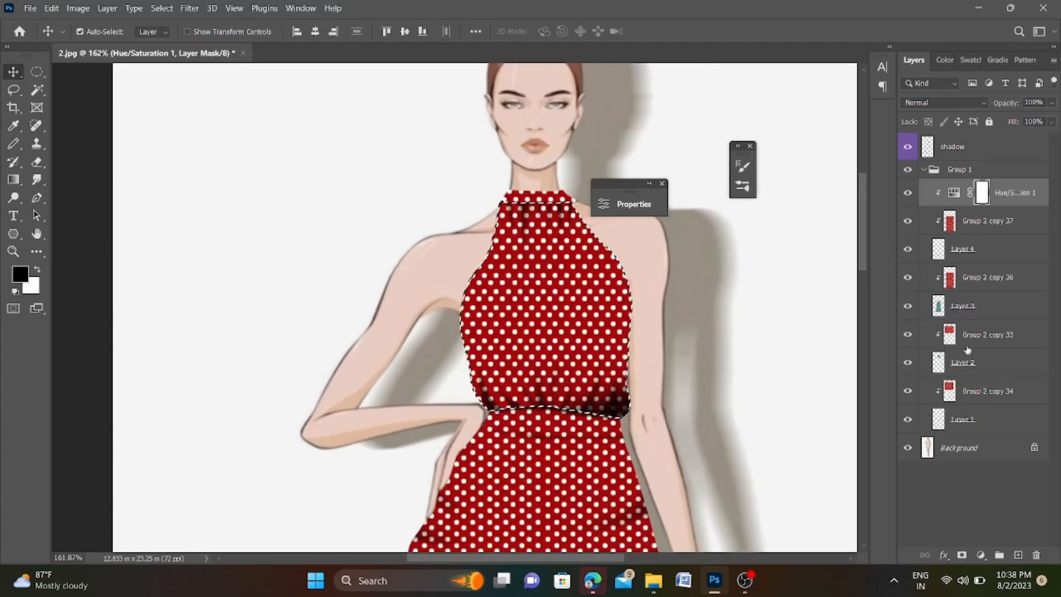
left_click(966, 361)
left_click(36, 198)
scroll(513, 206, "up", 6)
left_click(482, 195)
scroll(482, 195, "down", 3)
left_click_drag(447, 275, 441, 287)
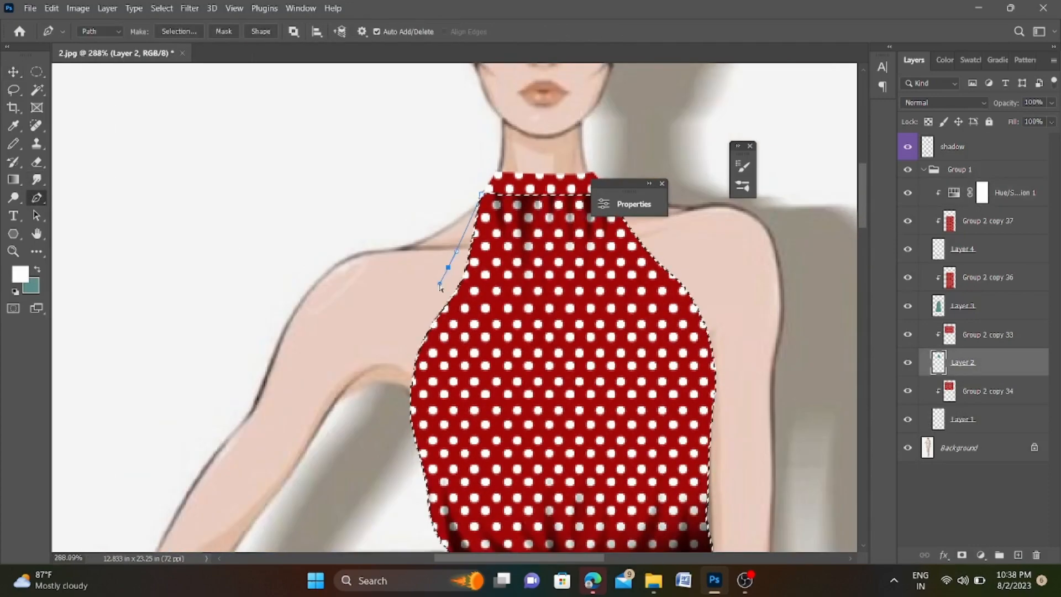
left_click_drag(416, 341, 412, 364)
left_click_drag(410, 412, 414, 422)
left_click(477, 380)
left_click(499, 266)
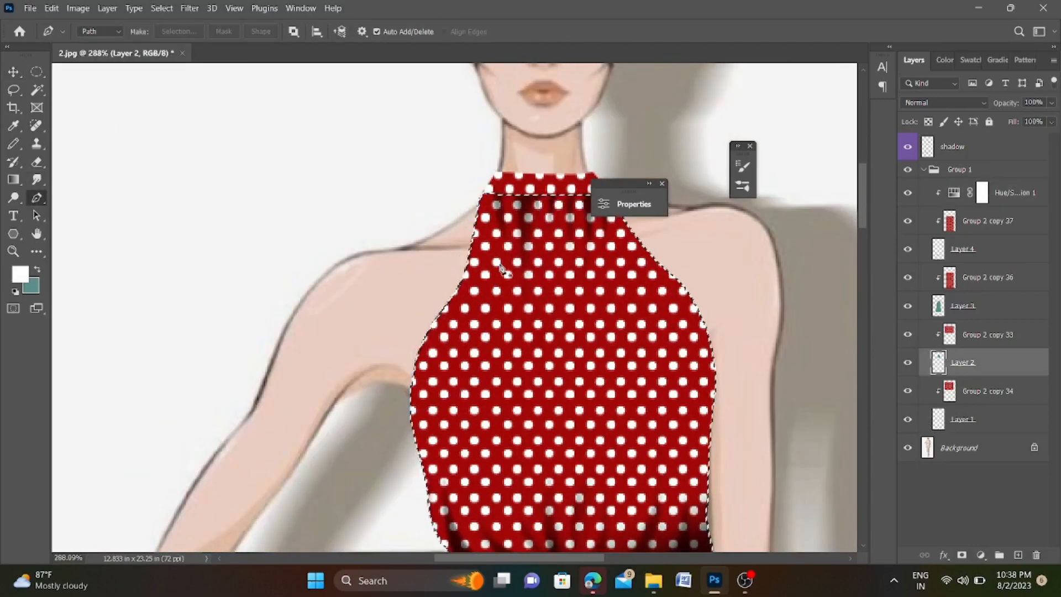
key("ctrl+Return")
key("alt+Delete")
Step: Fill out the bodice's right edge below the collar on Layer 2 with a white-filled Pen tool shape, and deselect
scroll(501, 267, "down", 3)
scroll(536, 253, "up", 5)
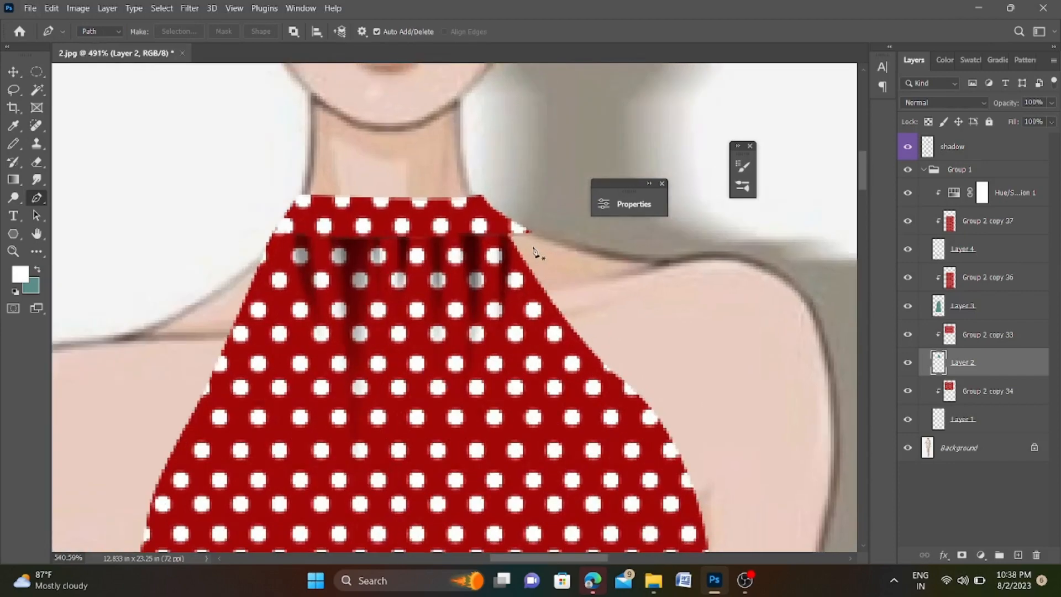
left_click(651, 441)
left_click(487, 422)
left_click(470, 236)
left_click(529, 231)
key("ctrl+Return")
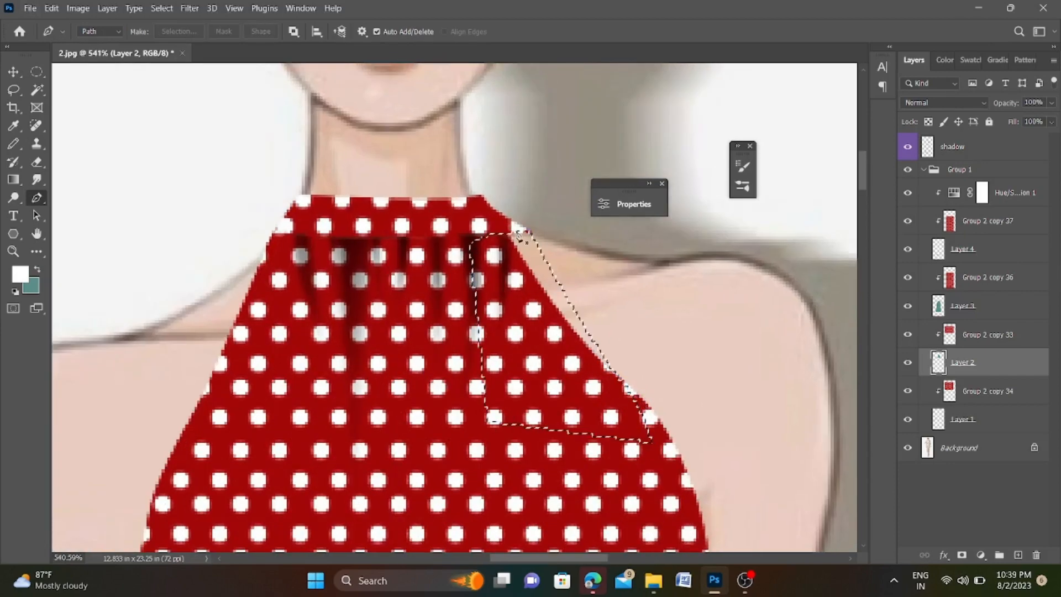
key("alt+Delete")
key("ctrl+d")
Step: Raise the collar on Layer 1 higher up the neck with a white-filled Pen tool shape, and deselect
scroll(492, 223, "down", 5)
scroll(464, 213, "up", 5)
left_click(939, 419)
left_click(938, 418, "ctrl")
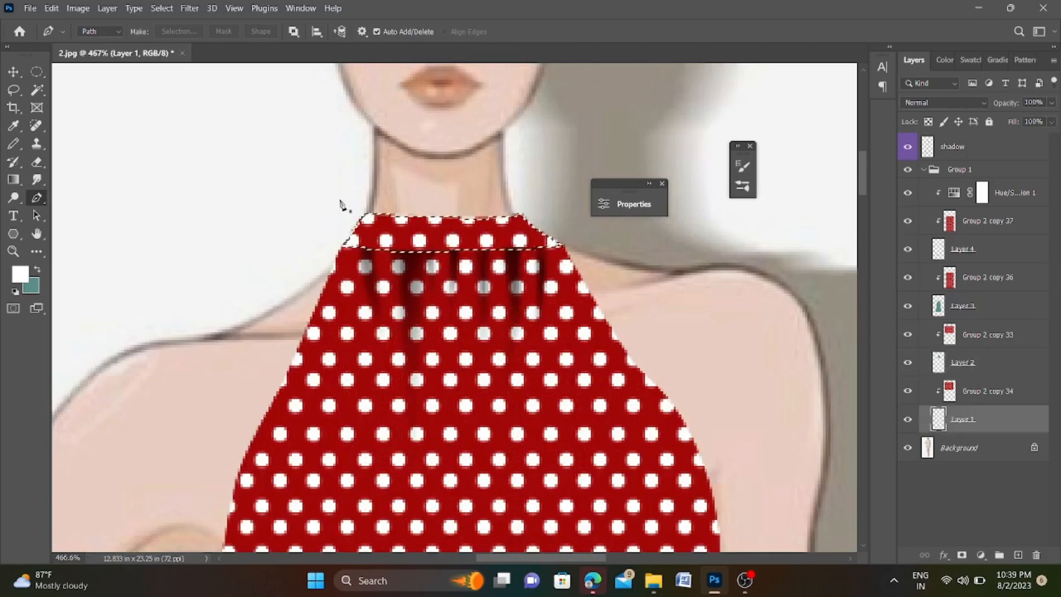
scroll(341, 202, "up", 2)
left_click(369, 228)
left_click_drag(381, 200, 385, 182)
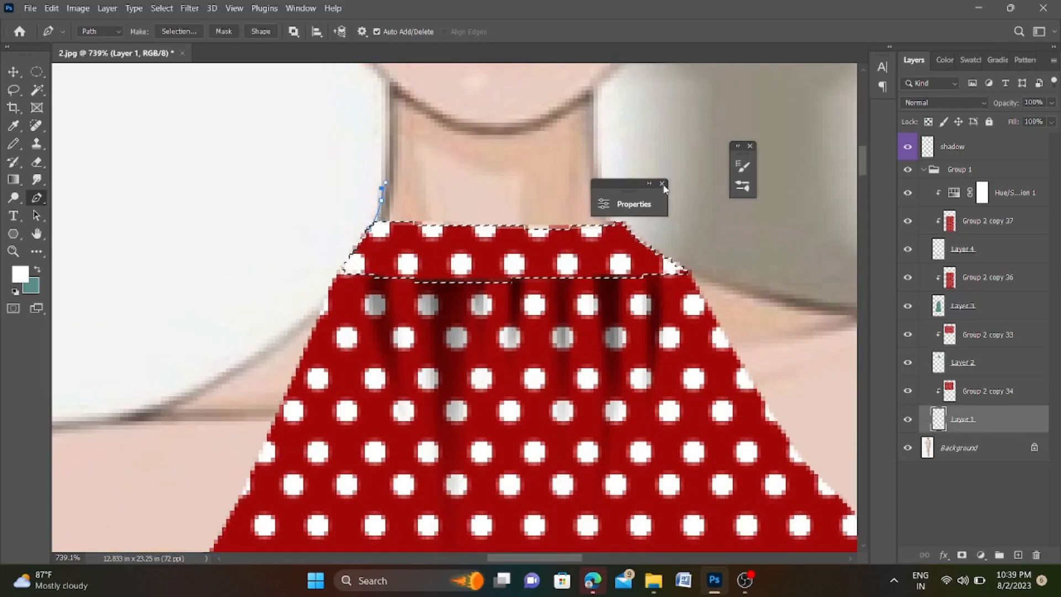
left_click(662, 183)
left_click(606, 188)
left_click(627, 225)
left_click_drag(450, 232, 446, 232)
left_click(369, 228)
key("ctrl+Return")
key("alt+Delete")
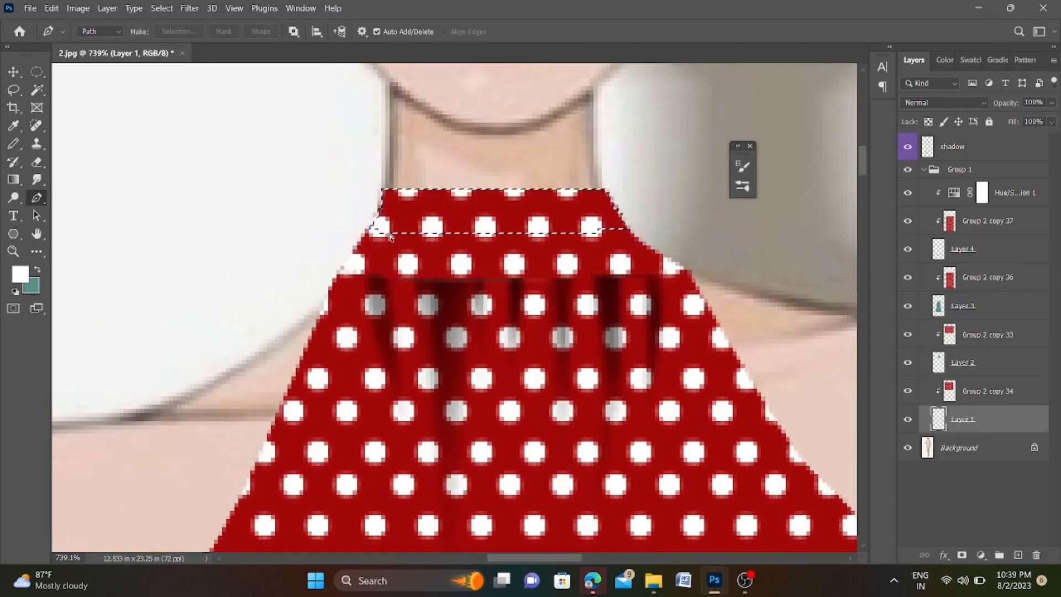
key("ctrl+d")
Step: Load the bodice outline as a selection, activate the shadow layer, and set up an enlarged black Brush
scroll(408, 215, "down", 3)
left_click(938, 424, "ctrl")
left_click(961, 146)
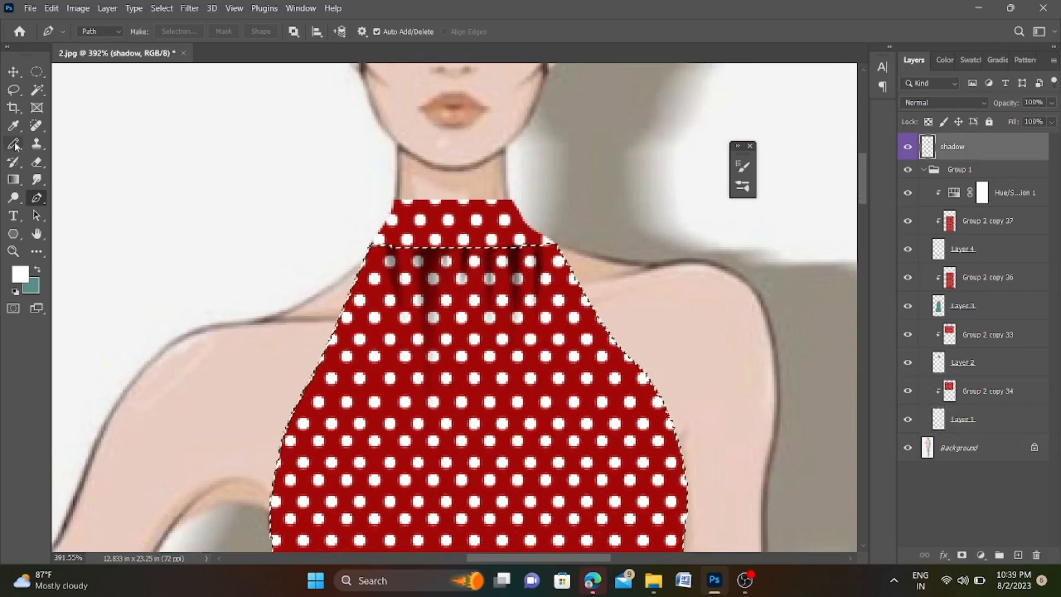
key("b")
right_click(80, 106)
left_click(389, 241)
scroll(389, 240, "up", 3)
left_click(21, 274)
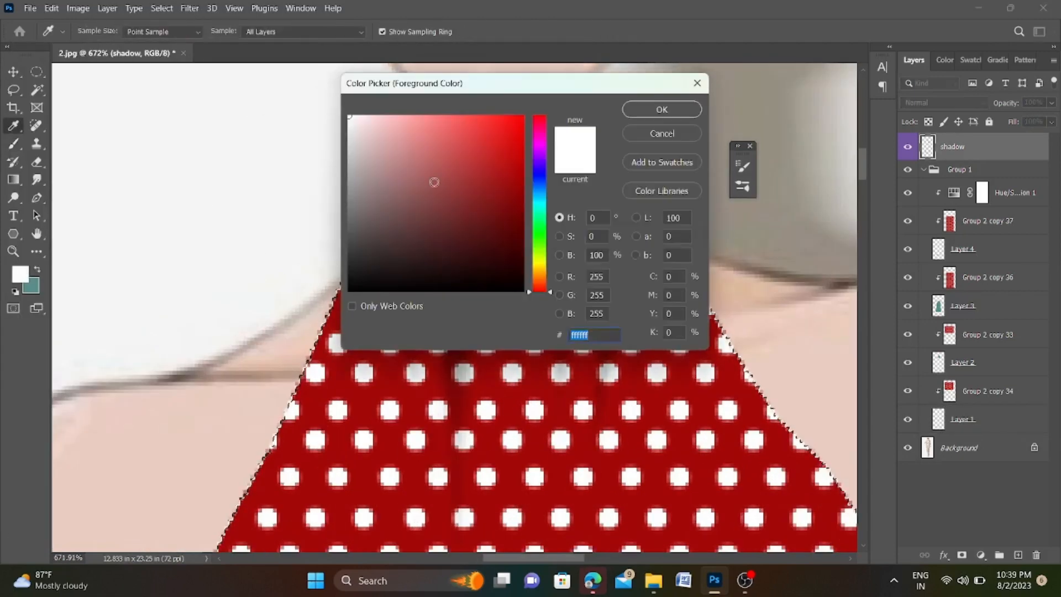
left_click(359, 288)
left_click(661, 109)
key("bracketright")
key("bracketright")
key("bracketright")
Step: Try painting a black shadow band along the seam below the collar and softening it with the Eraser, and undo the strokes
mouse_move(349, 250)
left_mouse_down()
mouse_move(680, 234)
mouse_move(338, 259)
left_mouse_up()
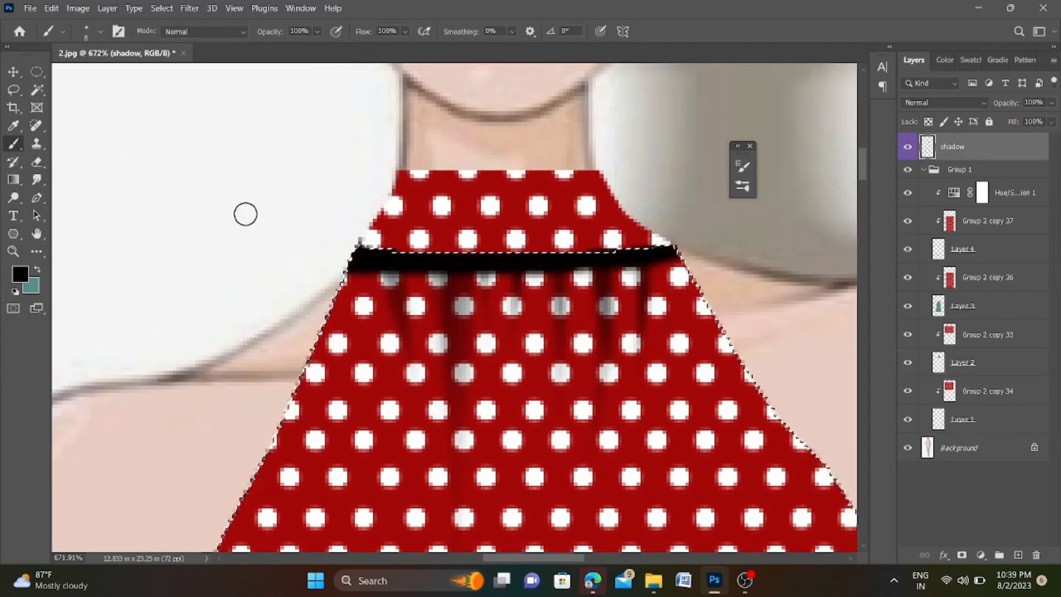
key("e")
left_click_drag(321, 324, 495, 348)
key("ctrl+z")
mouse_move(340, 374)
left_mouse_down()
mouse_move(457, 343)
mouse_move(649, 339)
left_mouse_up()
key("ctrl+z")
key("ctrl+z")
key("ctrl+z")
key("ctrl+z")
left_click(14, 144)
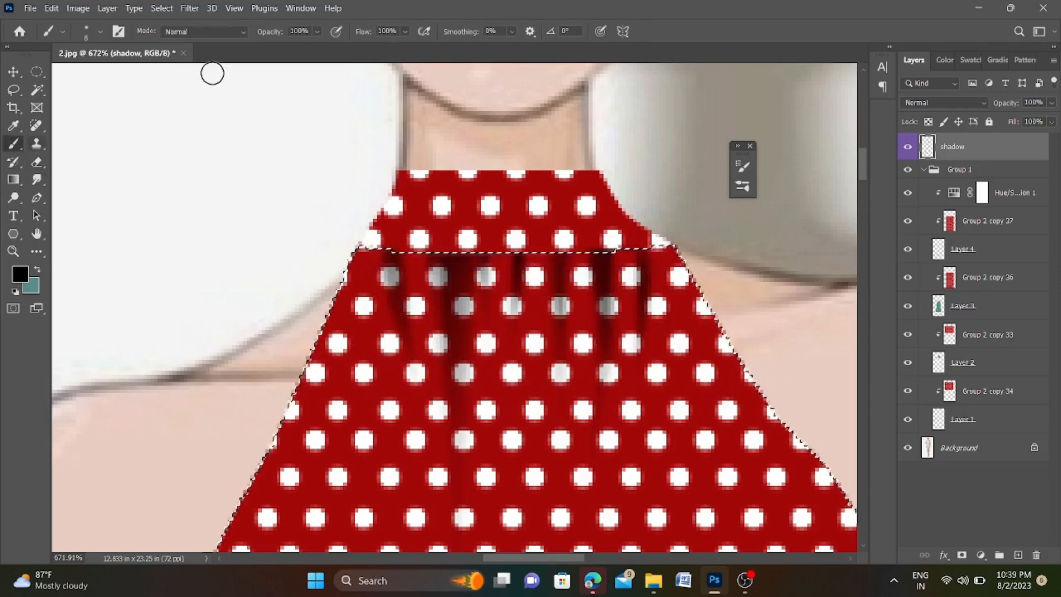
Step: Set the Brush to 37% opacity and 26% flow and paint a soft black shadow along the seam below the collar
left_click(317, 32)
left_click(291, 48)
left_click(405, 32)
left_click(373, 47)
mouse_move(343, 257)
left_mouse_down()
mouse_move(329, 265)
mouse_move(494, 239)
left_mouse_up()
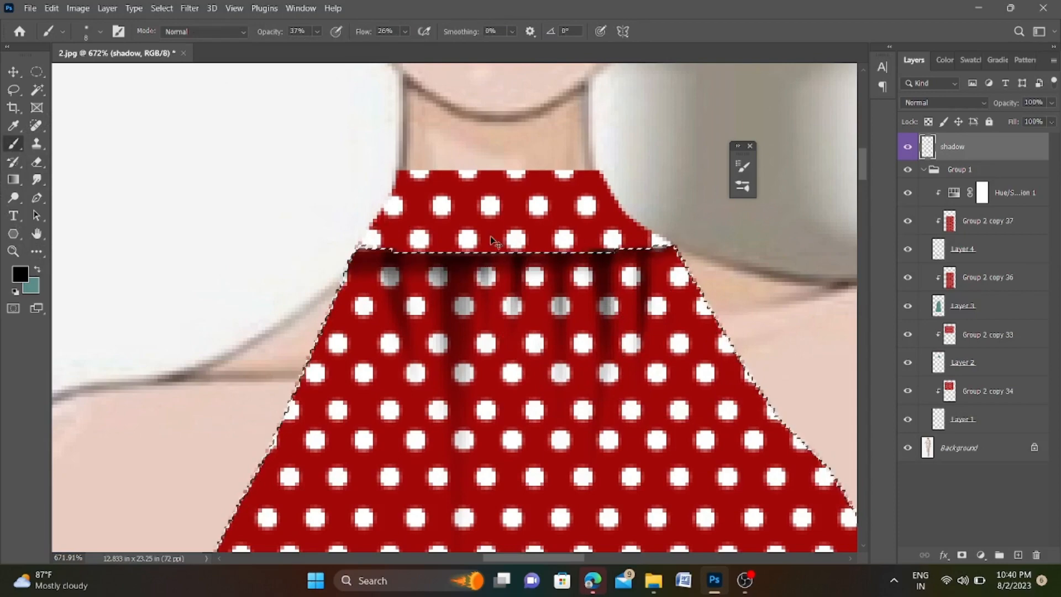
Step: Add a new layer above the shadow layer and paint soft black shadows on the skin along the bodice's side edges
scroll(494, 238, "down", 10)
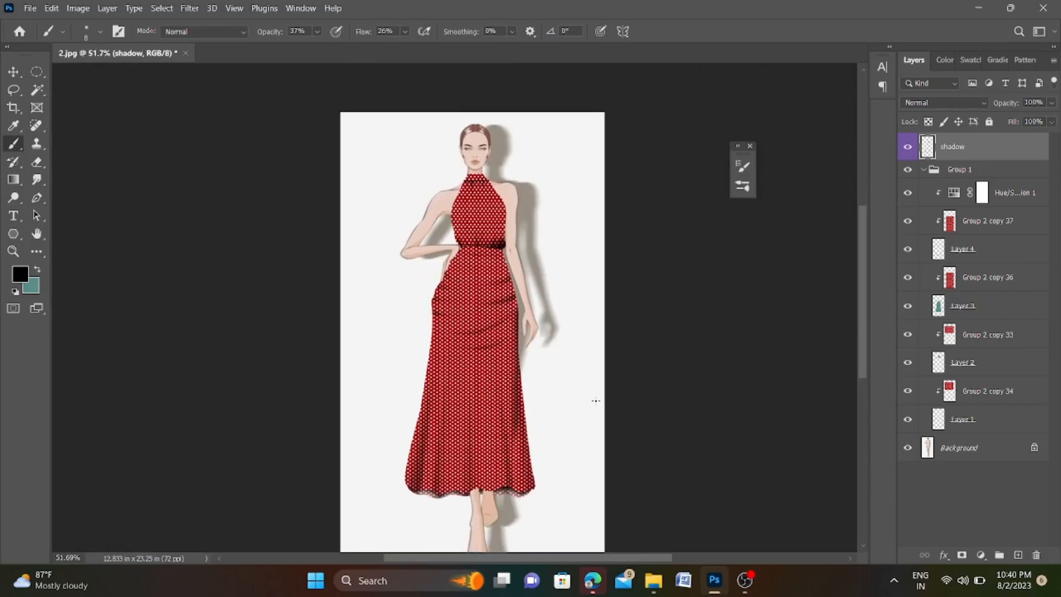
scroll(571, 272, "up", 5)
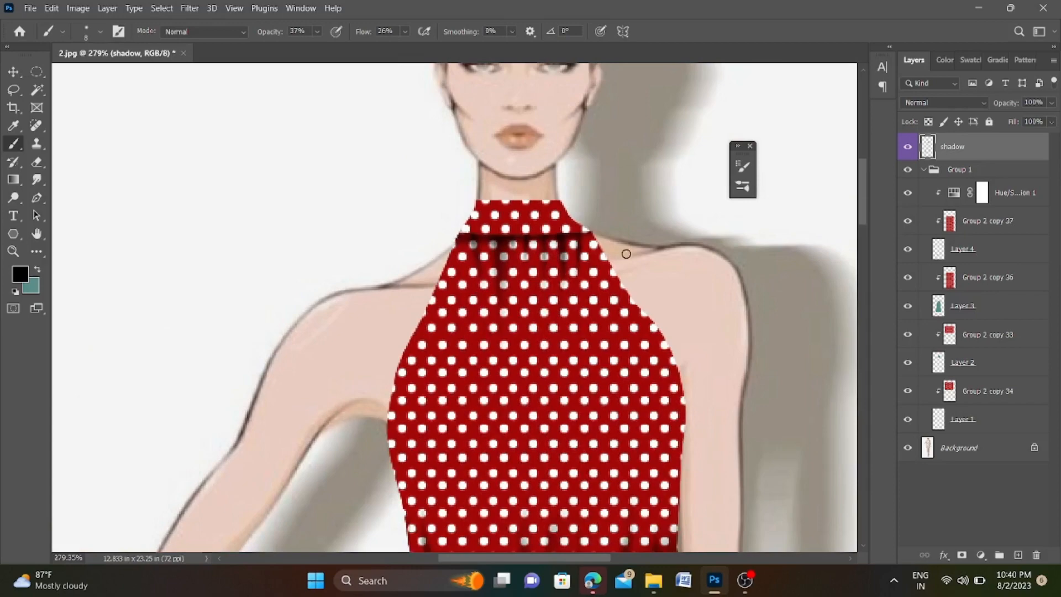
key("ctrl+shift+alt+n")
scroll(636, 257, "up", 2)
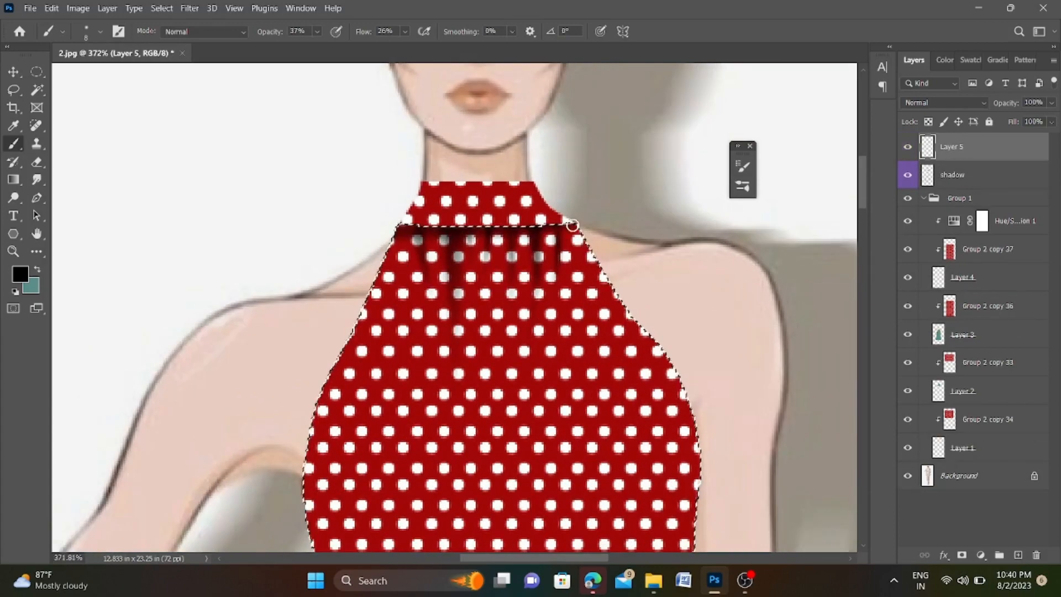
scroll(686, 398, "up", 1)
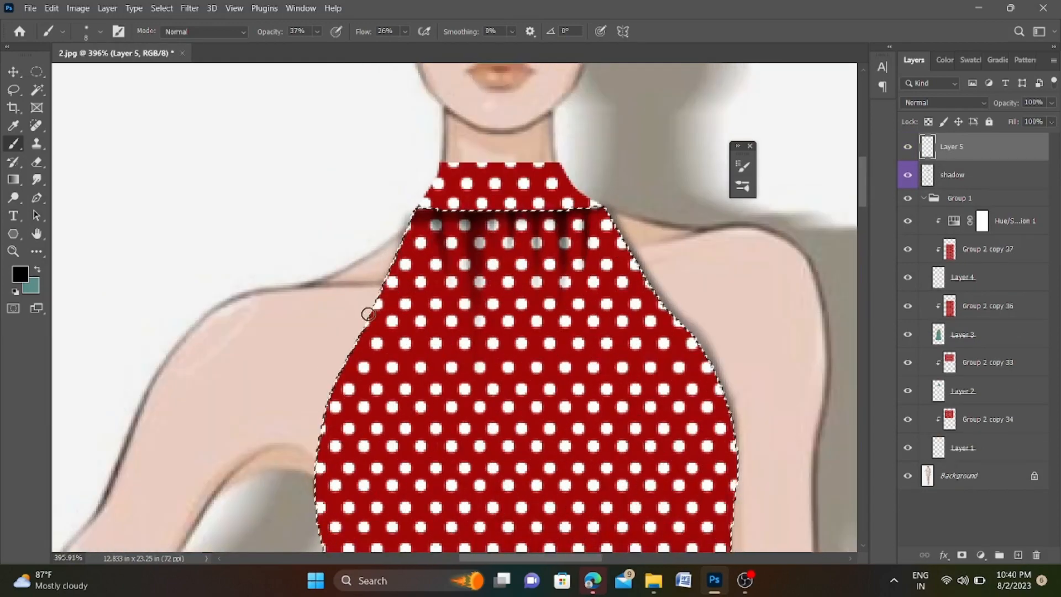
scroll(314, 484, "down", 2)
Step: Soften the shadows beside the bodice edges with the Eraser at 35% opacity and 17% flow
key("e")
scroll(668, 331, "down", 1)
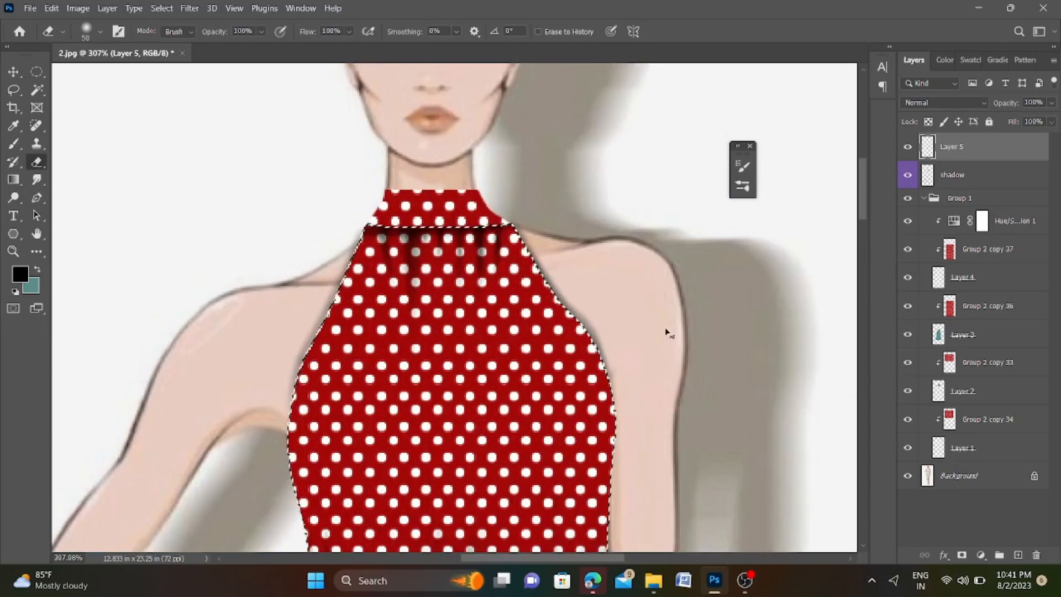
key("ctrl+d")
scroll(598, 225, "down", 3)
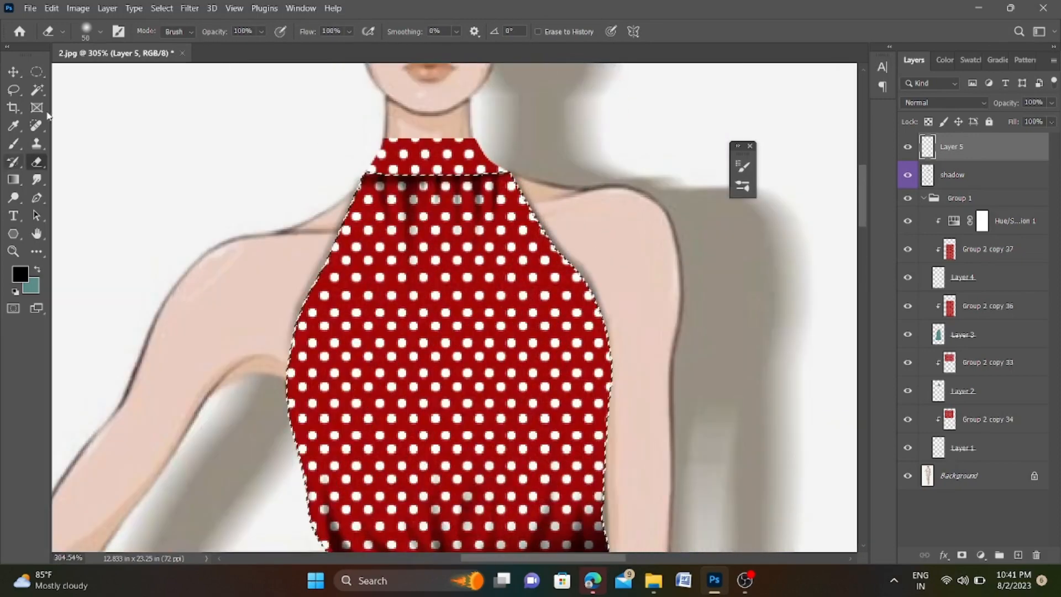
left_click_drag(349, 31, 310, 48)
scroll(505, 165, "up", 3)
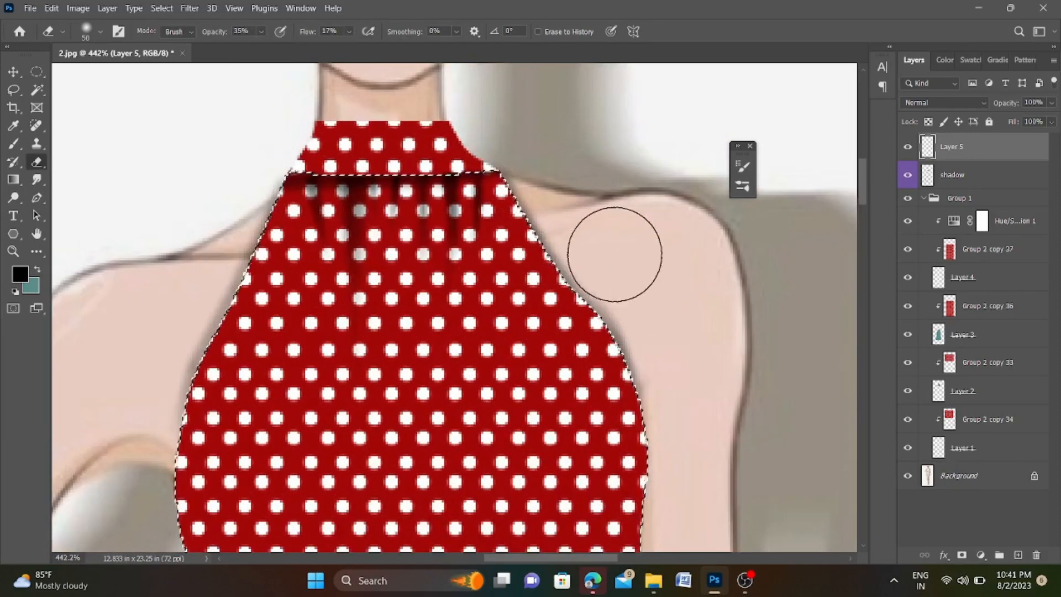
Step: Brush a soft black shadow along the collar's right edge on Layer 5, keeping it off the collar fabric
scroll(608, 238, "down", 5)
scroll(567, 187, "up", 5)
key("b")
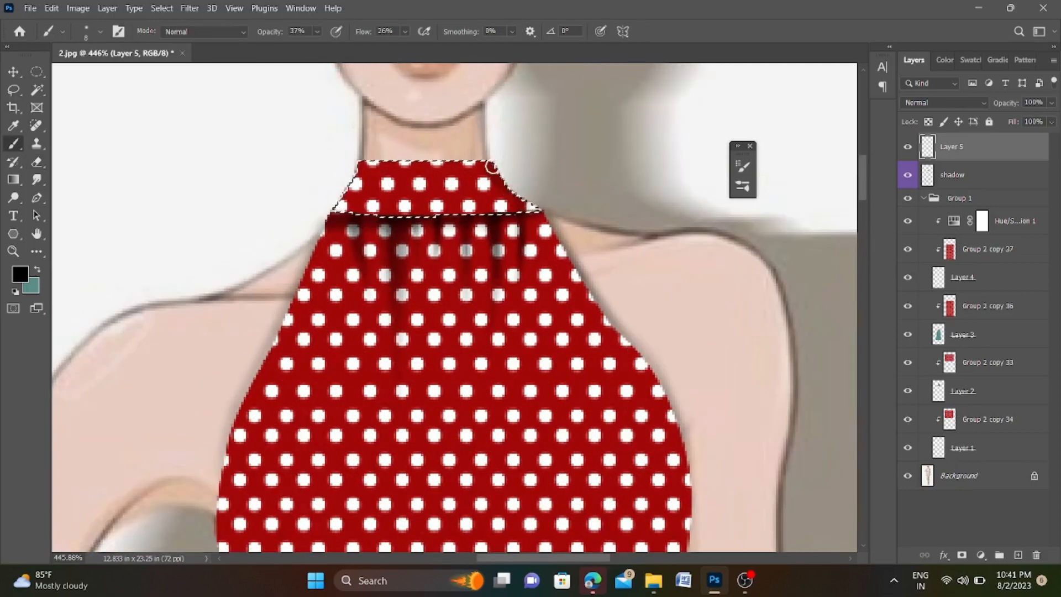
left_click_drag(492, 168, 524, 195)
scroll(524, 195, "down", 2)
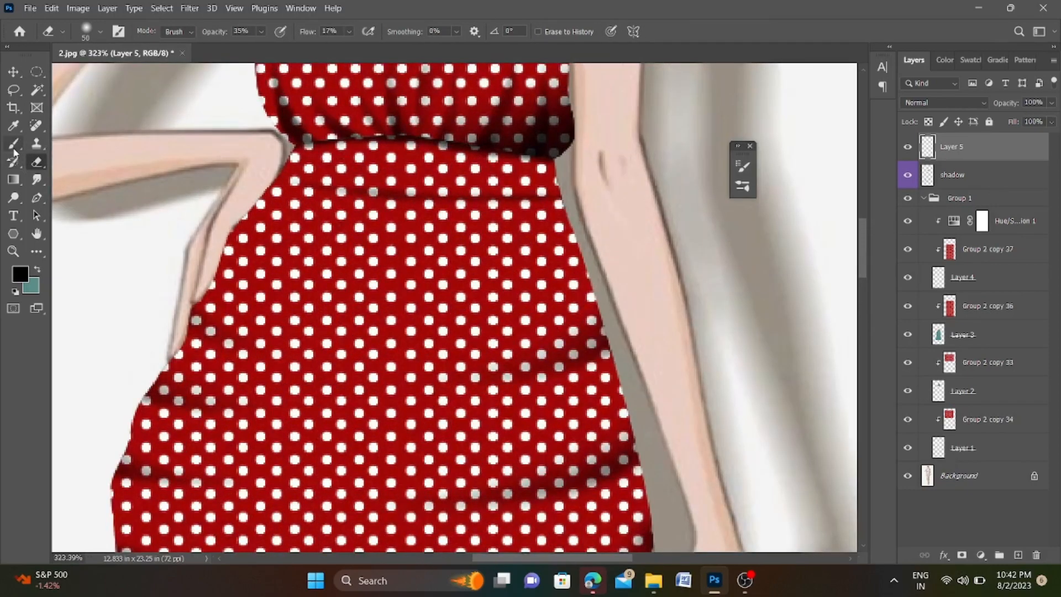
Step: Create another new layer and dab a soft black spot at the centre of the waist with a size 45 Brush
left_click(14, 147)
key("ctrl+shift+alt+n")
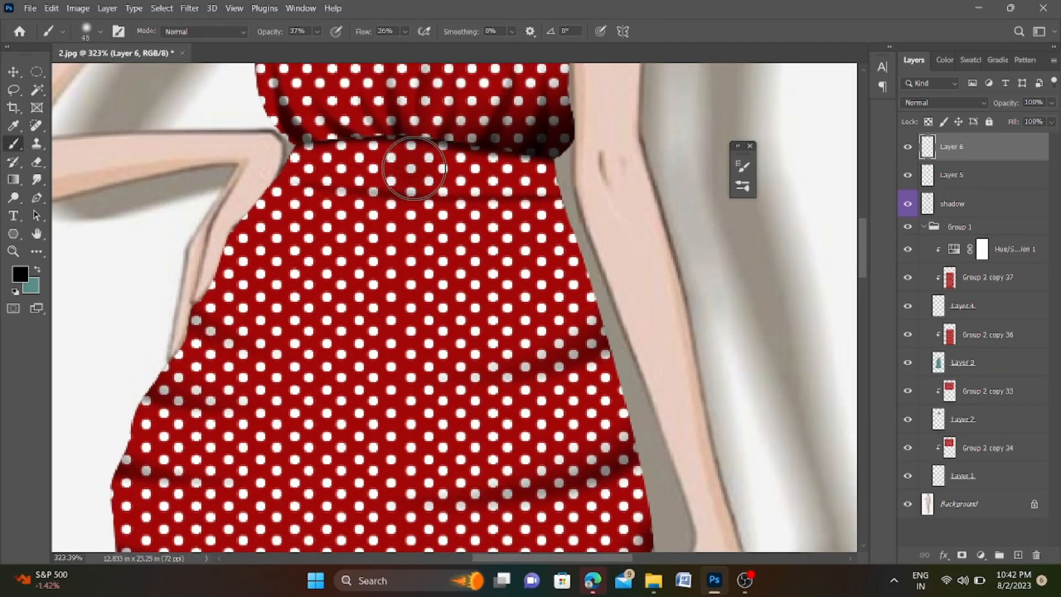
left_click(414, 169)
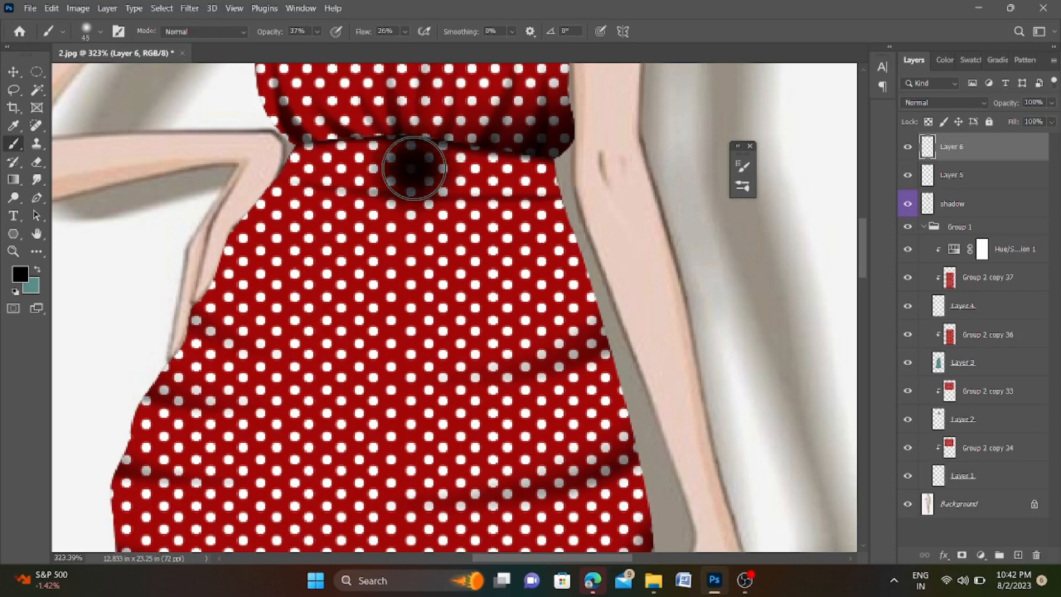
Step: Erase the middle of the black waist spot with a size 25 Eraser at 100% opacity and flow, forming a buckle ring
key("e")
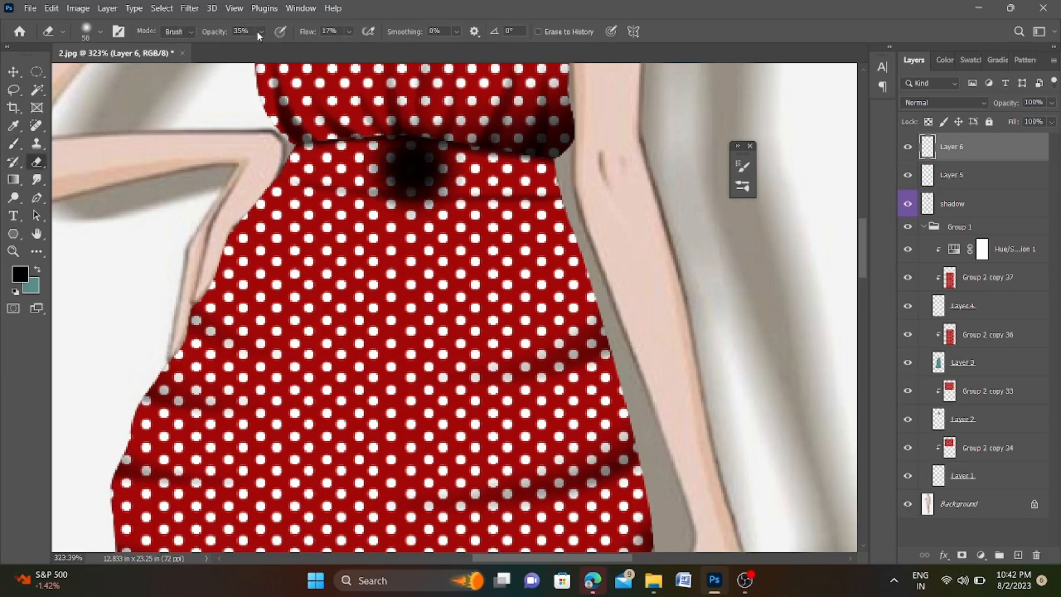
left_click(348, 31)
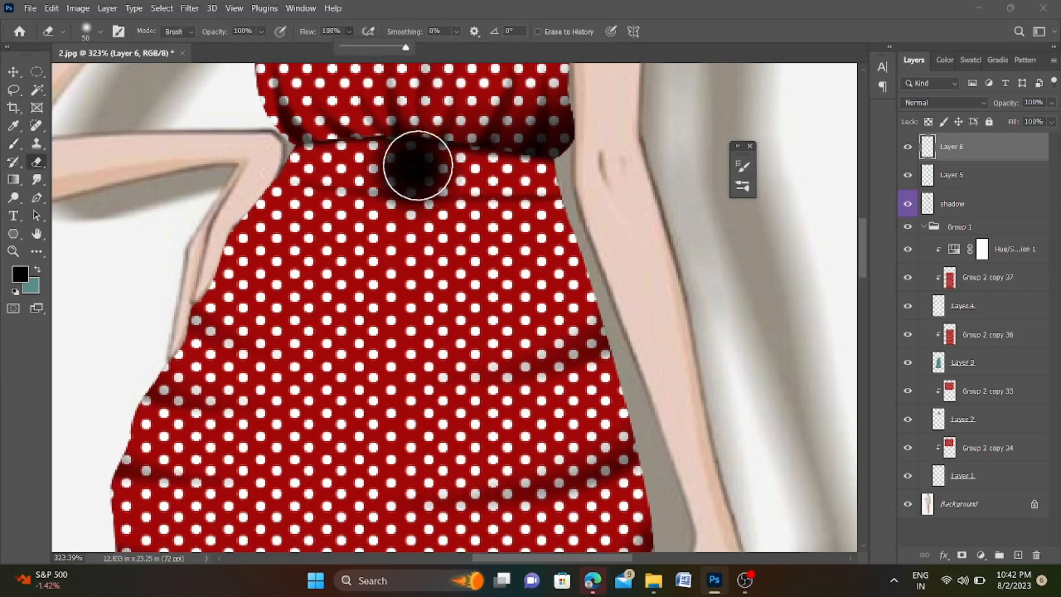
key("bracketleft")
key("bracketleft")
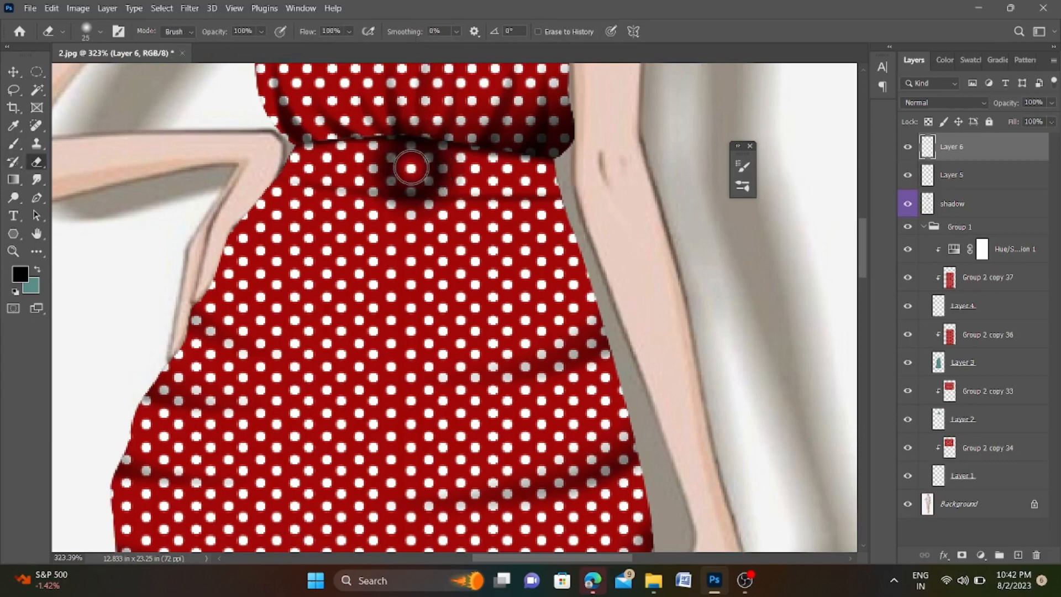
scroll(450, 222, "down", 4)
scroll(434, 208, "up", 5)
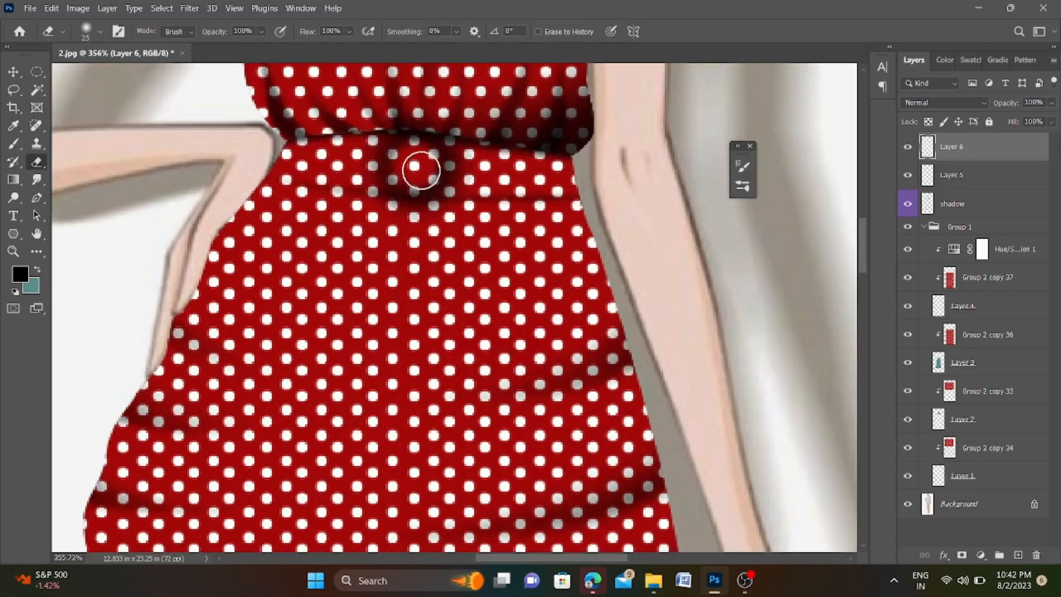
Step: Shape the buckle into a square outline with a small centre dot, using a reduced black Brush
key("b")
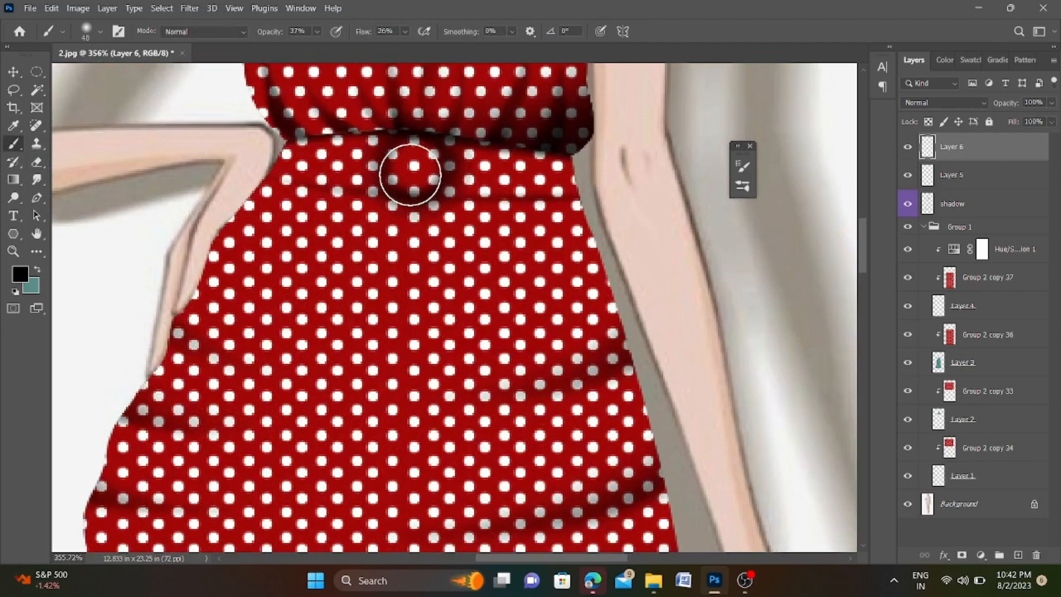
key("bracketleft")
key("bracketleft")
scroll(413, 167, "down", 5)
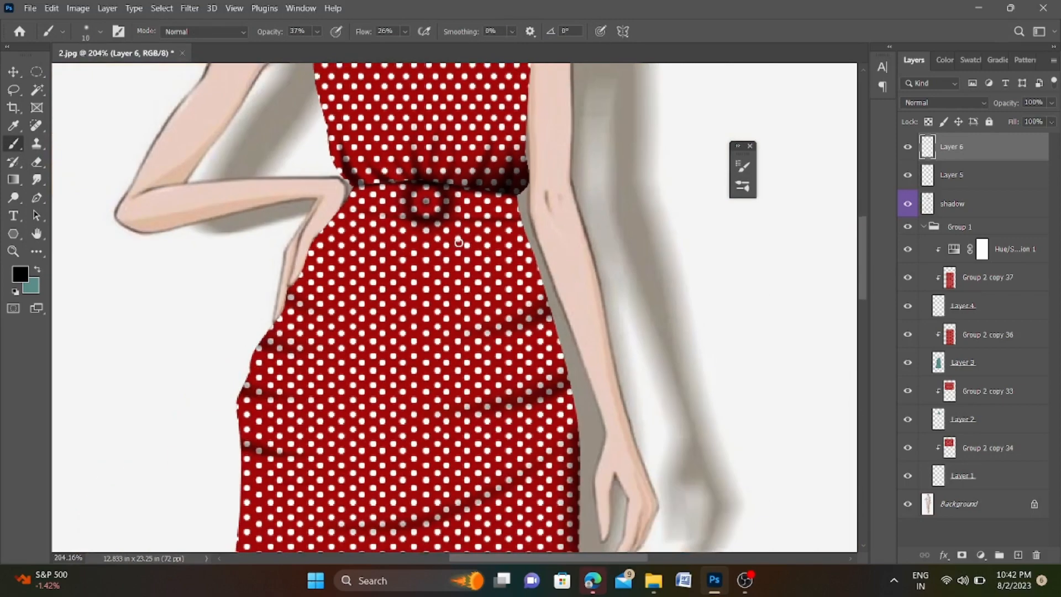
scroll(448, 218, "up", 3)
scroll(428, 213, "down", 3)
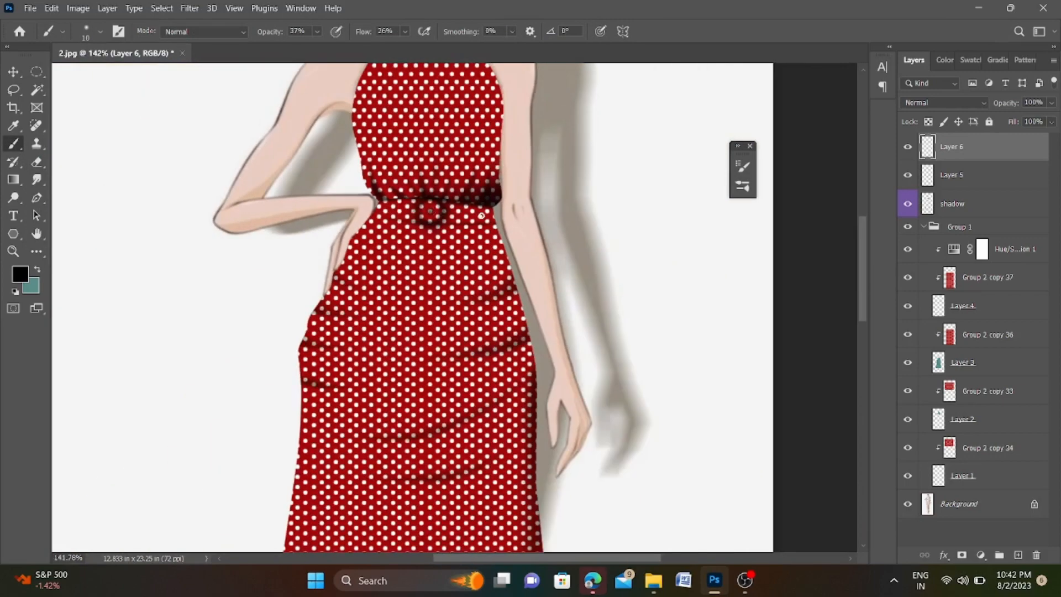
Step: Paint the belt's lower edge as a thin black line across the waist and erase its ends beyond the dress
scroll(420, 210, "up", 4)
left_click_drag(261, 217, 578, 218)
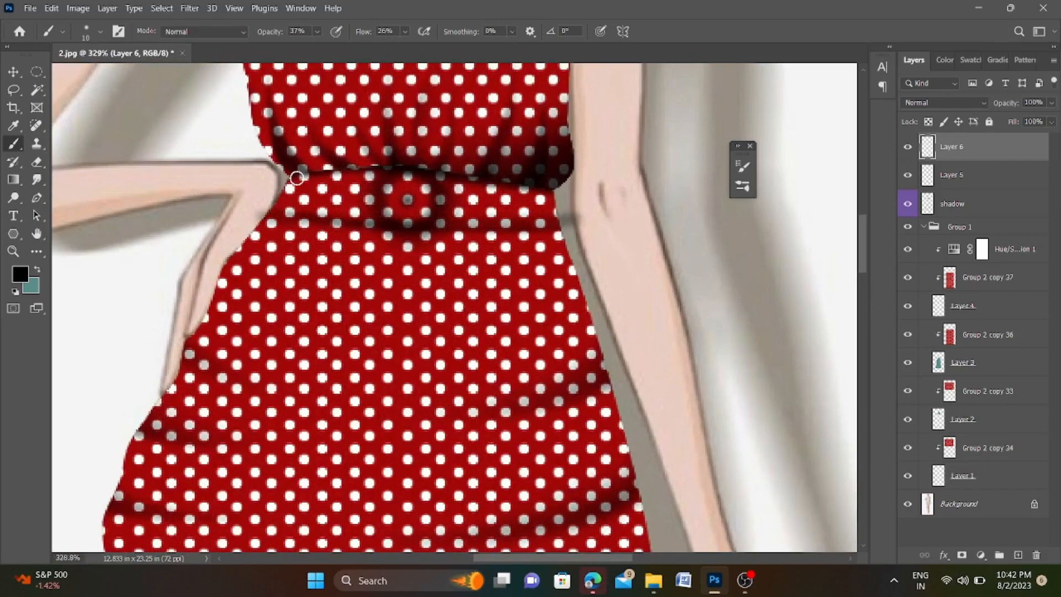
left_click(39, 165)
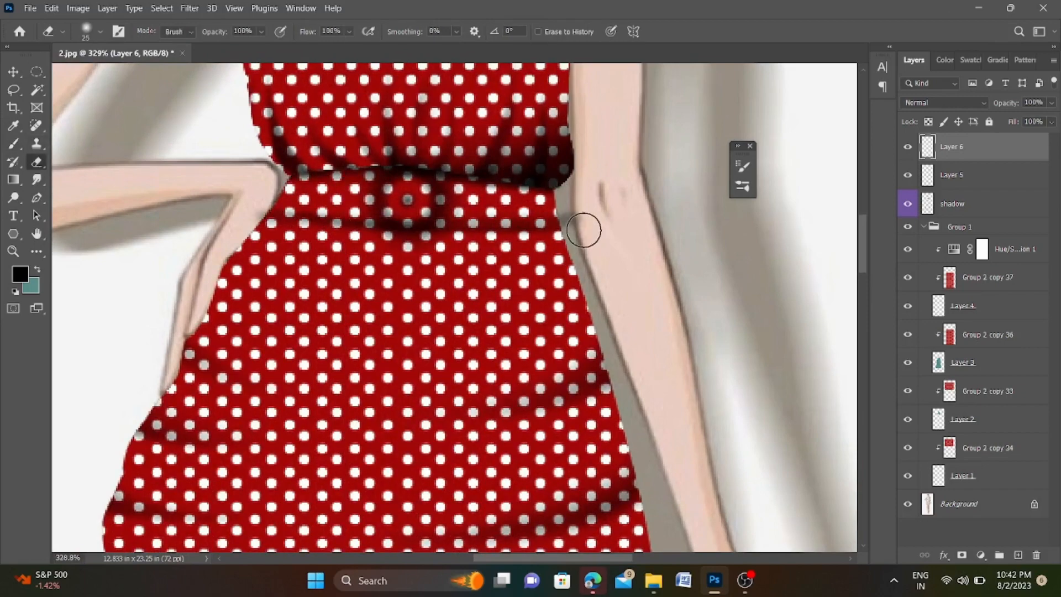
scroll(256, 201, "down", 8)
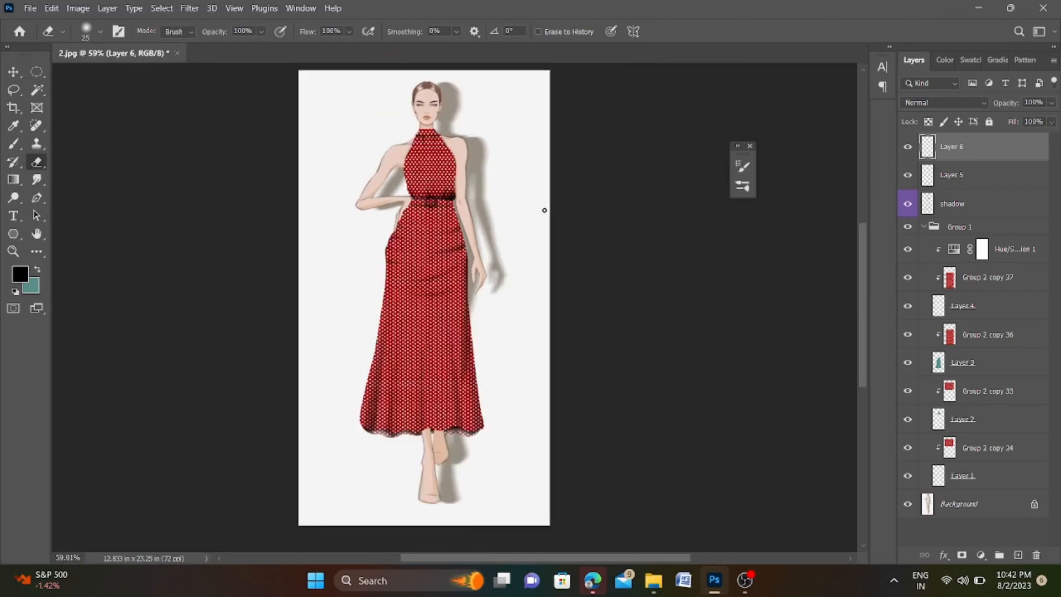
Step: Try lowering the shadow layer's opacity, and return it to 100%
left_click(972, 206)
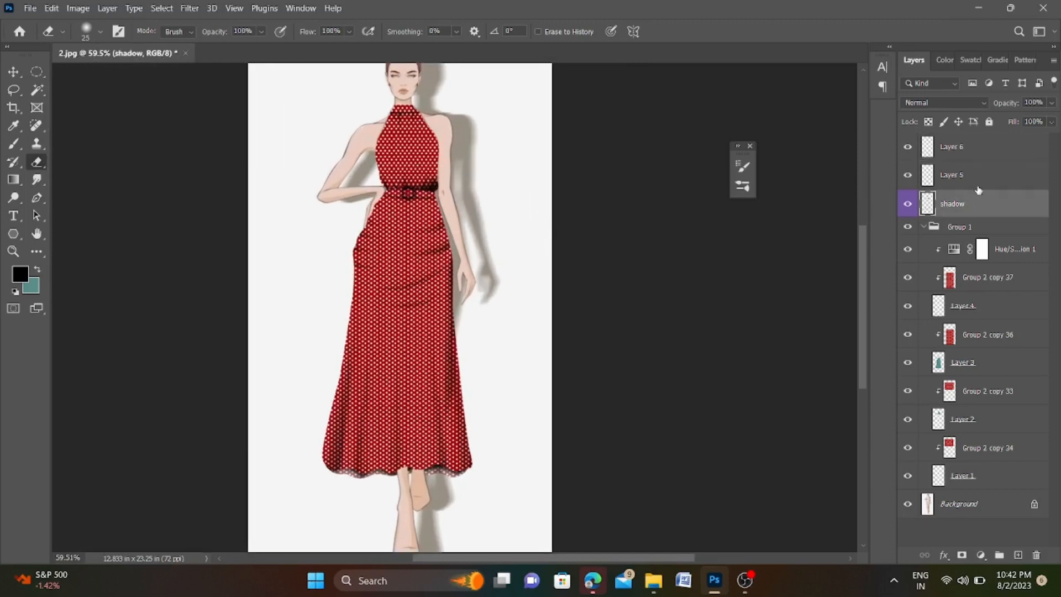
left_click(1052, 103)
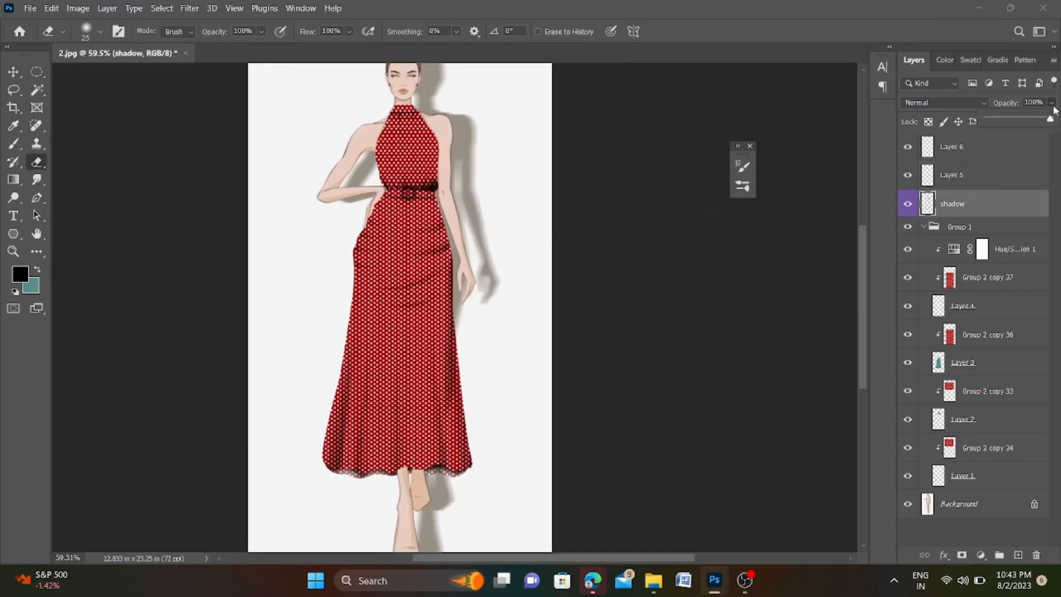
left_click_drag(1046, 122, 1052, 120)
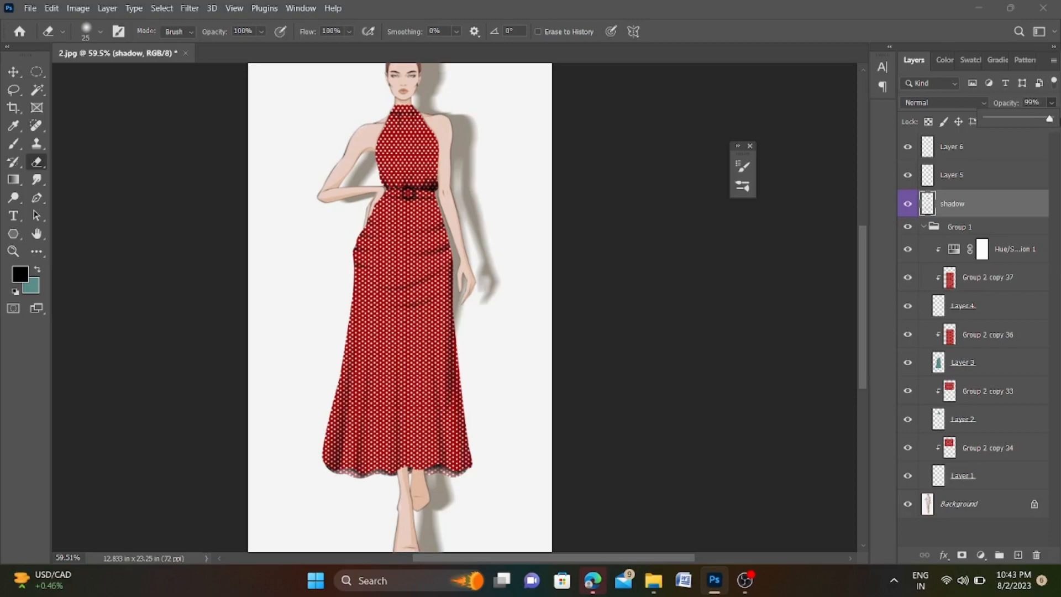
Step: Examine the shading on the collar, bodice, belt and hem up close and across the full figure
scroll(409, 110, "up", 8)
scroll(517, 194, "down", 3)
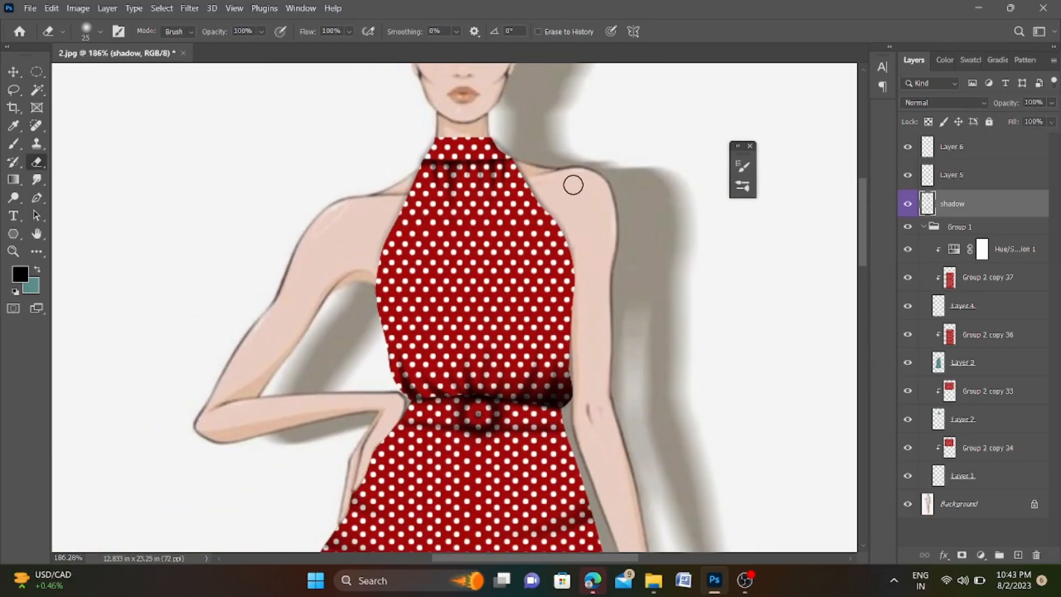
scroll(573, 185, "down", 5)
scroll(566, 473, "up", 3)
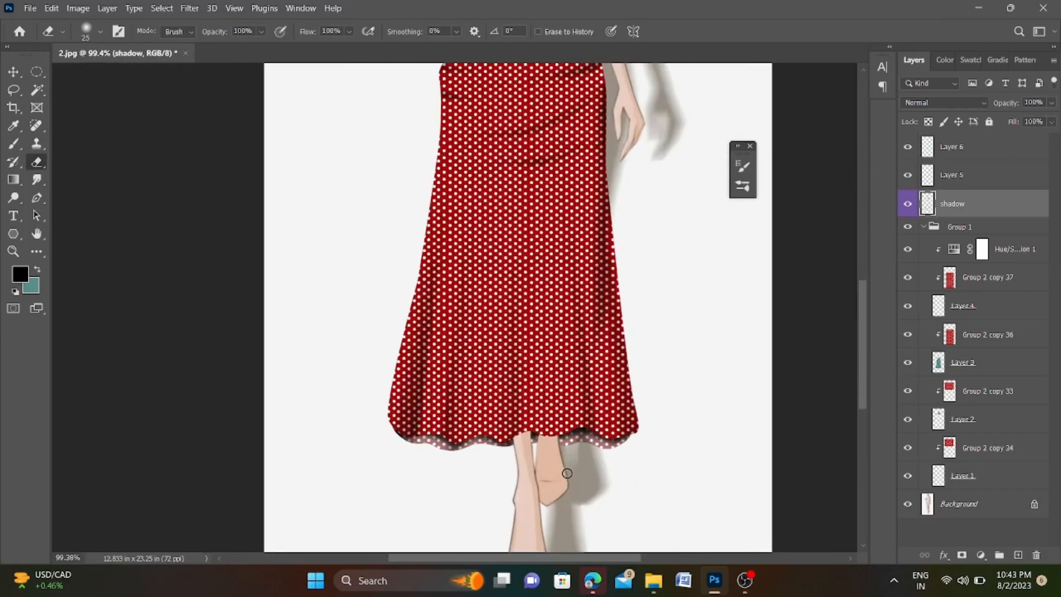
scroll(567, 473, "down", 4)
scroll(564, 146, "up", 2)
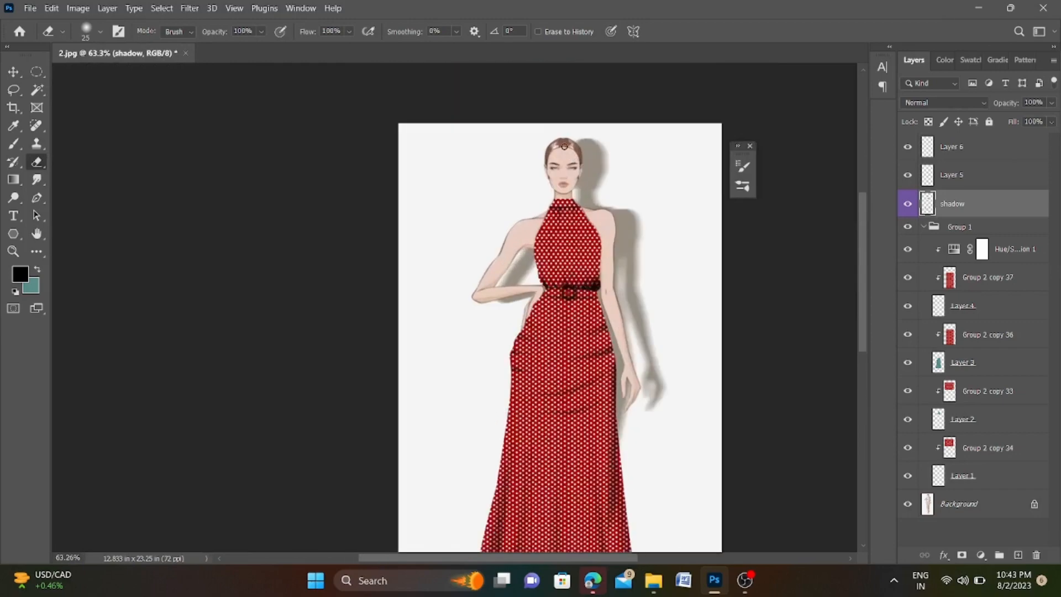
scroll(564, 146, "up", 2)
scroll(564, 146, "down", 1)
scroll(570, 118, "up", 1)
scroll(571, 118, "down", 3)
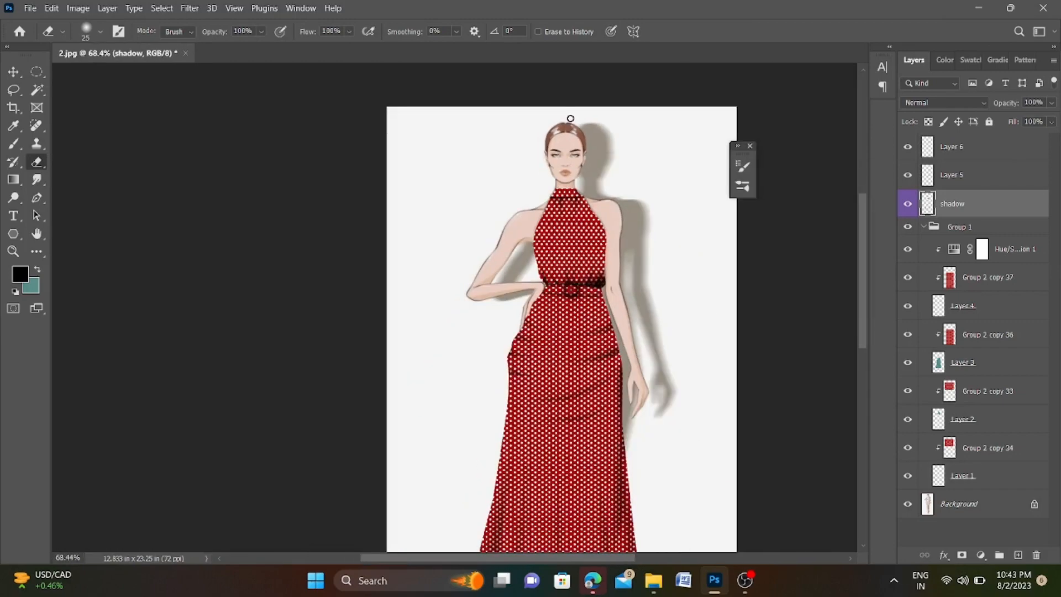
scroll(570, 118, "down", 2)
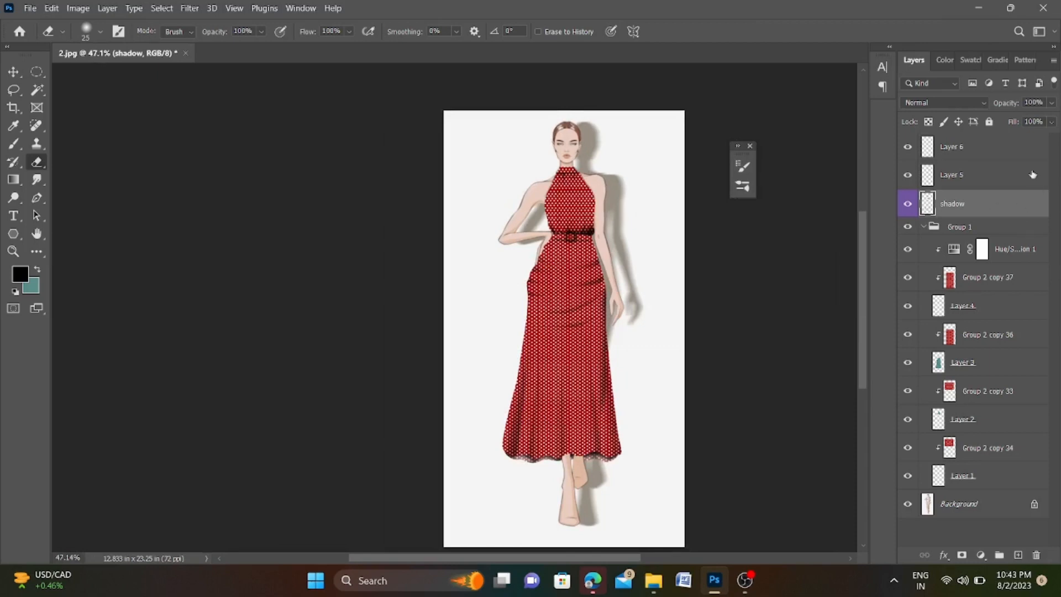
Step: Add a new layer above the Hue/Saturation adjustment in Group 1 and brush a faint strap across the front ankle
left_click(998, 152)
left_click(940, 249)
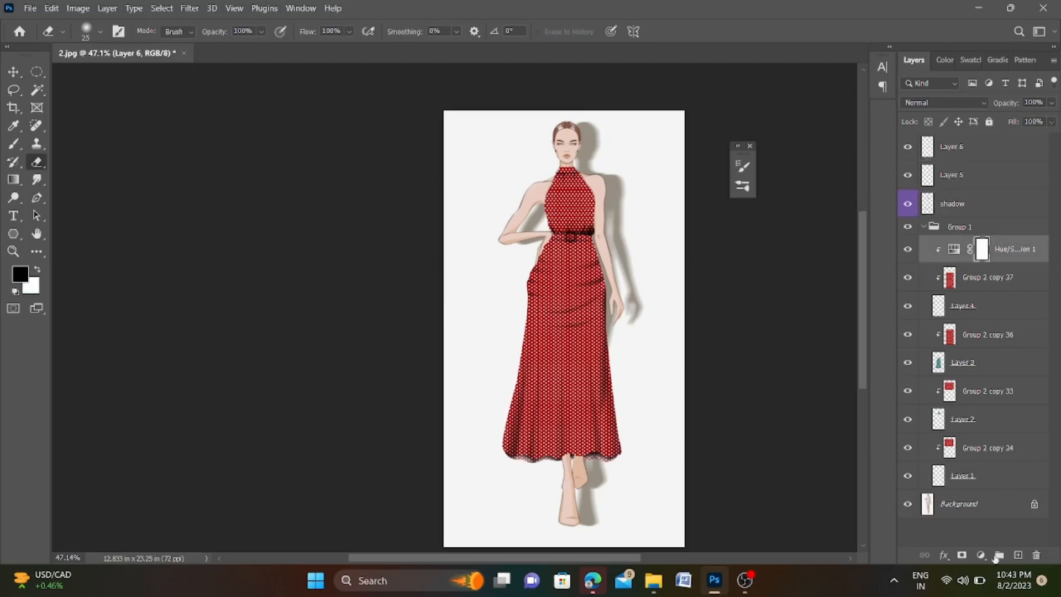
left_click(1018, 555)
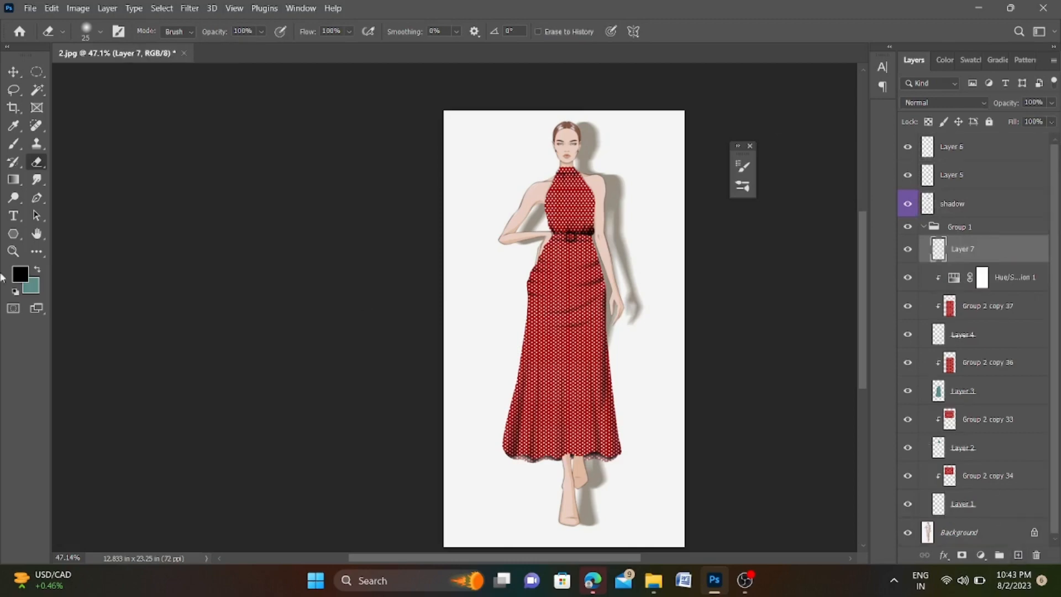
left_click(13, 144)
scroll(574, 510, "up", 5)
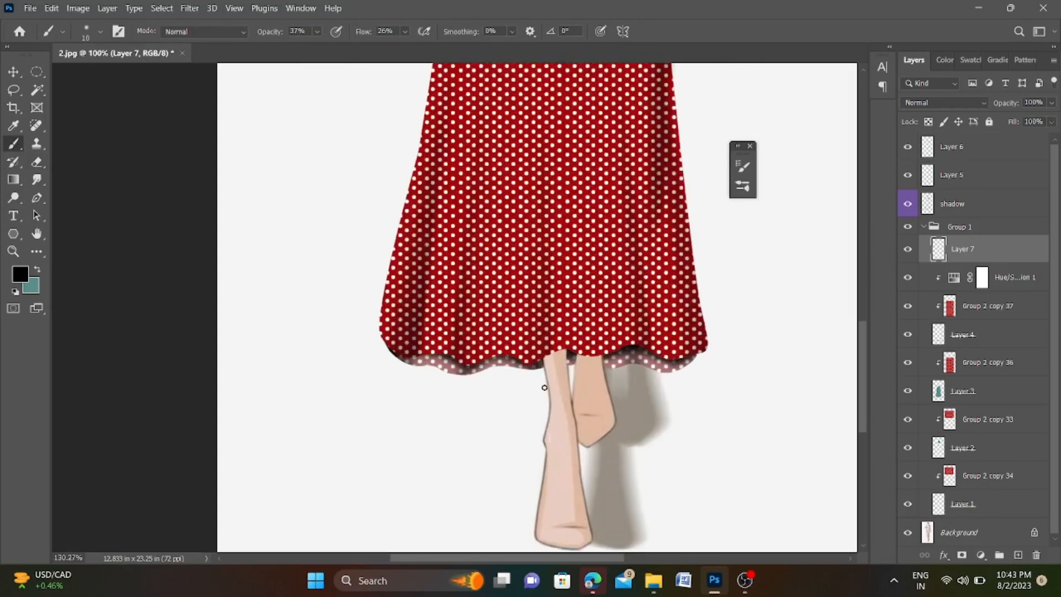
Step: Set the brush to 100% opacity and flow, and paint a solid black strap across the front ankle on Layer 7
key("z")
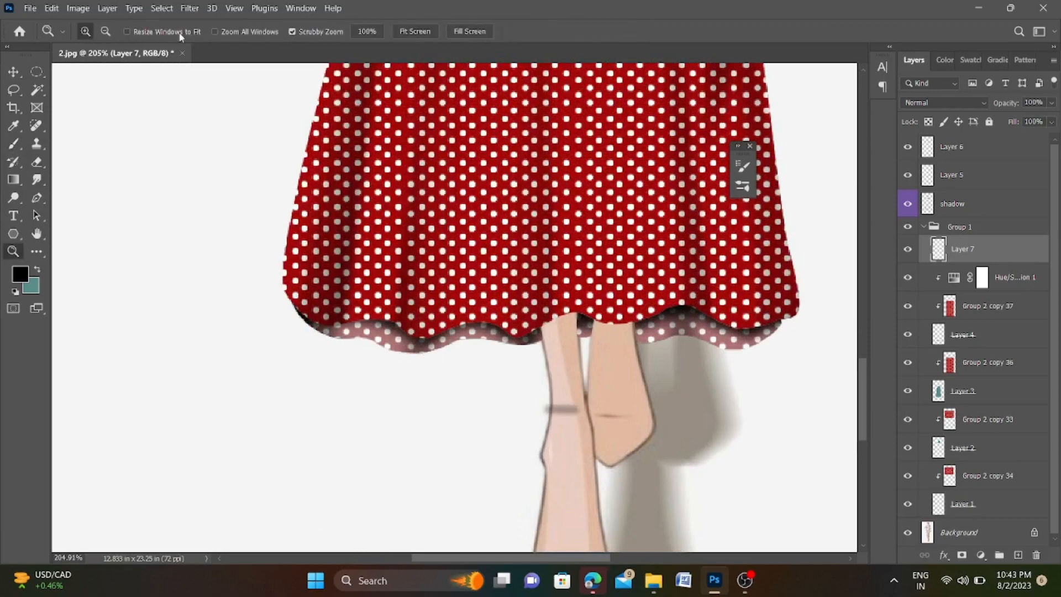
left_click(13, 143)
left_click(405, 31)
left_click_drag(408, 48, 457, 48)
scroll(557, 411, "up", 3)
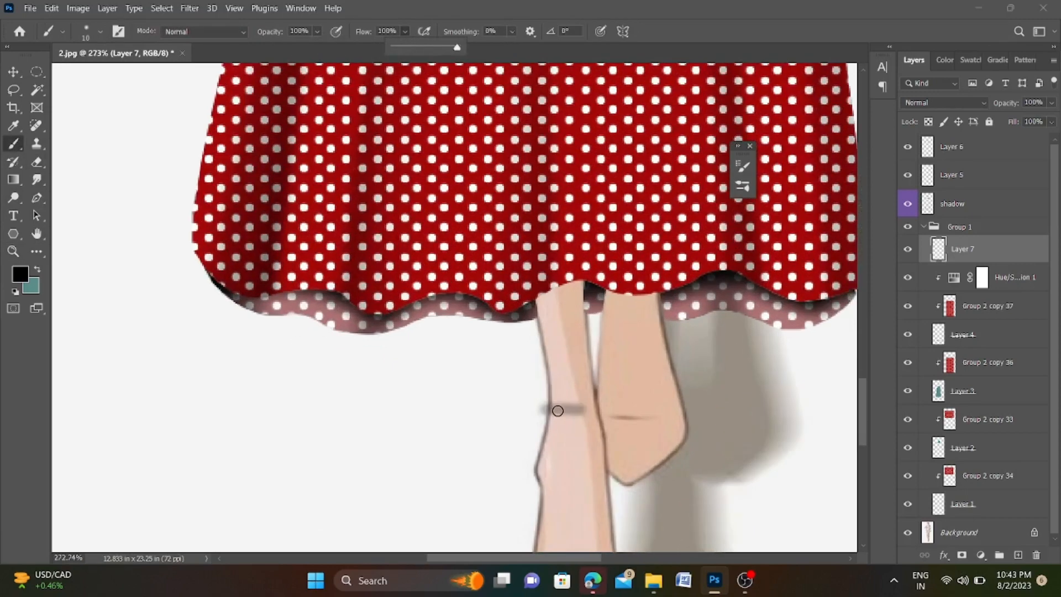
left_click_drag(547, 410, 591, 404)
scroll(607, 287, "down", 1)
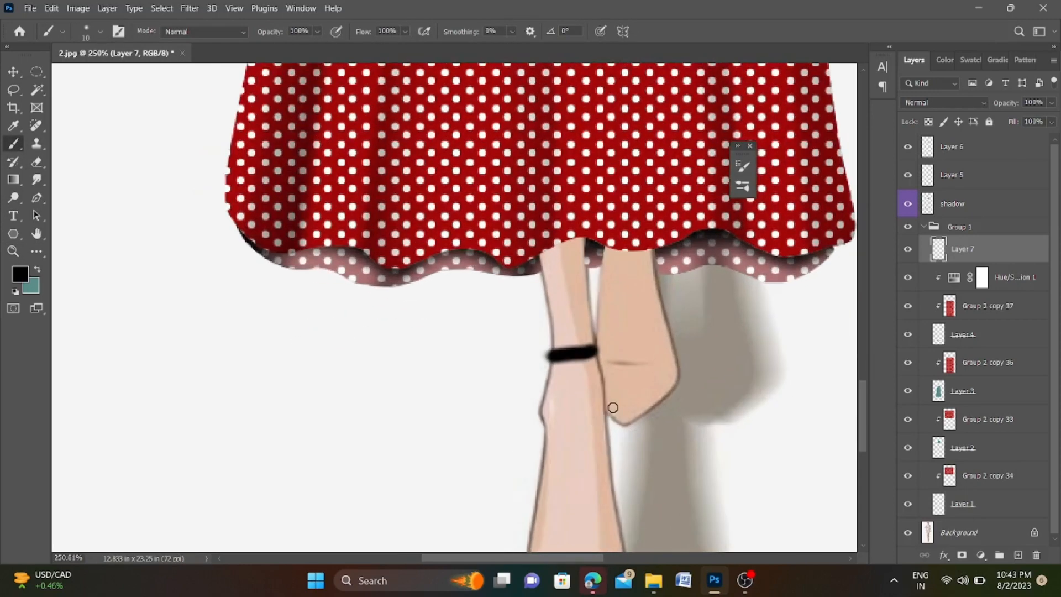
Step: Paint the rear foot's black sandal with a thick band across the foot and an outline around the toes
mouse_move(601, 365)
left_mouse_down()
mouse_move(674, 370)
mouse_move(674, 360)
mouse_move(605, 364)
mouse_move(624, 374)
mouse_move(678, 362)
mouse_move(680, 373)
mouse_move(662, 407)
mouse_move(629, 427)
mouse_move(608, 403)
left_mouse_up()
scroll(607, 402, "down", 2)
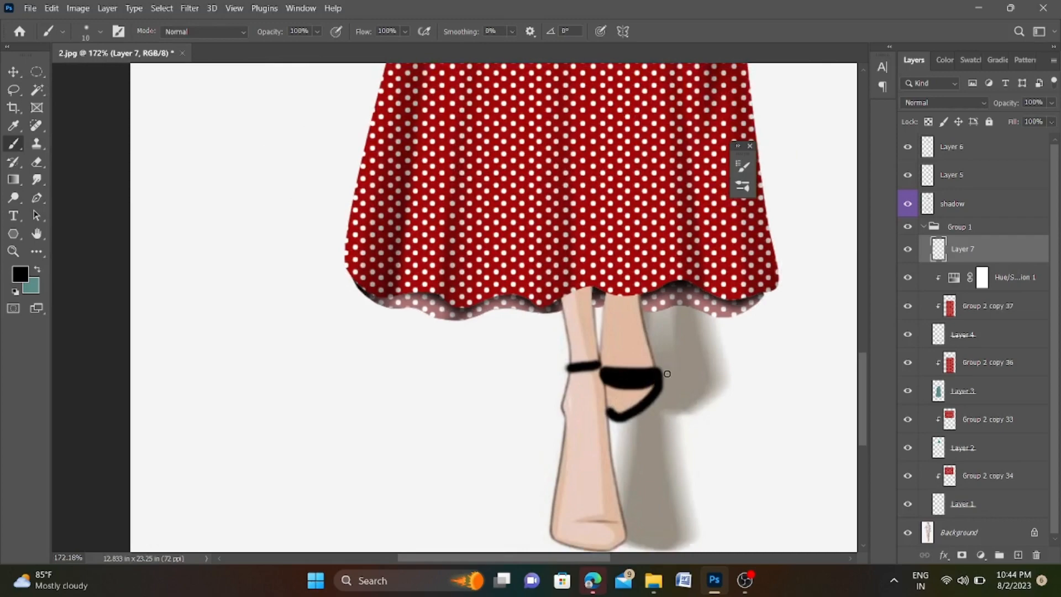
scroll(658, 369, "down", 1)
scroll(608, 414, "up", 3)
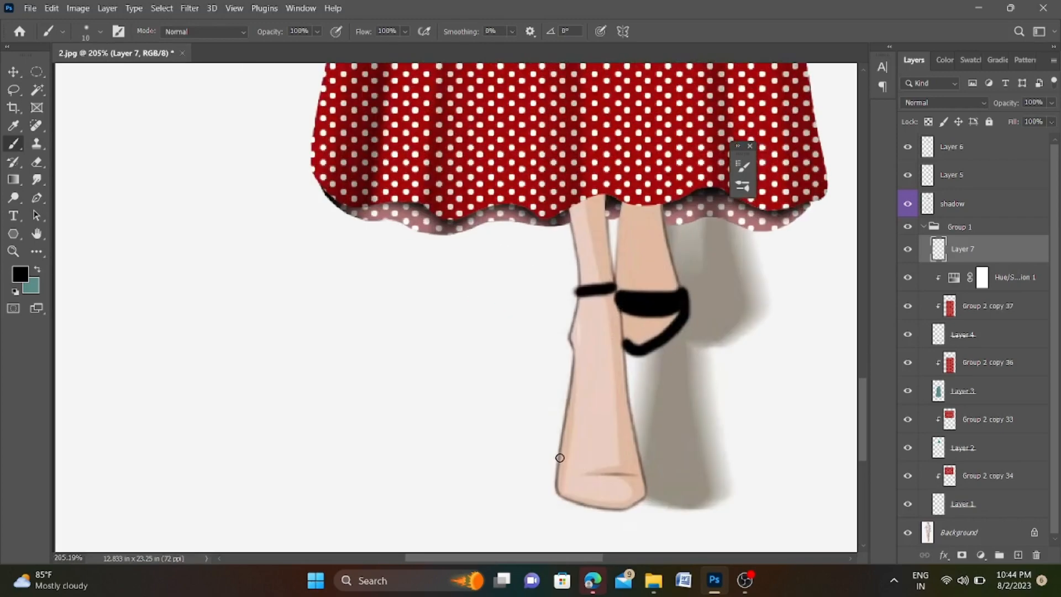
Step: Paint a thick black toe strap across the front foot and outline the sandal sole around the toes
mouse_move(559, 455)
left_mouse_down()
mouse_move(637, 456)
mouse_move(565, 454)
left_mouse_up()
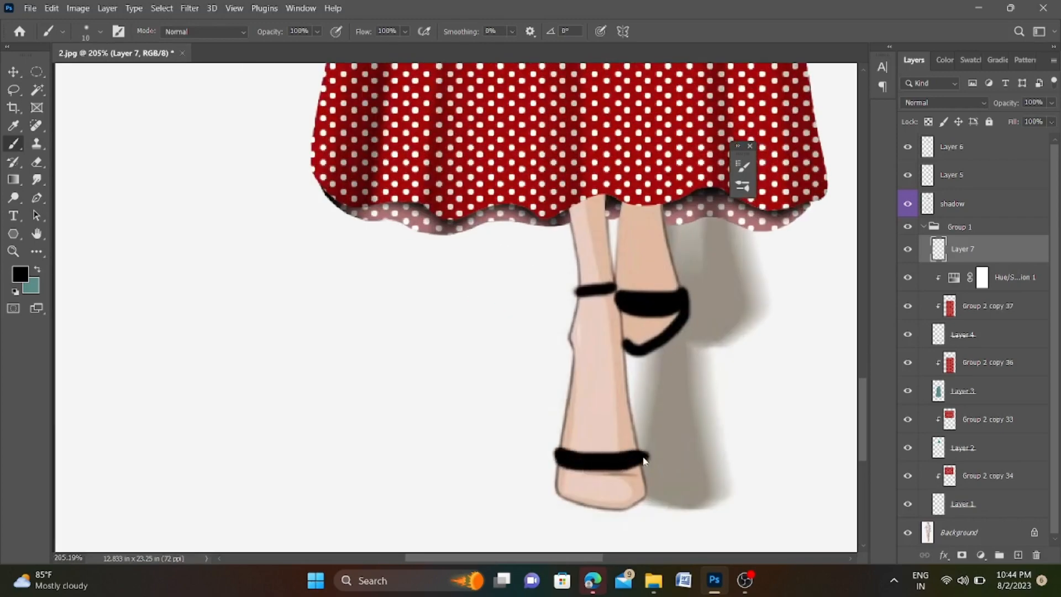
mouse_move(650, 491)
left_mouse_down()
mouse_move(575, 511)
mouse_move(552, 451)
mouse_move(628, 507)
left_mouse_up()
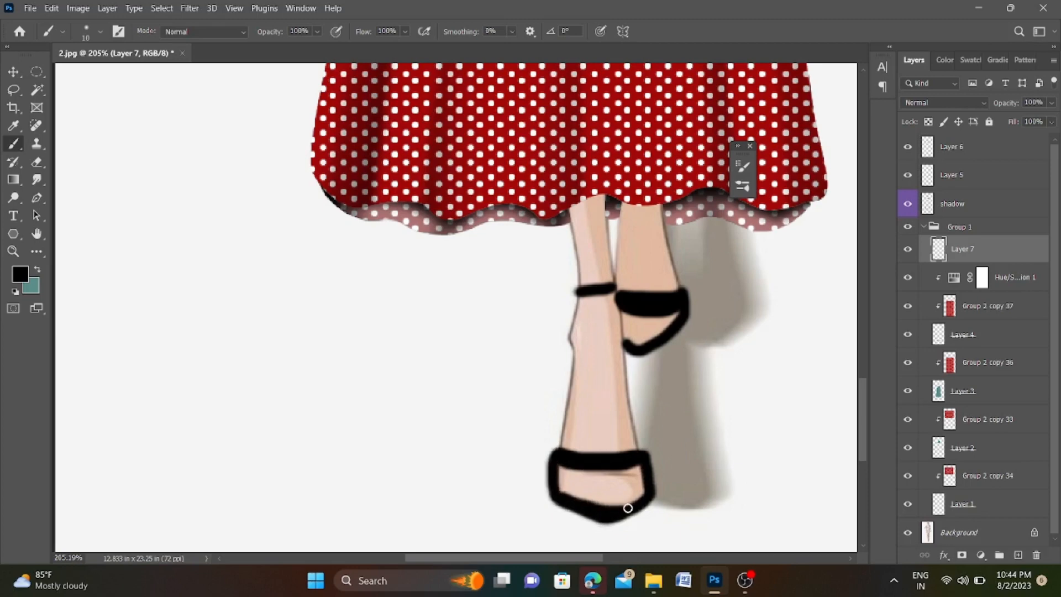
scroll(545, 459, "up", 2)
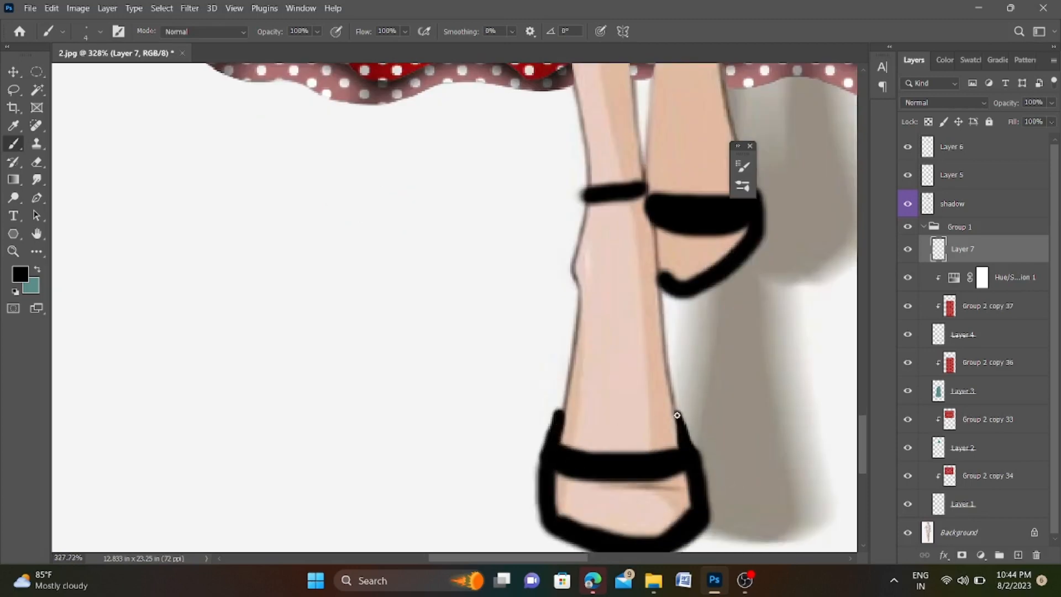
Step: Draw thin black lines along both sides of the front foot, rising from the toe strap, with a 4 px brush
left_click_drag(681, 414, 660, 315)
left_click_drag(561, 415, 573, 333)
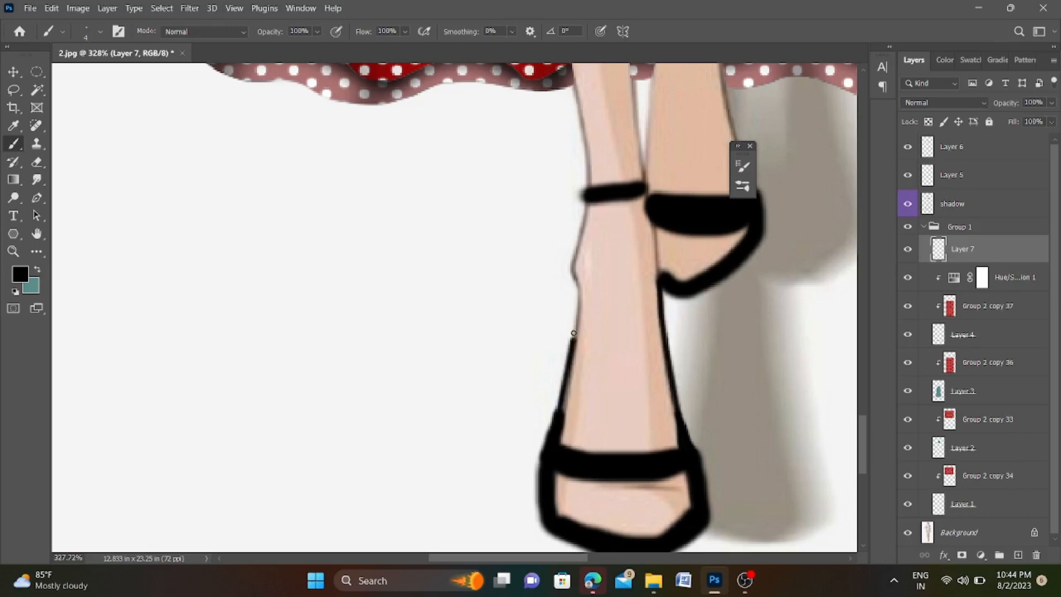
scroll(583, 296, "down", 2)
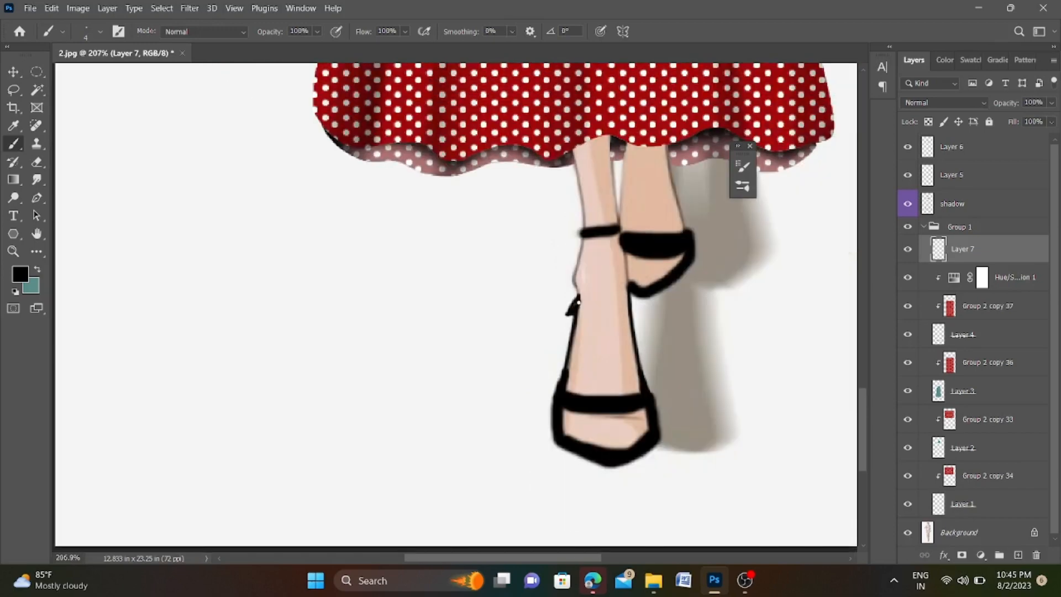
scroll(578, 302, "up", 1)
scroll(575, 320, "down", 3)
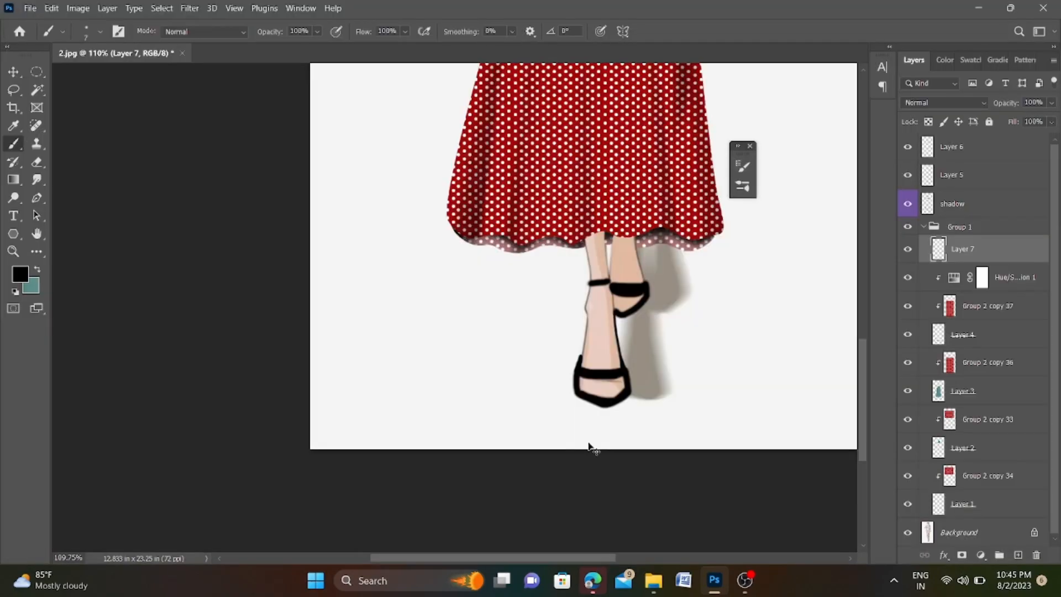
scroll(598, 374, "down", 1)
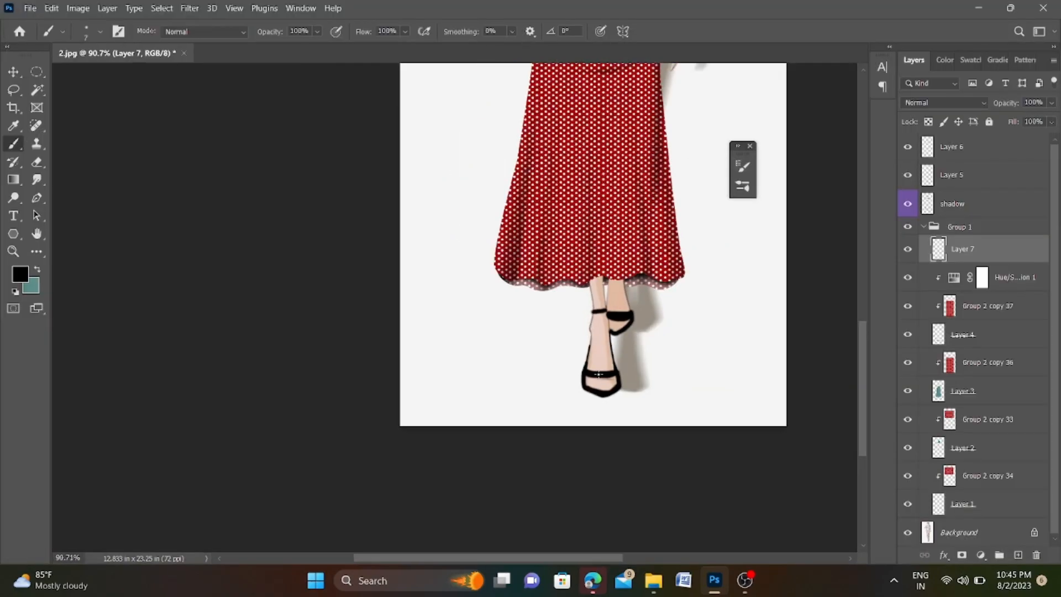
Step: Extend the front foot's side lines up to the ankle strap with a 2 px brush
scroll(598, 374, "up", 4)
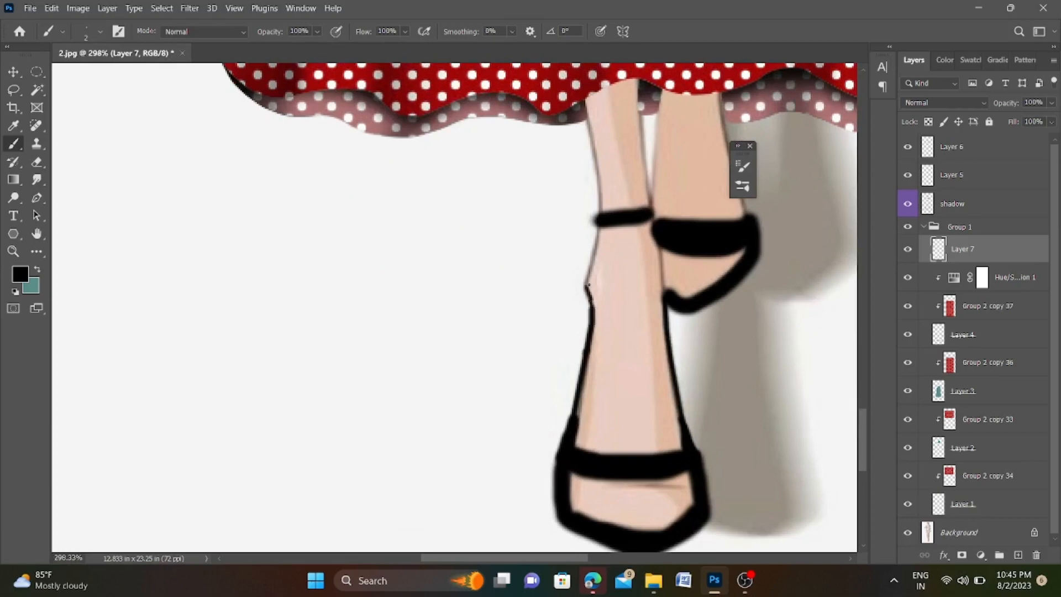
scroll(588, 285, "up", 2)
scroll(590, 298, "down", 5)
scroll(591, 293, "up", 7)
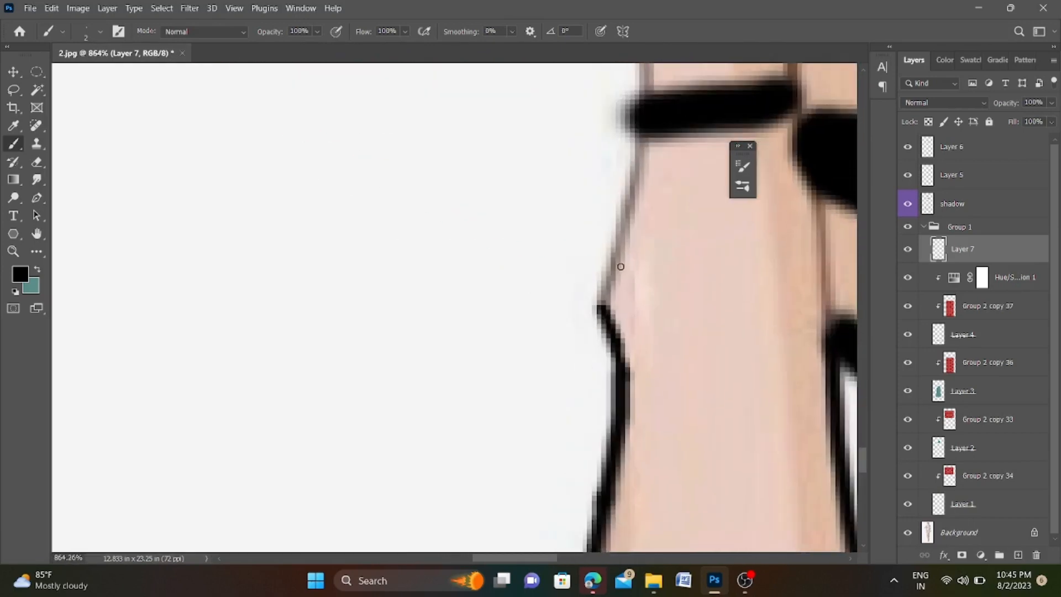
left_click_drag(600, 304, 640, 142)
scroll(640, 142, "down", 4)
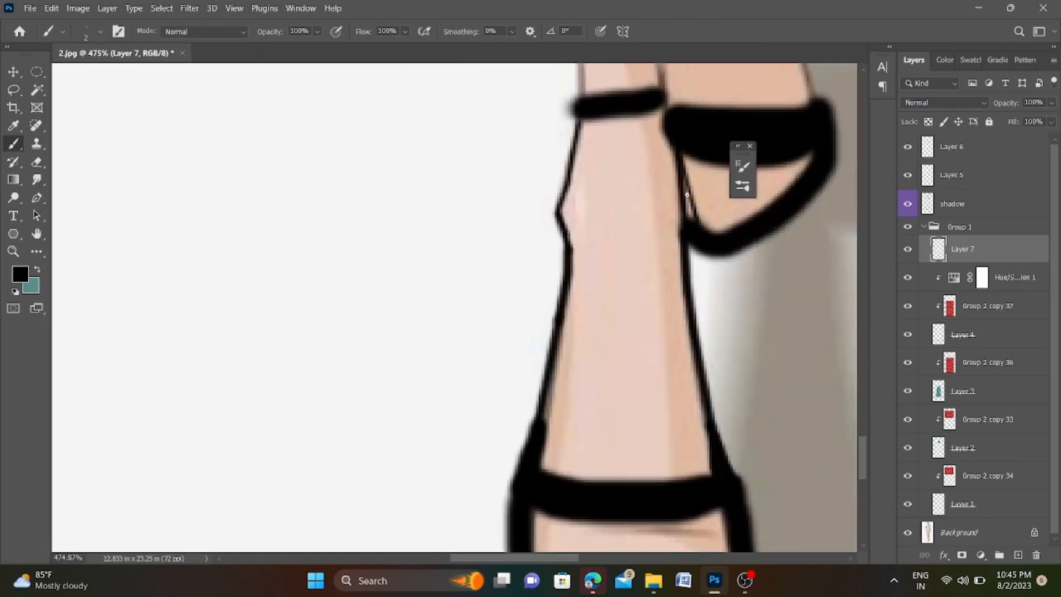
Step: Erase the excess paint along the upper edge of the rear sandal's band to give it a clean curve
scroll(688, 202, "down", 4)
scroll(580, 202, "up", 3)
key("e")
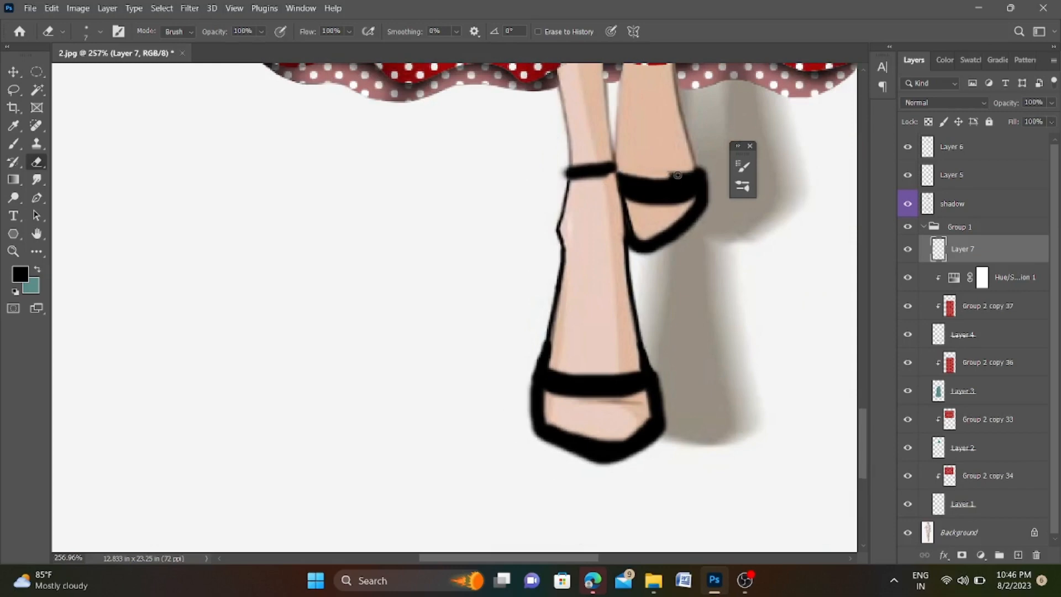
scroll(585, 285, "down", 5)
key("b")
Step: Paint a tapering black line from the rear sandal's band up the outer edge of the ankle, reducing the brush to 3 px
scroll(584, 285, "up", 6)
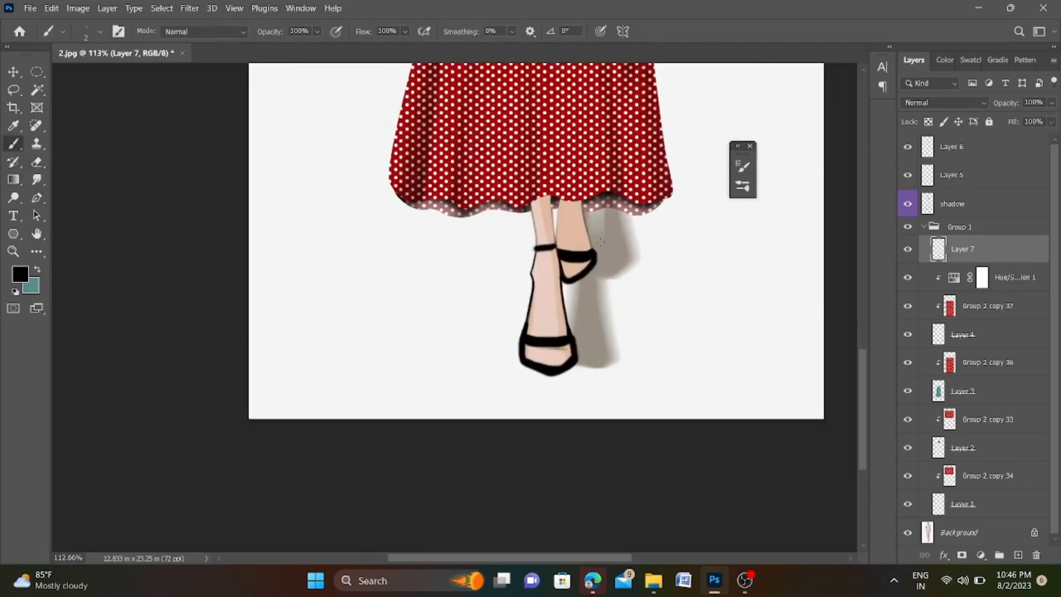
key("Caps_Lock")
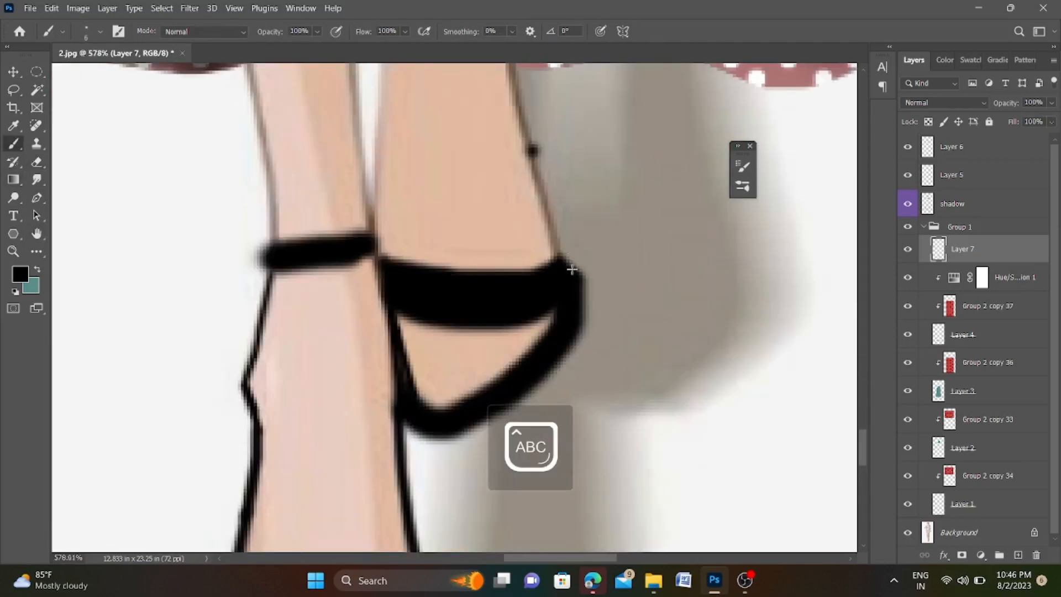
scroll(572, 269, "down", 3)
key("Caps_Lock")
scroll(542, 204, "up", 5)
key("bracketleft")
key("bracketleft")
key("bracketleft")
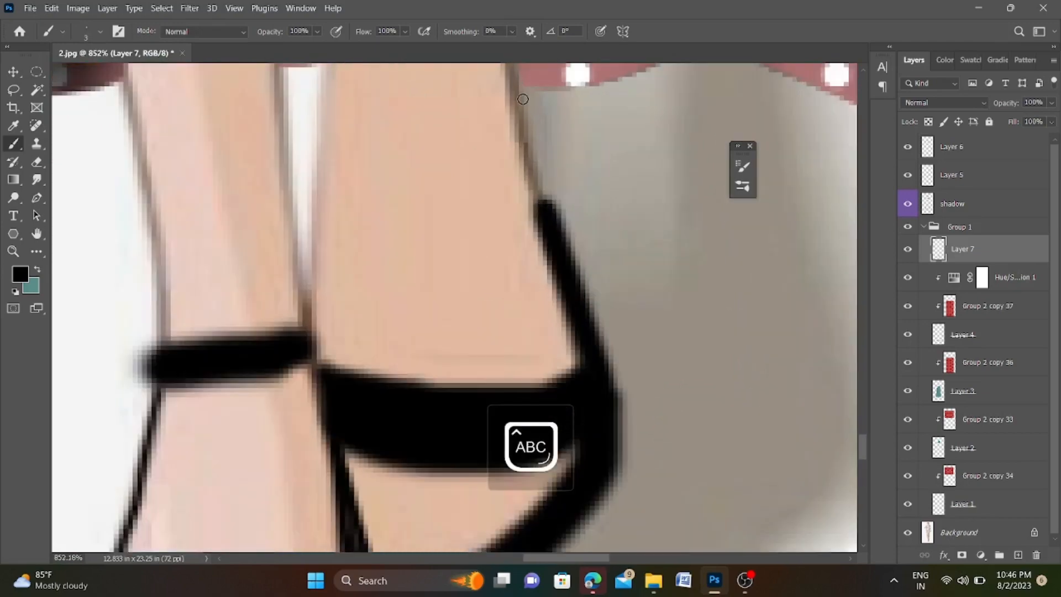
Step: Examine the sandals and the dress across the full figure and up close
scroll(532, 221, "down", 10)
key("v")
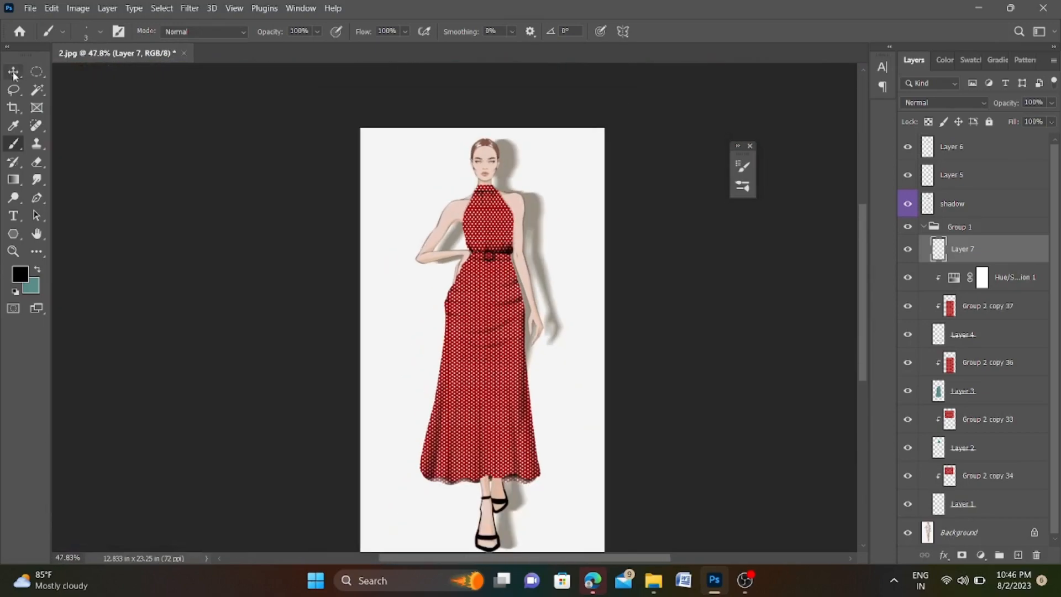
scroll(532, 492, "up", 4)
left_click_drag(533, 322, 564, 508)
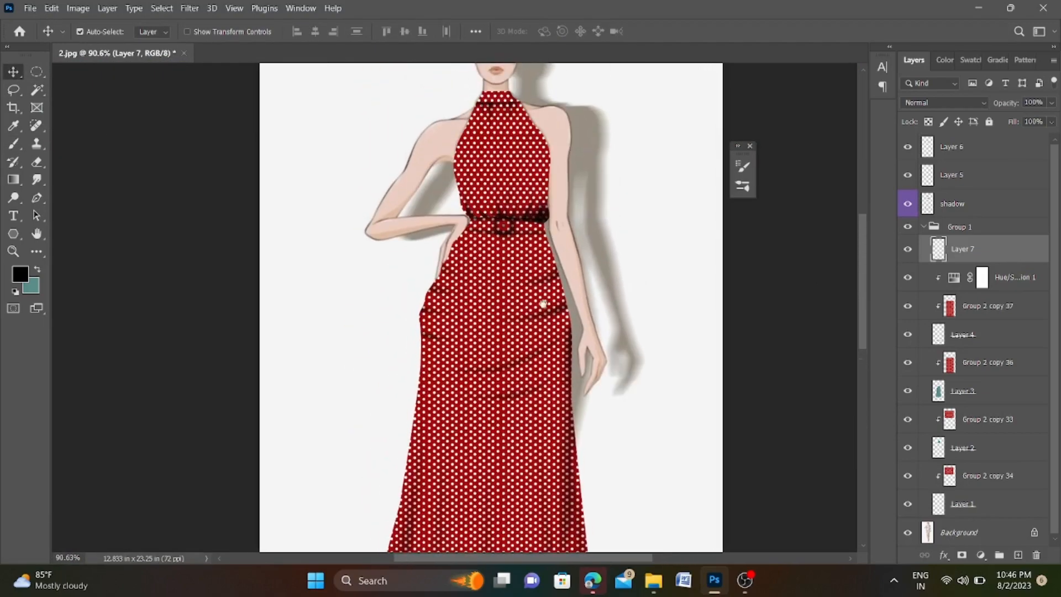
scroll(533, 171, "down", 5)
scroll(522, 158, "up", 4)
scroll(523, 160, "down", 4)
scroll(546, 359, "up", 4)
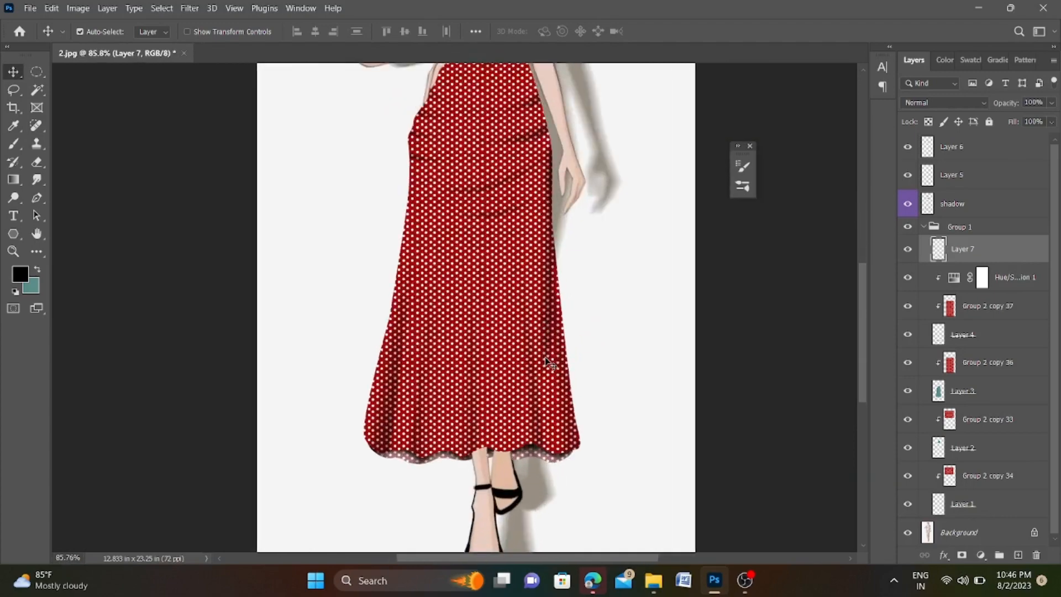
scroll(543, 365, "down", 3)
scroll(536, 393, "up", 1)
scroll(537, 402, "down", 3)
Step: Load the skirt outline from Layer 3 as a selection and paint two broad black vertical strokes down the lower skirt on Layer 6
left_click(940, 390, "ctrl")
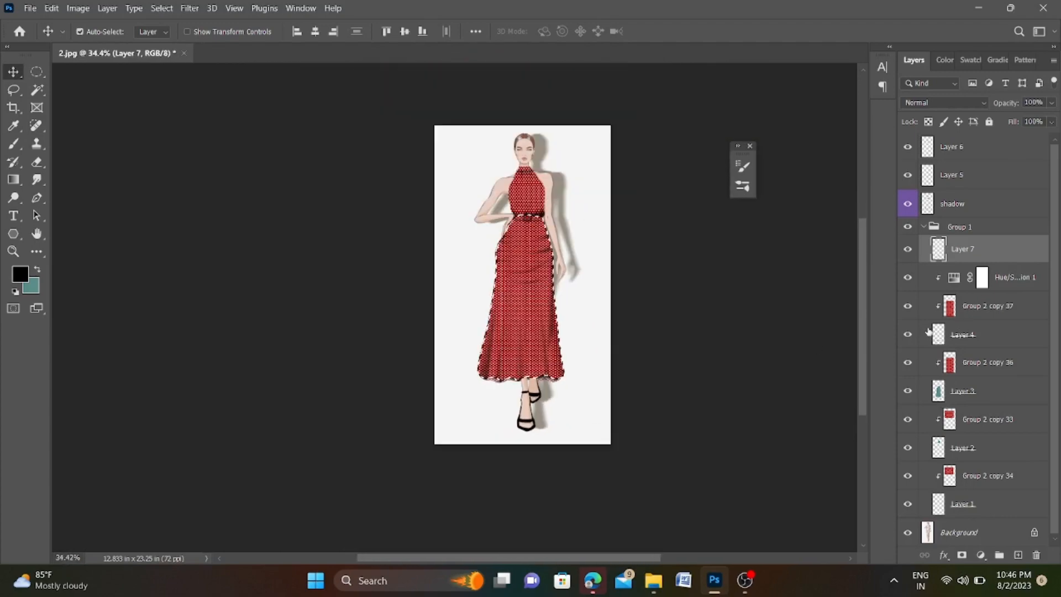
left_click(963, 204)
left_click(962, 148)
left_click(13, 145)
scroll(543, 376, "up", 5)
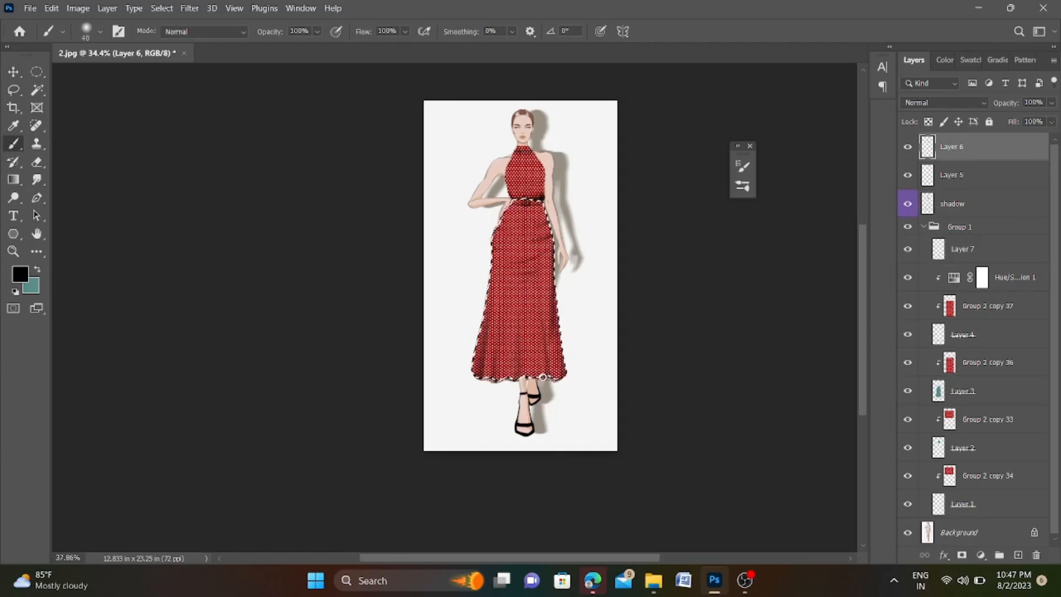
left_click_drag(535, 243, 543, 387)
left_click_drag(475, 392, 493, 252)
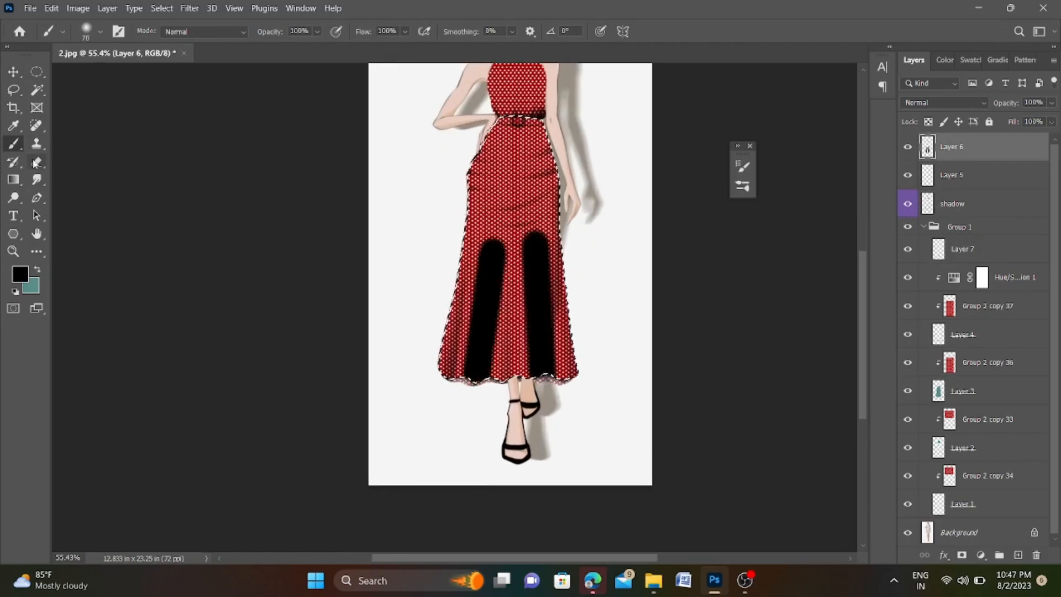
Step: Erase the sides of both black skirt strokes with a 60 px eraser to taper them into narrow folds
left_click(36, 162)
left_click(100, 32)
left_click(486, 237)
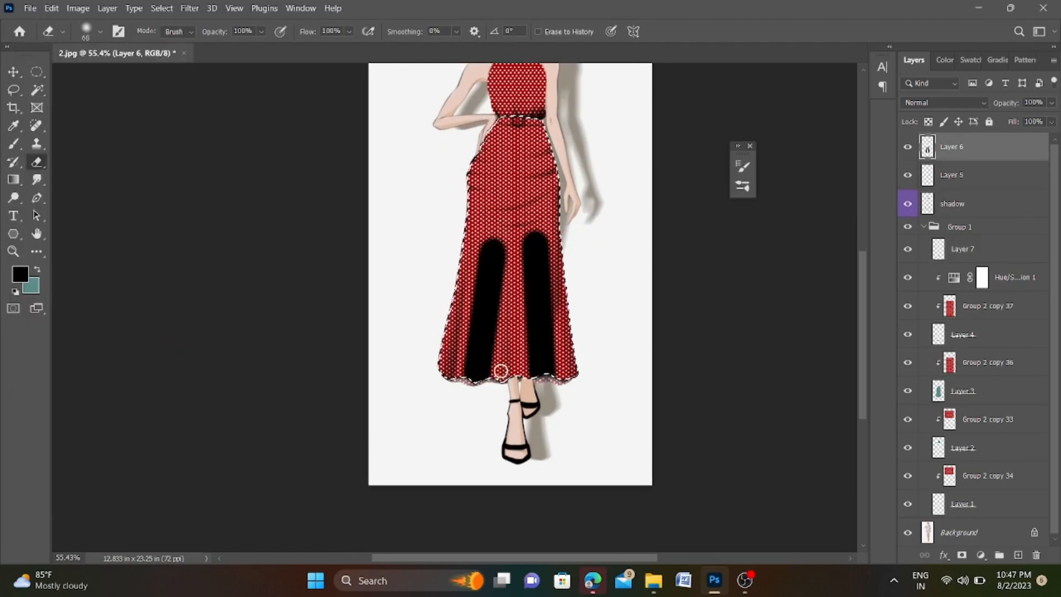
mouse_move(501, 371)
left_mouse_down()
mouse_move(490, 231)
mouse_move(445, 374)
mouse_move(491, 341)
mouse_move(489, 297)
left_mouse_up()
key("z")
left_click(37, 161)
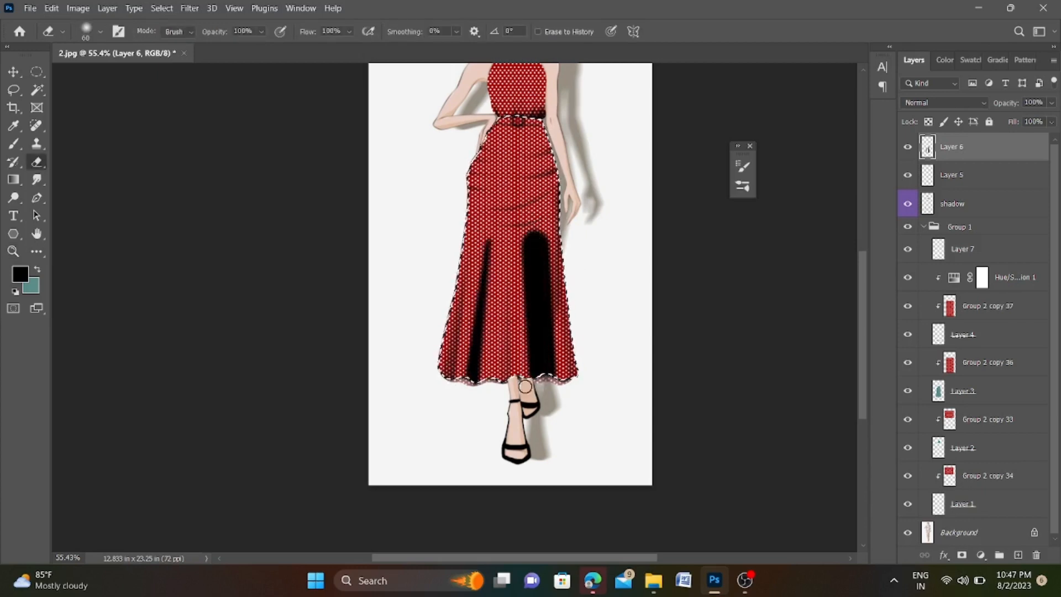
scroll(492, 335, "down", 1)
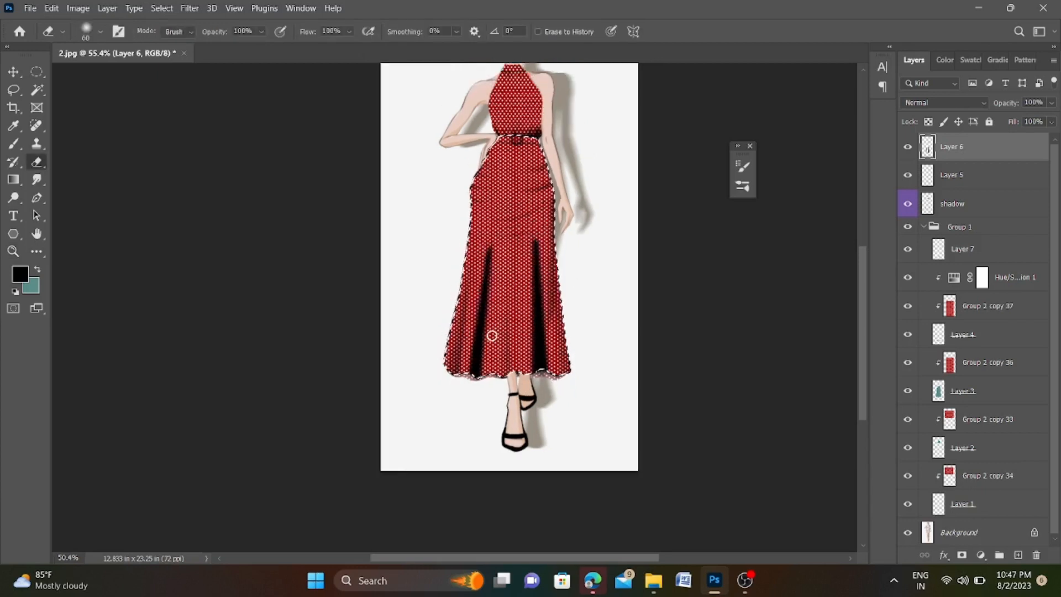
Step: Soften the two black skirt folds with a 150 px eraser at 27% opacity and 22% flow
scroll(492, 335, "down", 4)
left_click(261, 31)
left_click(228, 47)
left_click(349, 32)
left_click(313, 47)
key("bracketleft")
key("bracketleft")
key("bracketleft")
key("bracketleft")
key("bracketleft")
scroll(488, 294, "up", 6)
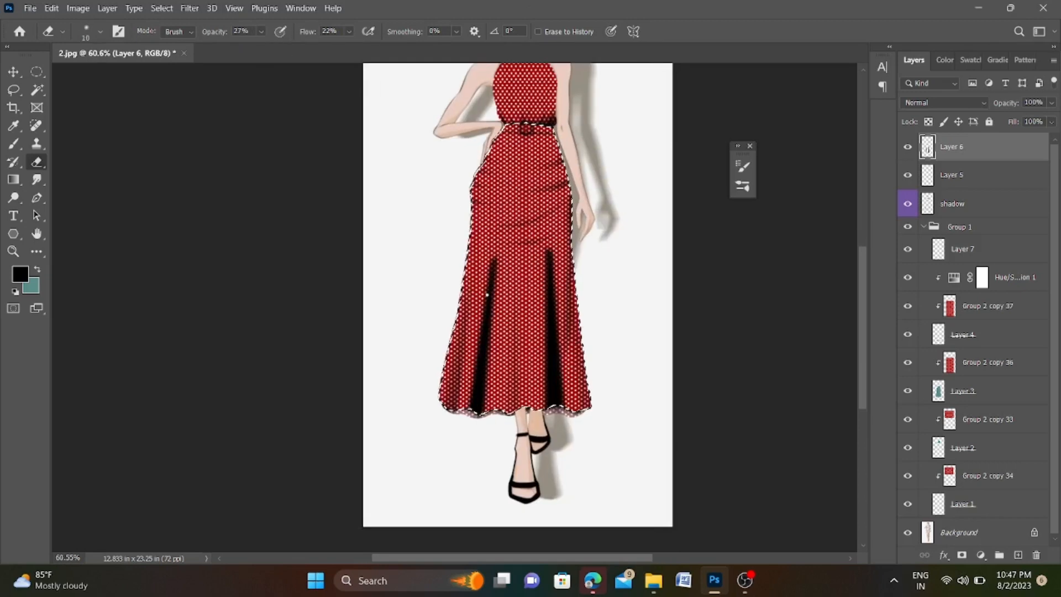
key("bracketright")
key("bracketright")
key("bracketright")
key("bracketright")
key("bracketright")
key("bracketright")
key("bracketright")
key("bracketright")
key("bracketright")
key("bracketright")
key("bracketright")
mouse_move(504, 341)
left_mouse_down()
mouse_move(499, 436)
mouse_move(461, 417)
left_mouse_up()
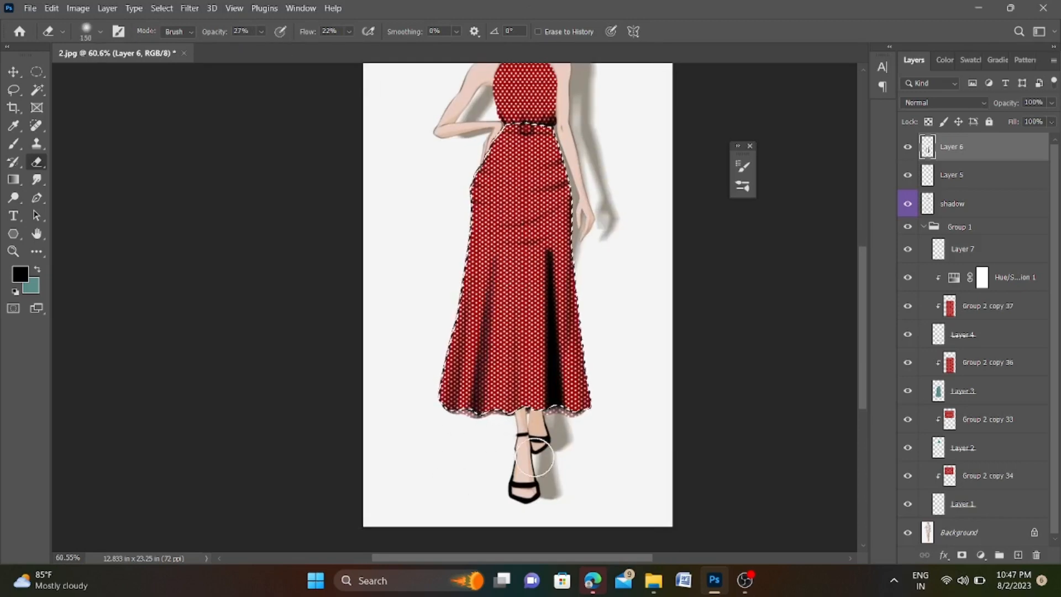
left_click_drag(552, 320, 561, 404)
Step: Brush a third vertical fold down the centre of the skirt and fade it with the low-opacity eraser
scroll(578, 380, "down", 6)
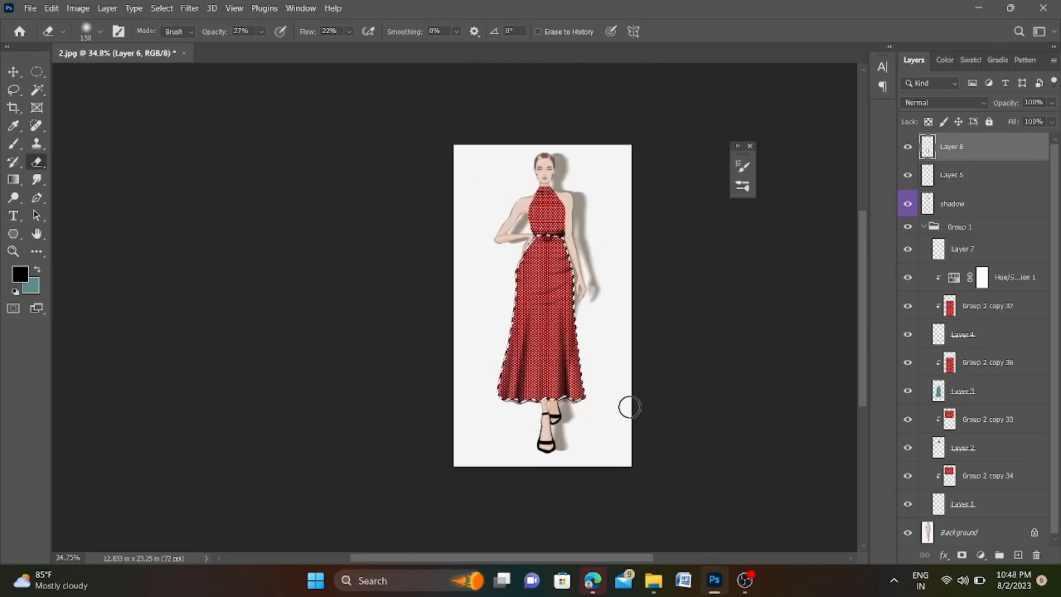
scroll(628, 395, "up", 6)
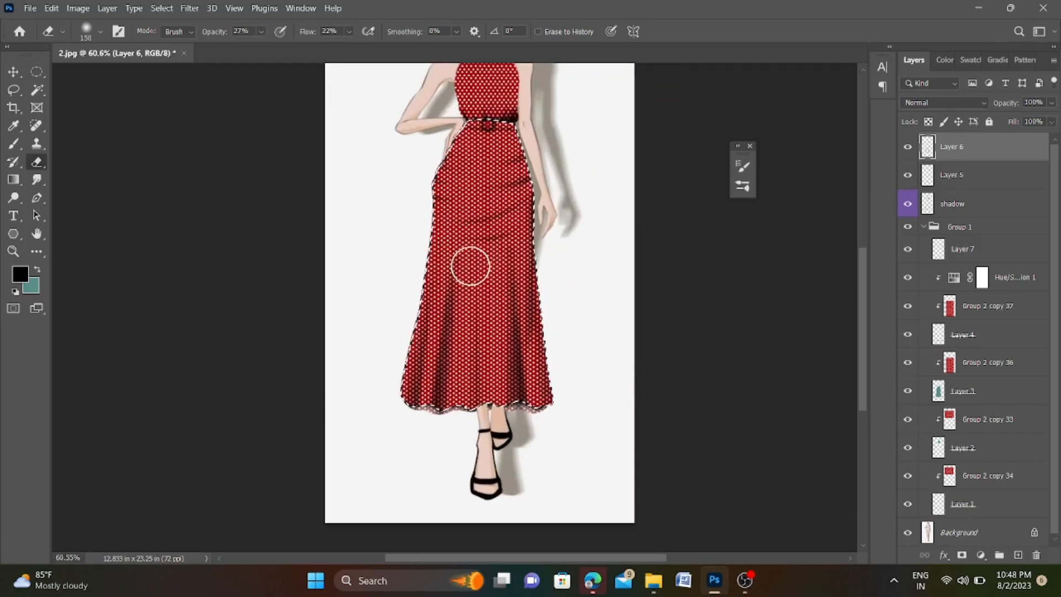
scroll(485, 426, "down", 6)
scroll(479, 293, "up", 6)
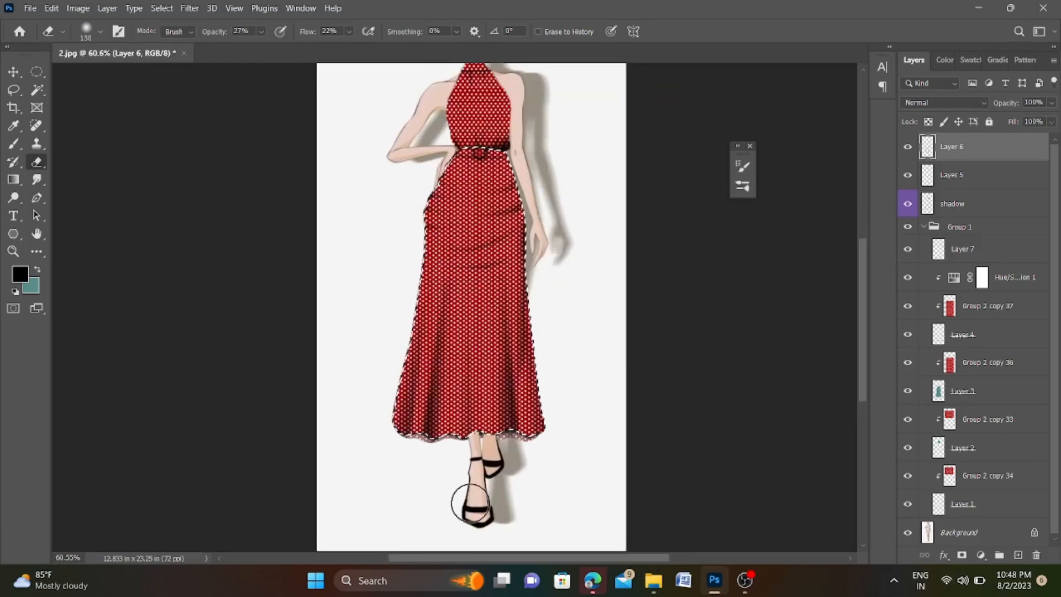
left_click(16, 149)
left_click(36, 161)
mouse_move(474, 252)
left_mouse_down()
mouse_move(466, 219)
mouse_move(463, 339)
mouse_move(456, 224)
left_mouse_up()
Step: Set the eraser to 100% opacity and flow at 70 px, and trim the central skirt fold to a narrow taper
left_click(261, 32)
left_click(349, 32)
left_click_drag(264, 48, 408, 50)
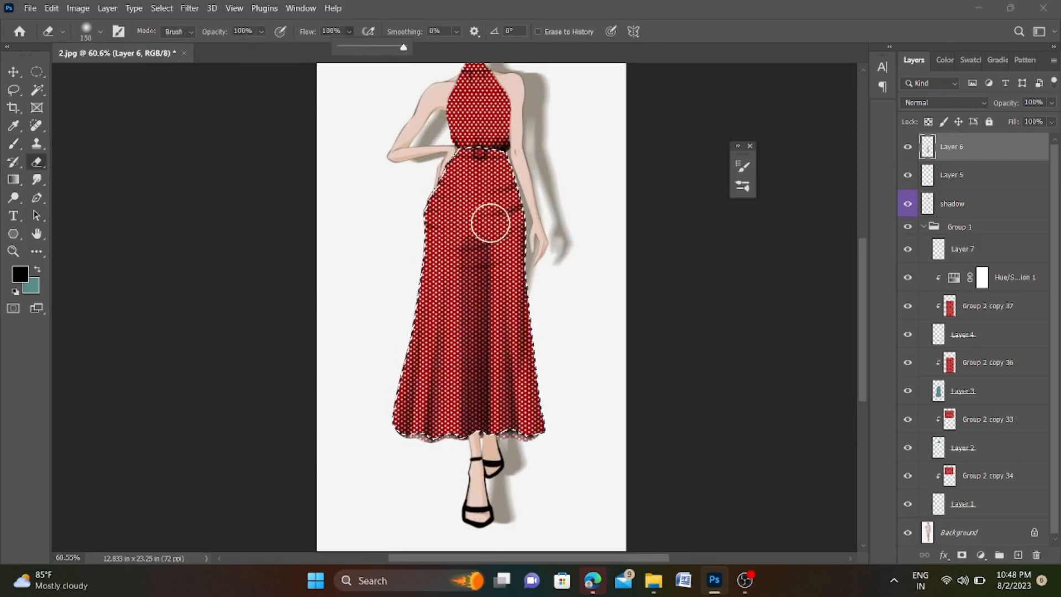
key("bracketleft")
left_click_drag(489, 224, 471, 227)
scroll(465, 447, "down", 3)
scroll(467, 300, "up", 2)
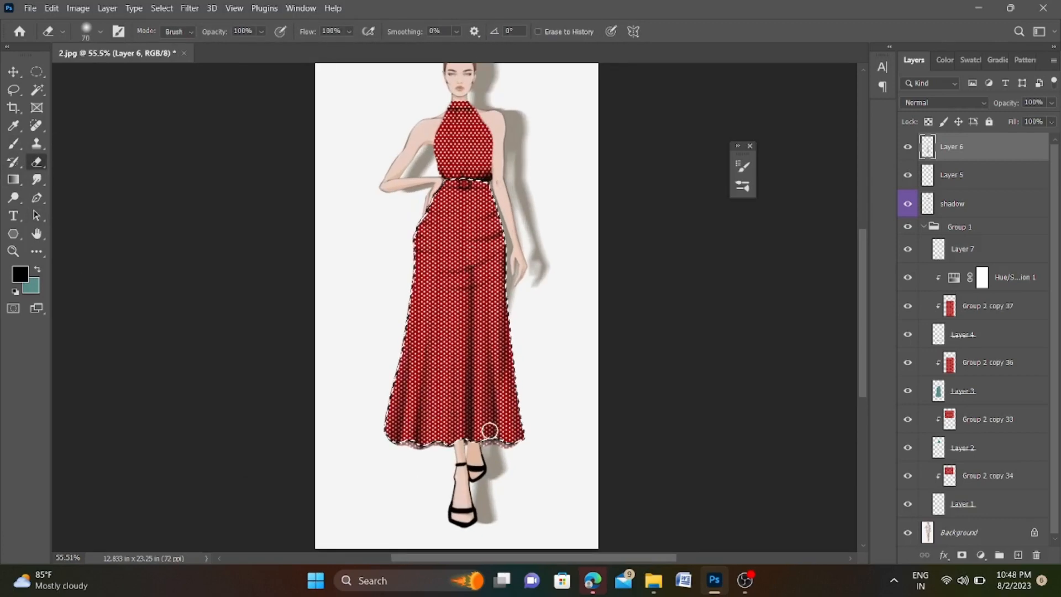
Step: Deselect the skirt outline and set the eraser to 24% opacity and 25% flow for the shadow layer
scroll(506, 354, "up", 3)
scroll(474, 466, "down", 4)
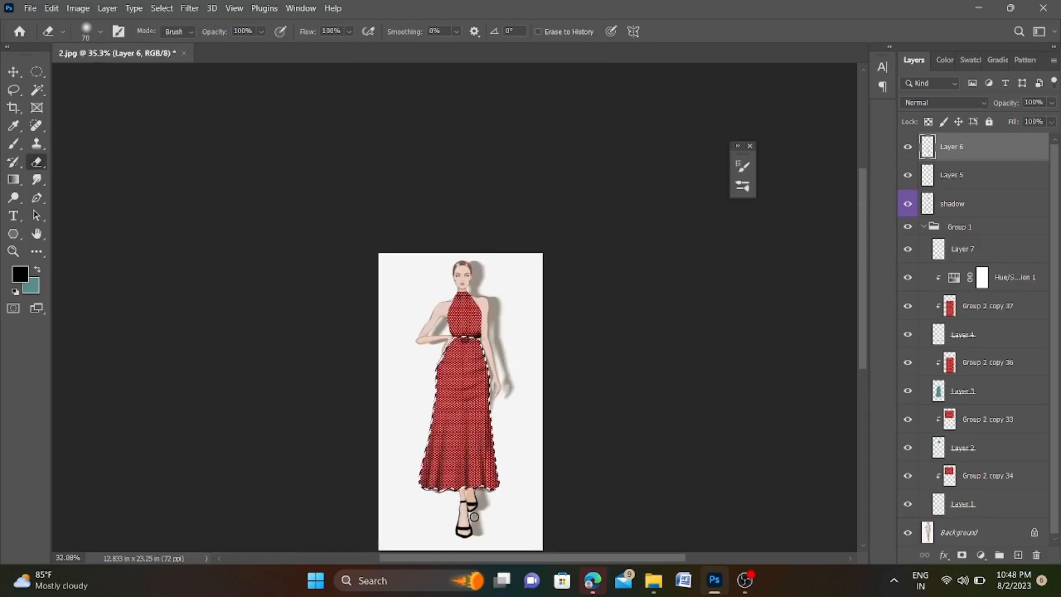
scroll(485, 396, "up", 1)
scroll(486, 396, "up", 1)
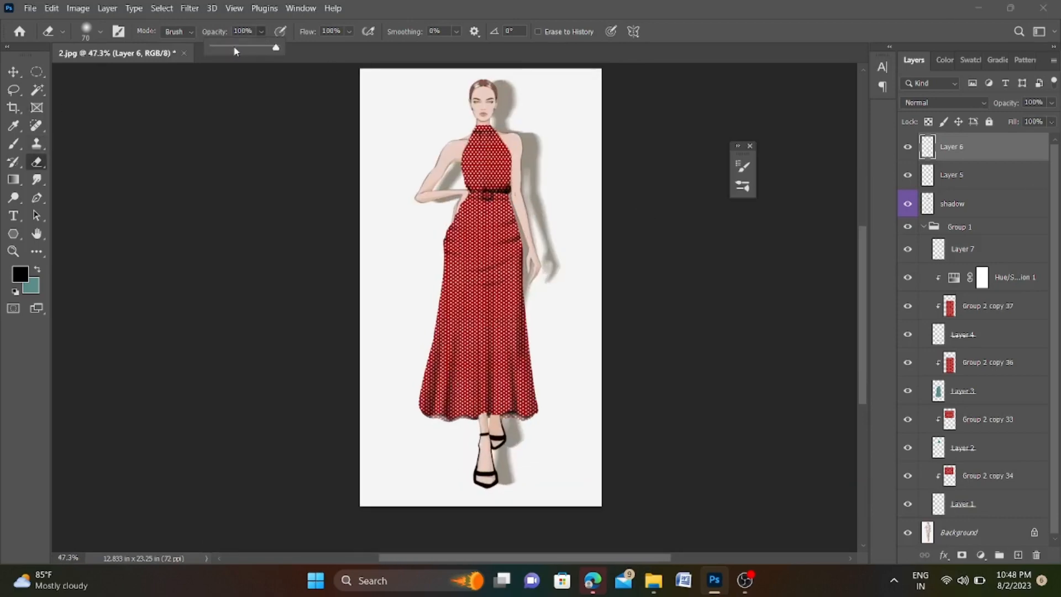
left_click(225, 48)
left_click(349, 31)
left_click(313, 48)
scroll(501, 198, "up", 5)
left_click(964, 202)
Step: Switch to the Move tool and examine the whole illustration, checking the face, bodice, belt, skirt folds, hem, sandals and cast shadow
scroll(539, 168, "up", 4)
scroll(508, 238, "down", 4)
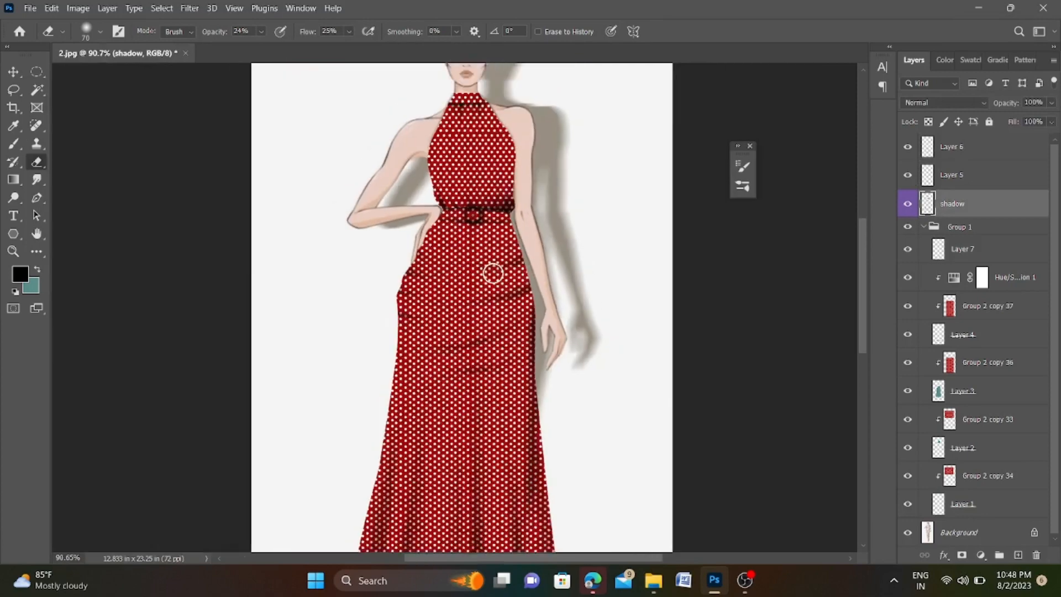
scroll(493, 273, "down", 3)
key("v")
scroll(509, 459, "up", 4)
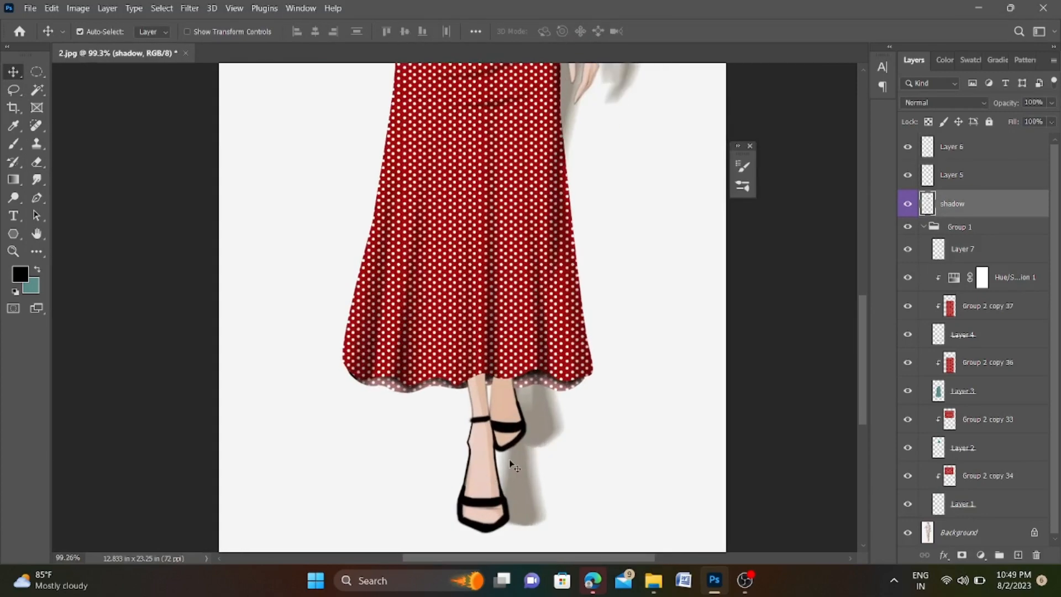
scroll(509, 459, "down", 6)
scroll(522, 273, "up", 2)
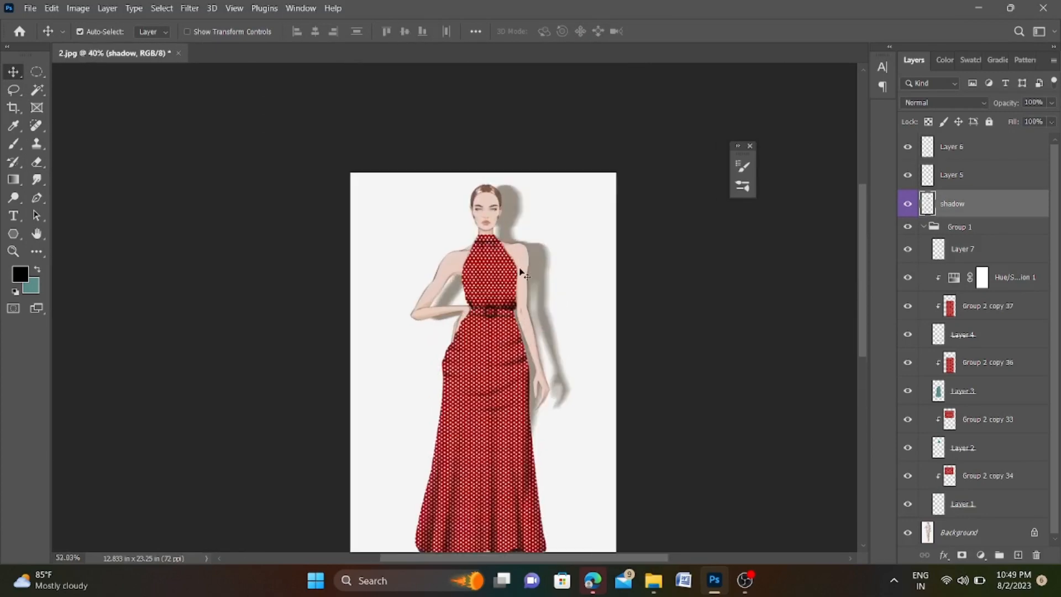
scroll(521, 273, "up", 5)
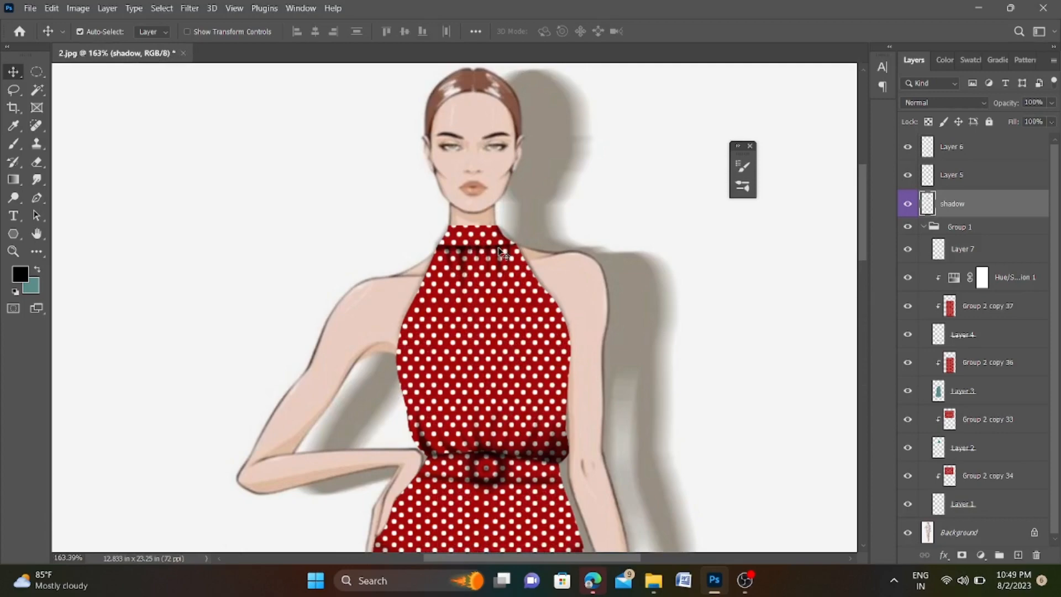
scroll(501, 252, "up", 1)
scroll(486, 185, "down", 4)
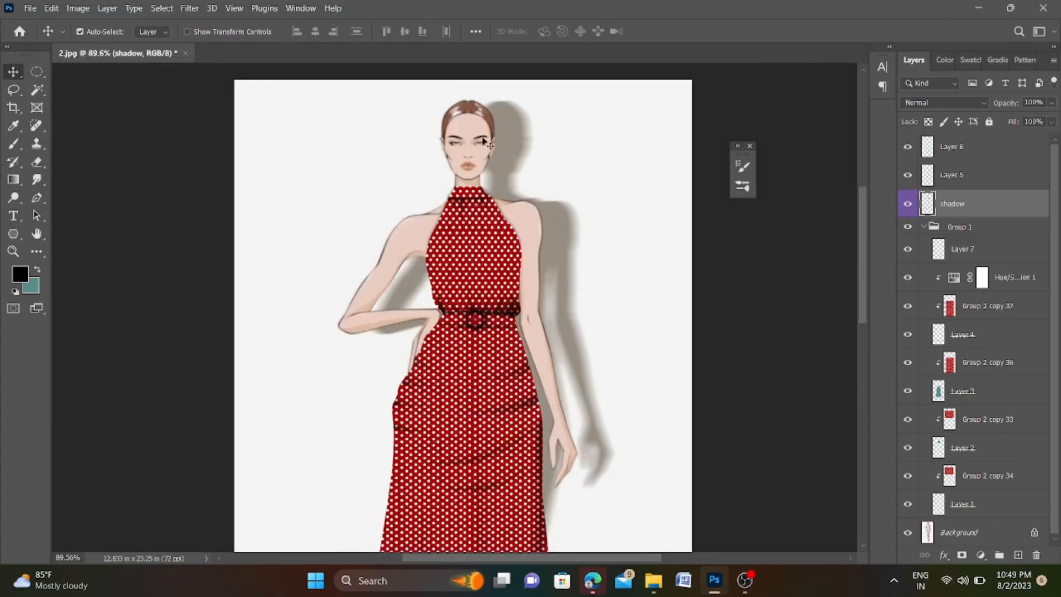
scroll(485, 143, "down", 3)
scroll(481, 364, "up", 3)
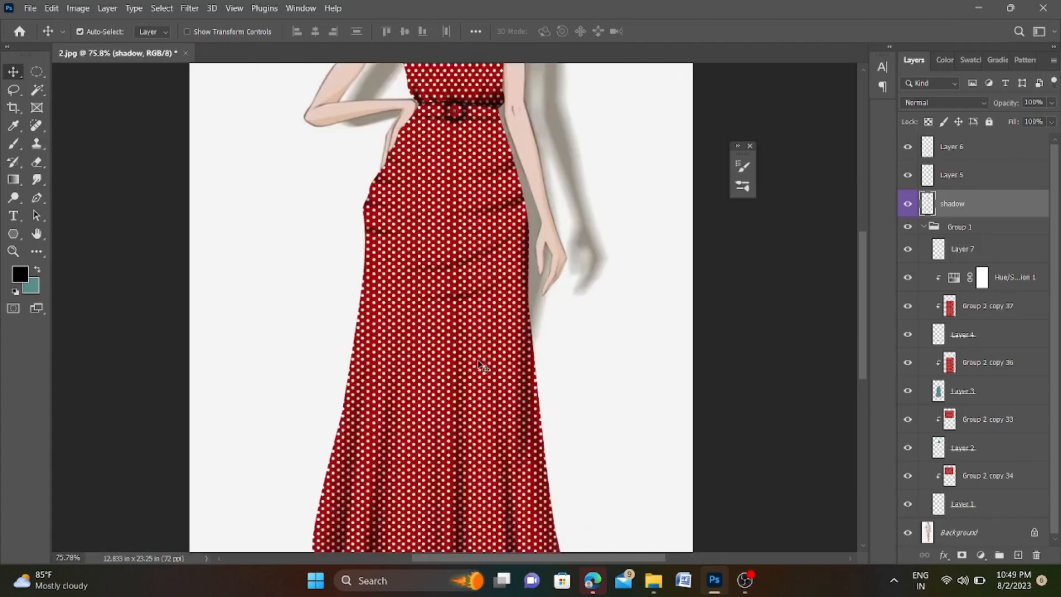
scroll(481, 365, "down", 3)
scroll(486, 486, "up", 2)
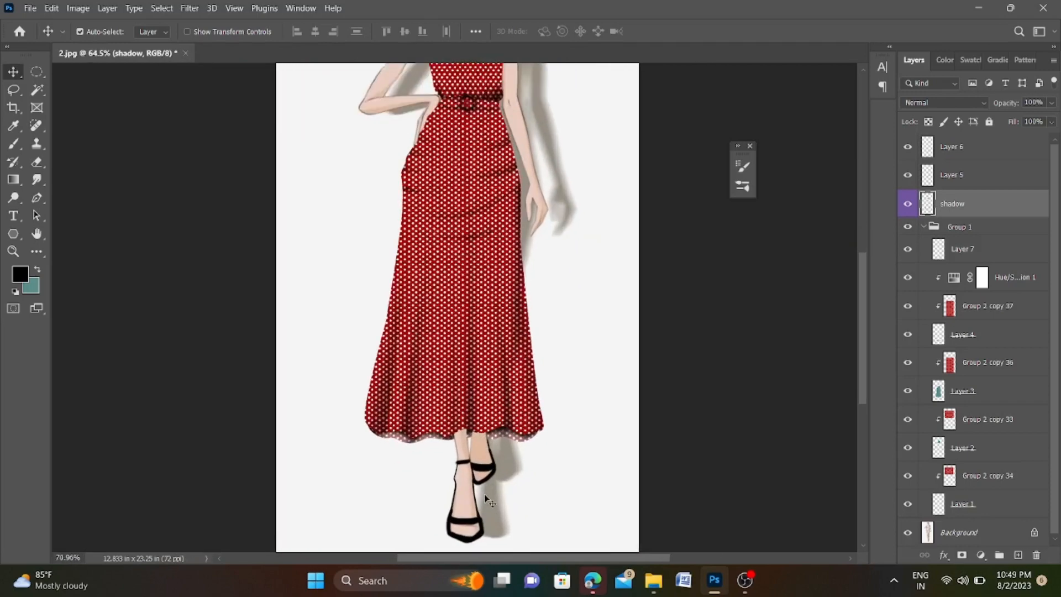
scroll(487, 494, "up", 3)
scroll(489, 492, "down", 2)
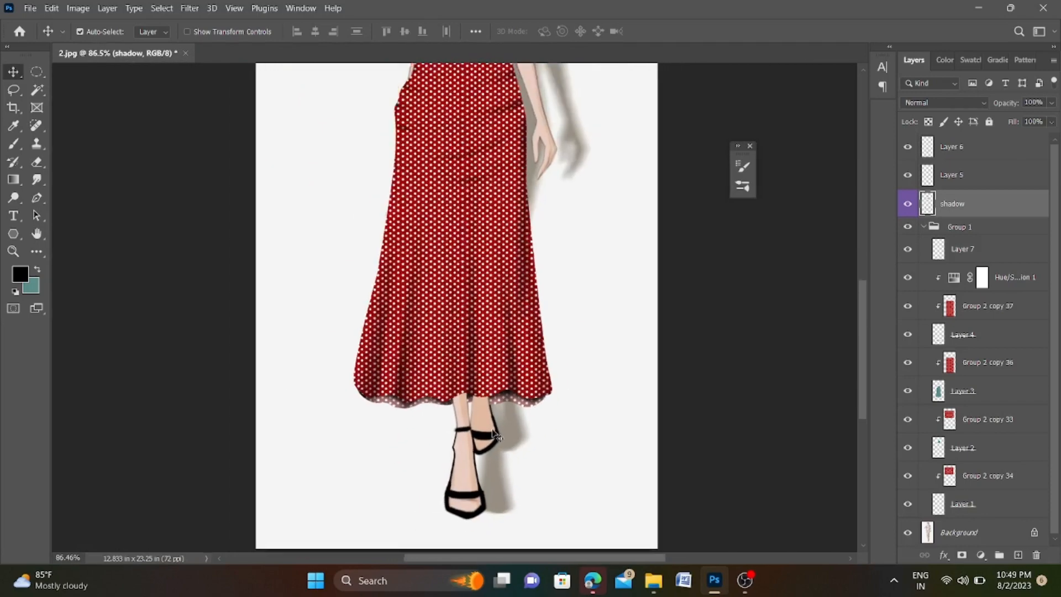
scroll(493, 434, "down", 3)
scroll(514, 224, "up", 3)
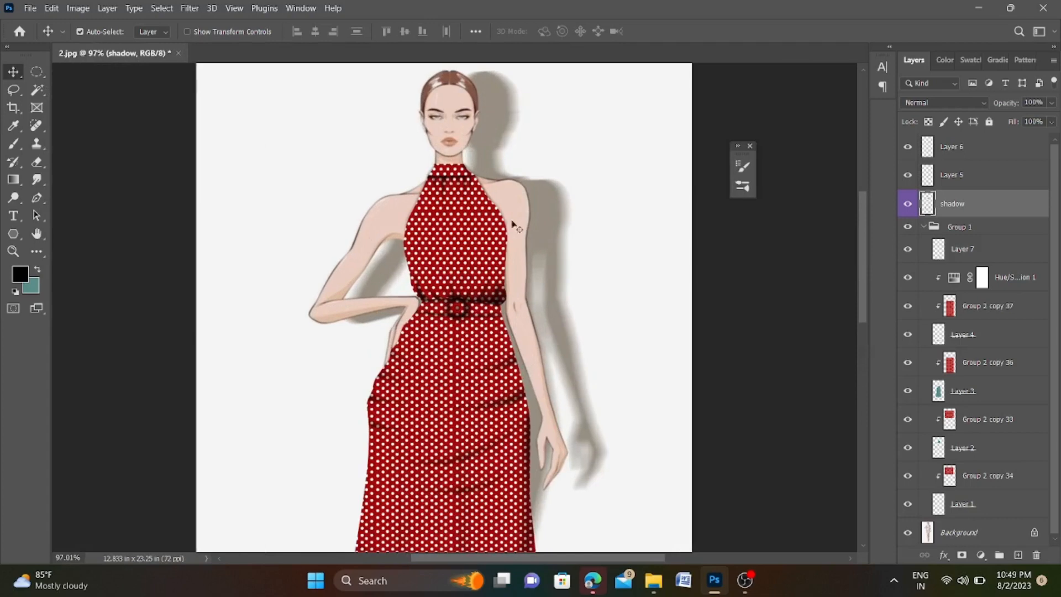
scroll(464, 161, "up", 4)
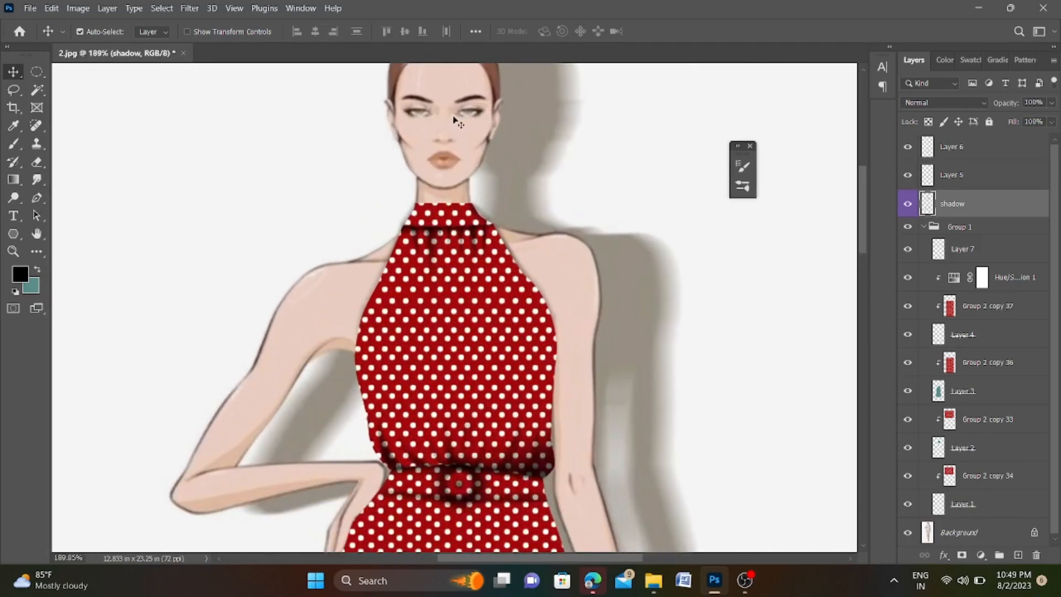
scroll(480, 296, "down", 5)
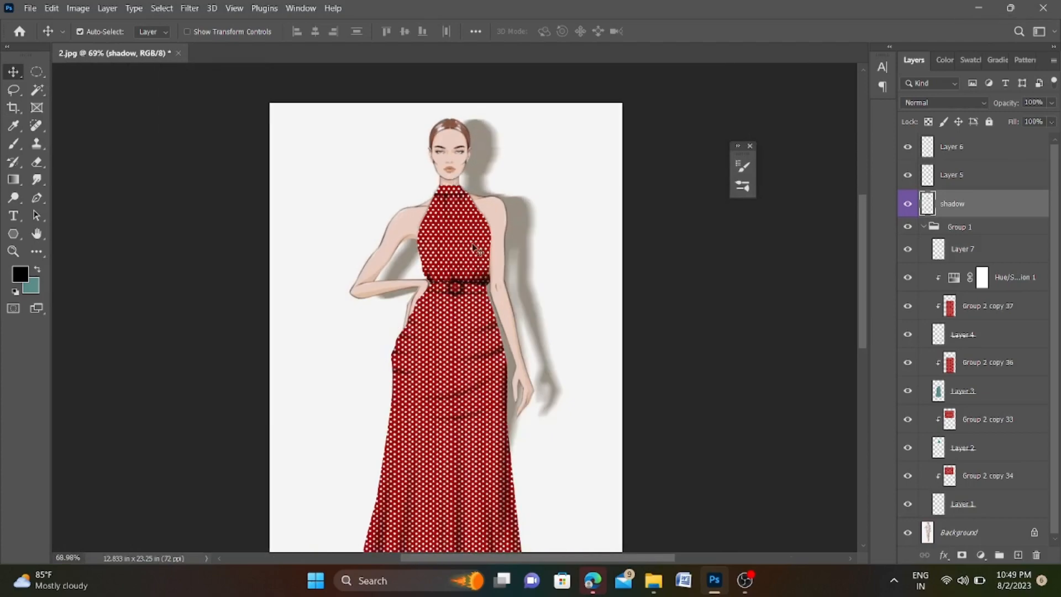
scroll(476, 248, "down", 2)
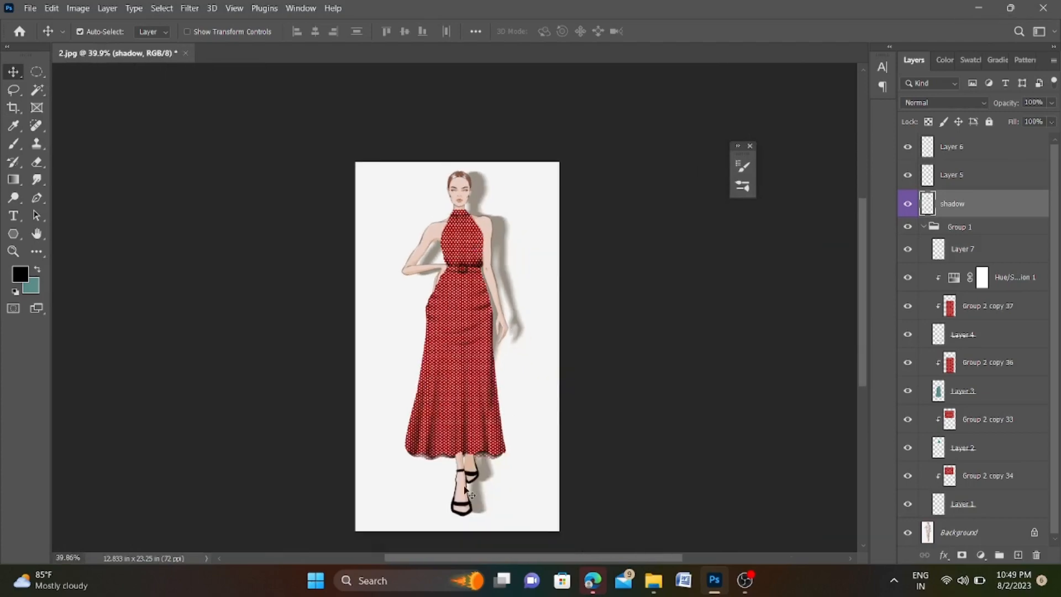
scroll(469, 494, "up", 3)
scroll(479, 491, "down", 2)
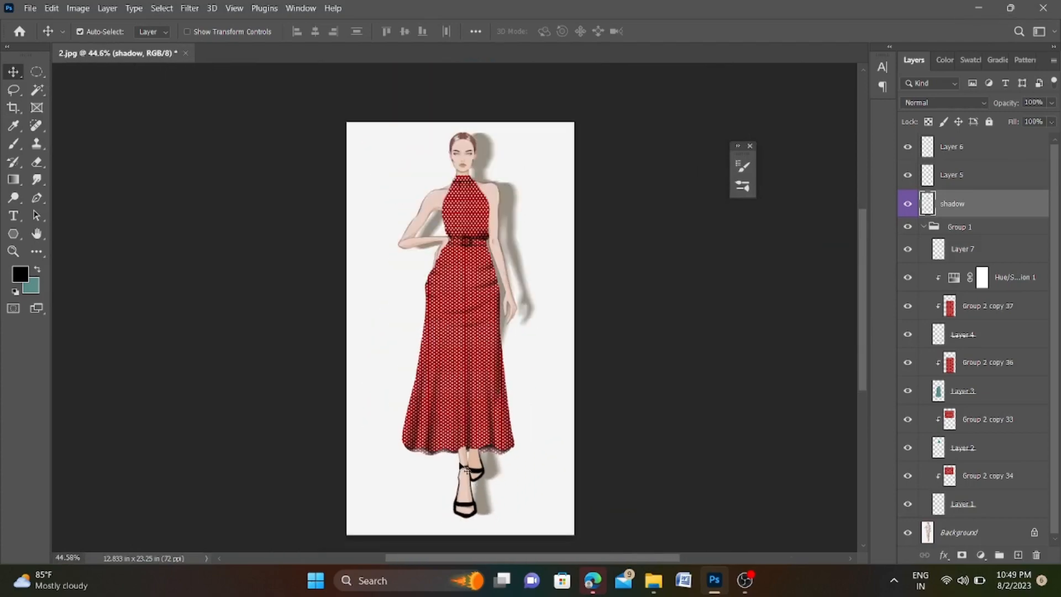
scroll(447, 439, "up", 1)
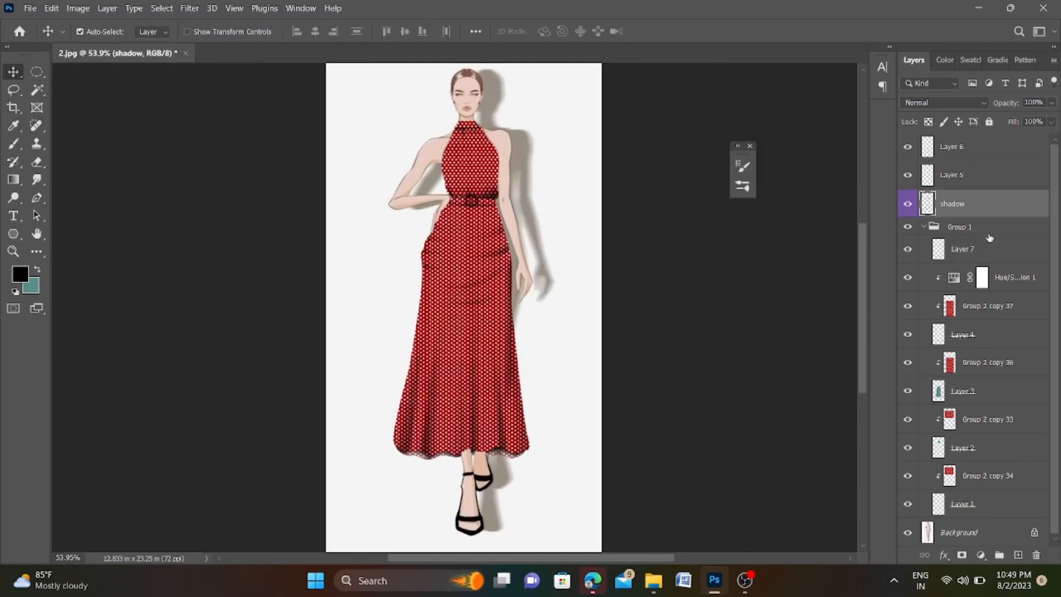